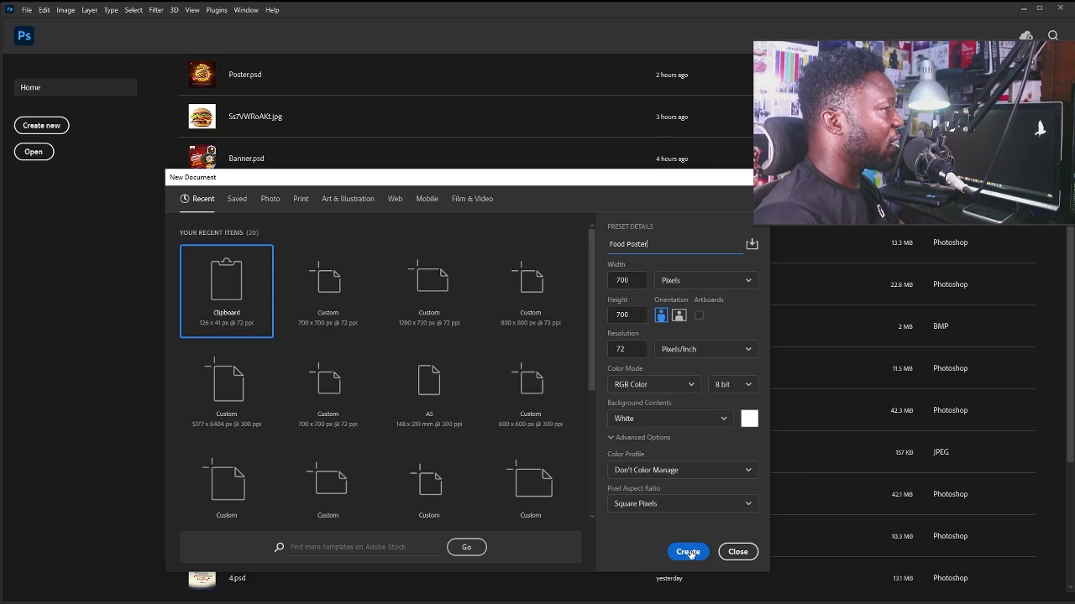
Create the 700×700 px Food Poster document and fill its background with dark red #6d0000.
click(690, 553)
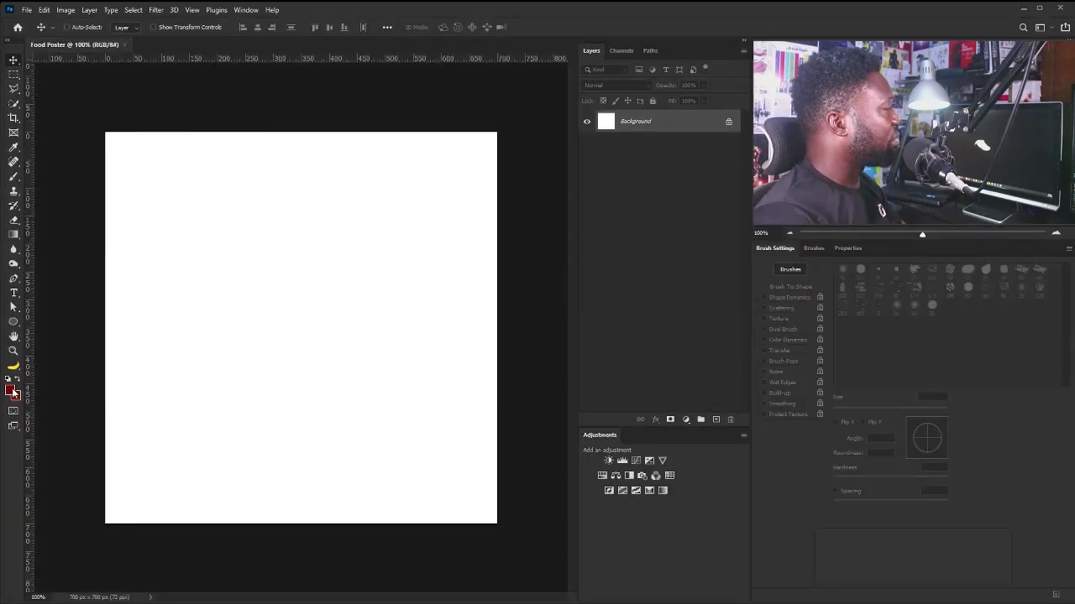
click(12, 391)
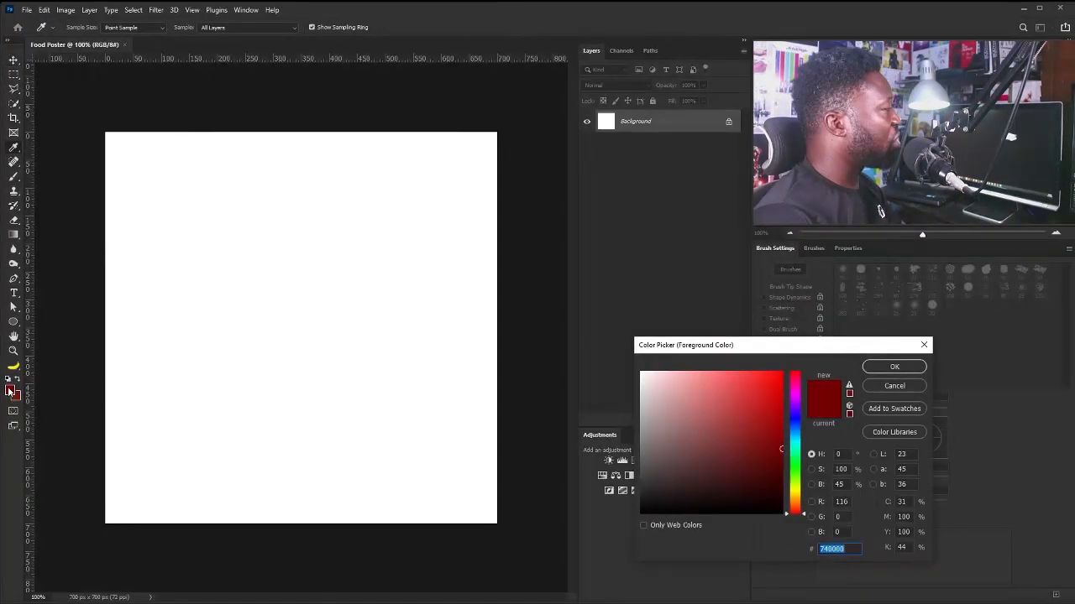
text(6d0000)
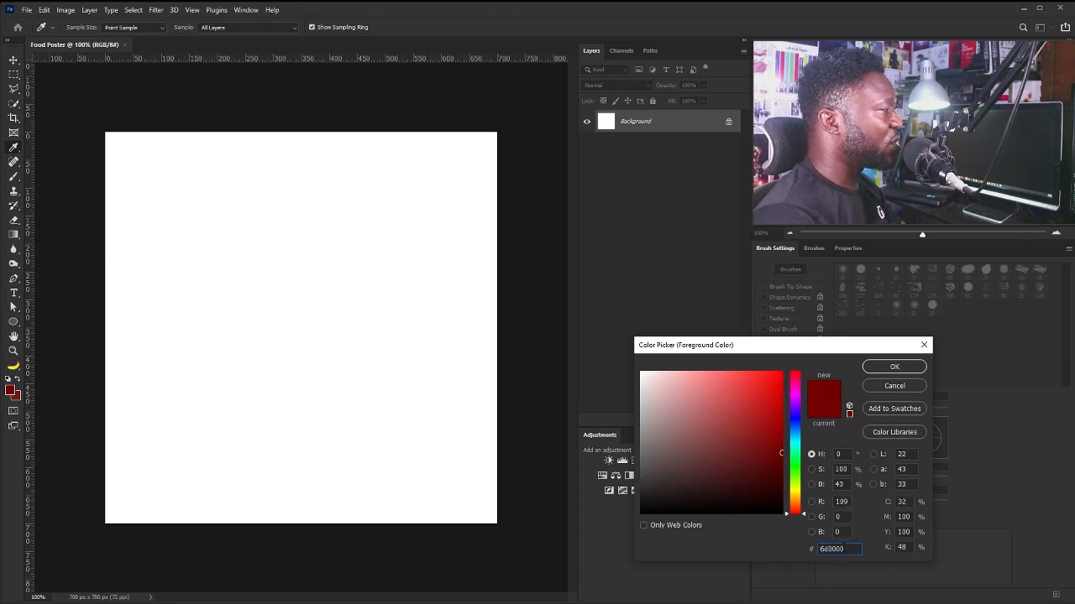
drag(845, 548, 793, 549)
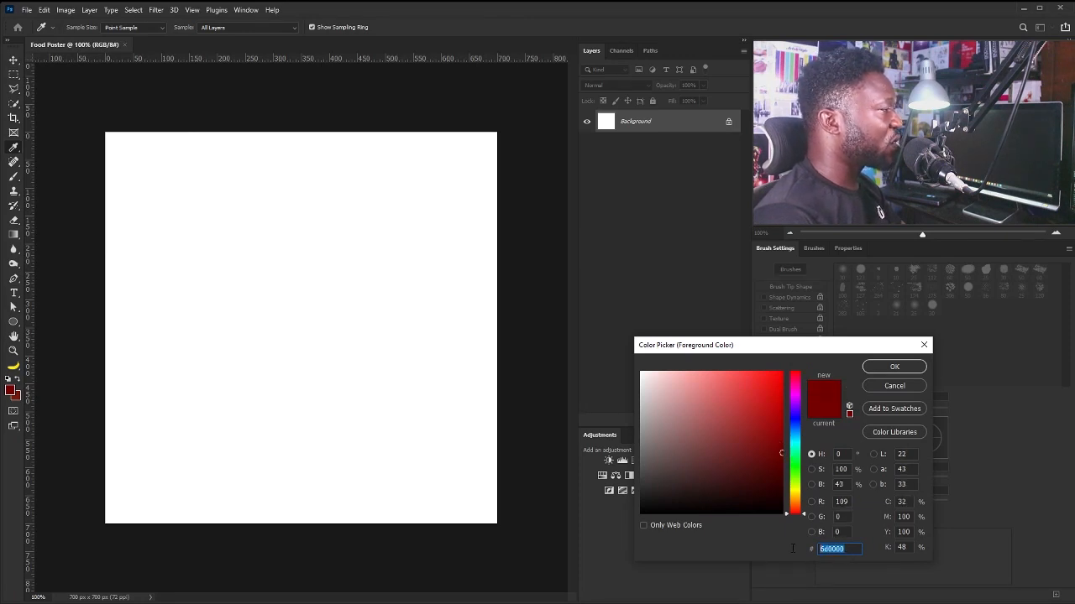
click(874, 364)
key(v)
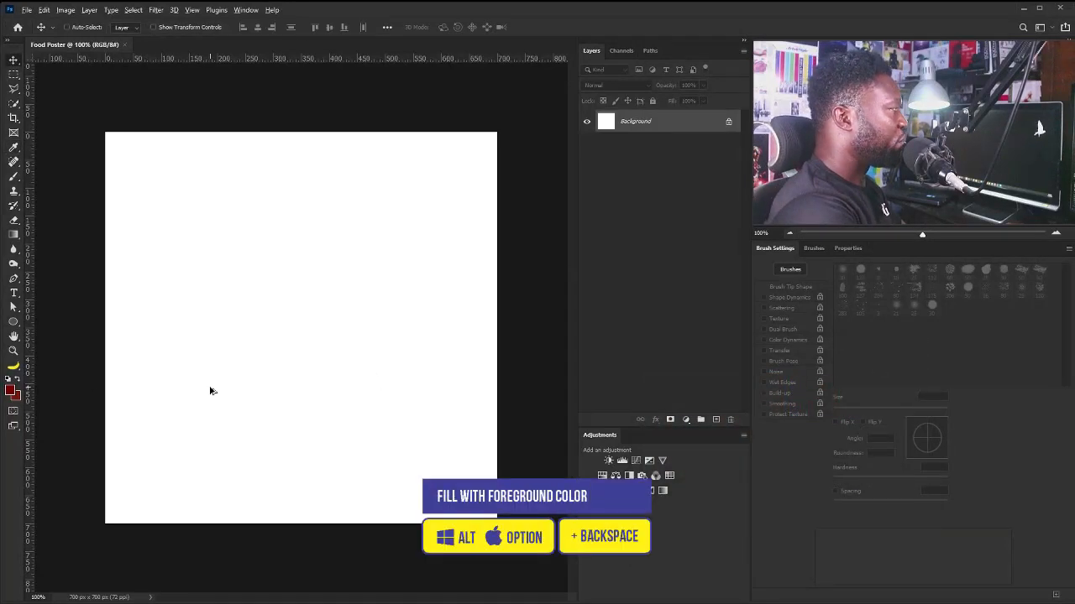
key(alt+BackSpace)
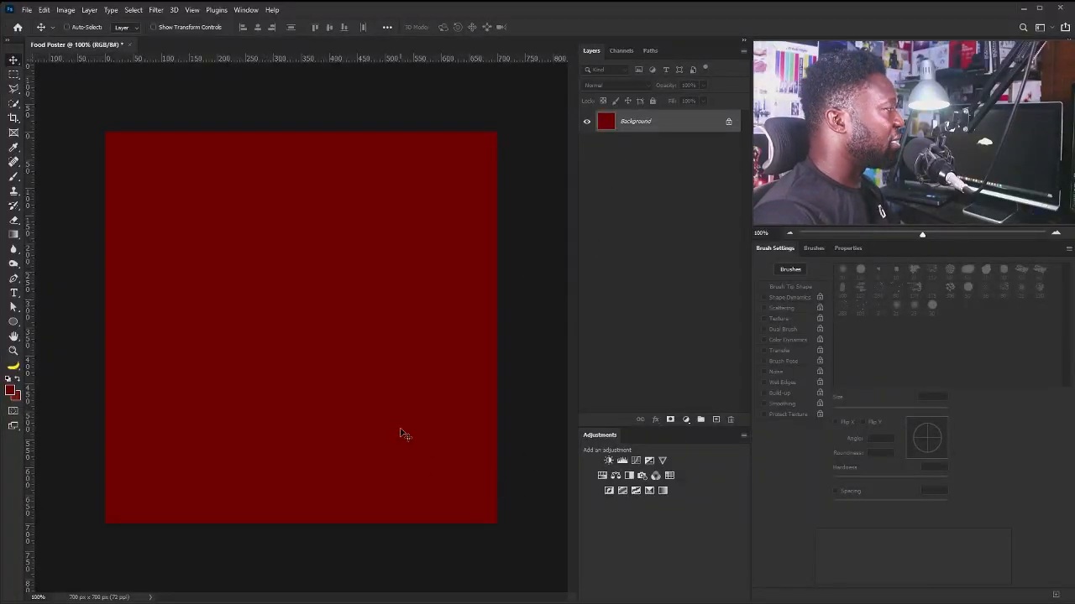
Add a new empty layer named Glow.
key(ctrl+shift+n)
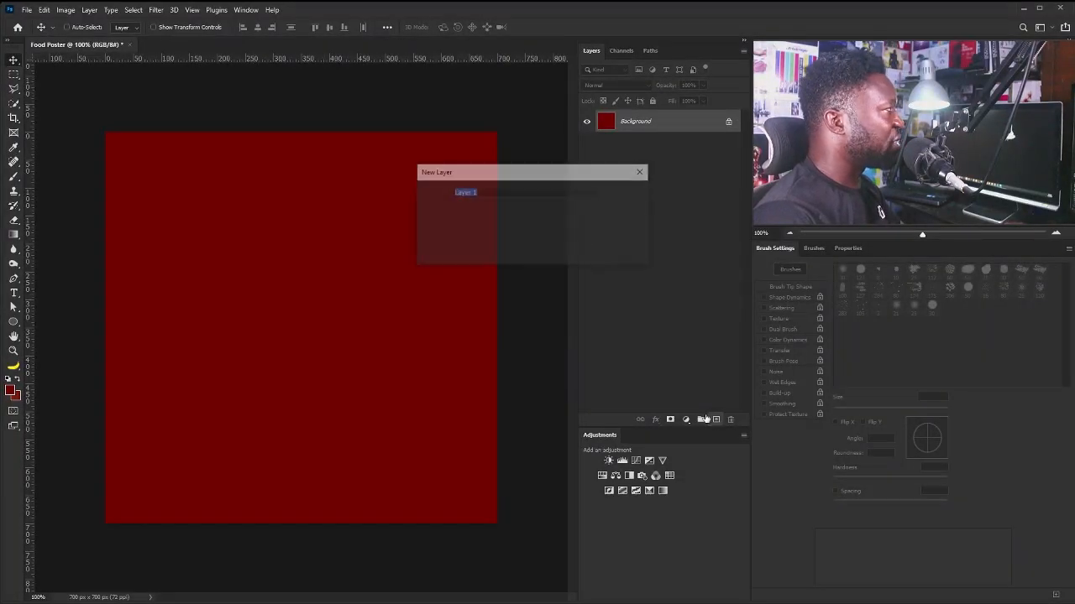
text(Glow)
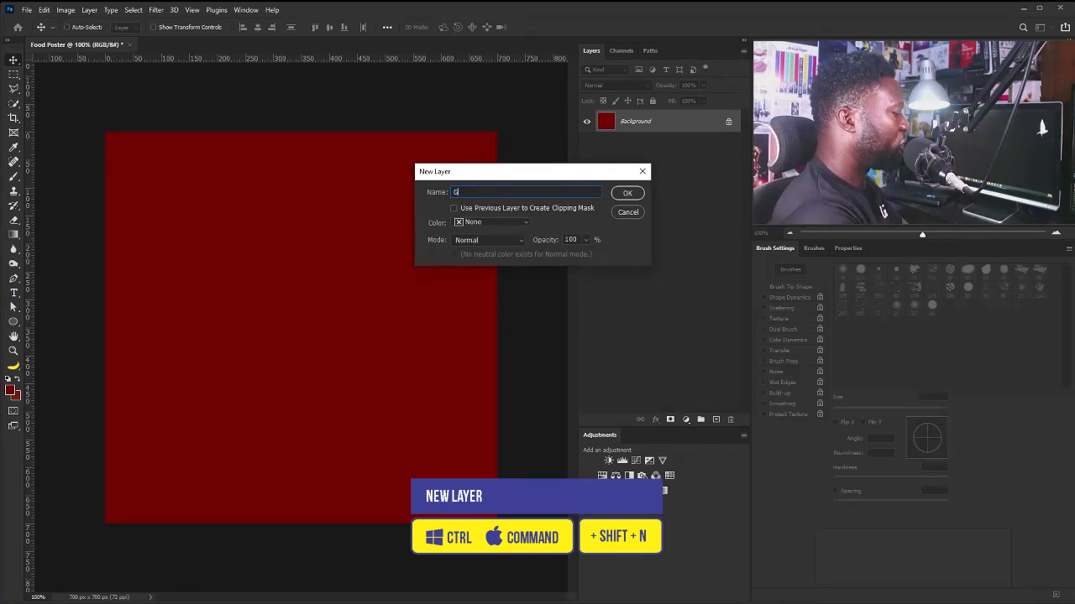
key(Return)
Set the foreground colour to bright orange #ffa508 for the soft brush.
key(b)
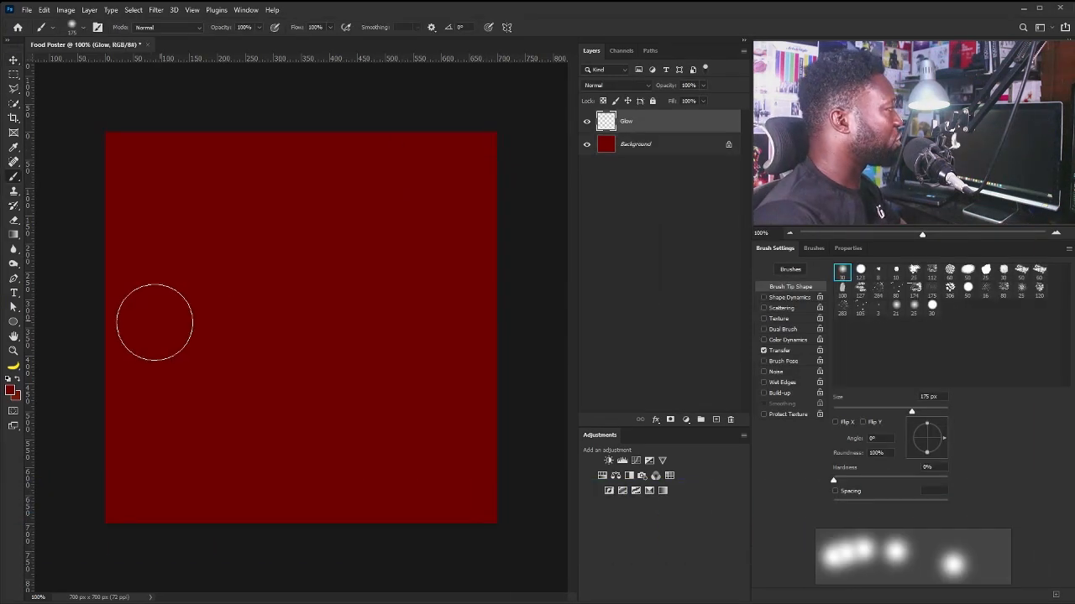
click(10, 389)
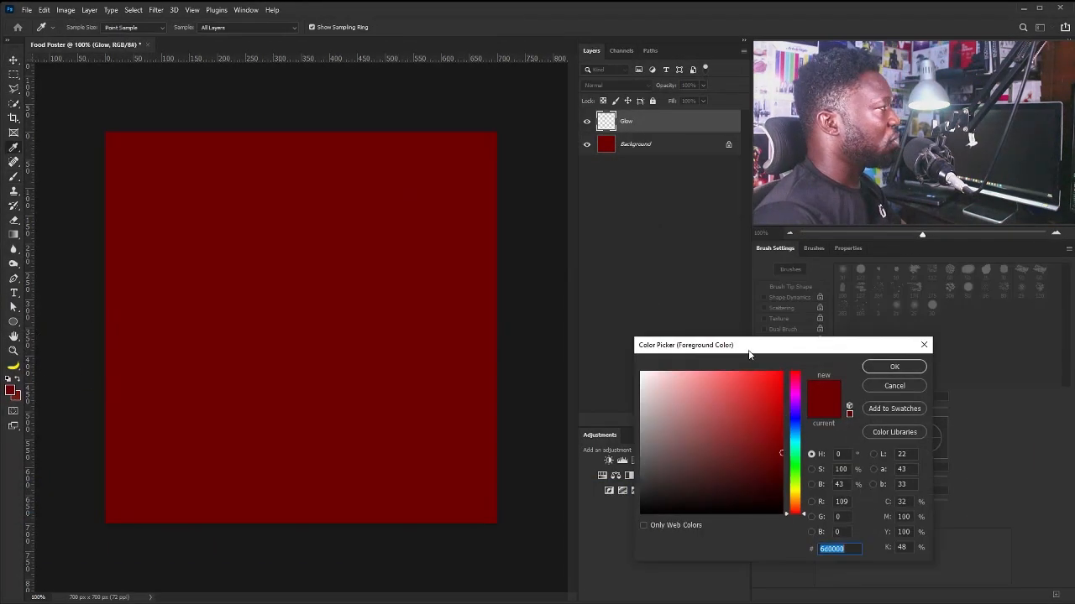
click(796, 494)
click(777, 376)
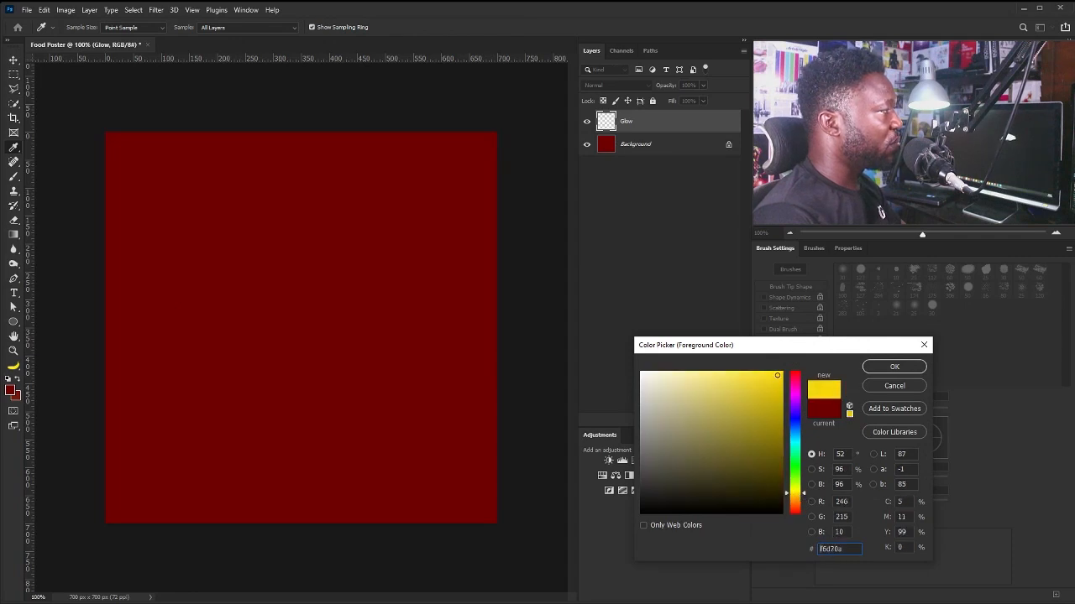
drag(797, 495, 799, 500)
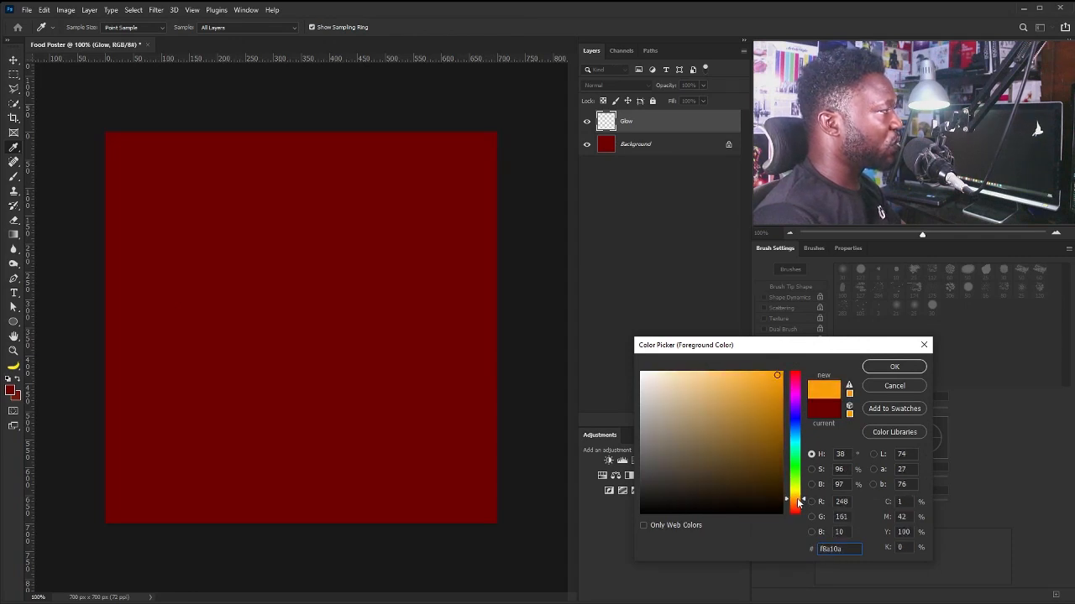
click(778, 367)
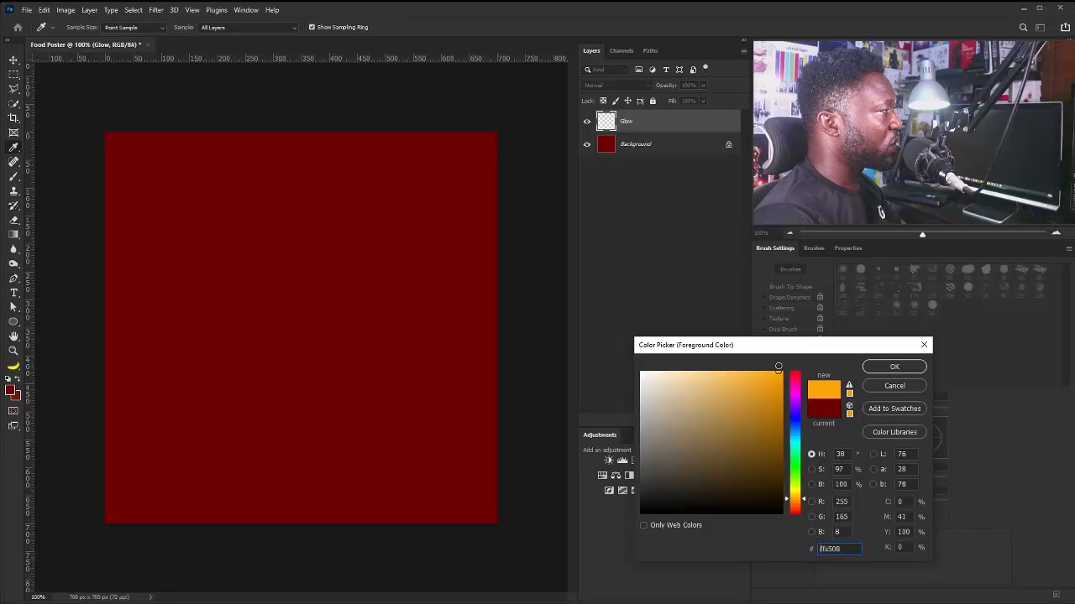
drag(791, 351, 736, 316)
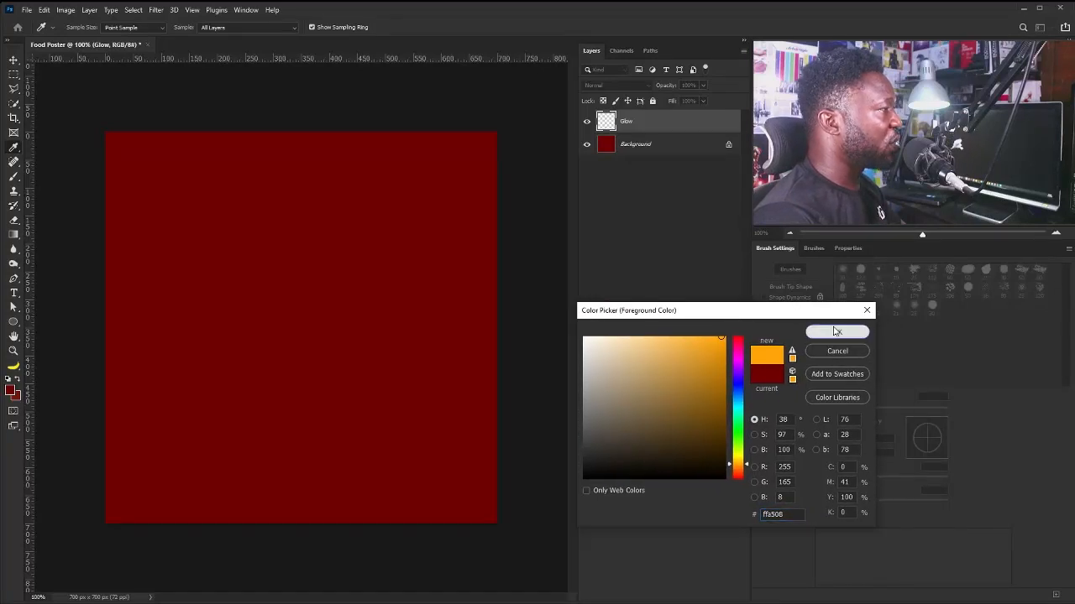
click(831, 330)
key(b)
Dab a soft orange spot left of centre and scale it up to cover most of the canvas.
click(288, 325)
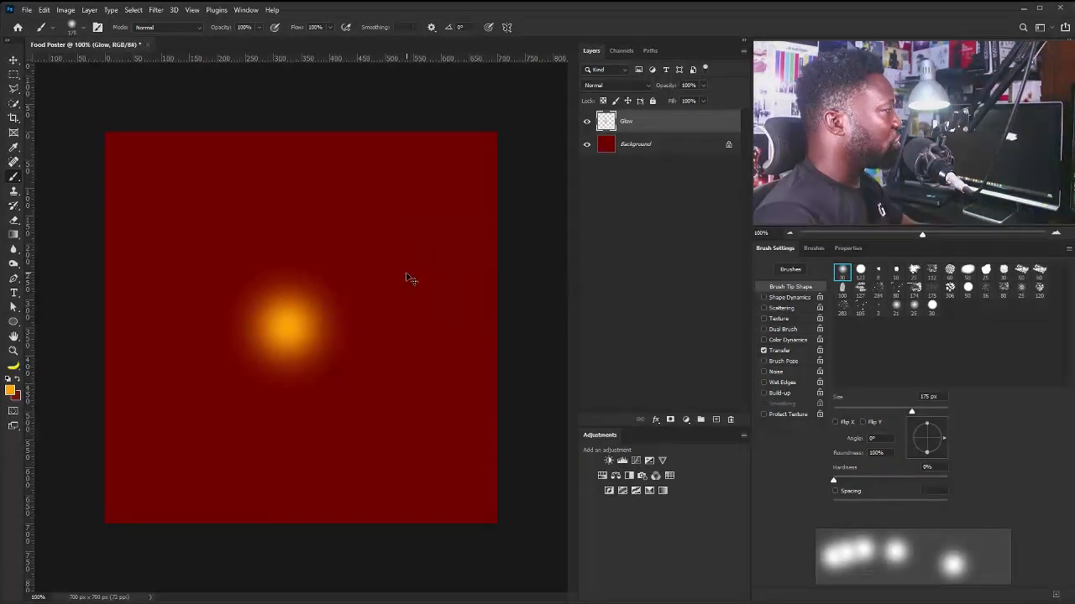
key(ctrl+t)
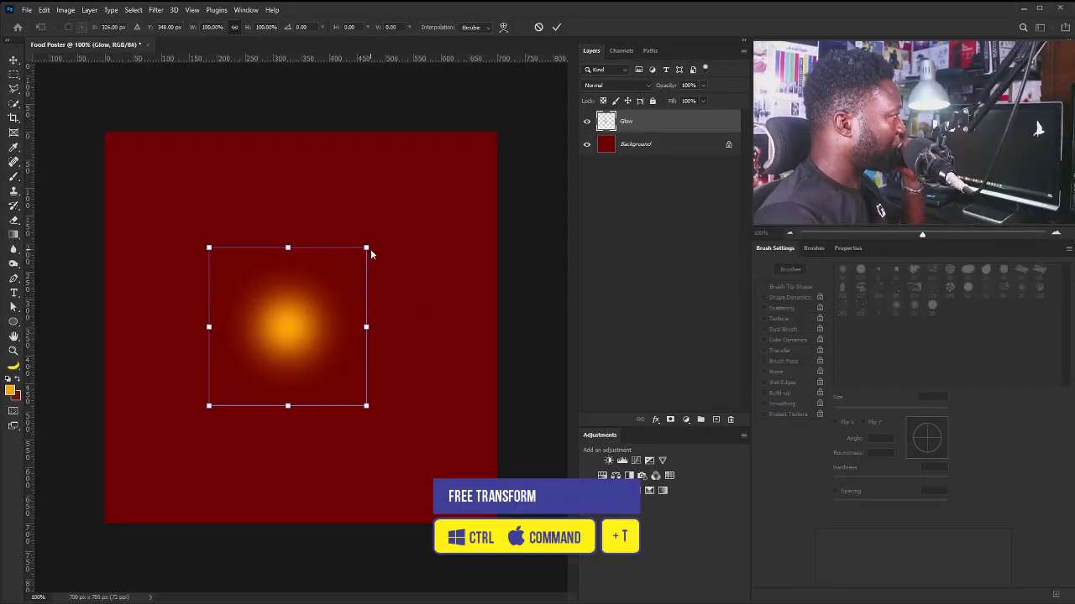
drag(367, 248, 669, 23)
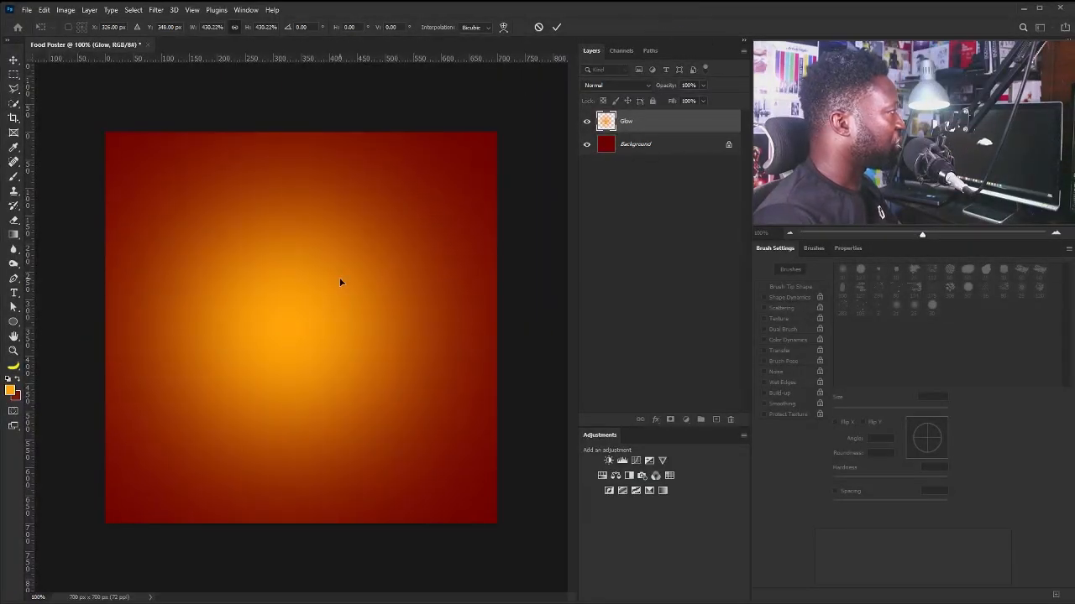
key(Return)
Lower the Glow layer to 78% opacity and add a new layer named Yellow_G.
key(b)
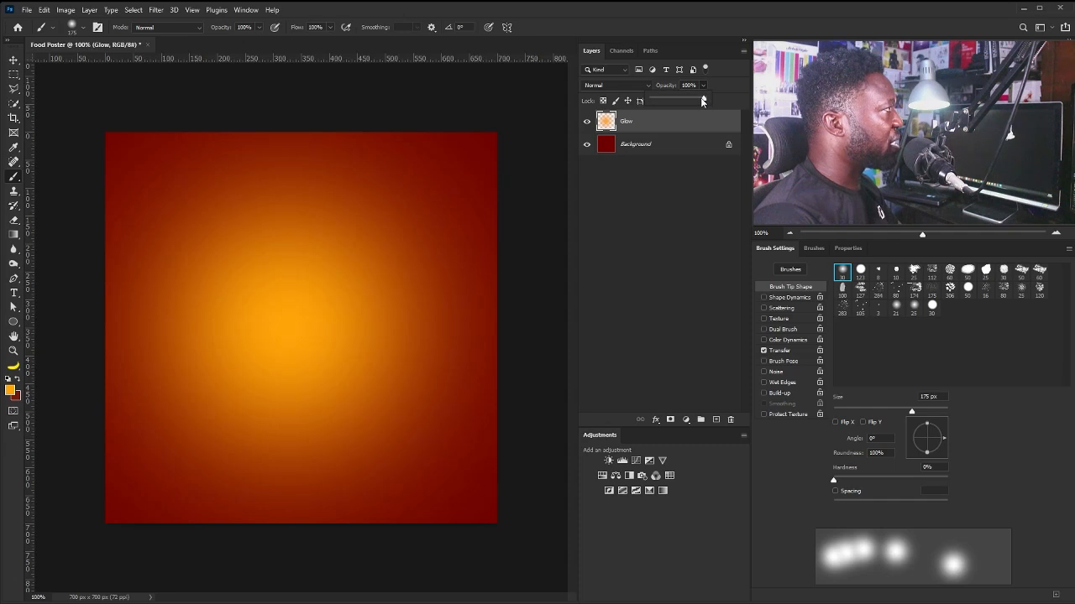
drag(704, 101, 688, 101)
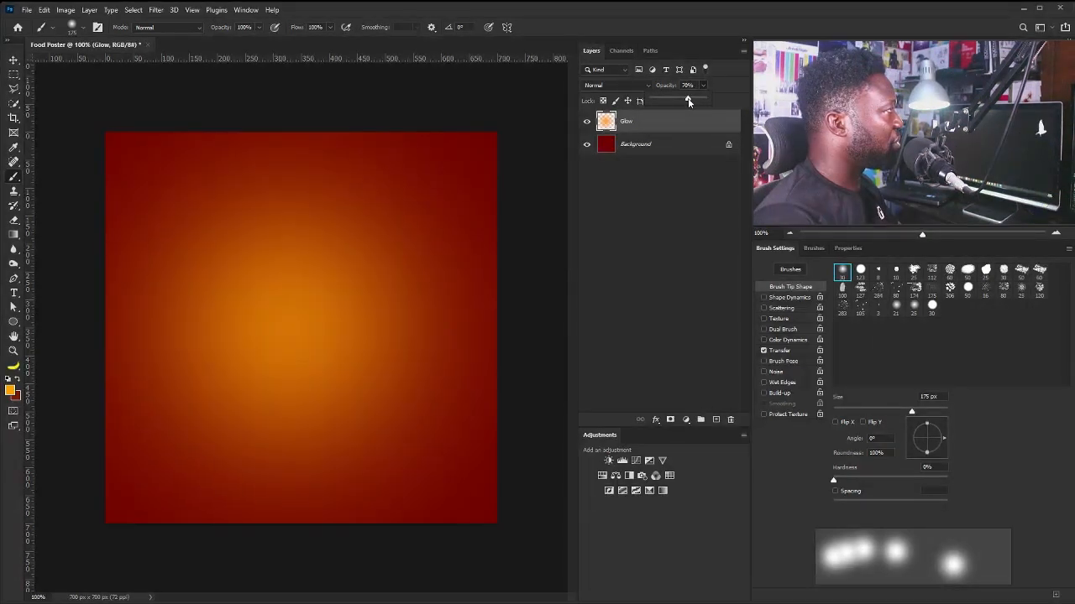
alt+click(716, 420)
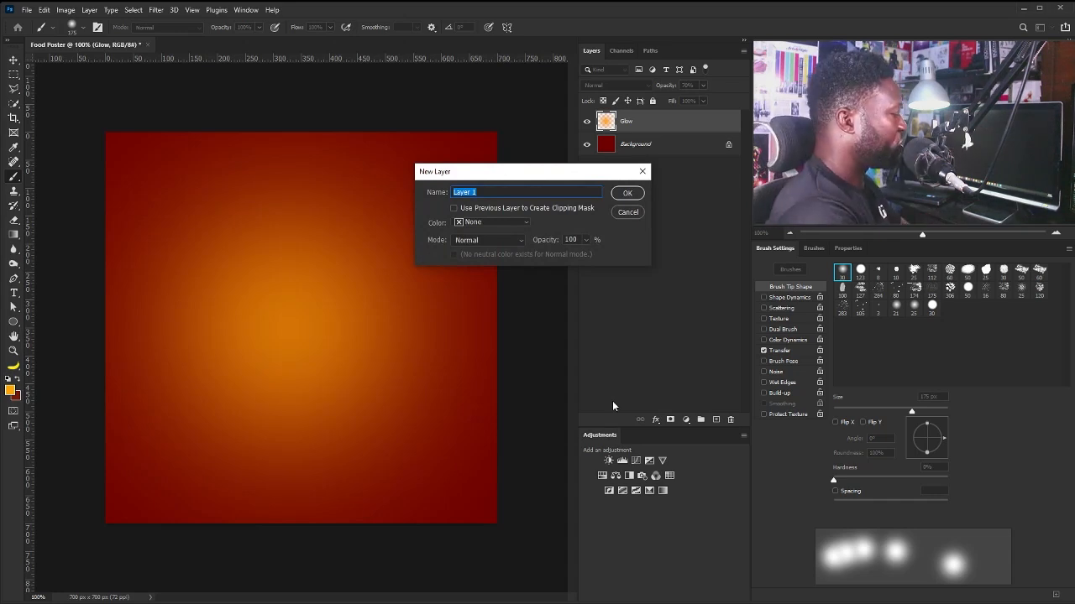
text(Yellow)
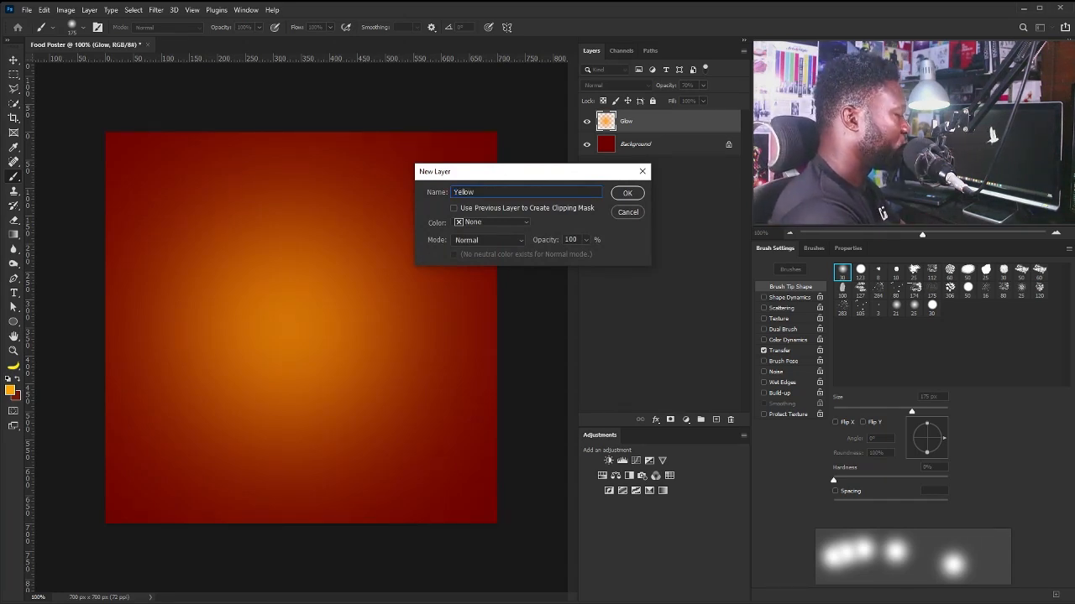
text(_G)
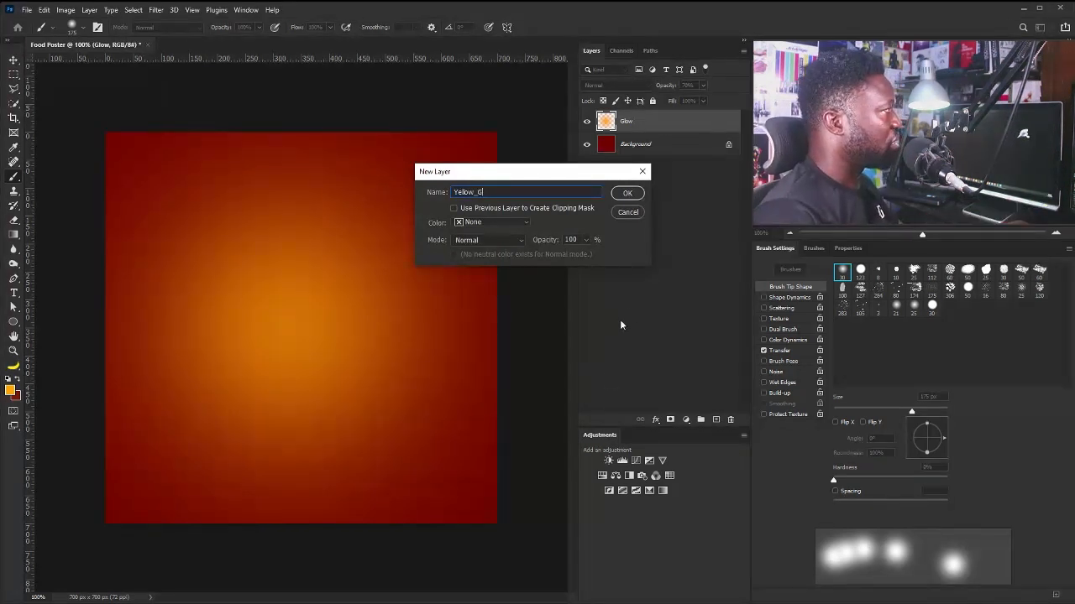
click(627, 192)
Paint a pale yellow dab at the orange glow's centre and enlarge it.
click(10, 390)
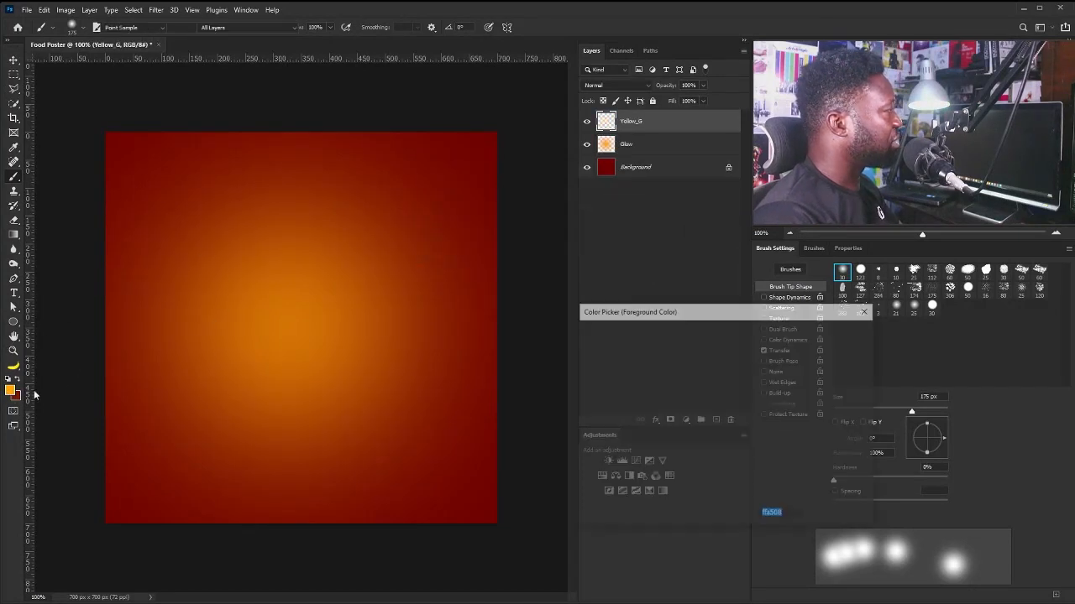
drag(676, 347, 647, 332)
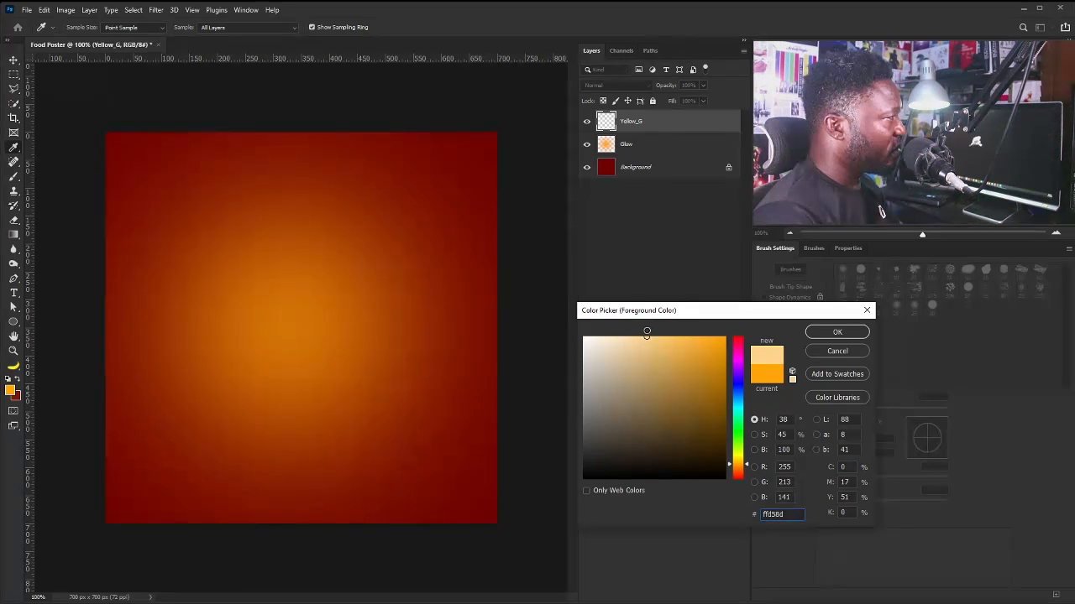
click(854, 332)
click(292, 323)
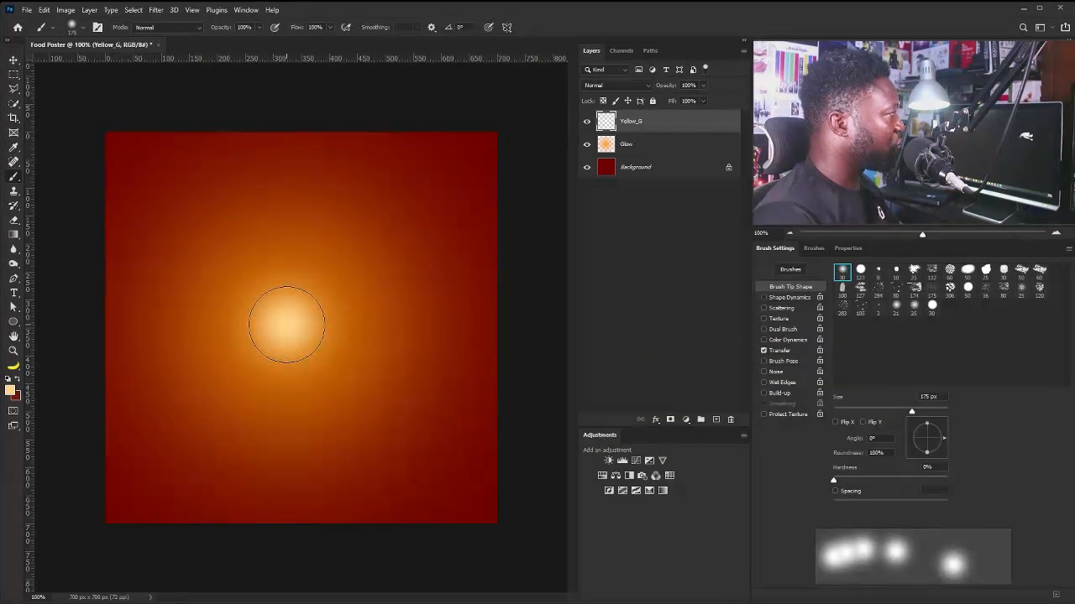
key(ctrl+t)
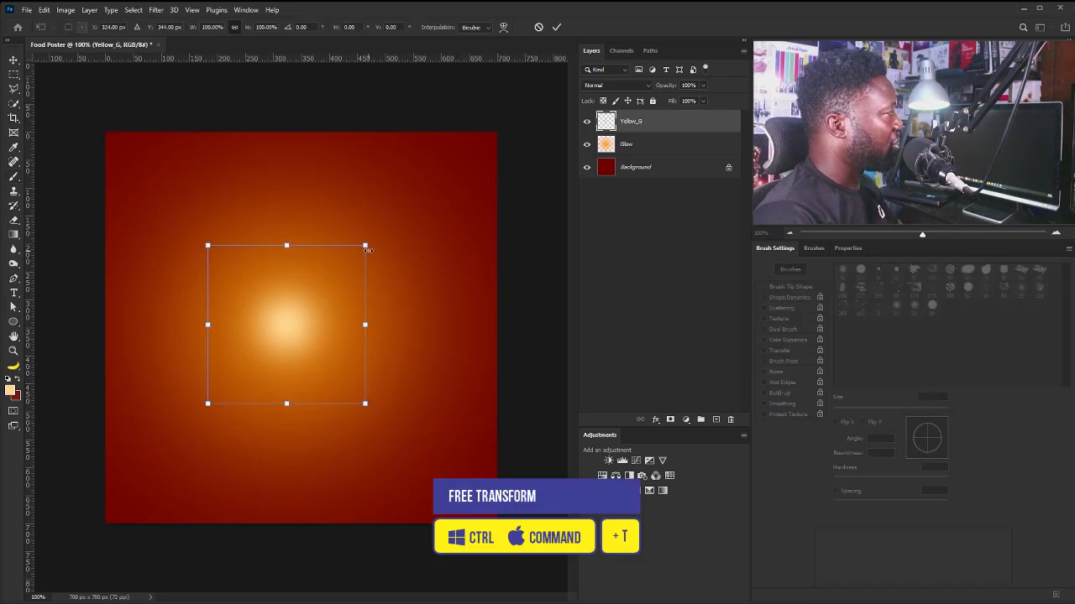
drag(367, 249, 404, 230)
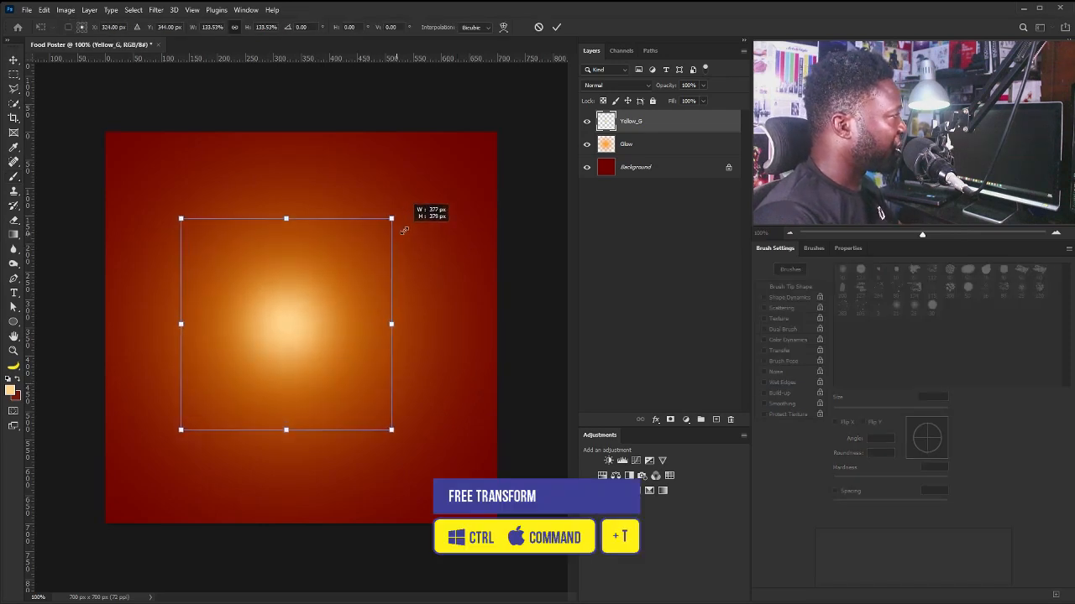
key(Return)
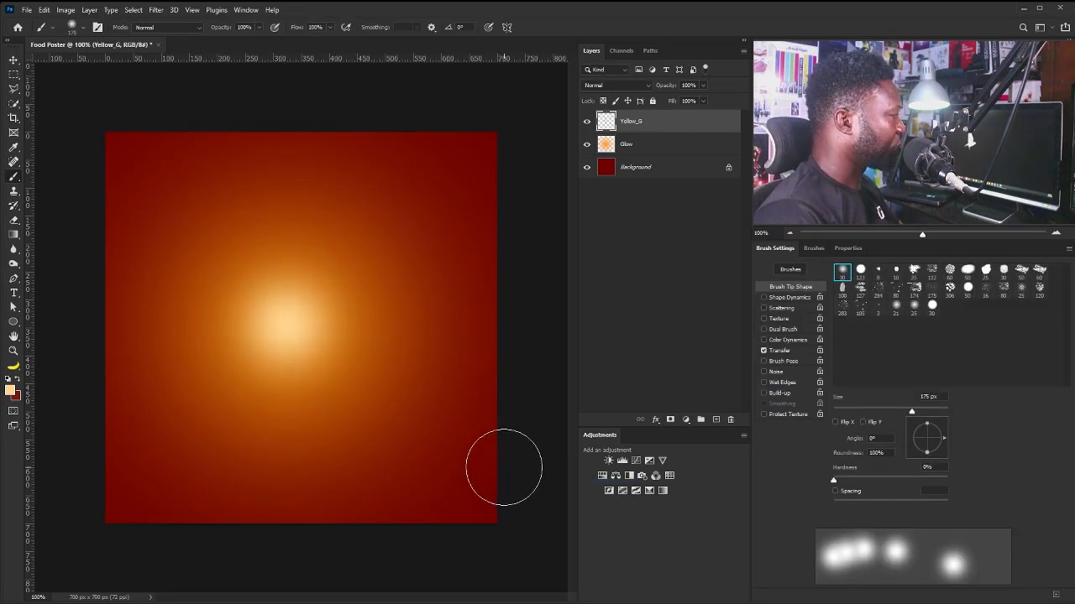
key(v)
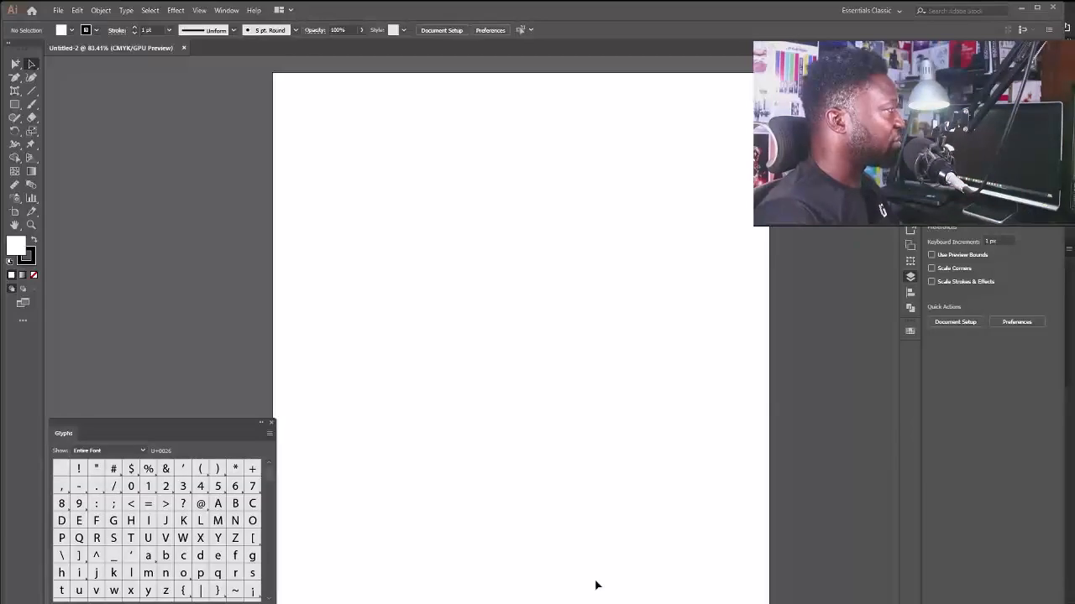
Draw a wide rectangle, about 296 × 96 px, on the right side of the artboard.
click(15, 104)
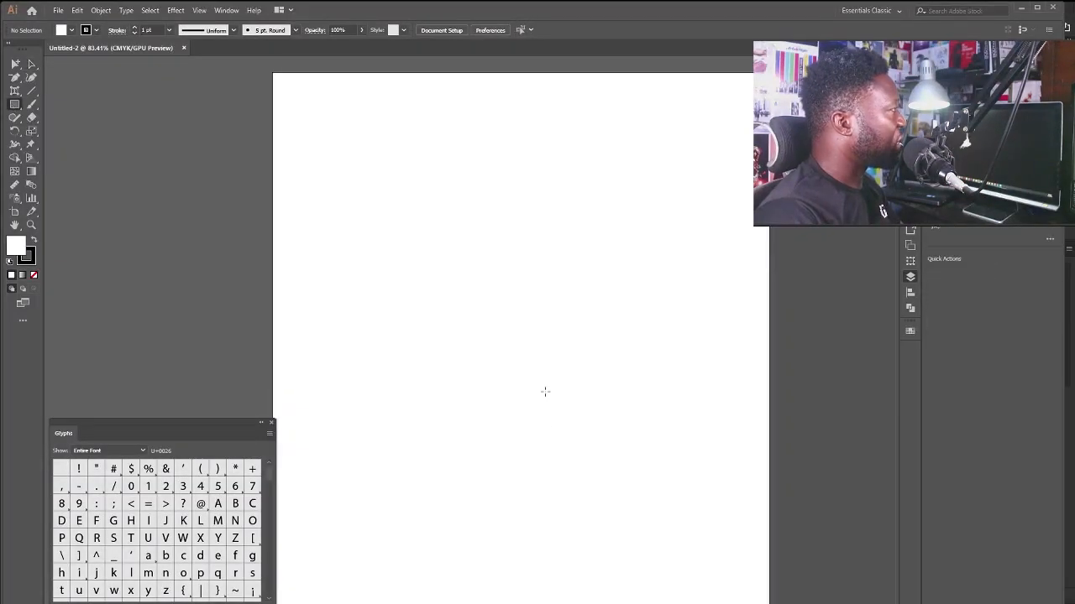
drag(510, 341, 769, 372)
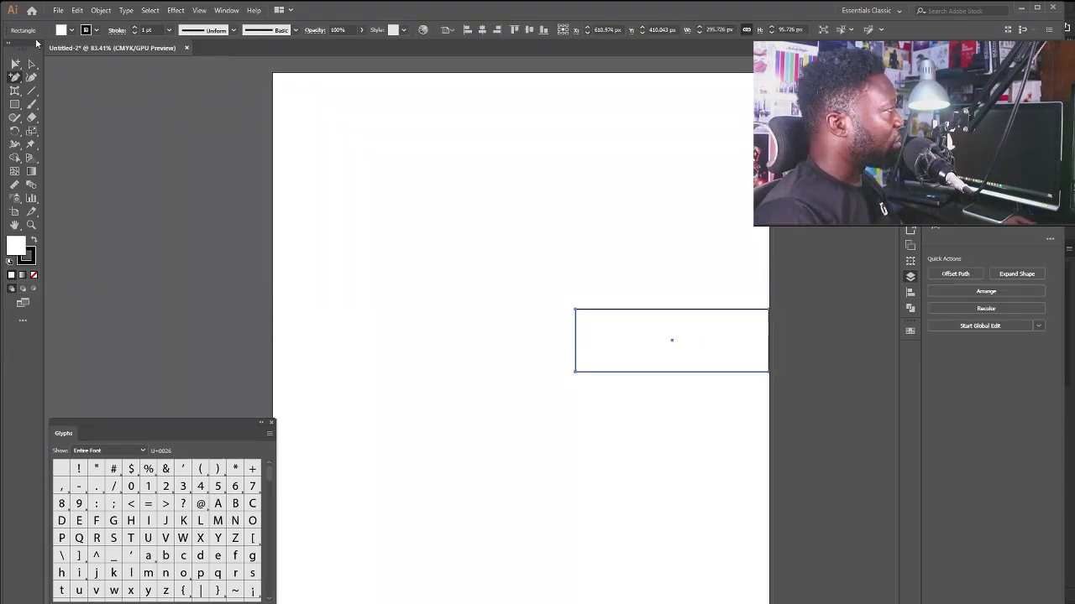
click(14, 78)
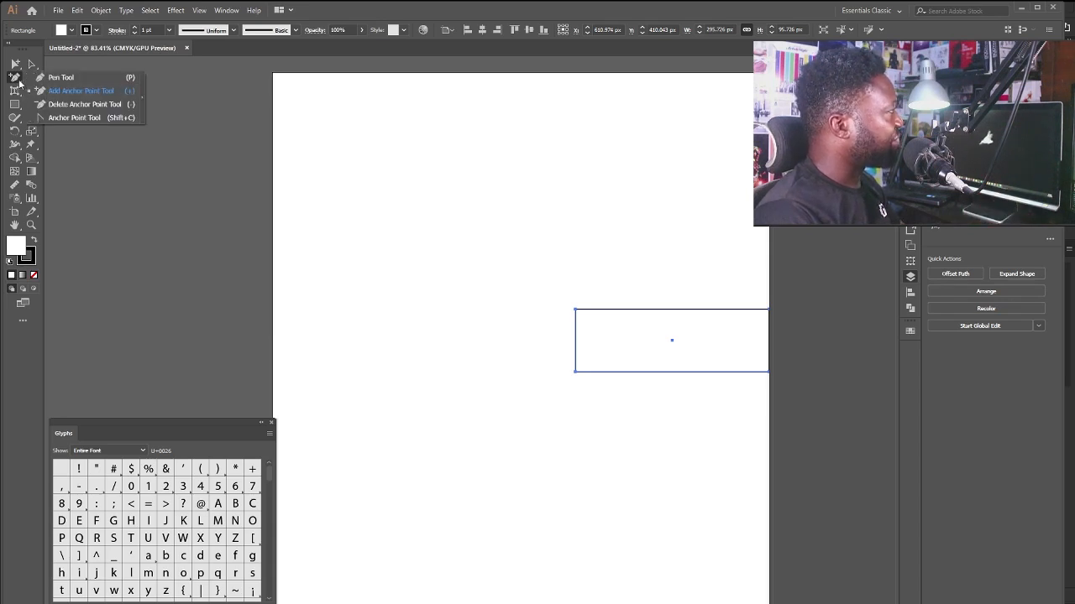
Add an anchor point at the middle of the rectangle's left edge.
click(83, 94)
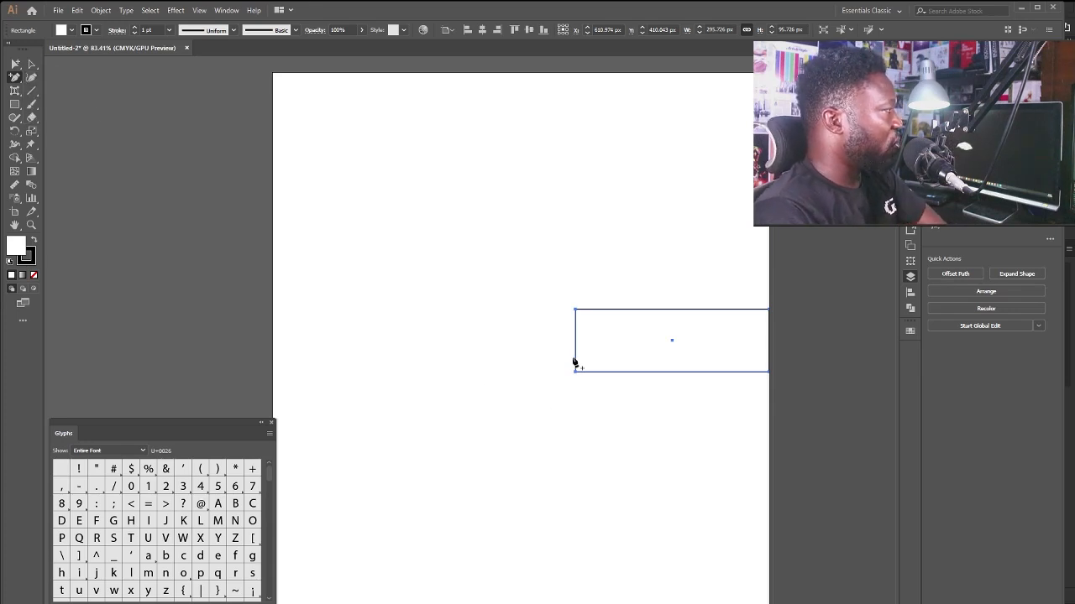
drag(564, 290, 640, 370)
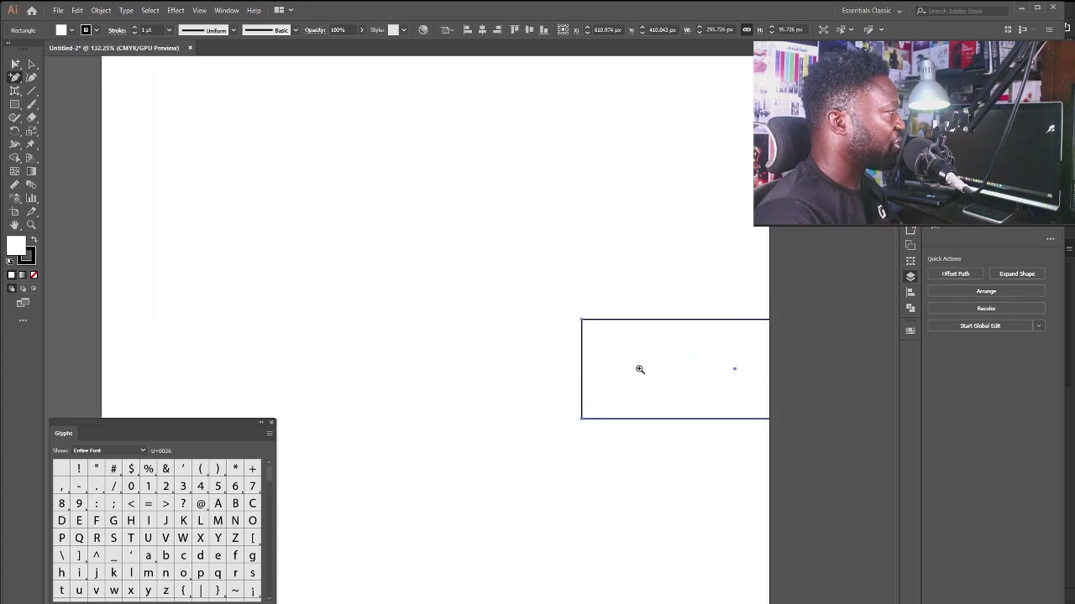
click(582, 367)
drag(701, 320, 494, 319)
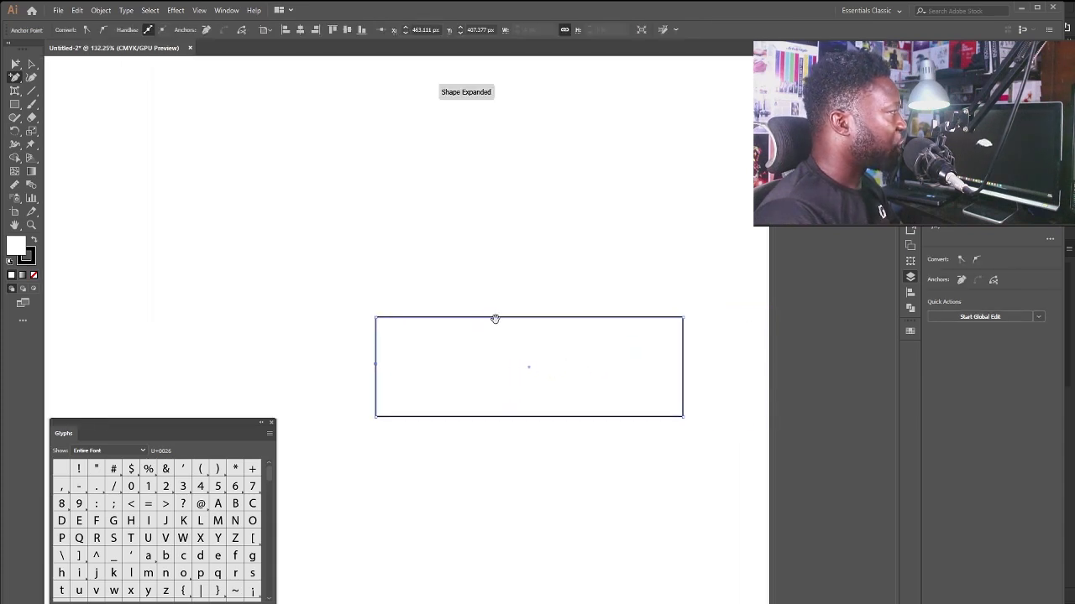
Delete the top-left and bottom-left corner points to leave a left-pointing triangle.
click(16, 79)
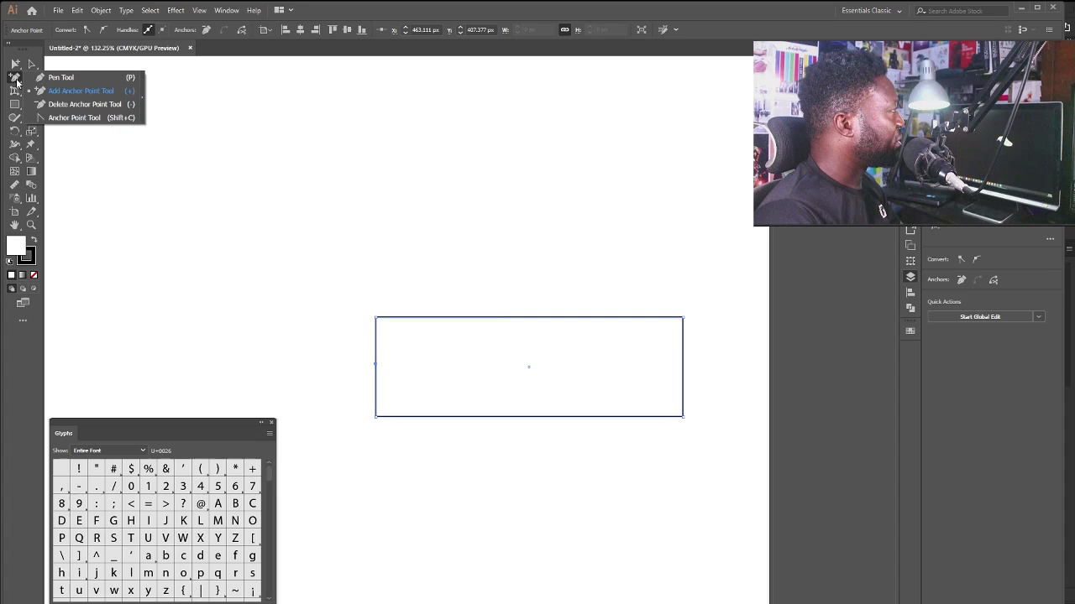
click(66, 107)
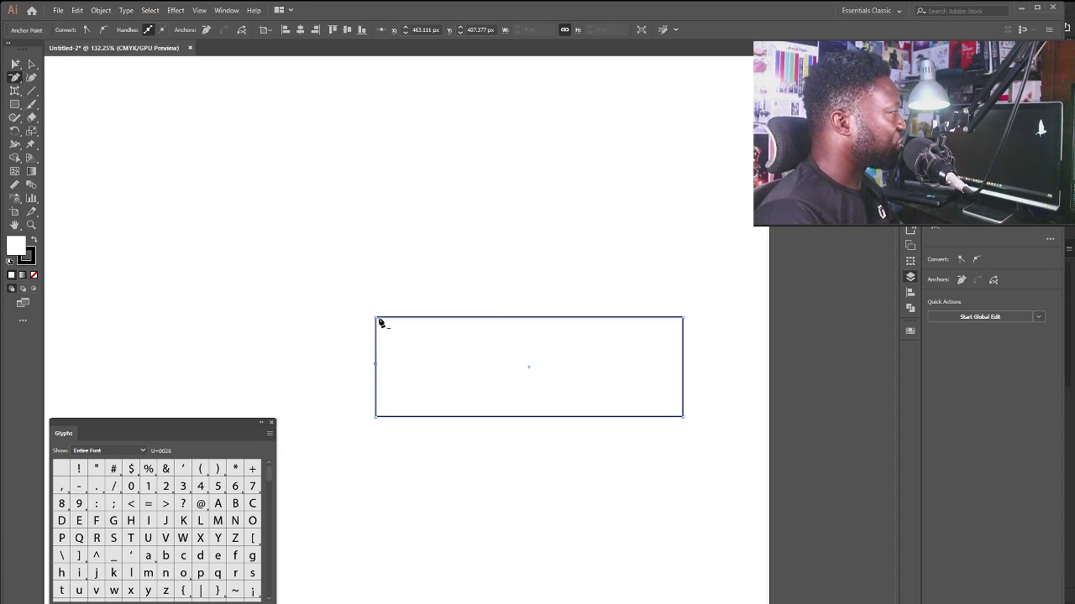
click(377, 319)
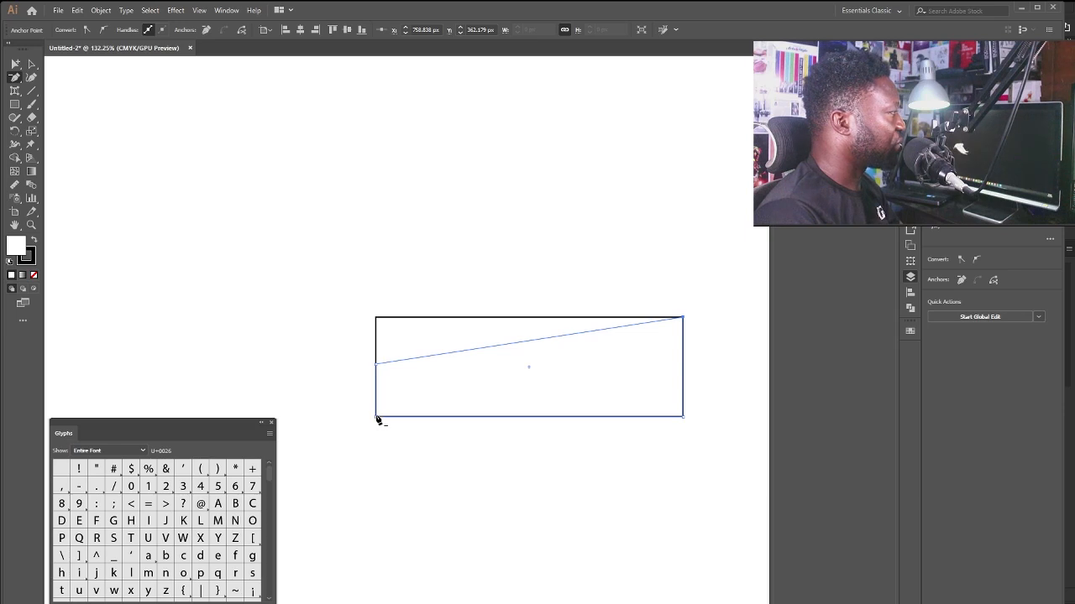
click(376, 417)
key(ctrl+minus)
key(ctrl+minus)
drag(528, 380, 625, 380)
key(a)
click(604, 393)
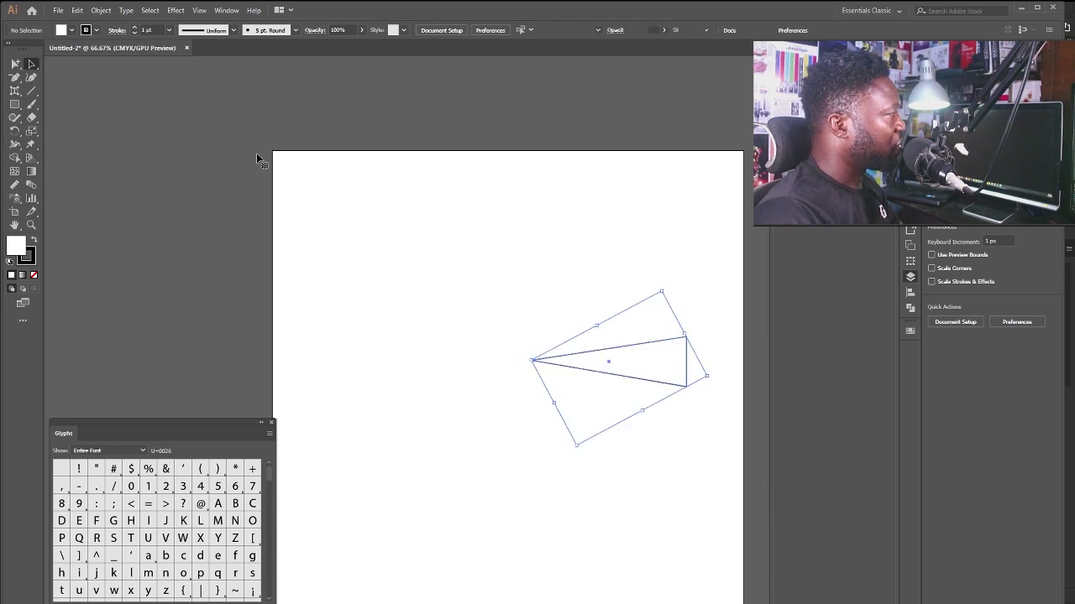
Rotate-copy the triangle around its tip, repeating with Ctrl+D to make eight rays.
key(r)
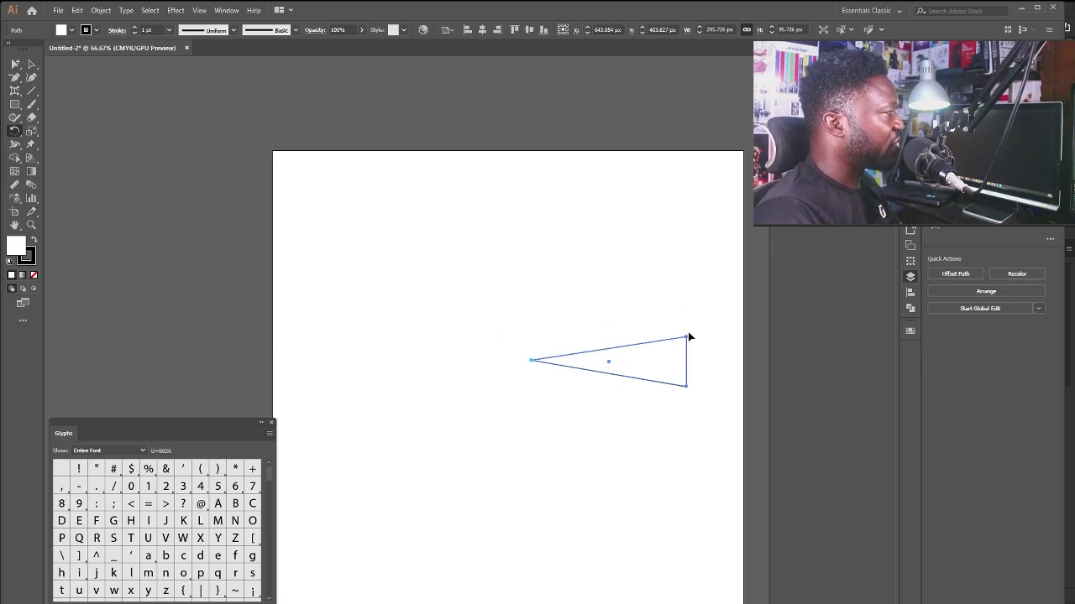
drag(687, 335, 624, 262)
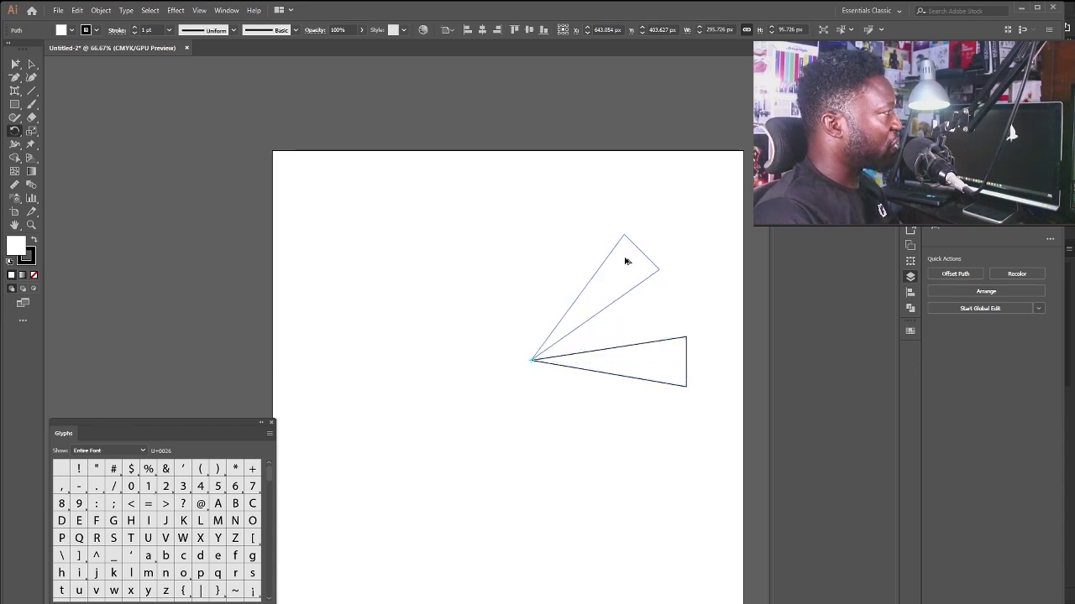
drag(625, 262, 625, 259)
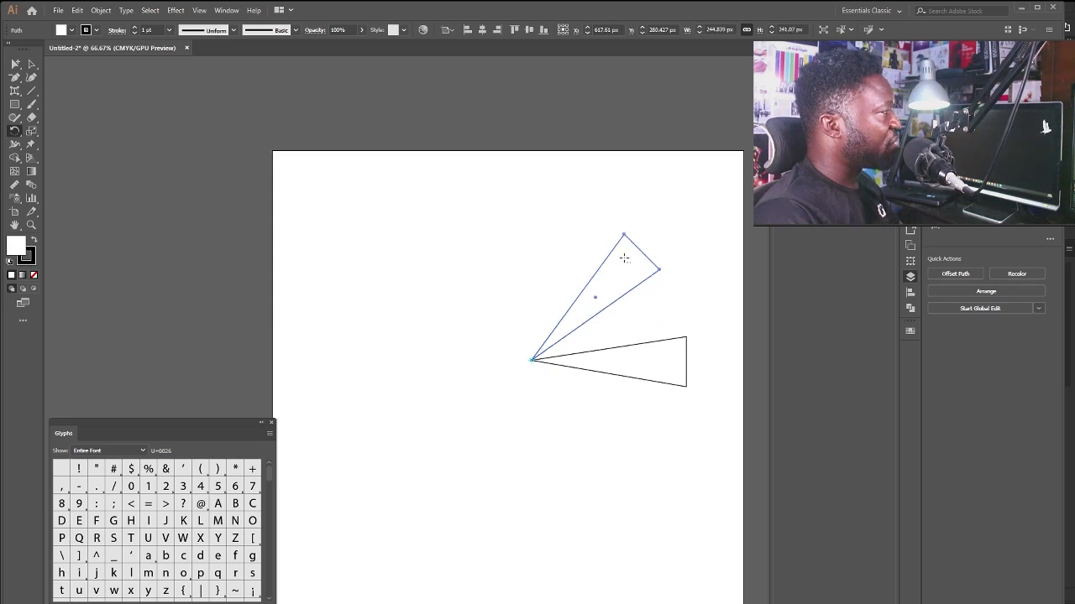
key(v)
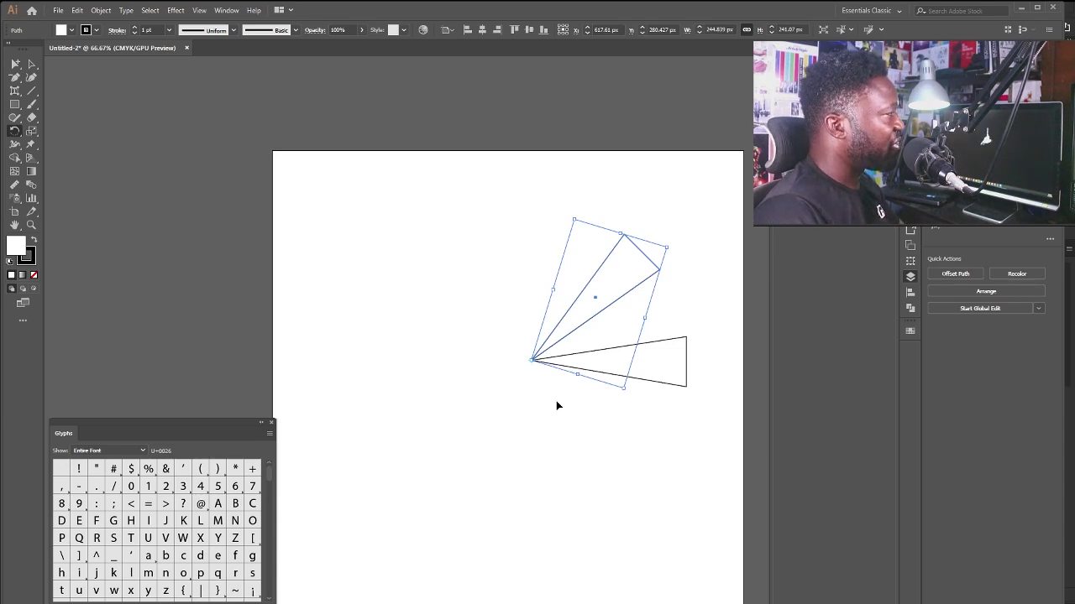
key(ctrl+d)
key(ctrl+d)
key(ctrl+d)
key(ctrl+d)
key(ctrl+d)
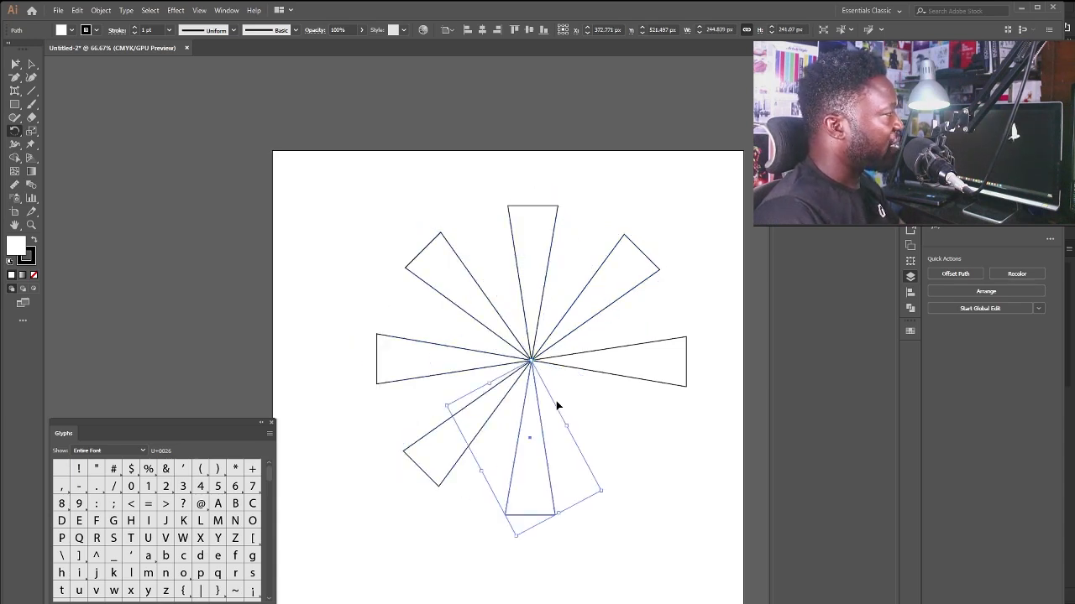
key(ctrl+d)
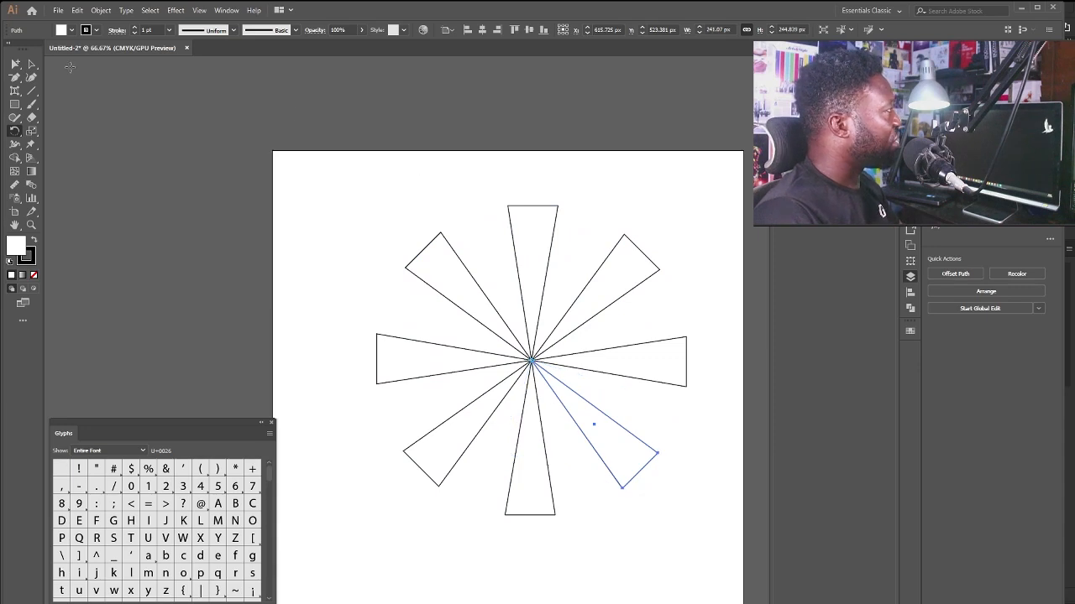
Select all eight rays, set their stroke to None, and copy the starburst.
click(31, 65)
drag(338, 156, 743, 568)
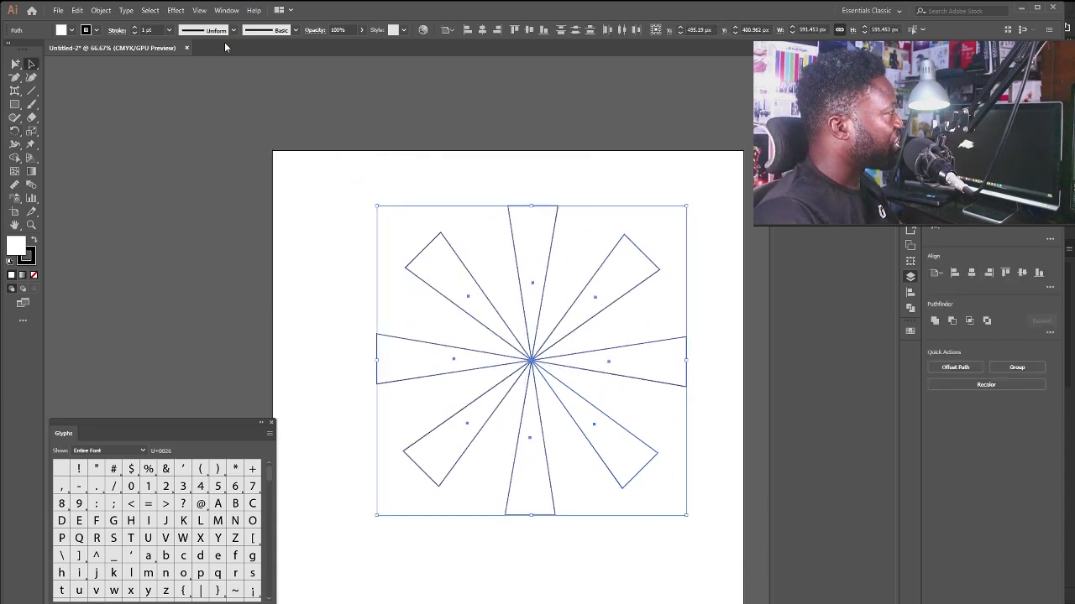
click(61, 31)
click(9, 50)
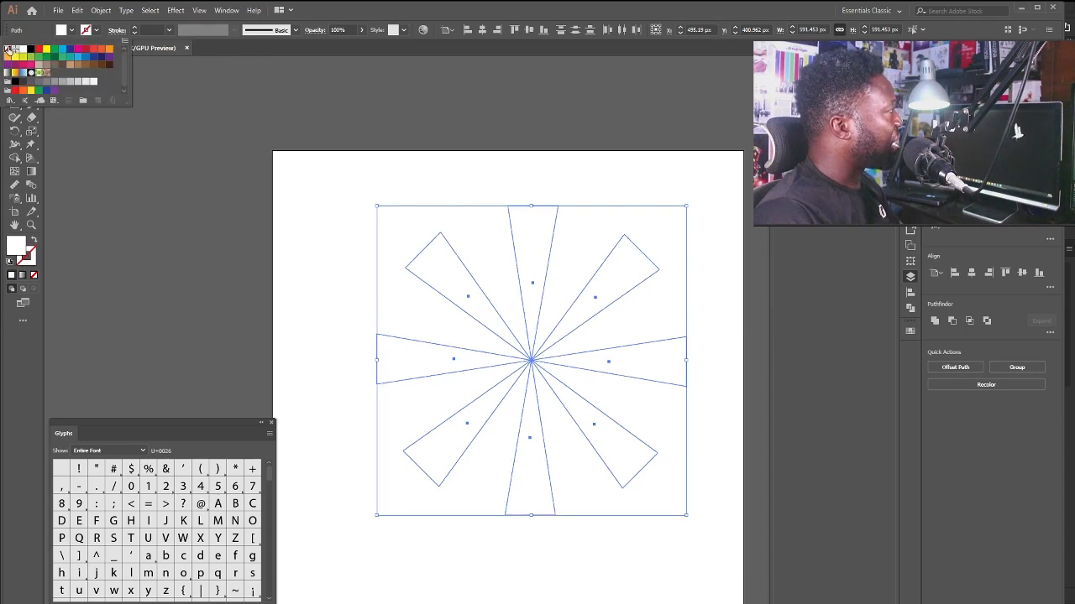
click(607, 5)
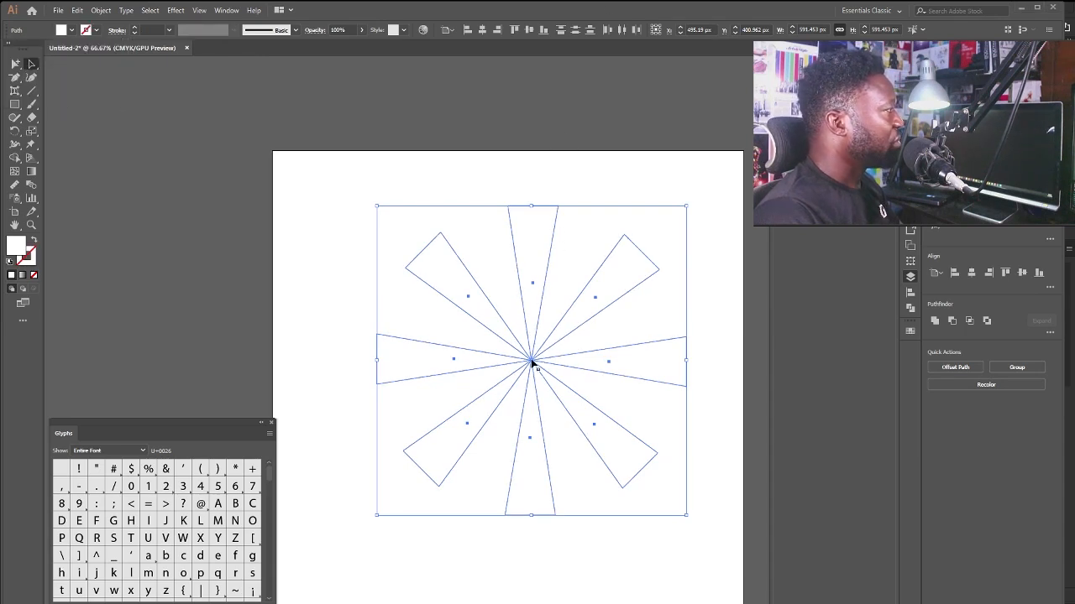
key(a)
key(ctrl+c)
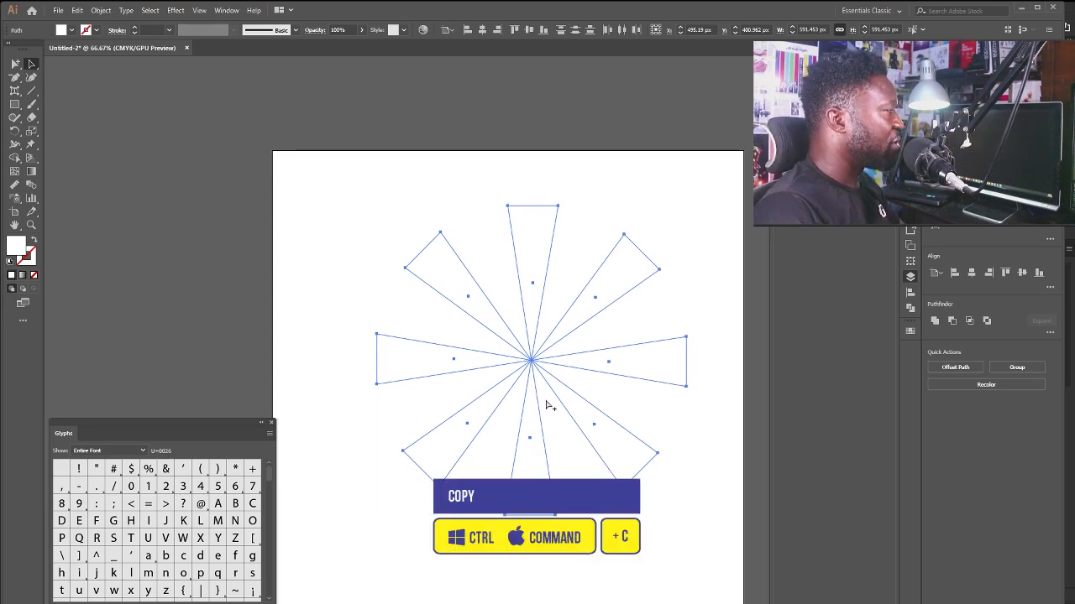
key(v)
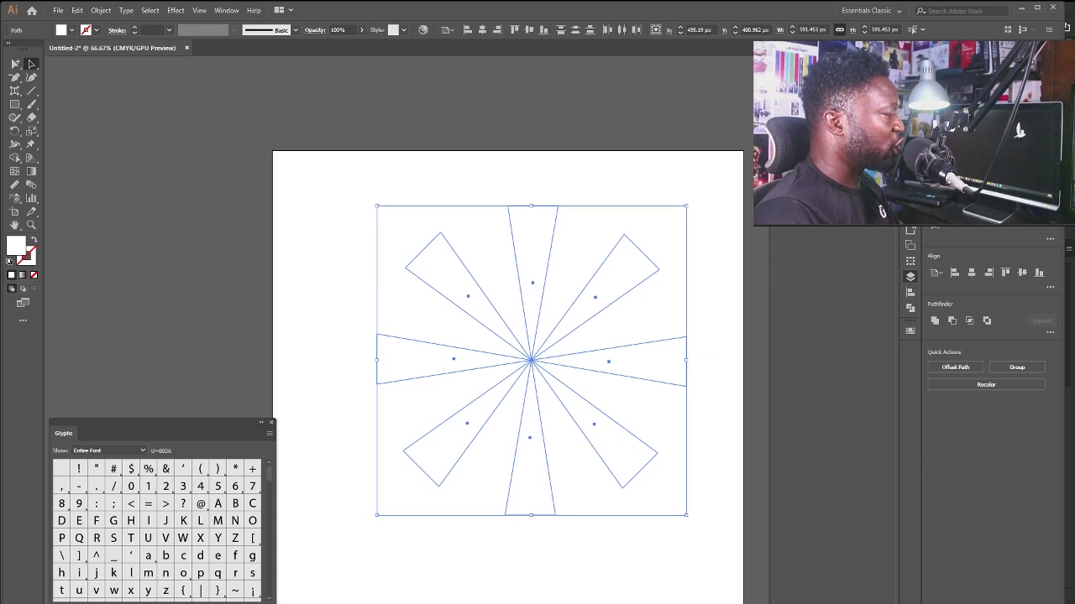
Paste the starburst into Food Poster as a shape layer and scale it down, centred.
key(alt+Tab)
key(ctrl+v)
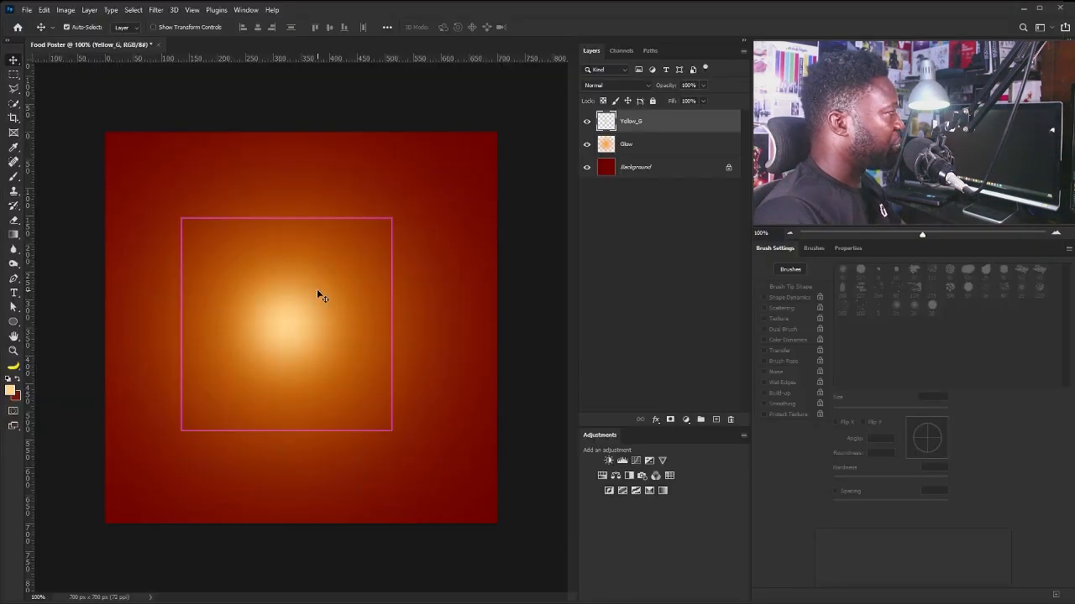
key(Return)
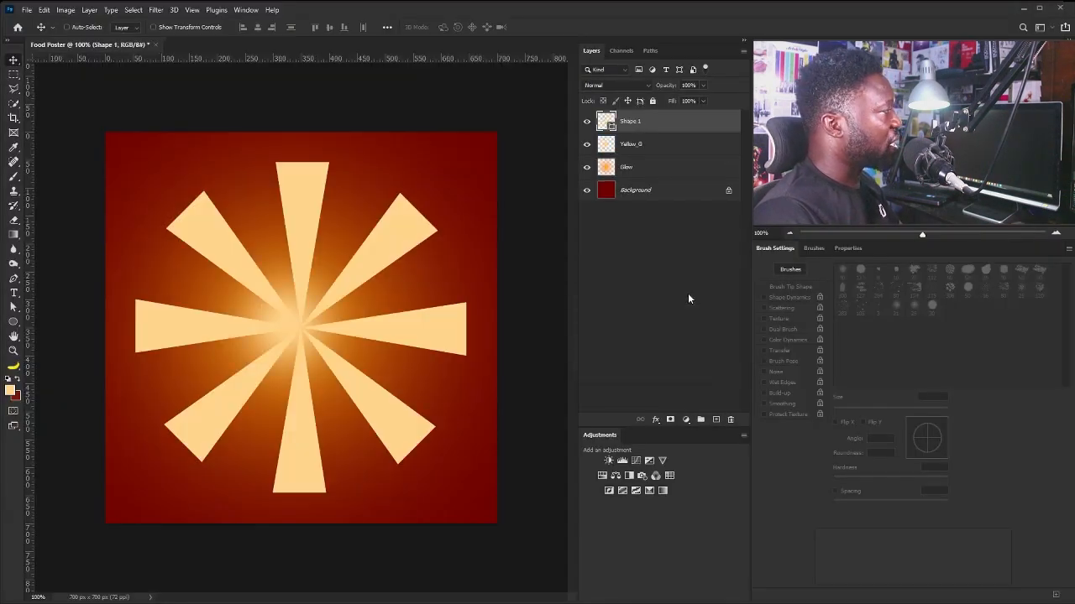
key(ctrl)
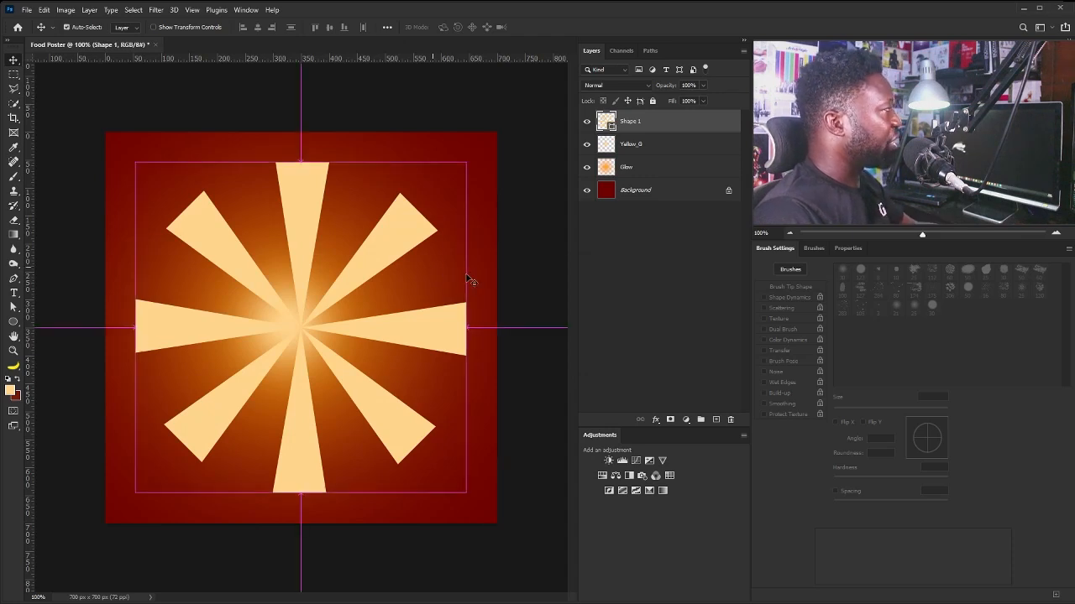
key(ctrl+t)
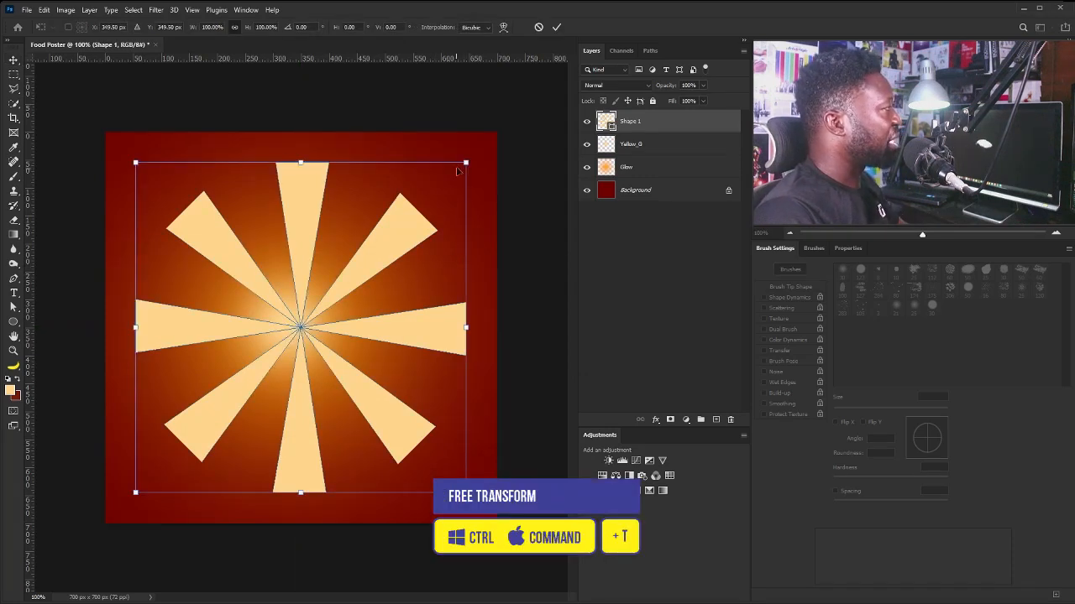
drag(466, 162, 428, 201)
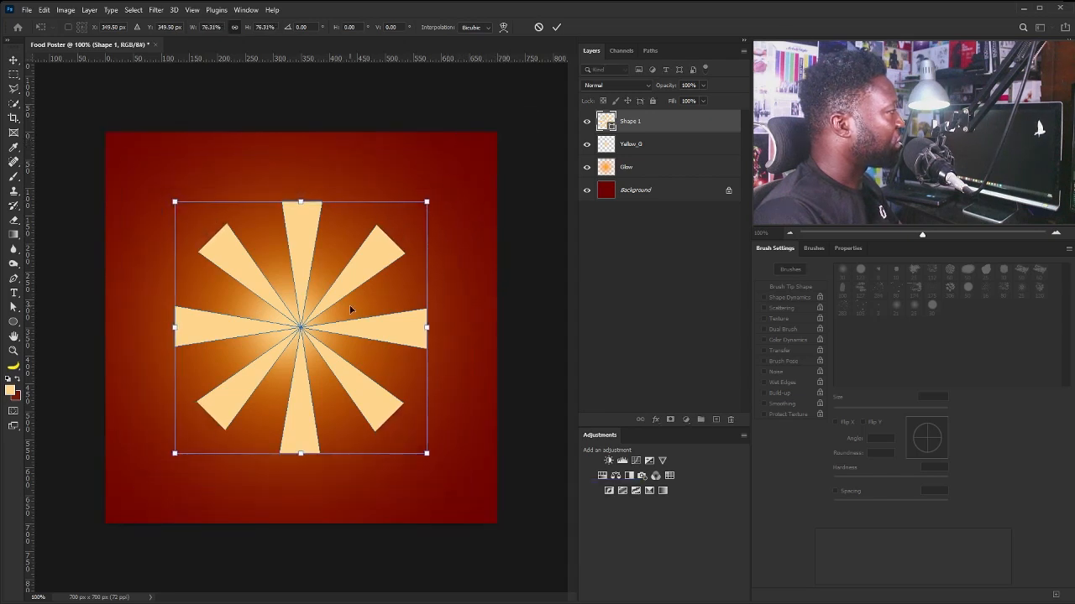
key(Return)
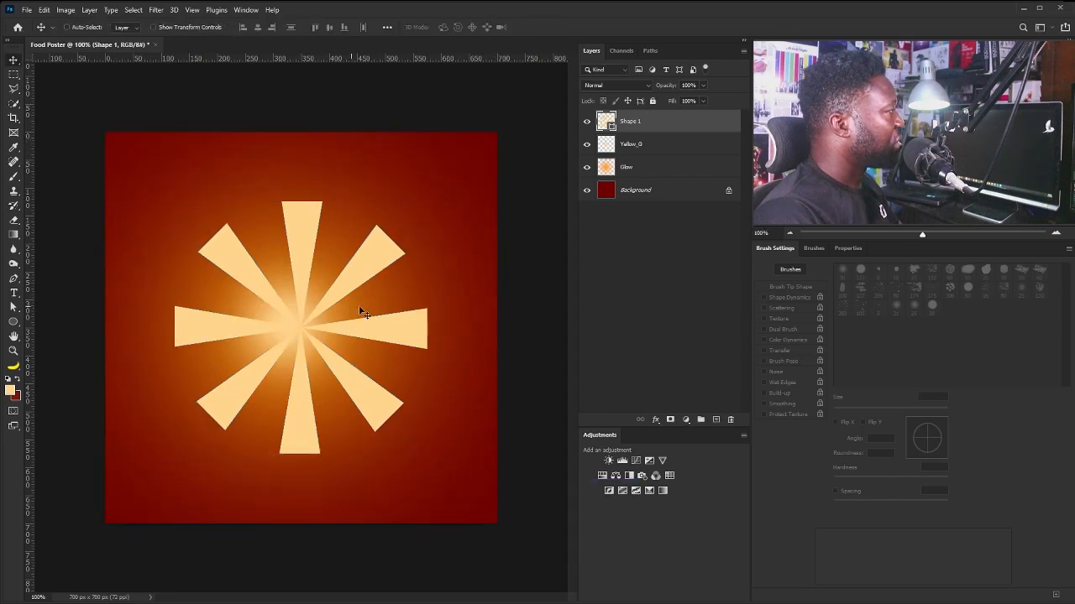
Rasterize Shape 1 and apply a 0.9 px Gaussian Blur to the rays.
right_click(677, 121)
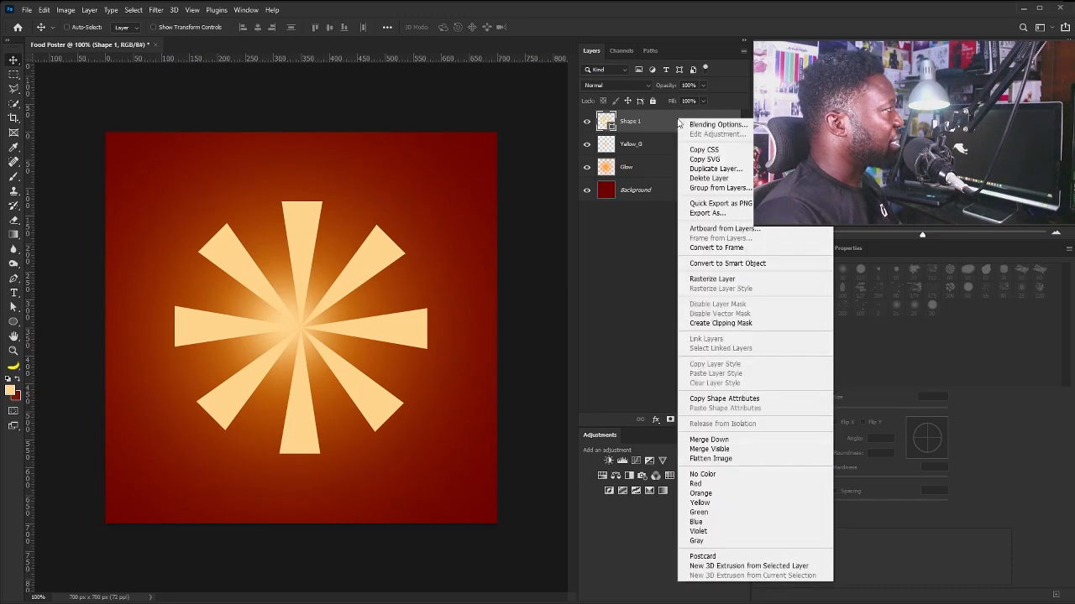
click(734, 277)
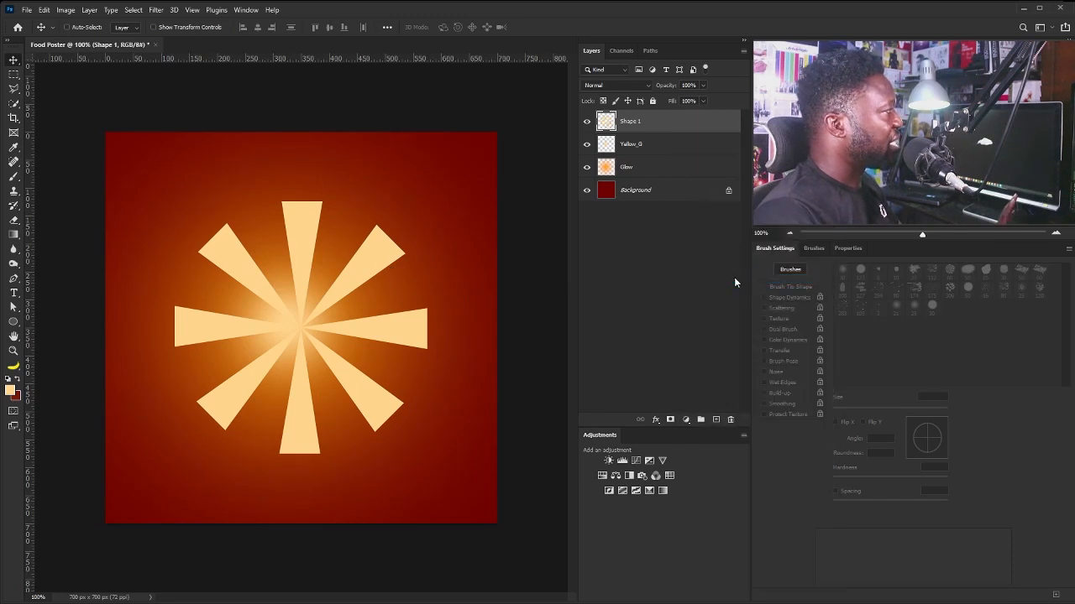
click(156, 10)
mouse_move(189, 147)
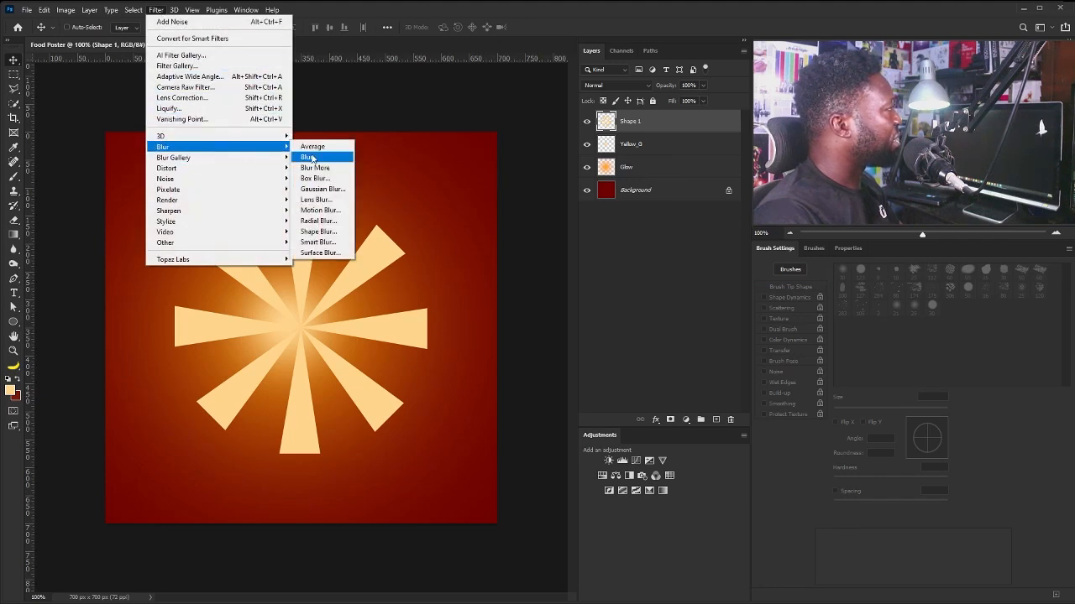
click(324, 191)
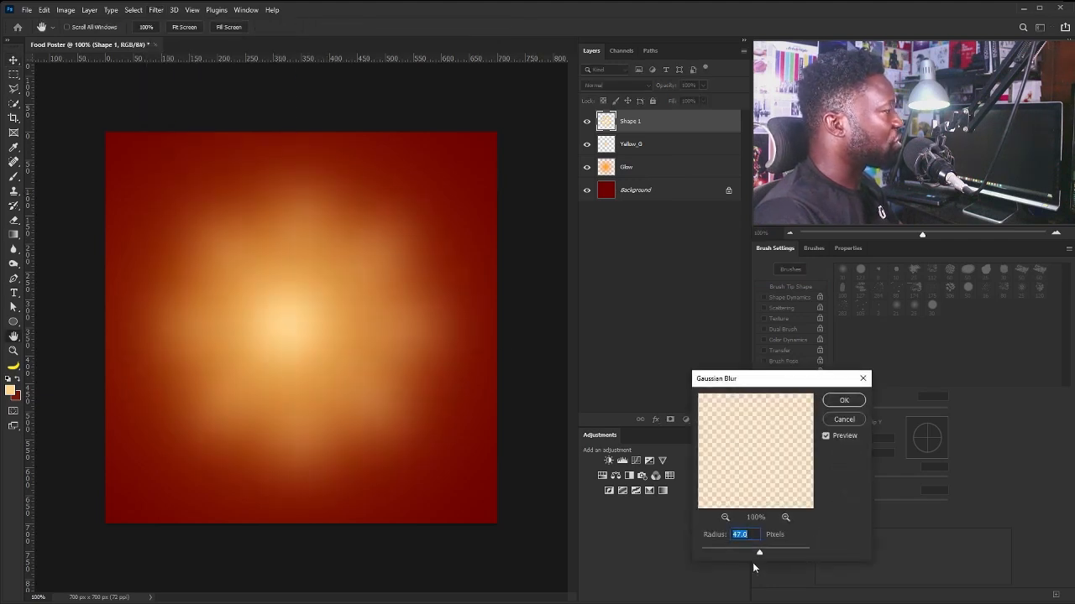
drag(734, 553, 709, 549)
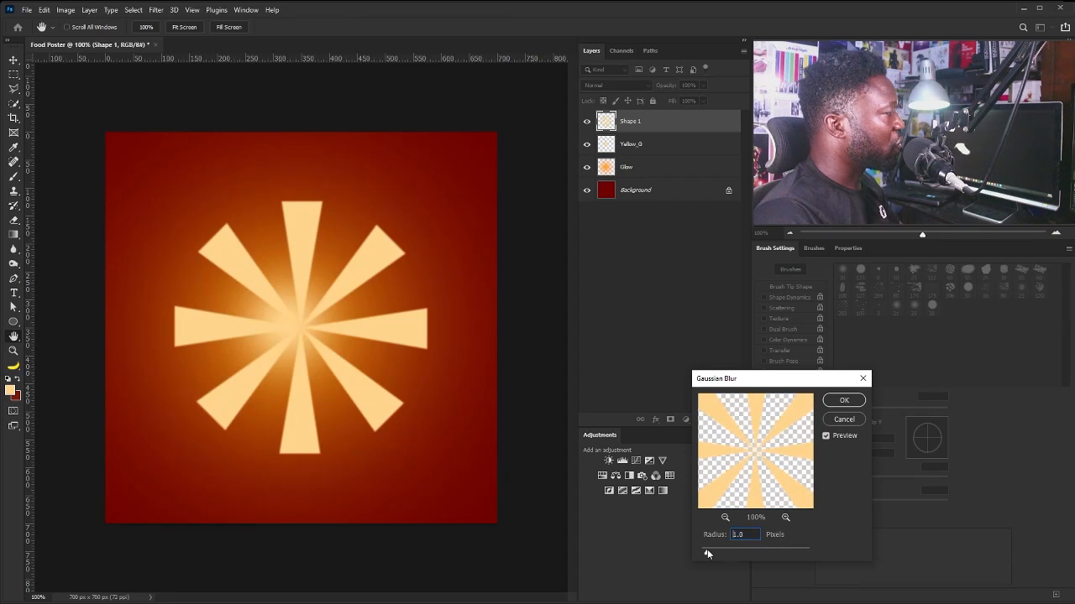
click(844, 401)
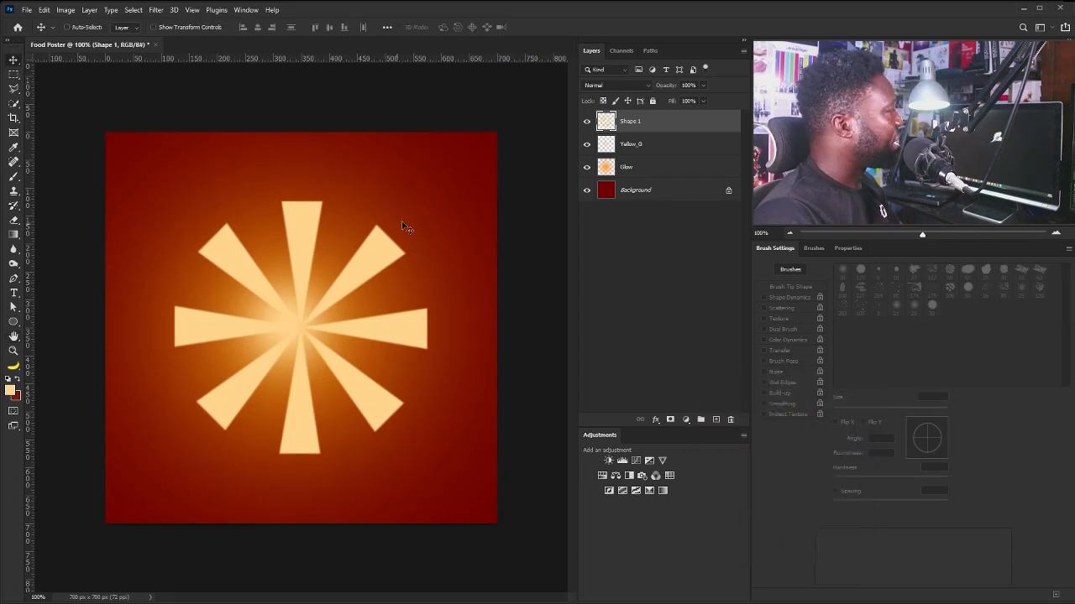
Apply a Zoom Radial Blur with Amount 100 at Best quality to the rays.
click(158, 10)
mouse_move(218, 148)
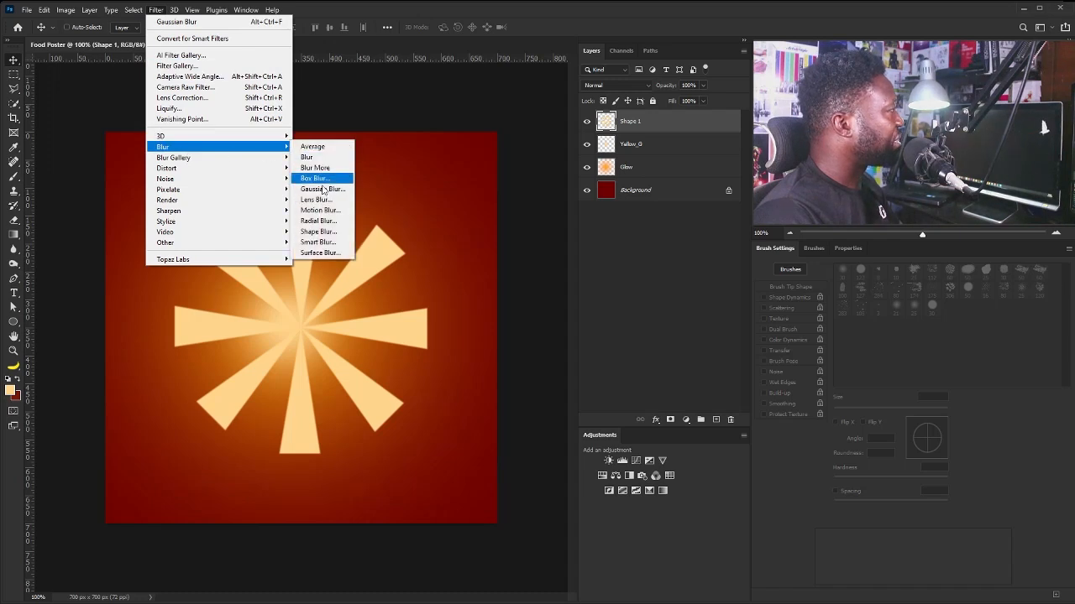
click(320, 220)
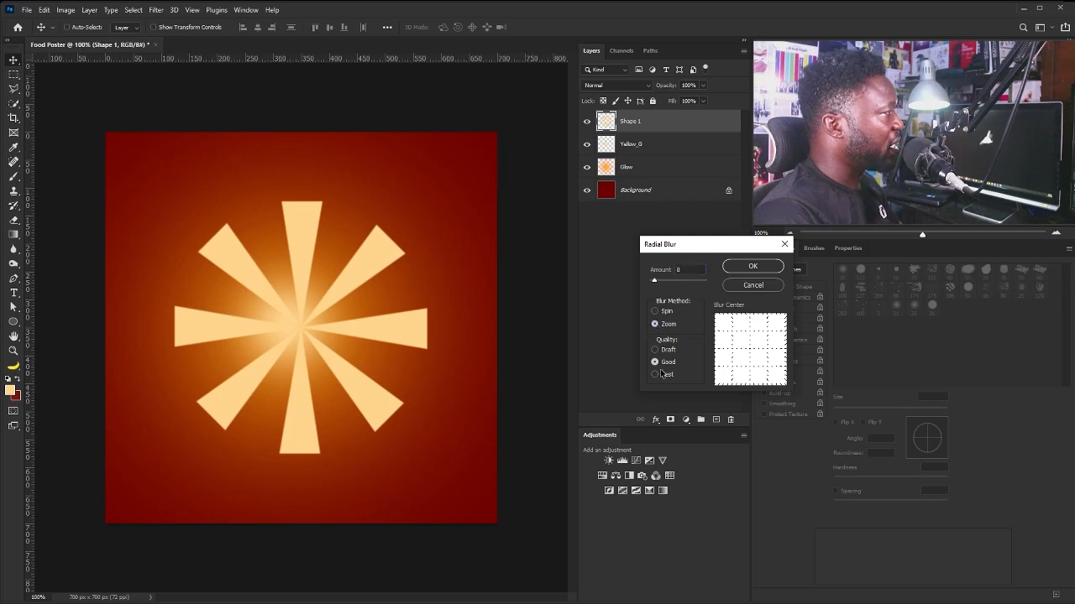
drag(665, 276, 714, 283)
click(753, 266)
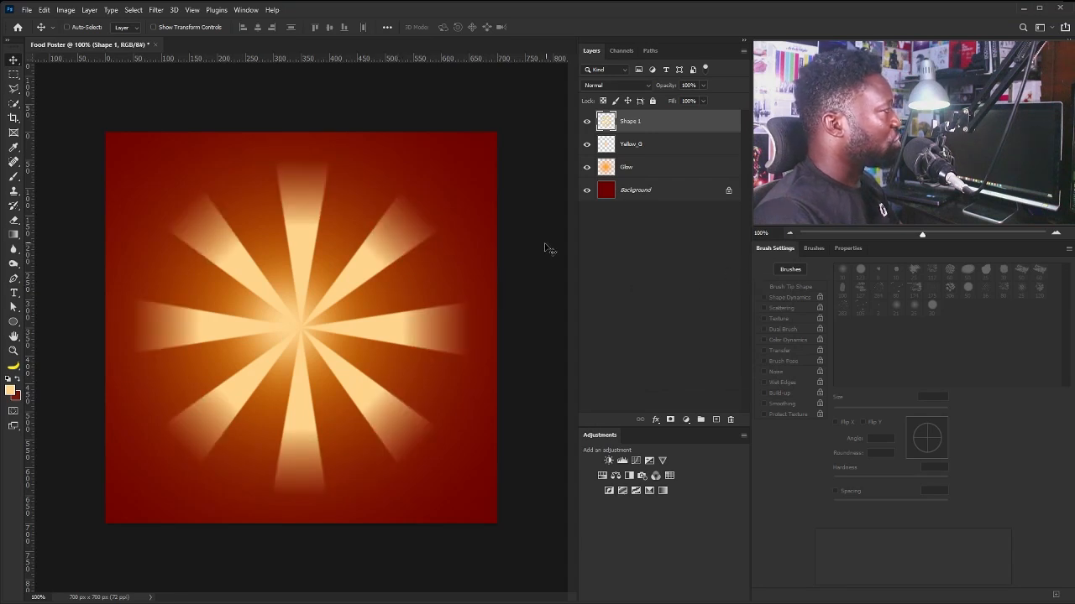
Scale the Shape 1 rays up to nearly fill the canvas.
key(ctrl+t)
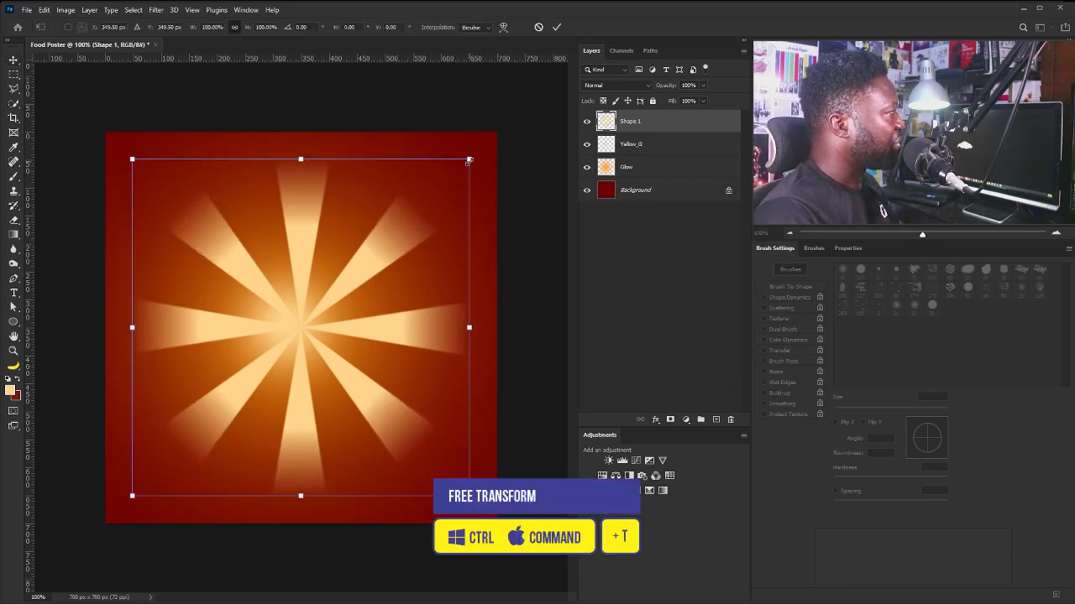
drag(472, 160, 492, 139)
key(Return)
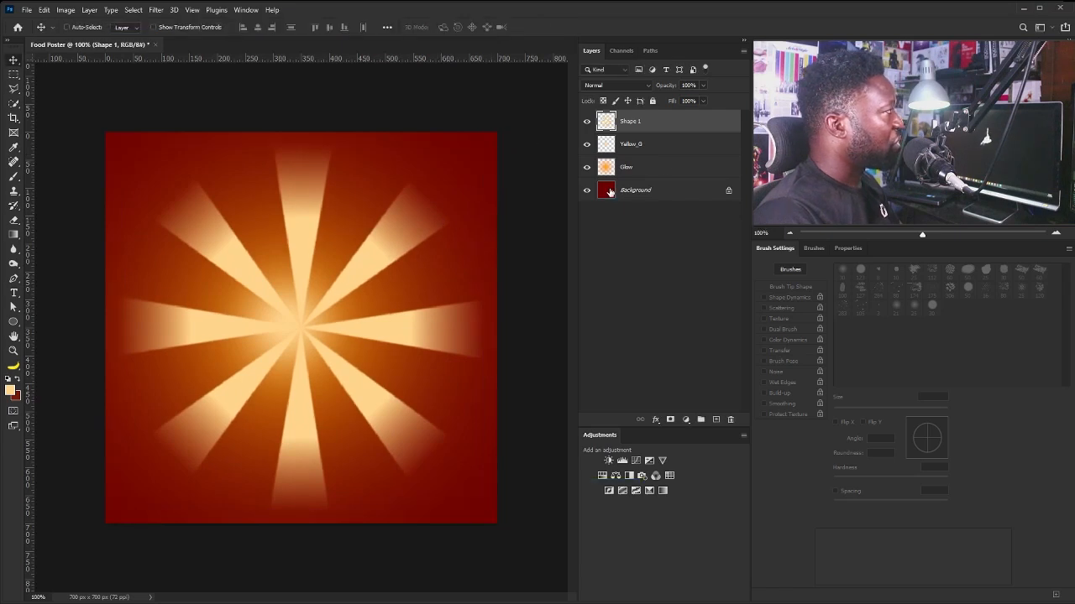
Duplicate Shape 1, rotate the copy so its rays fall between, and set it to 78% opacity.
drag(674, 126, 716, 415)
key(ctrl+t)
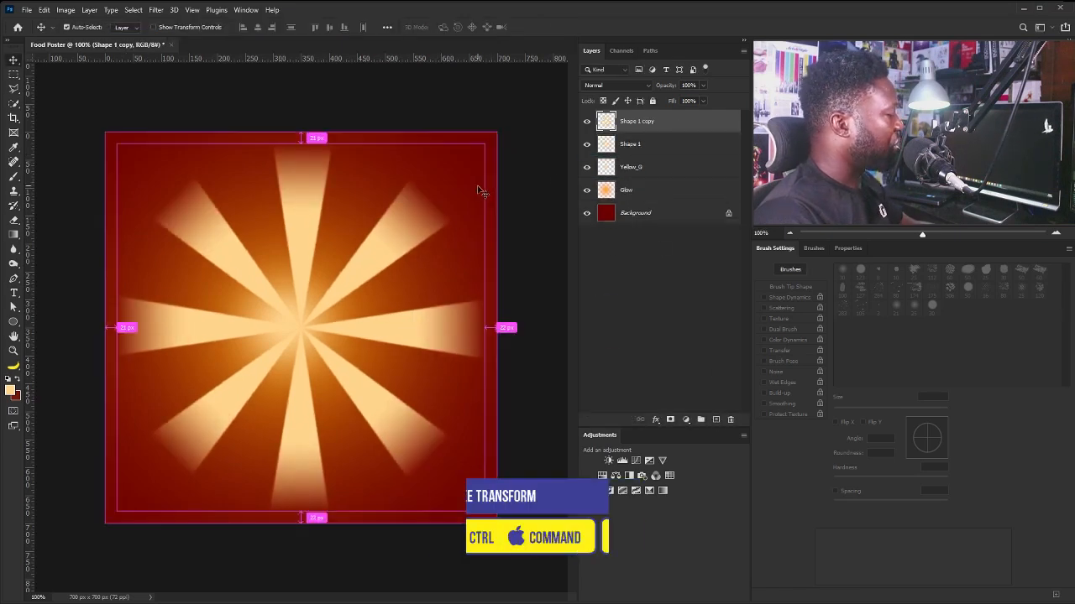
key(ctrl+t)
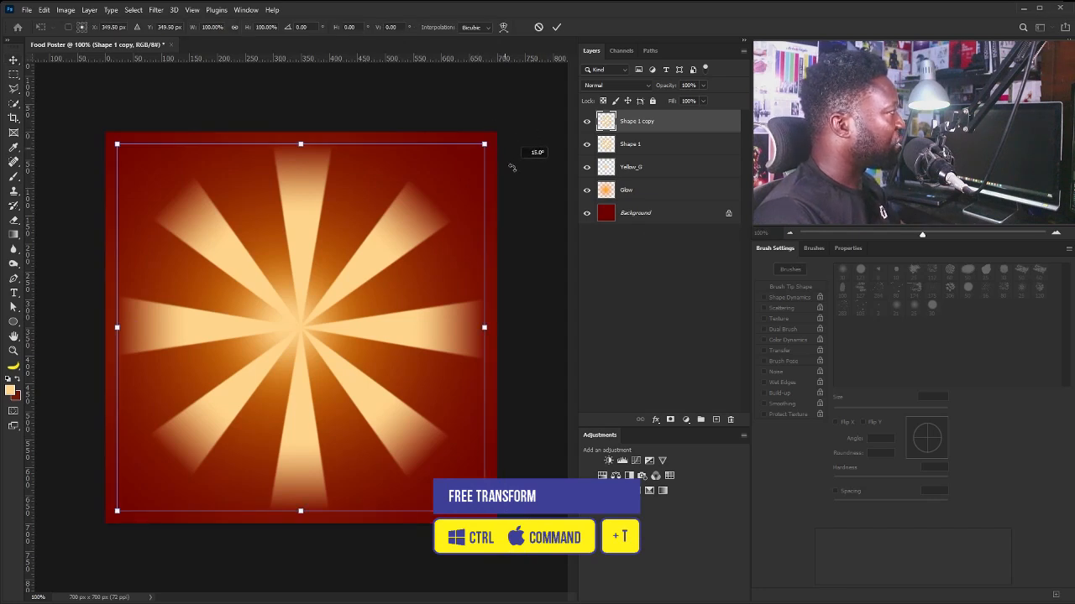
drag(539, 149, 430, 272)
key(Return)
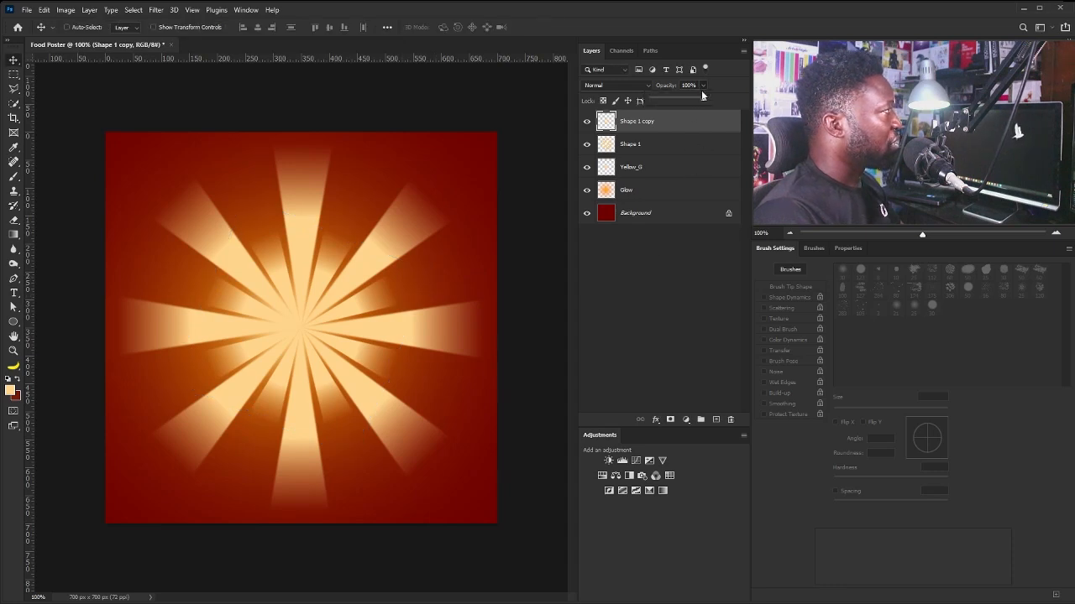
drag(701, 96, 693, 101)
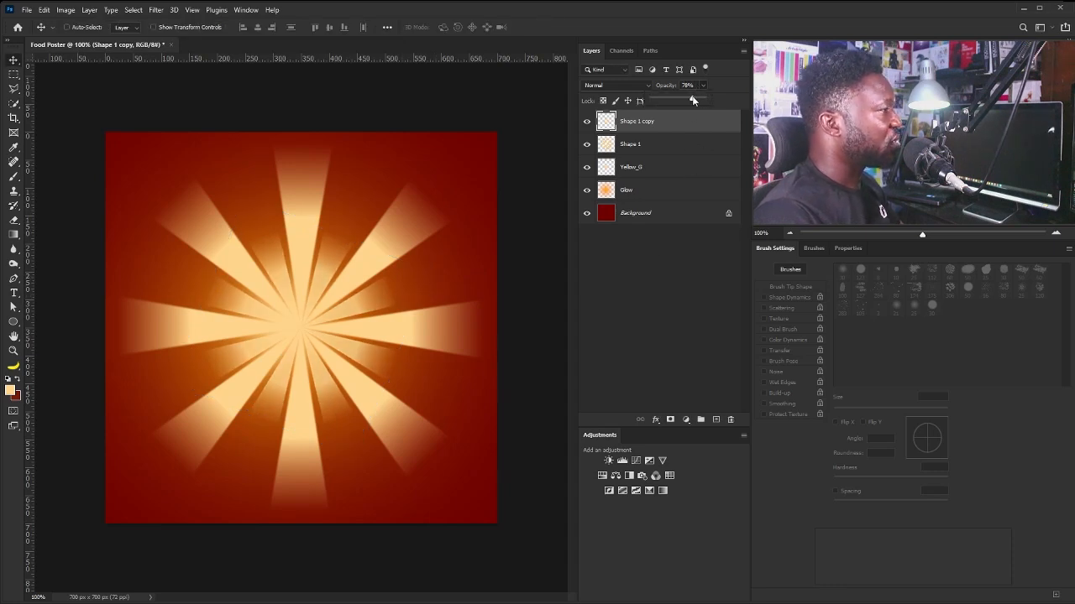
Apply a light Gaussian Blur to the Shape 1 copy.
click(156, 10)
mouse_move(210, 148)
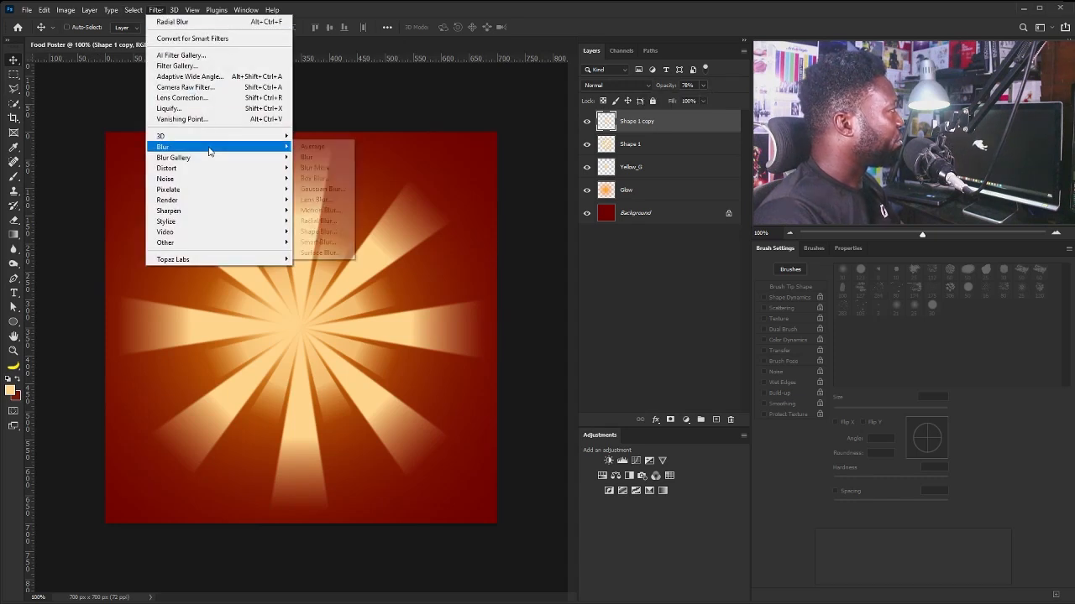
click(340, 188)
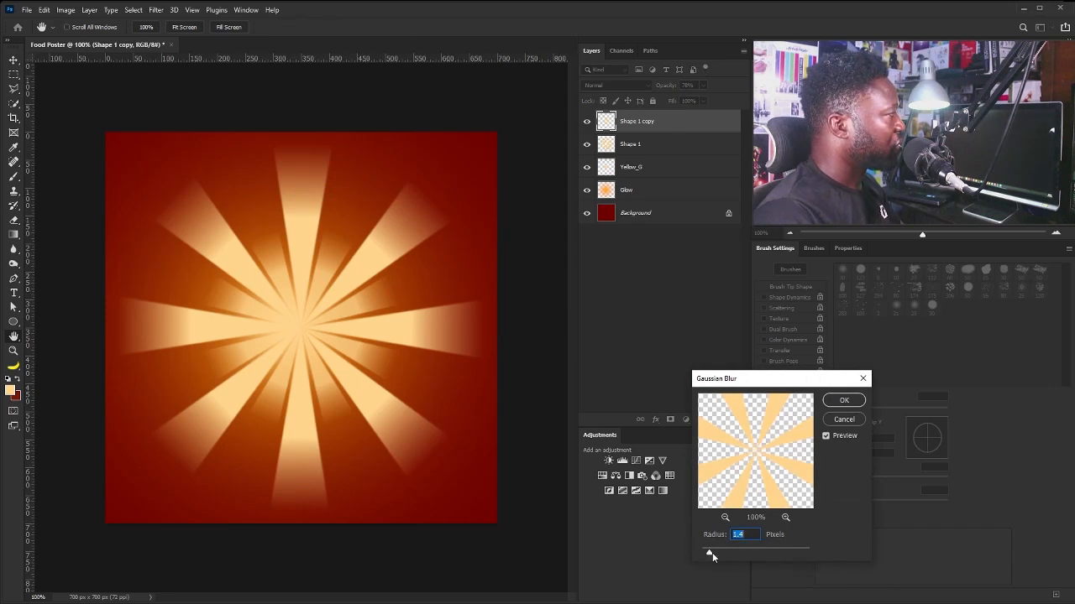
click(843, 400)
key(v)
Select both ray layers and scale them up past the canvas edges.
shift+click(641, 145)
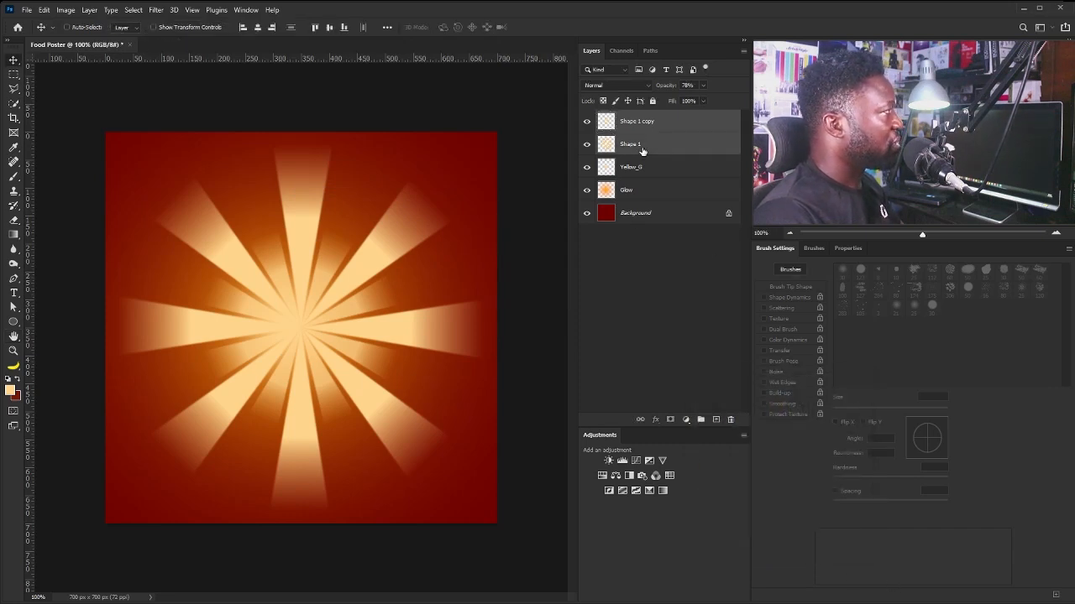
key(ctrl+t)
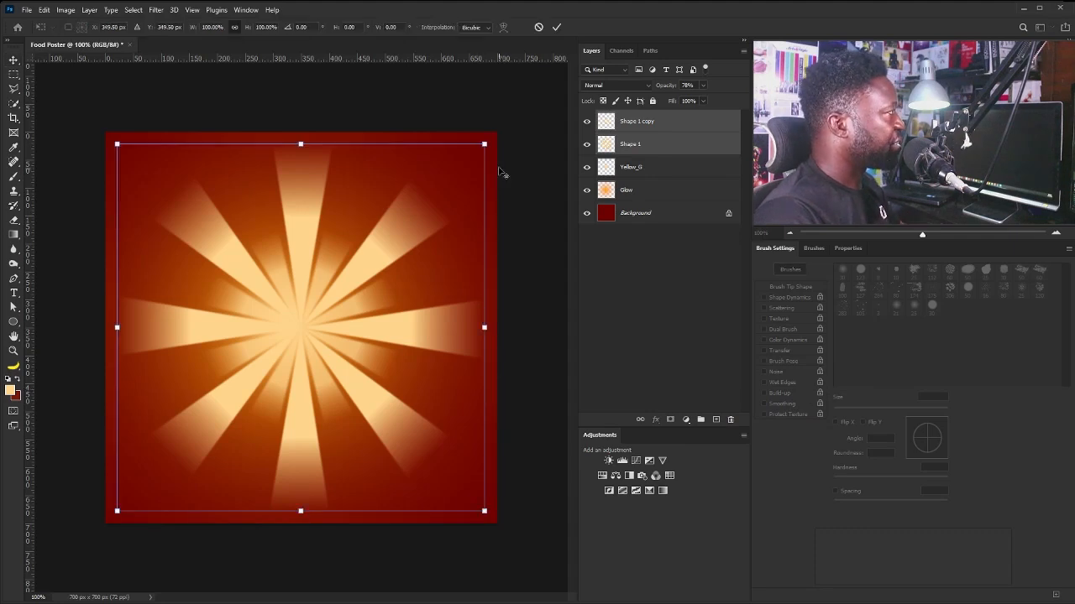
drag(484, 144, 560, 109)
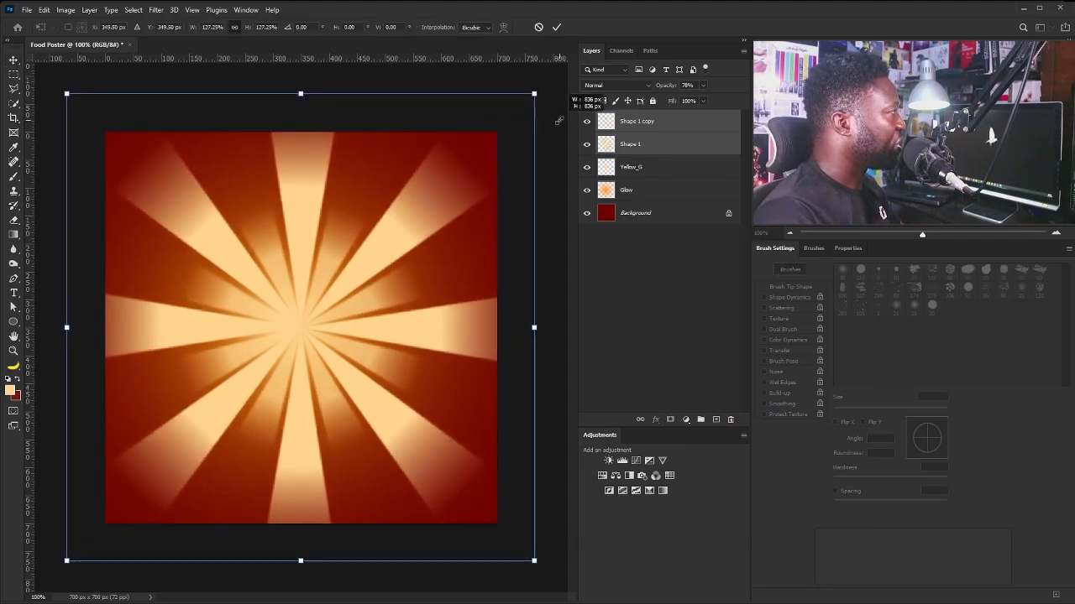
key(Return)
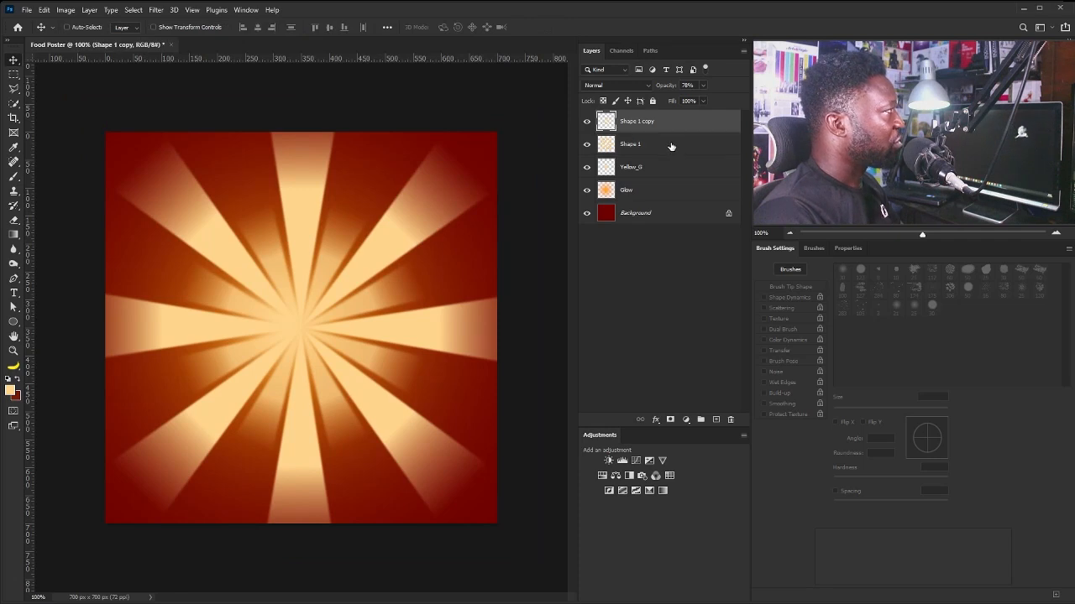
Lower Shape 1's opacity to 58%, then reselect both ray layers.
click(674, 143)
drag(705, 97, 688, 100)
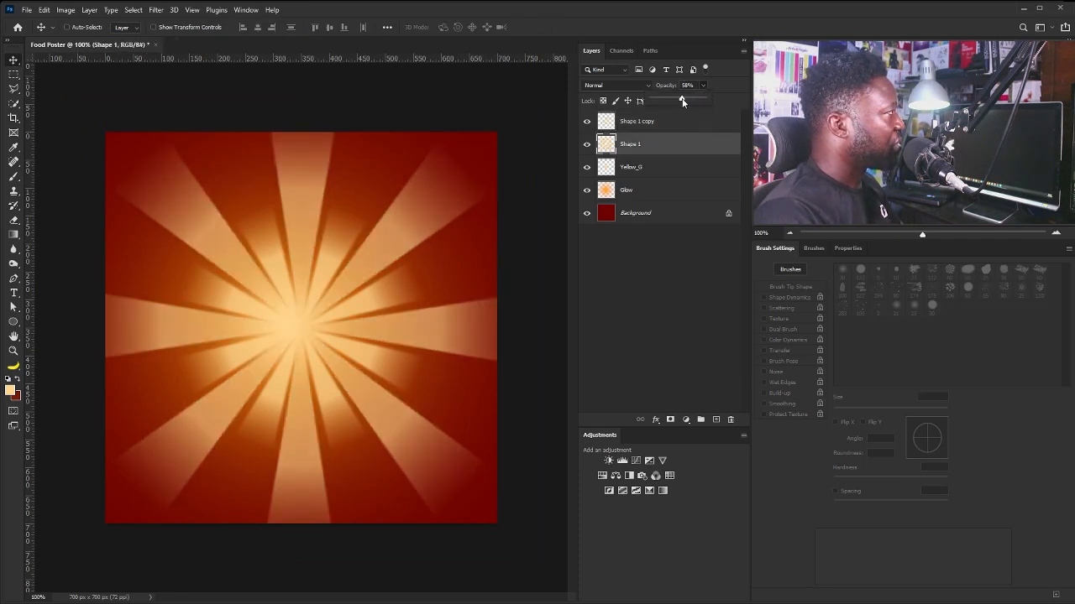
click(679, 123)
shift+click(667, 144)
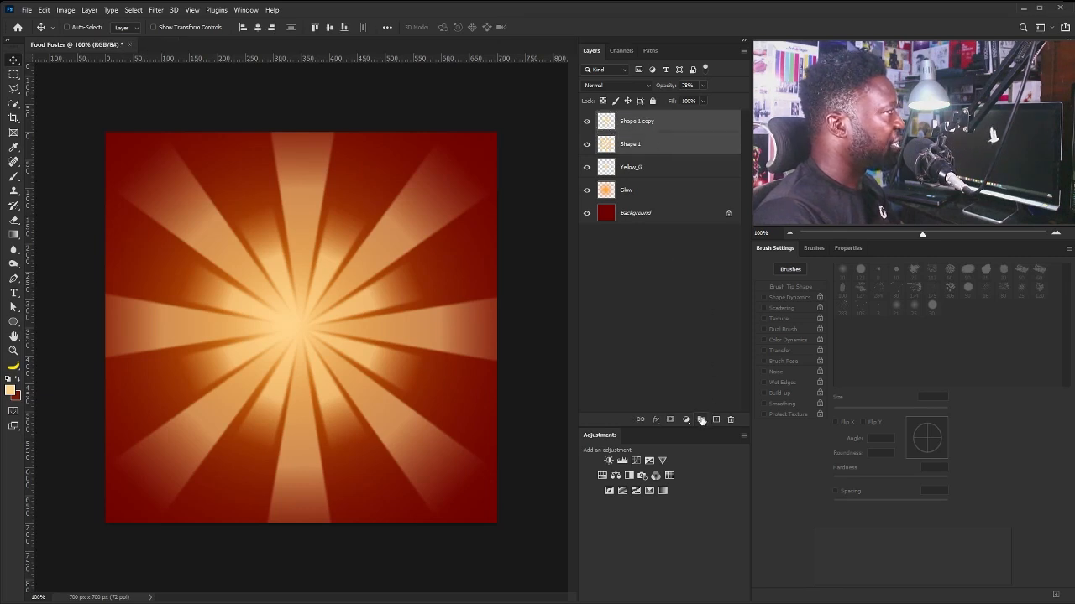
Group the two ray layers and name the group Lines.
key(ctrl+g)
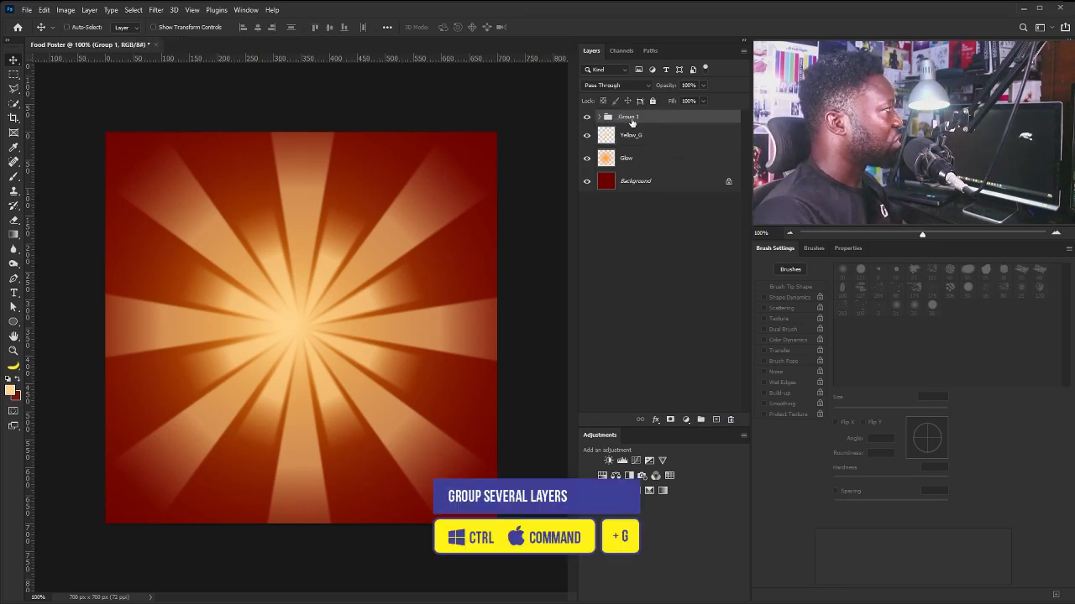
double_click(629, 118)
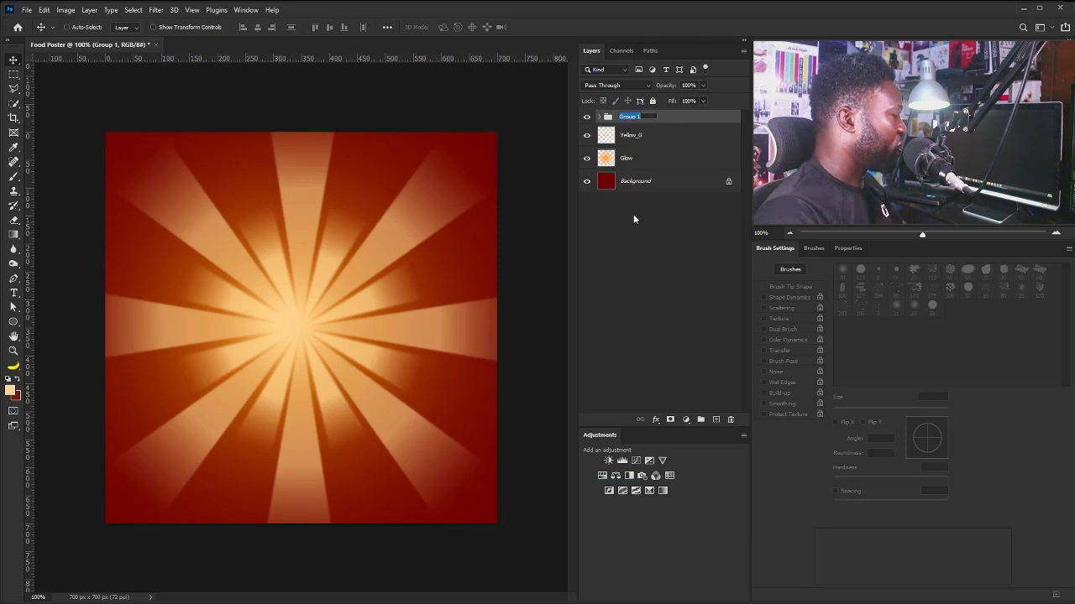
text(L)
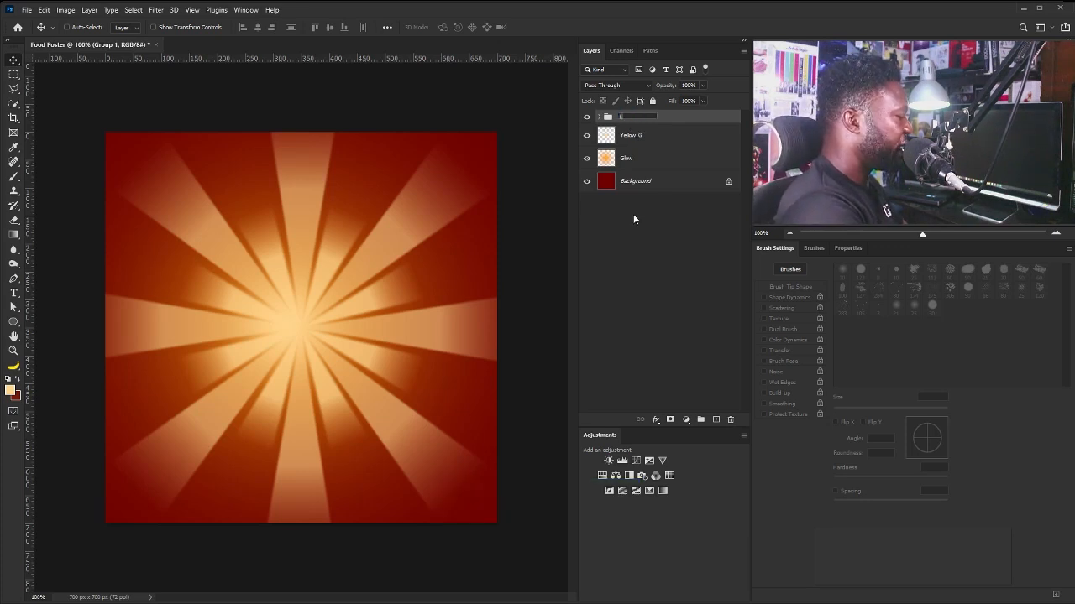
text(i)
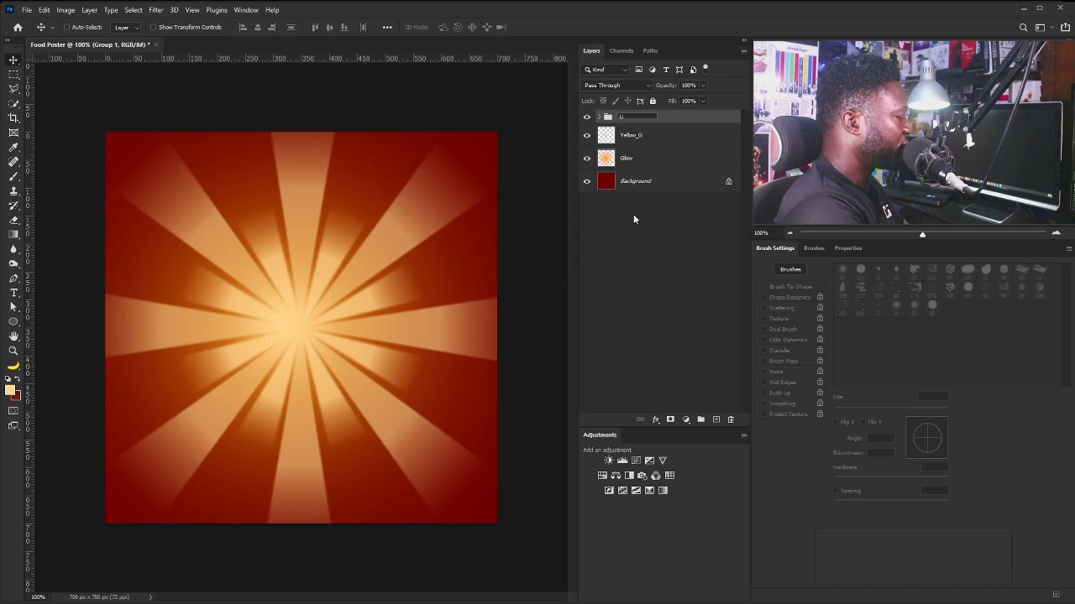
text(nes)
key(Return)
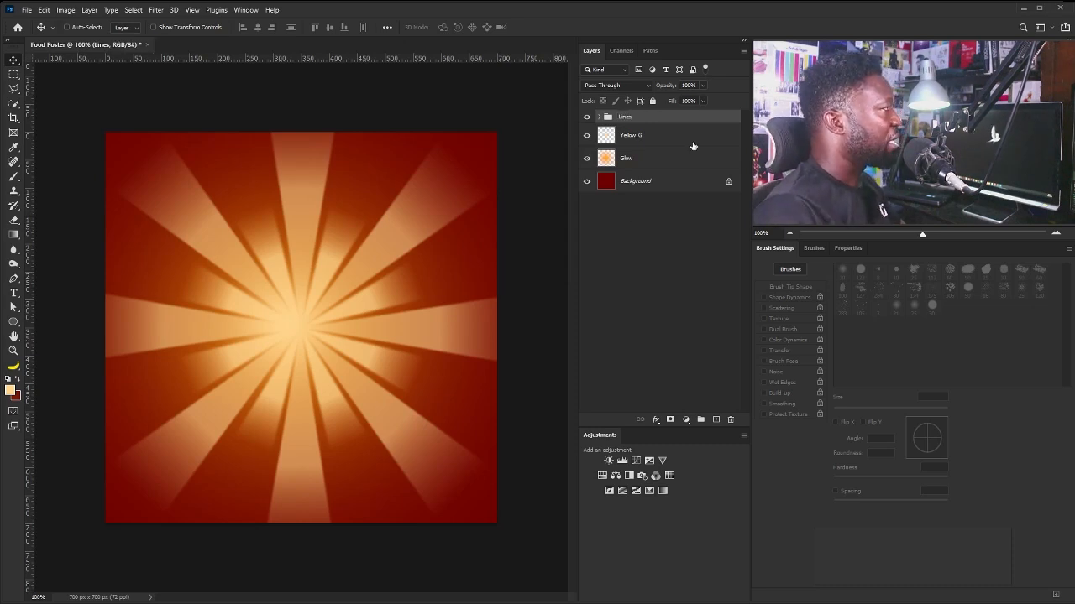
Group the Yellow_G and Glow layers into a group named Glow.
click(647, 140)
shift+click(639, 164)
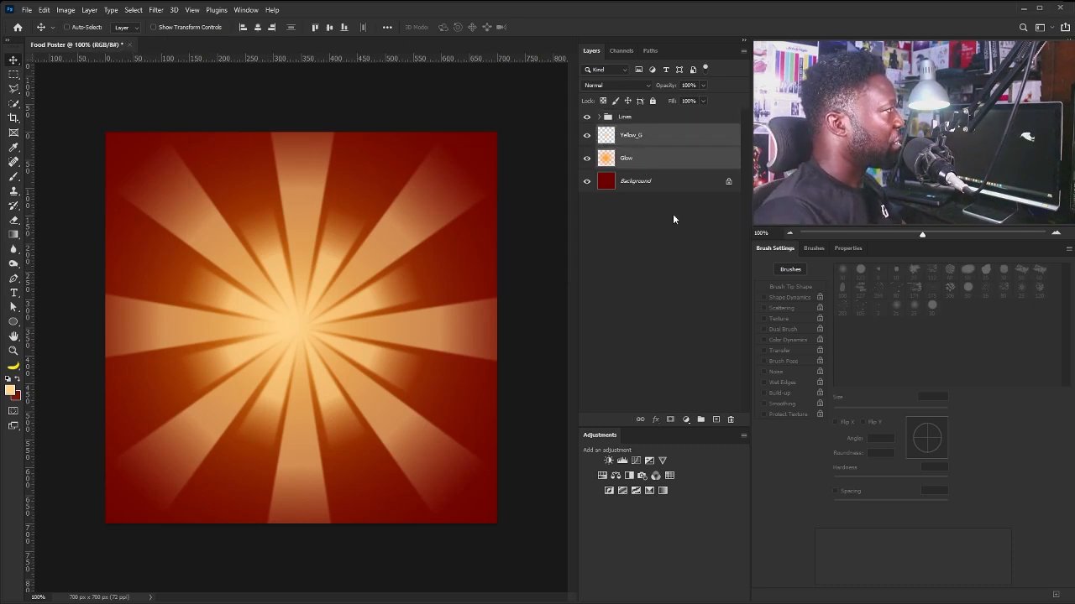
key(ctrl+g)
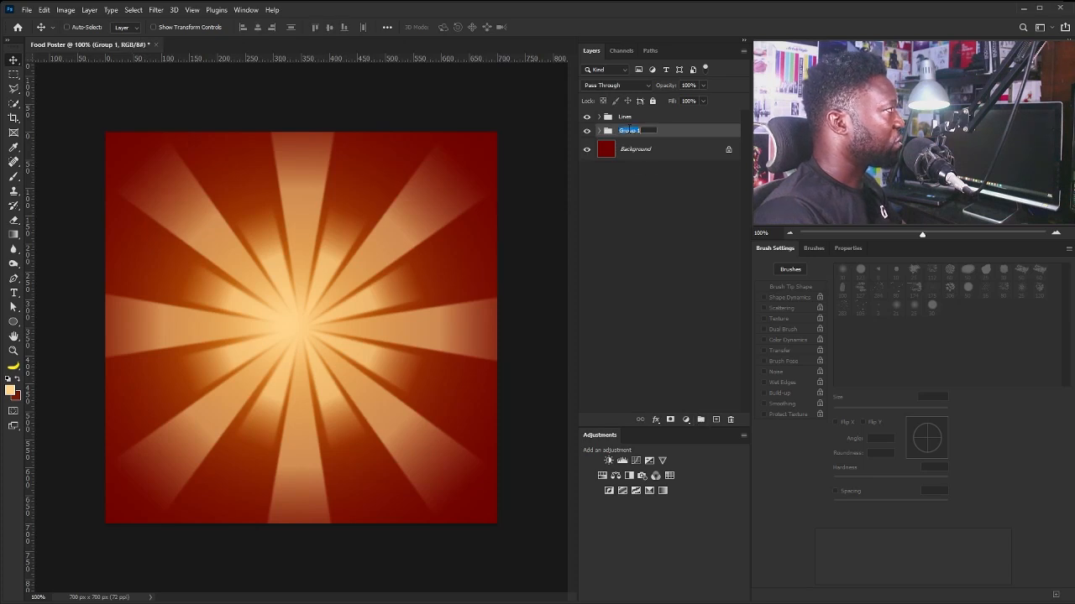
click(628, 130)
text(Glow)
key(Return)
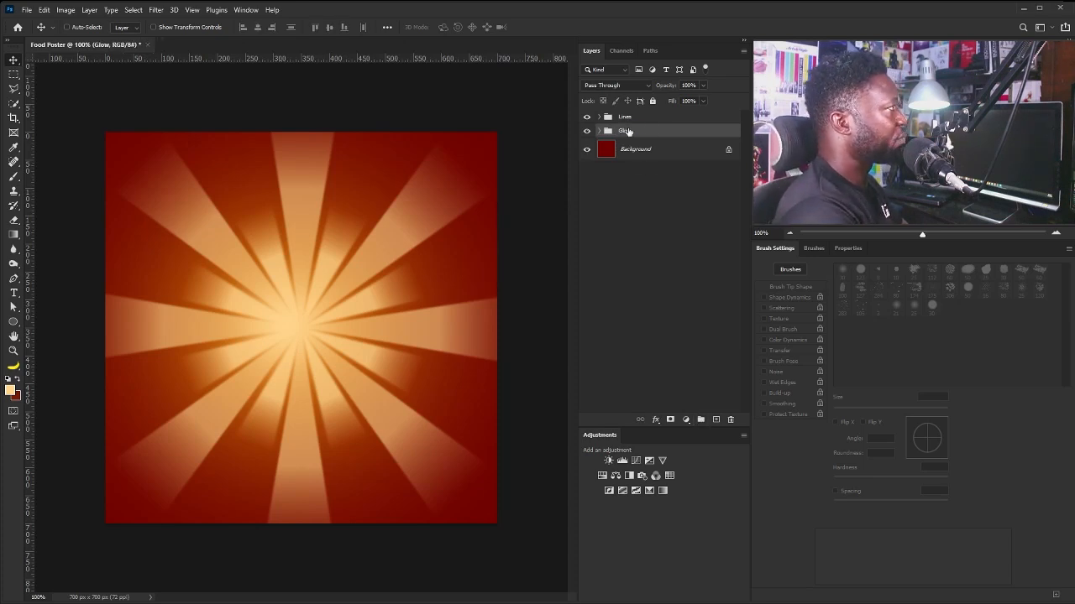
Add a layer mask to the Lines group and set up a 300 px brush.
click(651, 116)
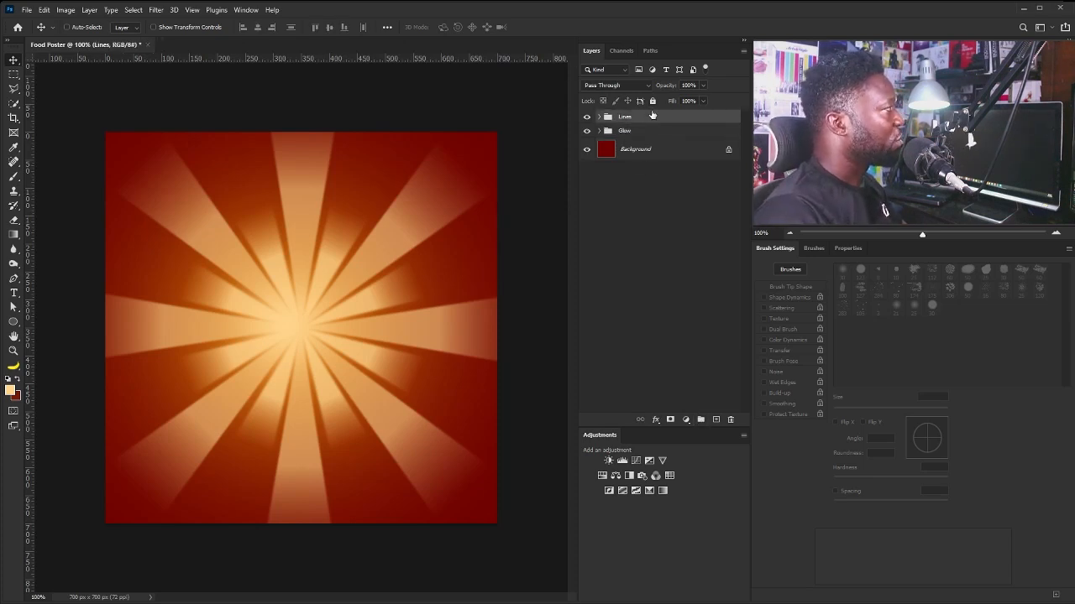
click(670, 419)
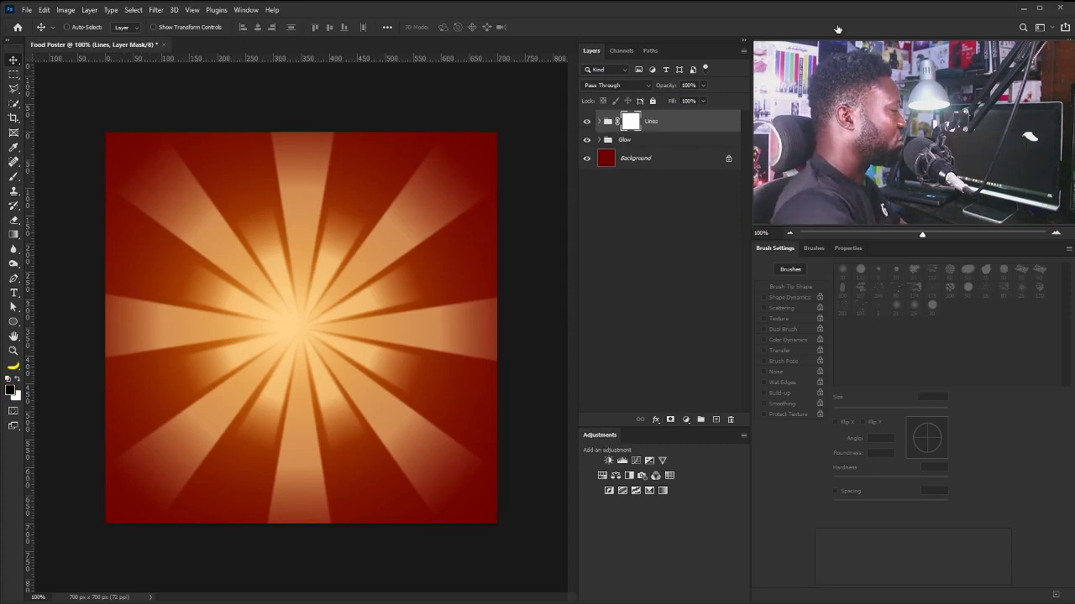
key(b)
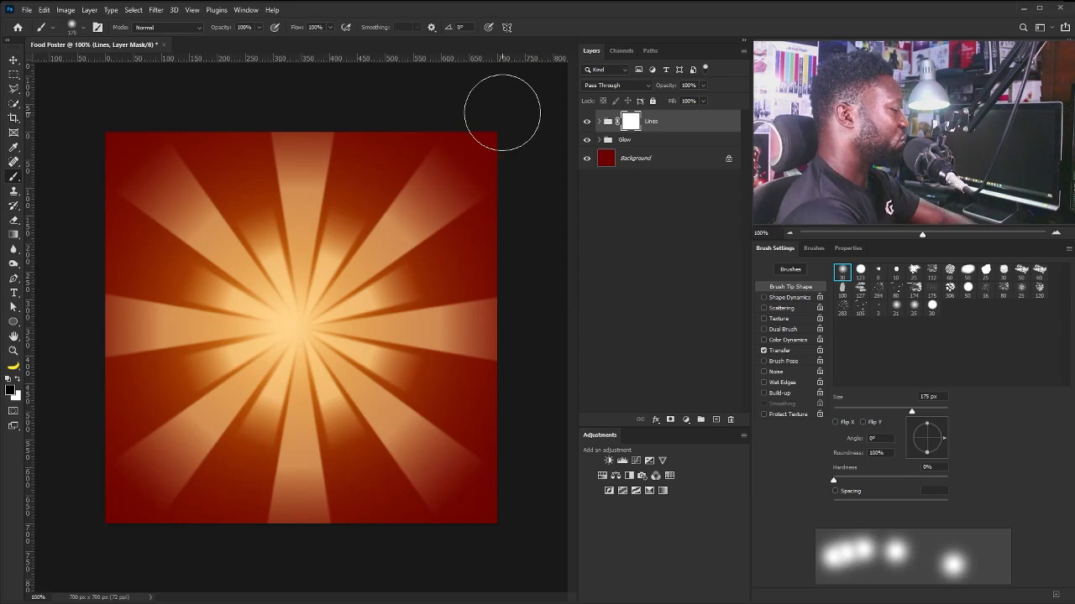
key(bracketright)
key(bracketright)
key(bracketright)
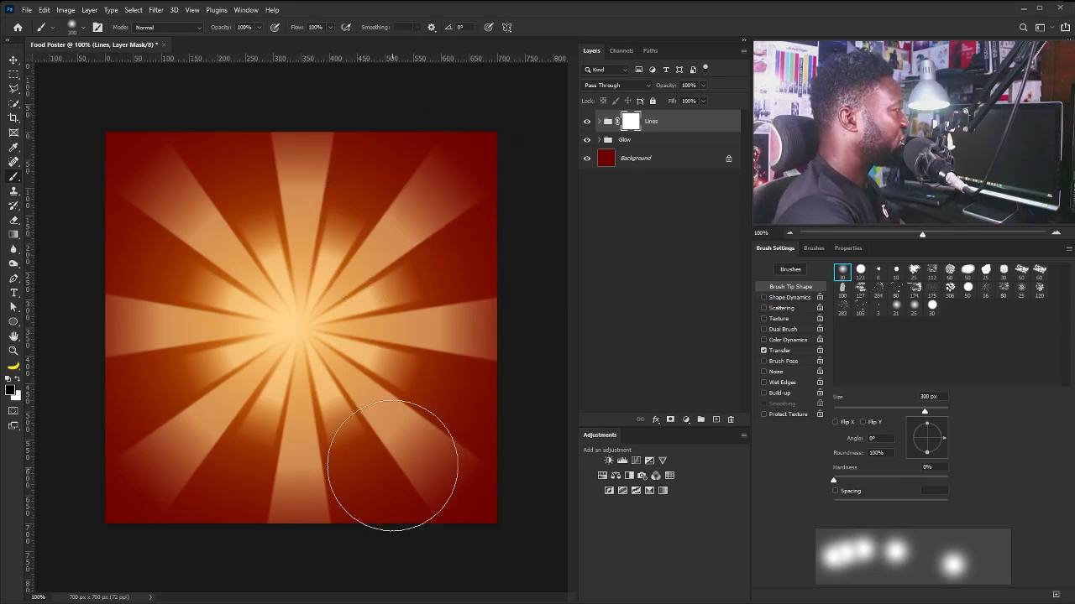
Paint black on the mask so the rays fade softly toward the canvas edges.
click(406, 449)
mouse_move(314, 468)
mouse_down()
mouse_move(282, 438)
mouse_move(252, 474)
mouse_move(246, 448)
mouse_move(187, 455)
mouse_move(199, 434)
mouse_move(133, 408)
mouse_move(173, 353)
mouse_move(67, 307)
mouse_move(225, 235)
mouse_move(79, 115)
mouse_move(224, 257)
mouse_move(125, 158)
mouse_up()
click(298, 244)
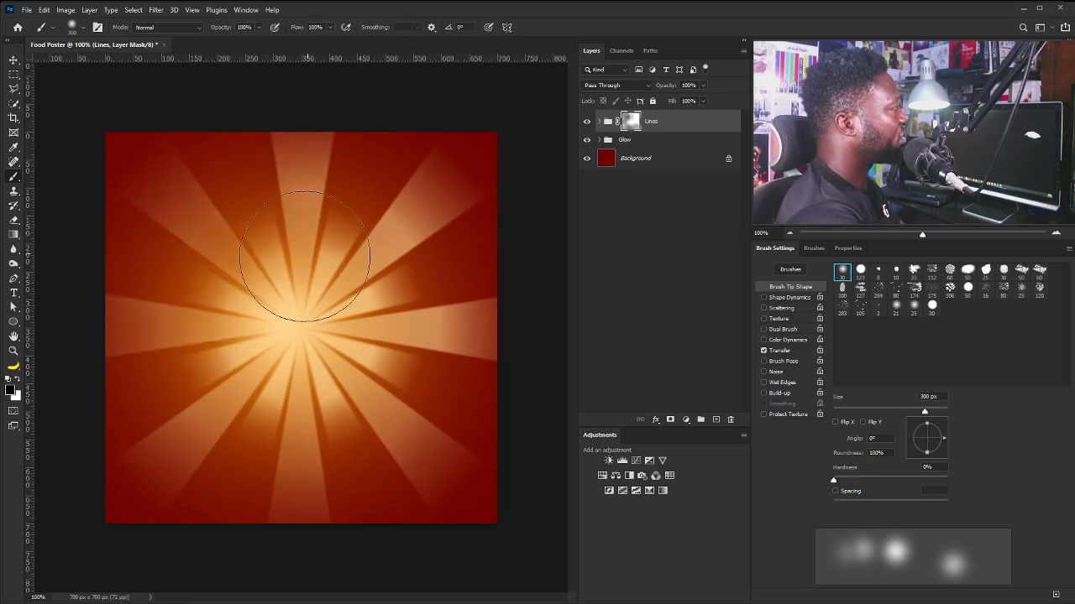
click(303, 255)
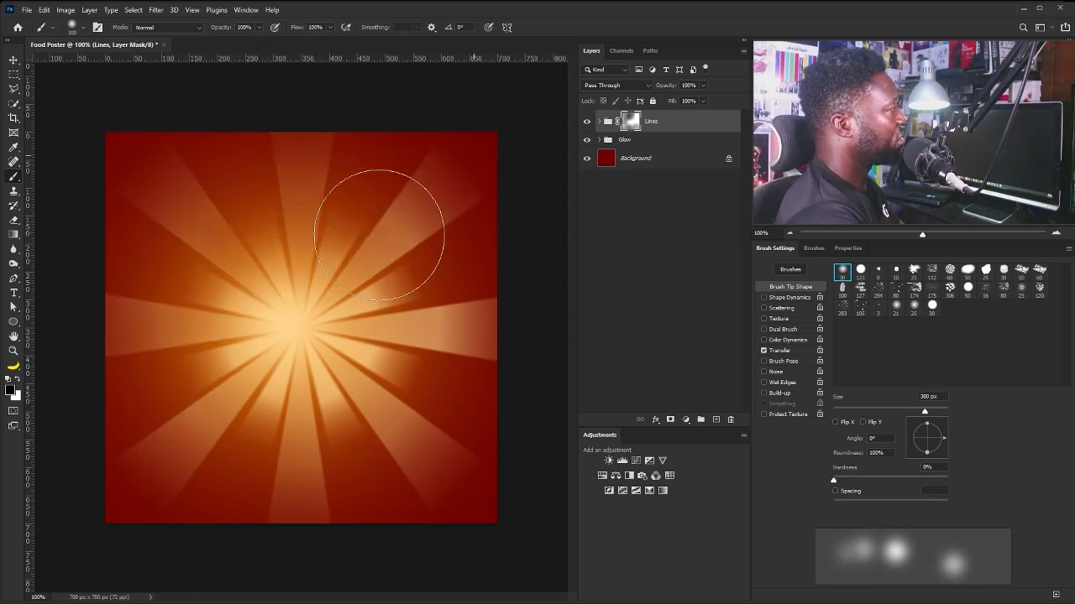
click(469, 336)
click(435, 443)
click(412, 444)
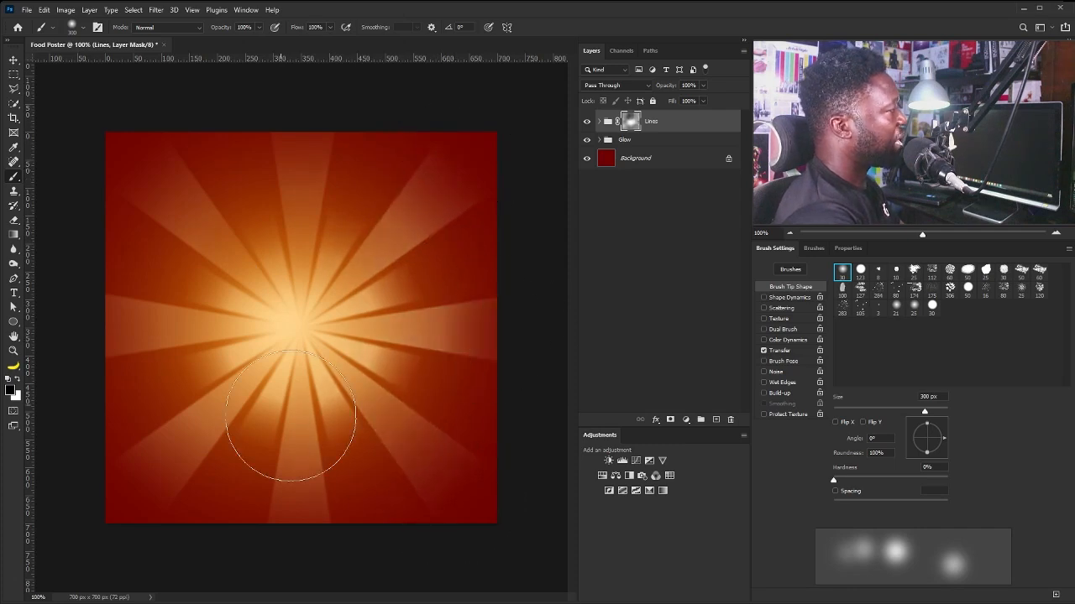
click(286, 408)
click(213, 446)
click(162, 443)
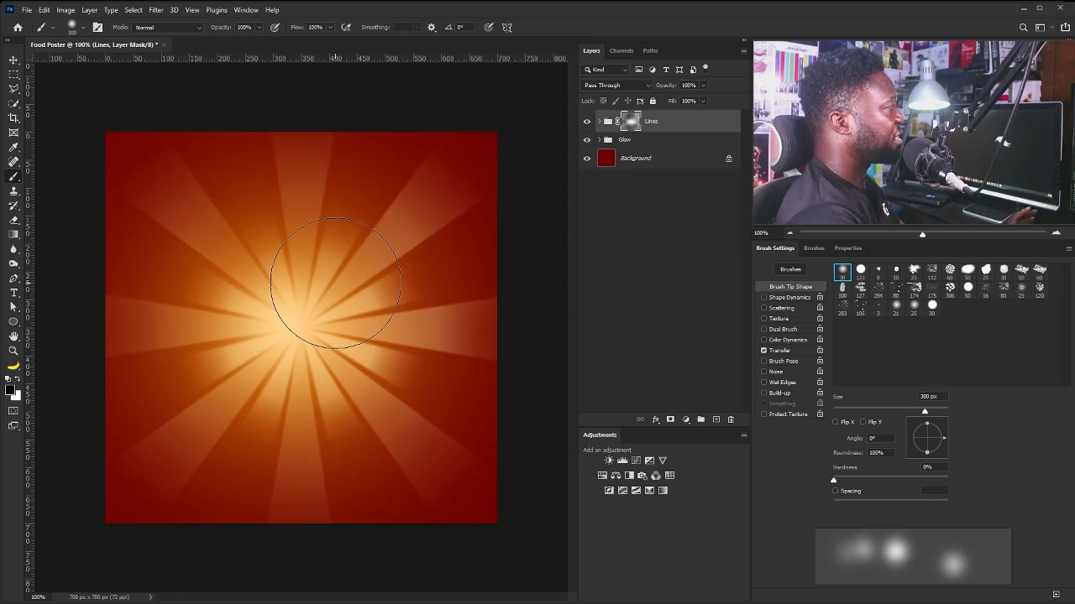
click(291, 173)
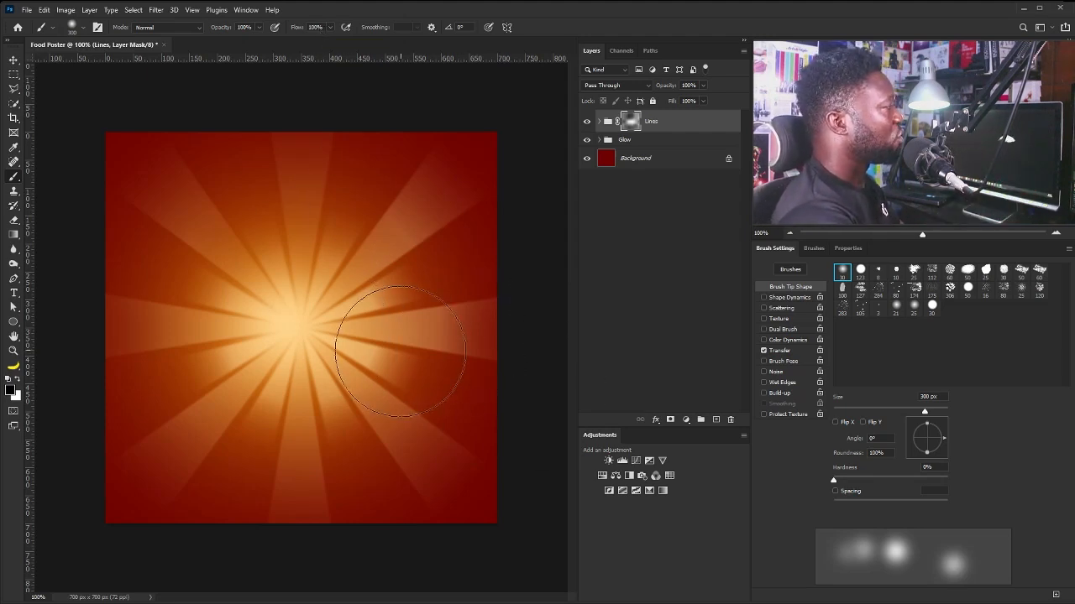
key(v)
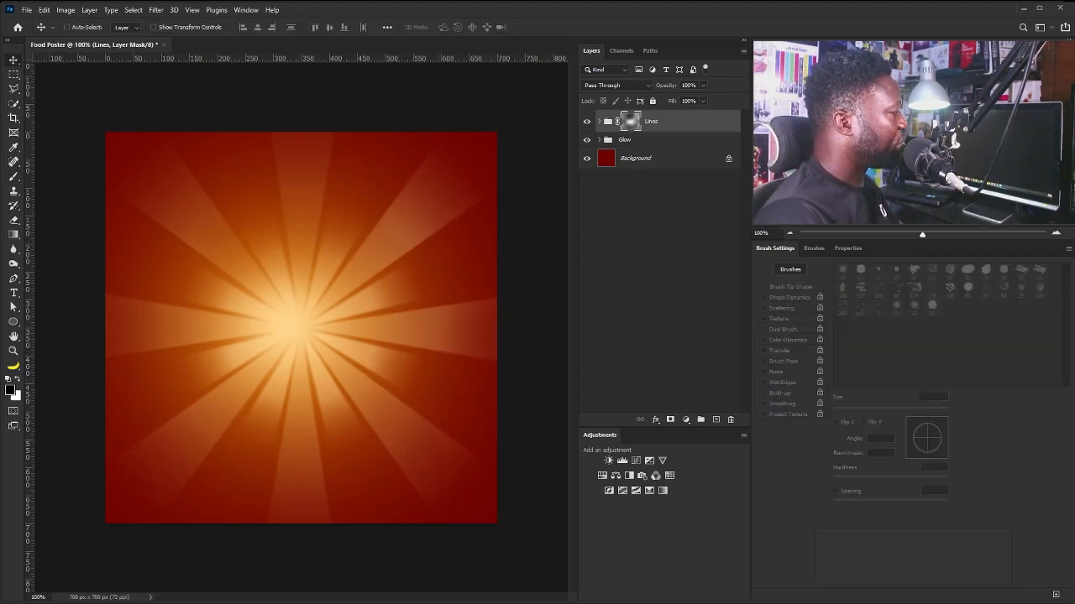
Place the burger photo centred on the sunburst and scale it to about 50%.
drag(303, 392, 311, 346)
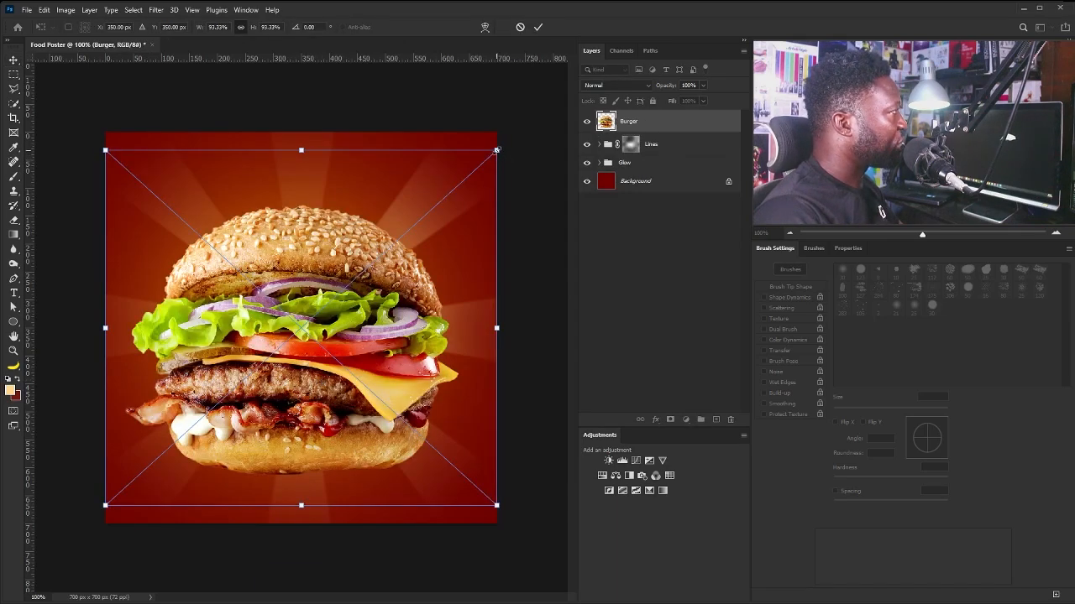
drag(496, 149, 398, 240)
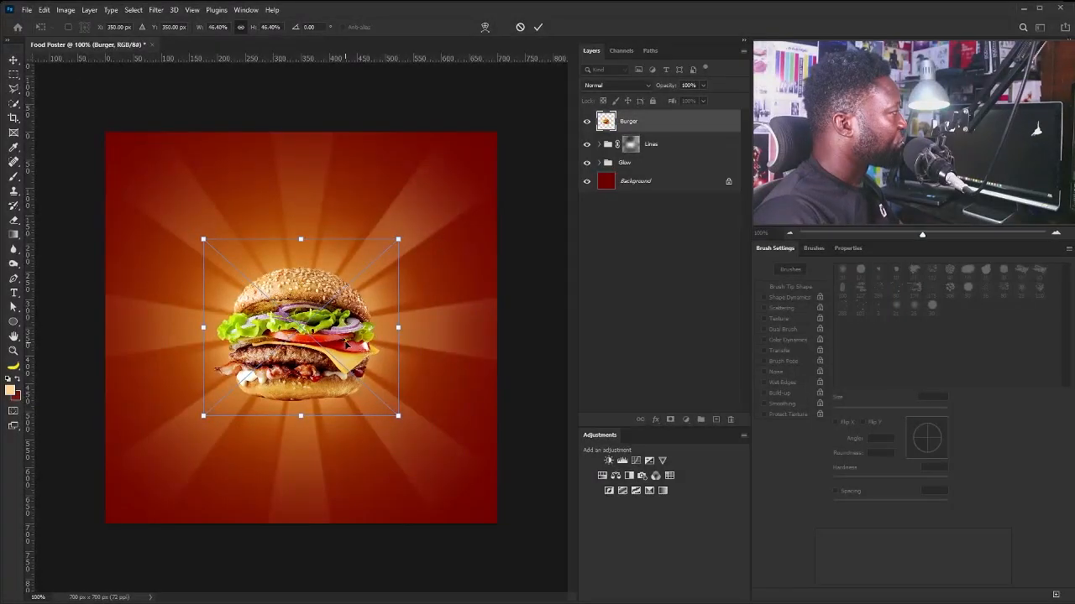
drag(398, 414, 404, 413)
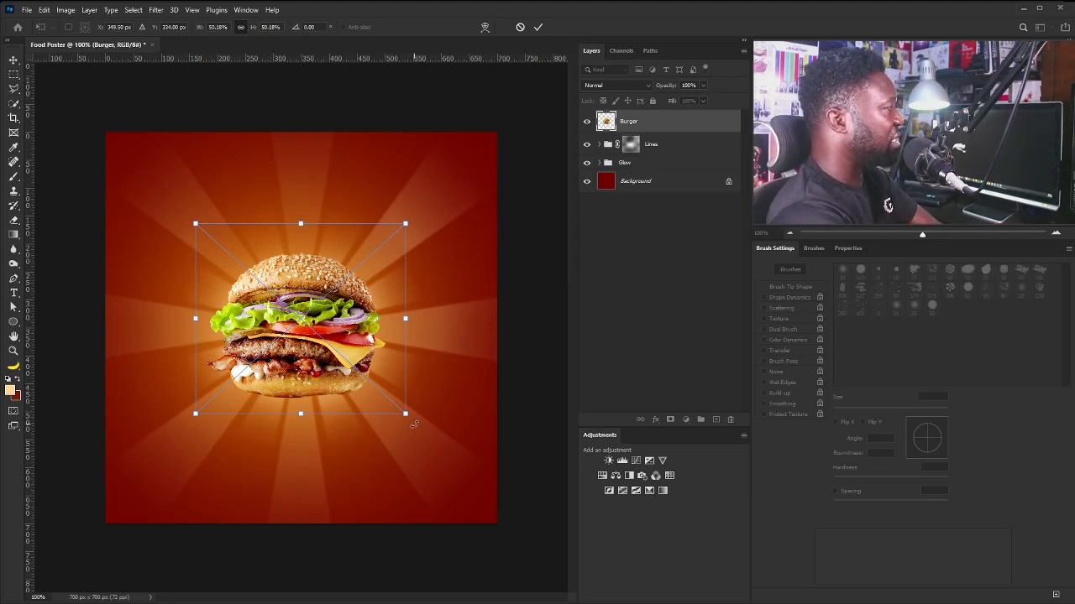
drag(412, 425, 428, 392)
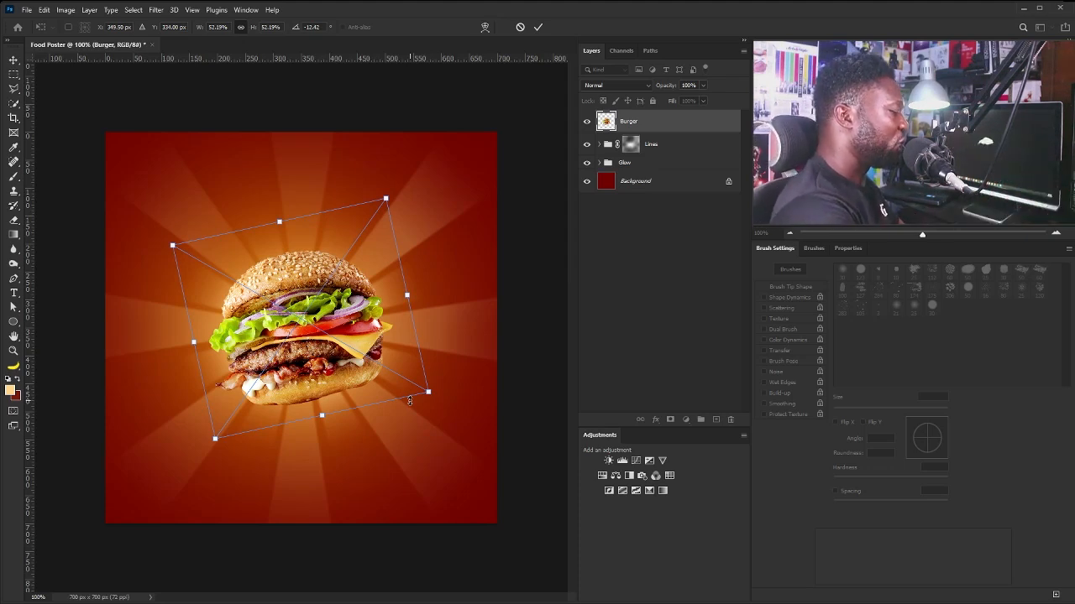
key(Escape)
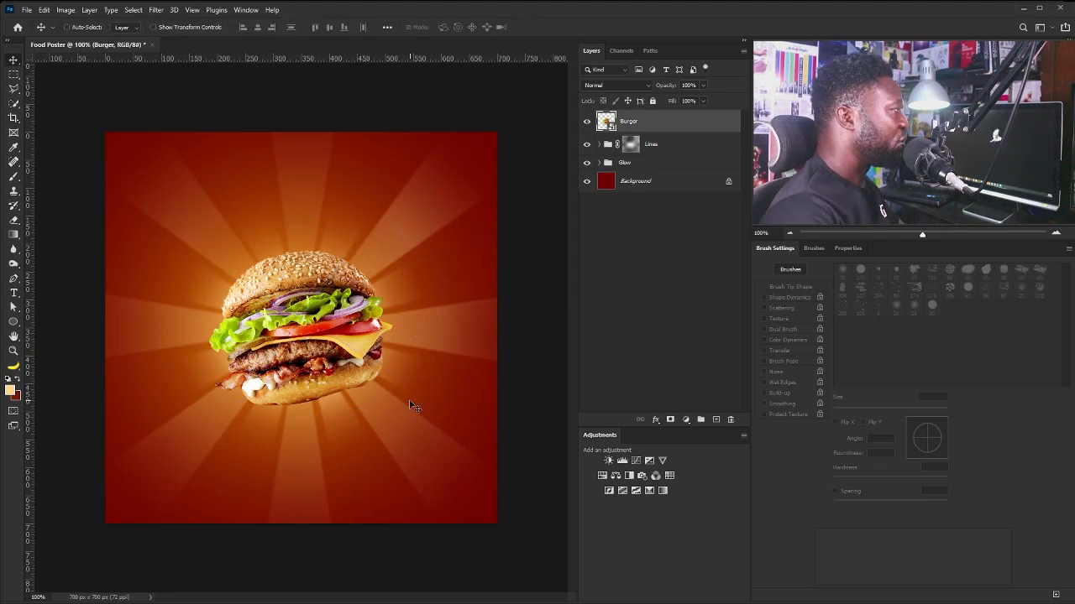
Create a Light_Bg layer under the Burger filled with peach in the burger's outline.
ctrl+click(605, 121)
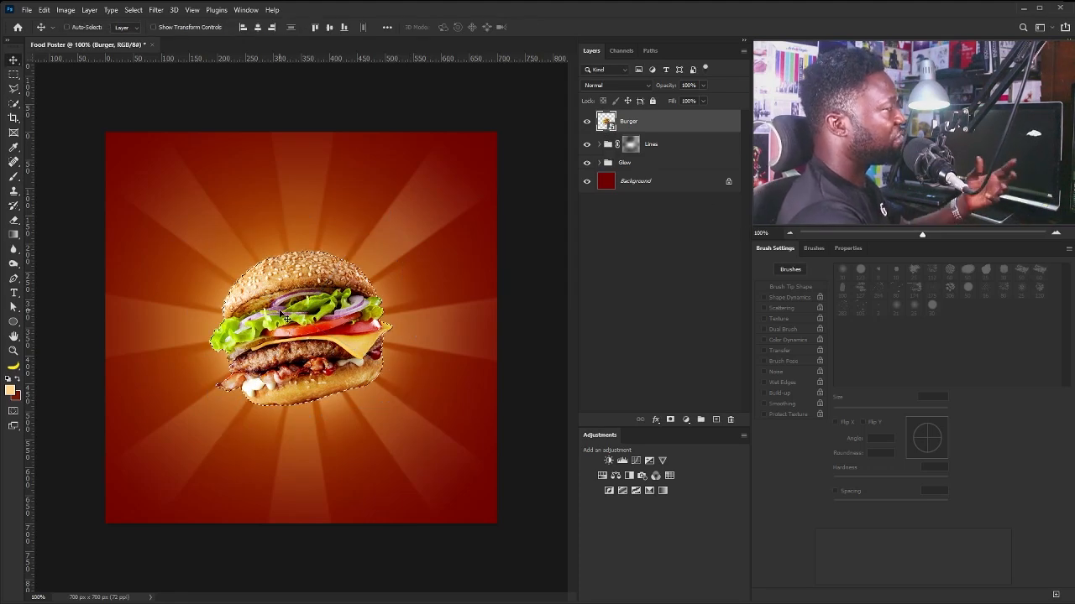
click(673, 149)
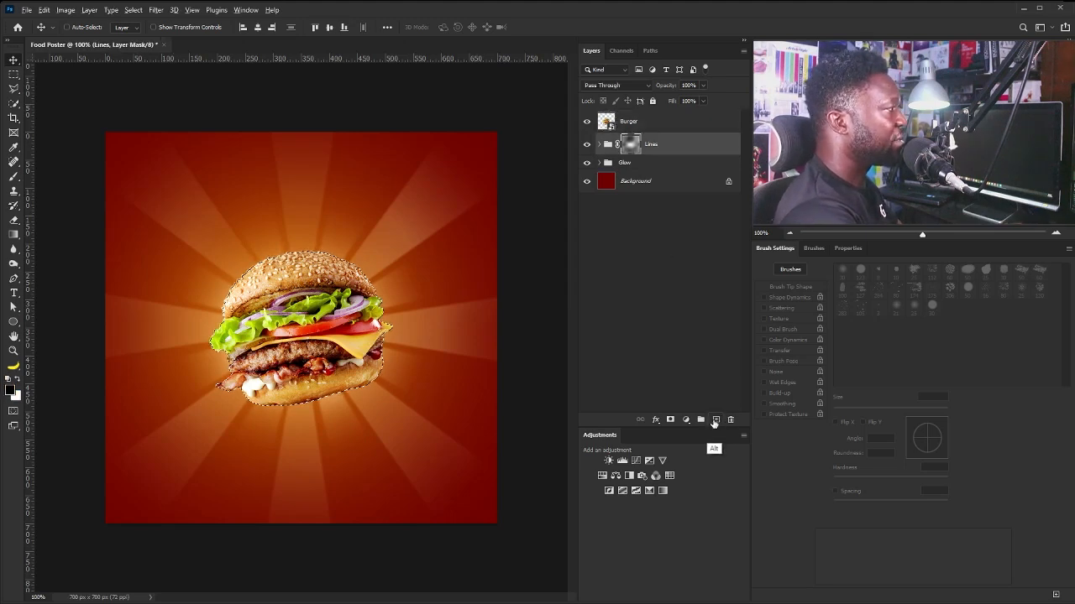
alt+click(714, 421)
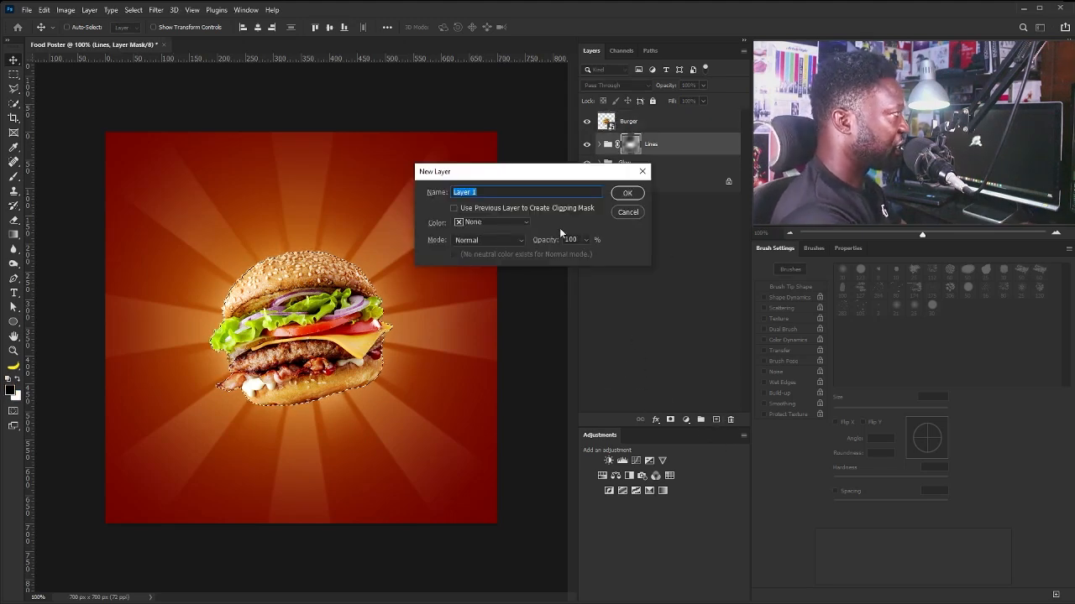
text(Light)
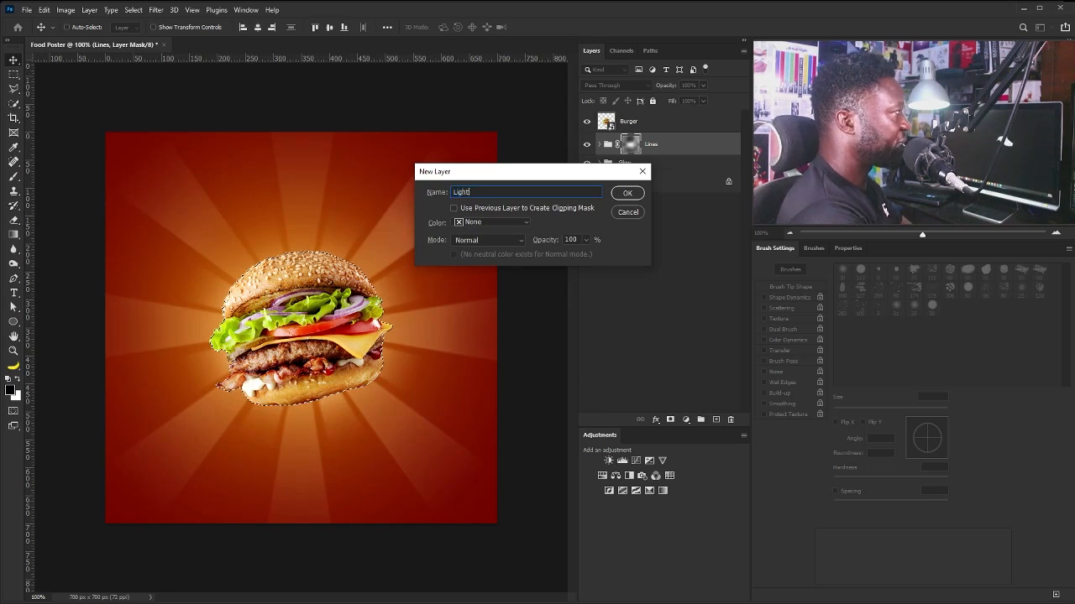
text( Bo)
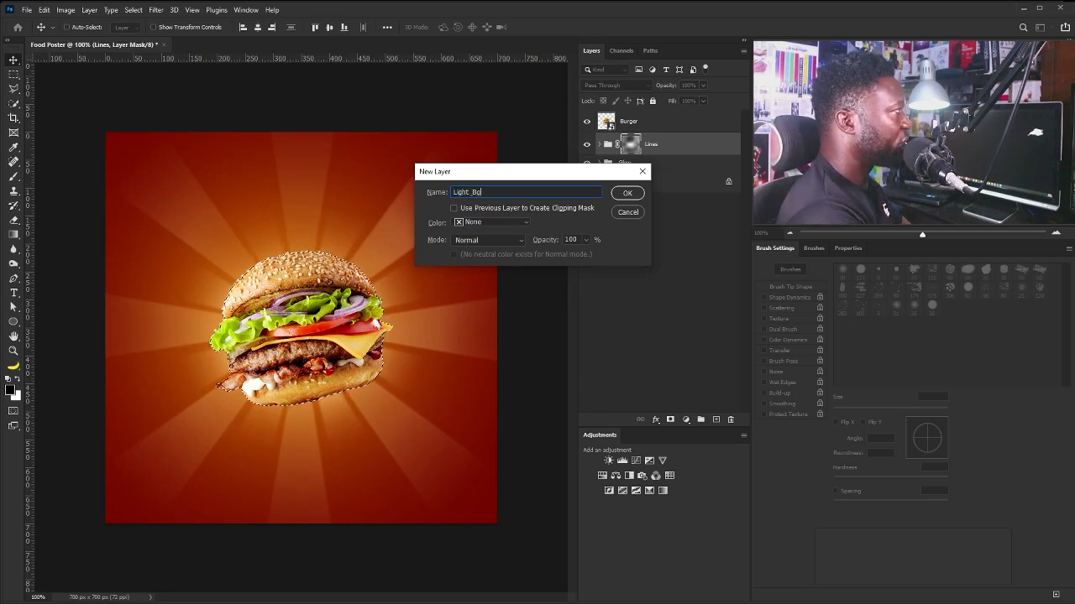
text(g)
key(Return)
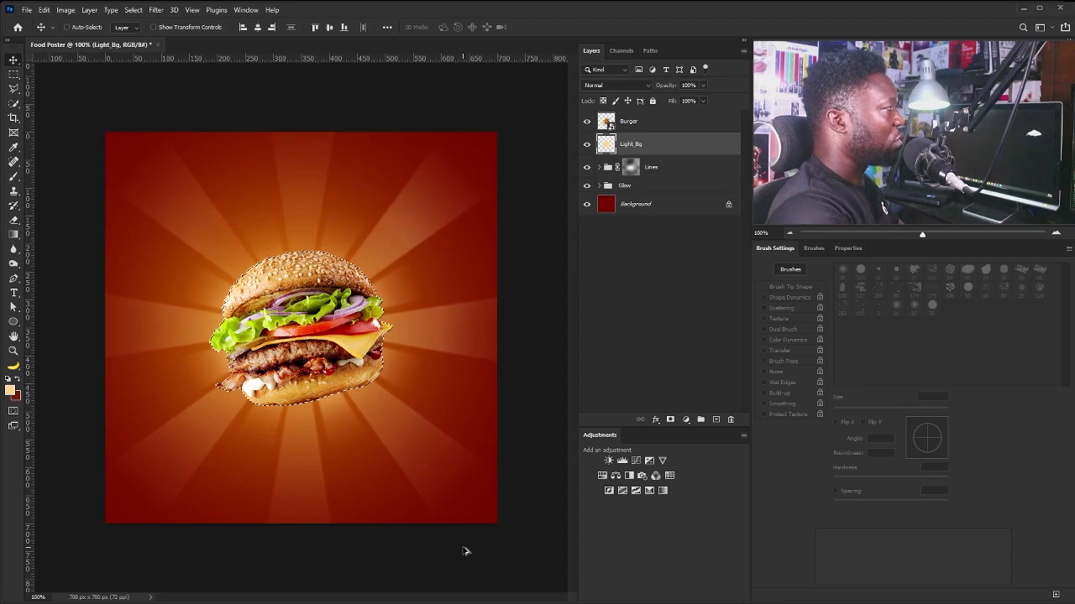
key(alt+BackSpace)
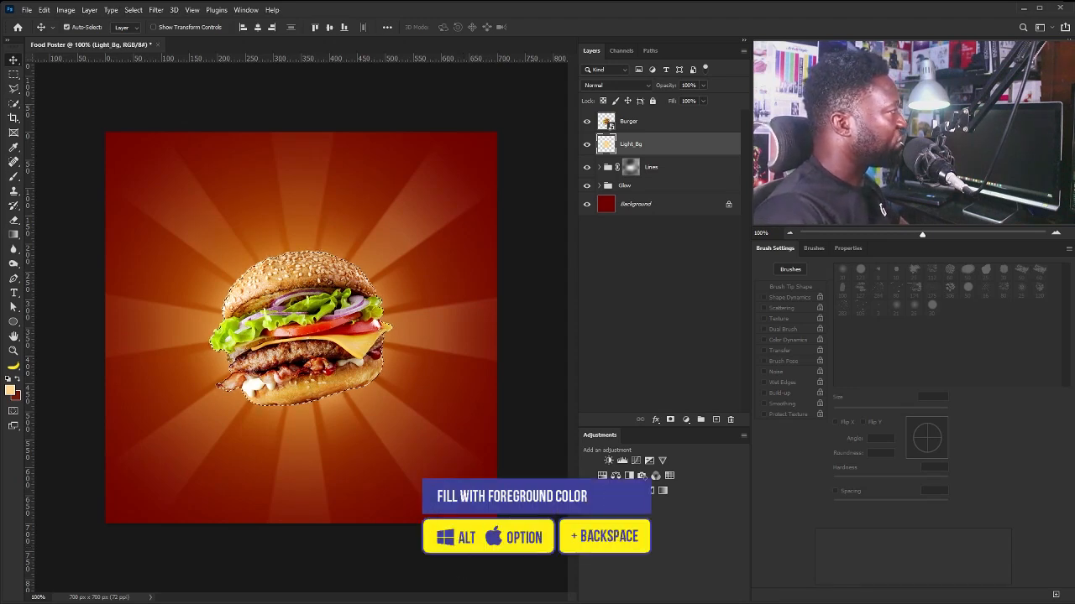
key(ctrl+d)
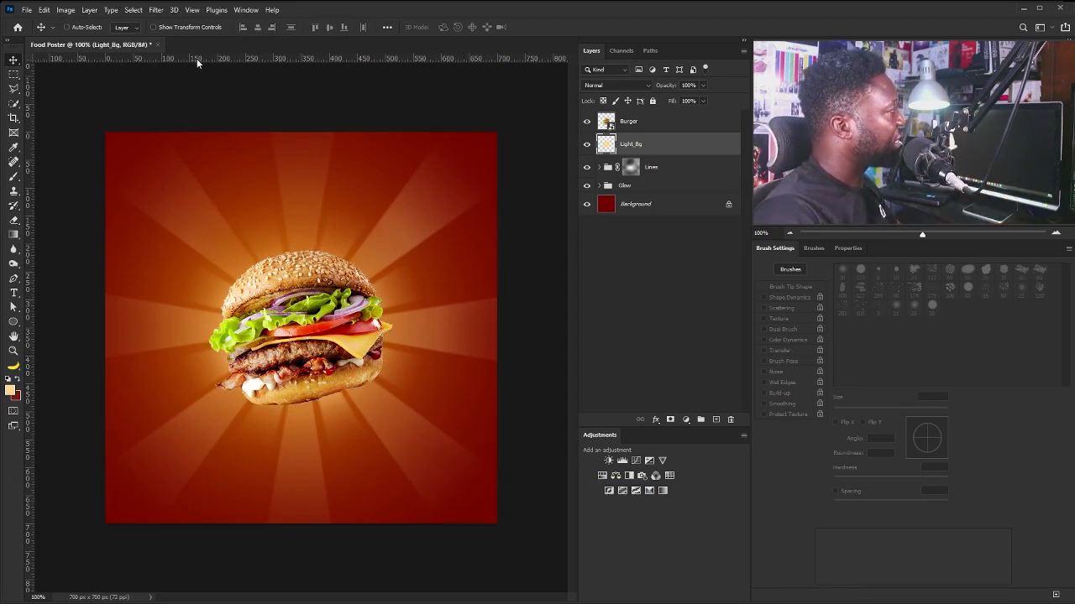
Apply a 34.6-pixel Gaussian Blur to the Light_Bg fill.
click(156, 10)
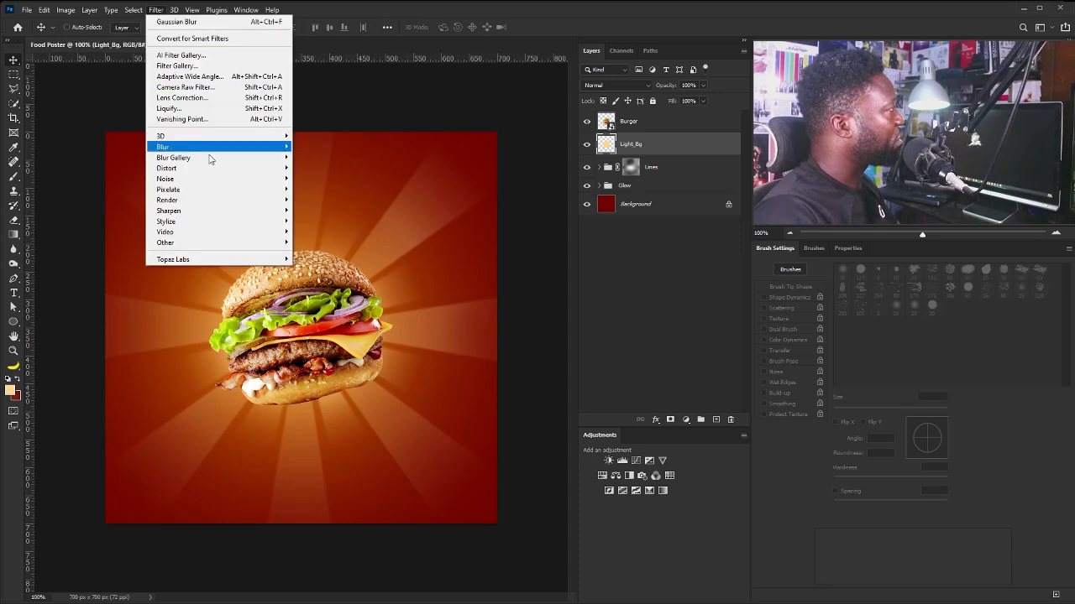
mouse_move(210, 147)
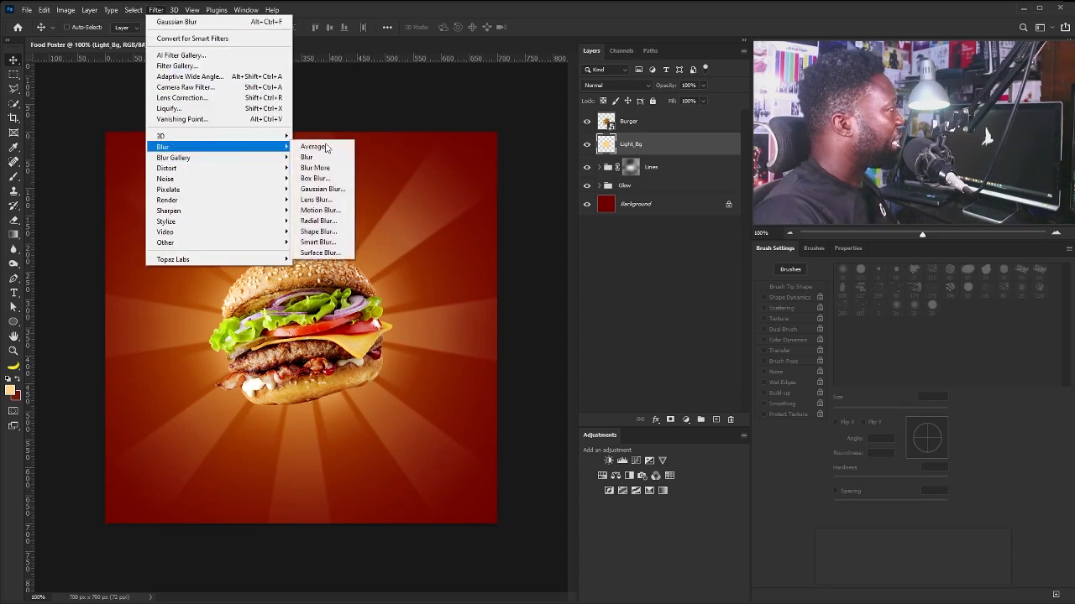
click(336, 191)
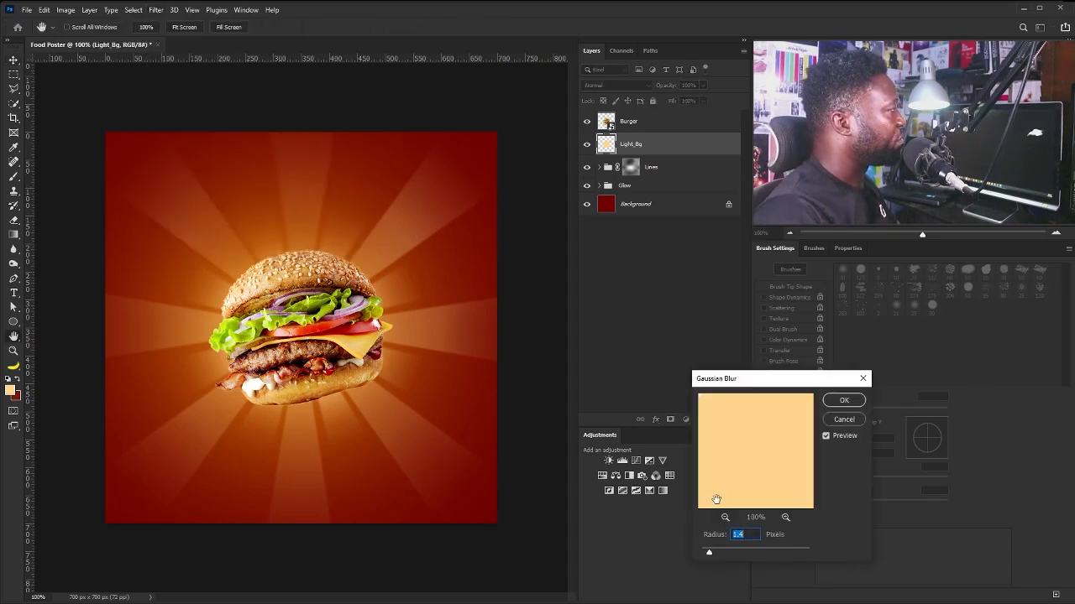
drag(716, 553, 754, 554)
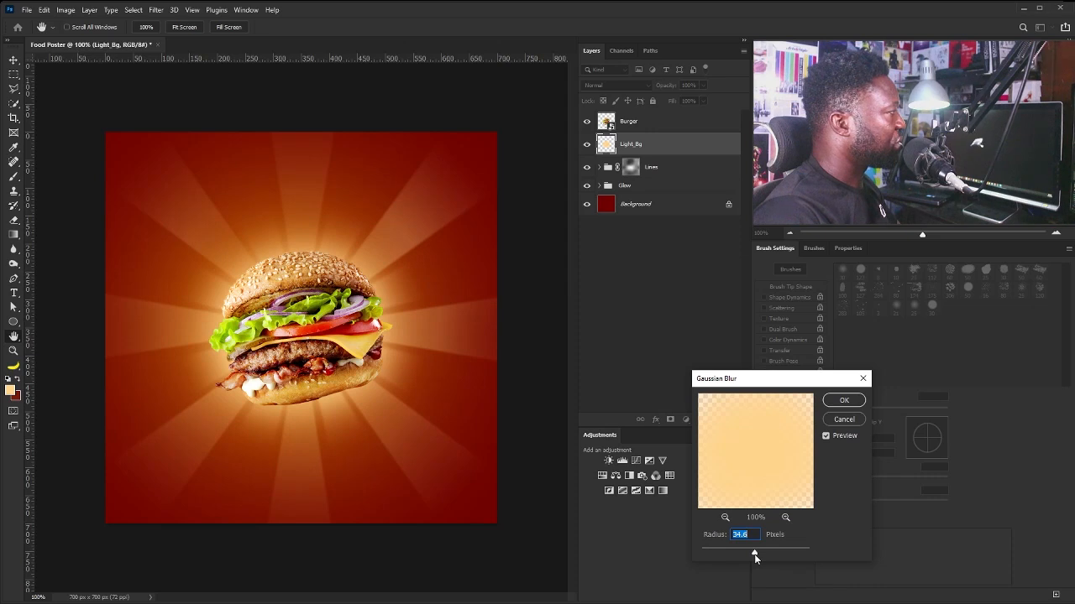
click(842, 401)
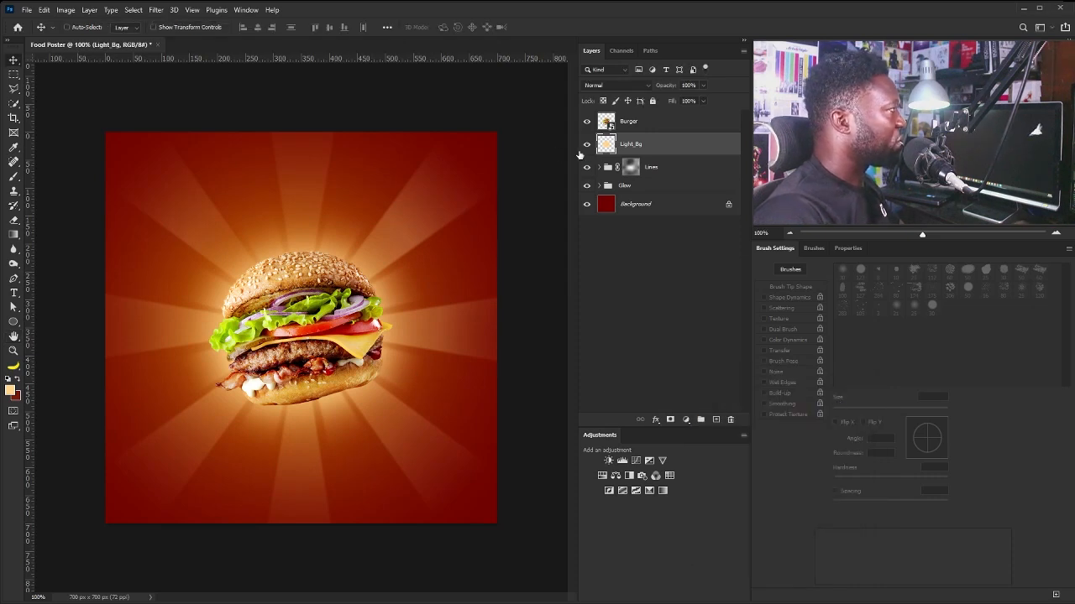
Enlarge the Shape 1 copy rays in the Lines group to 122.5%.
click(598, 167)
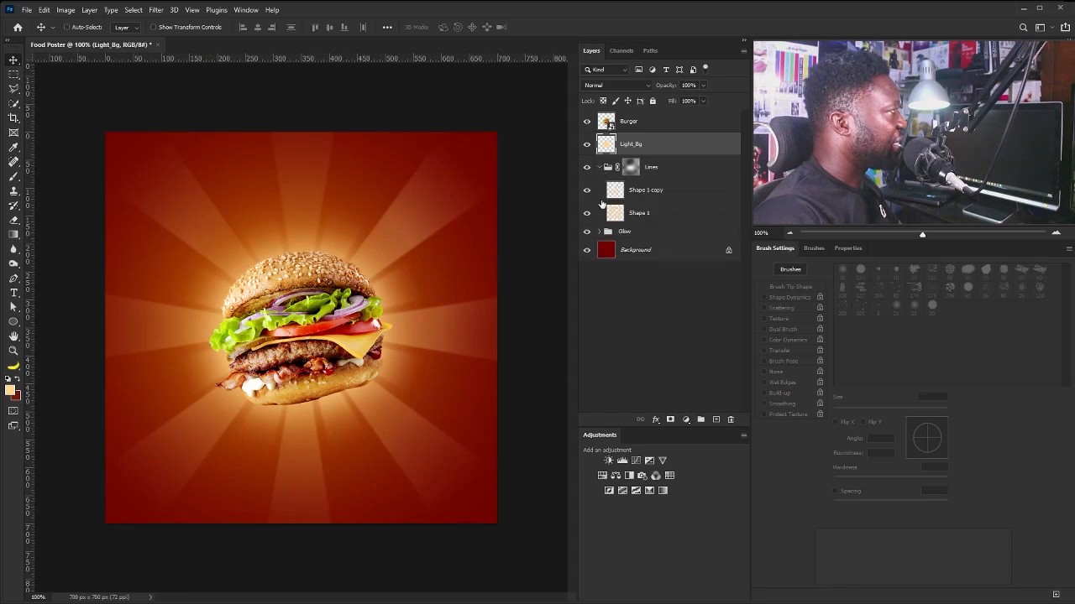
click(646, 193)
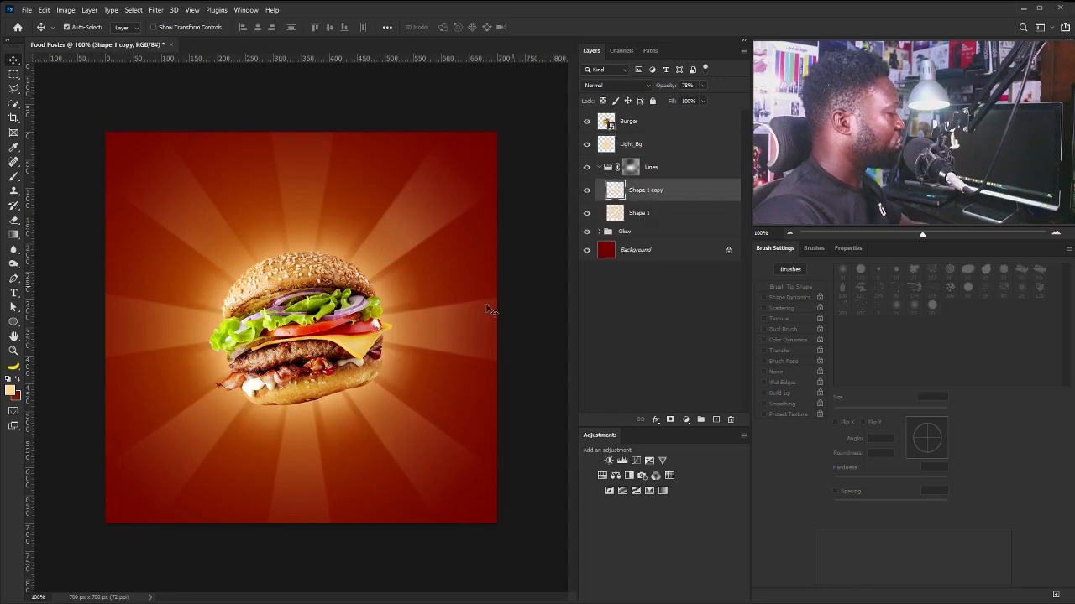
key(ctrl+t)
drag(424, 204, 454, 180)
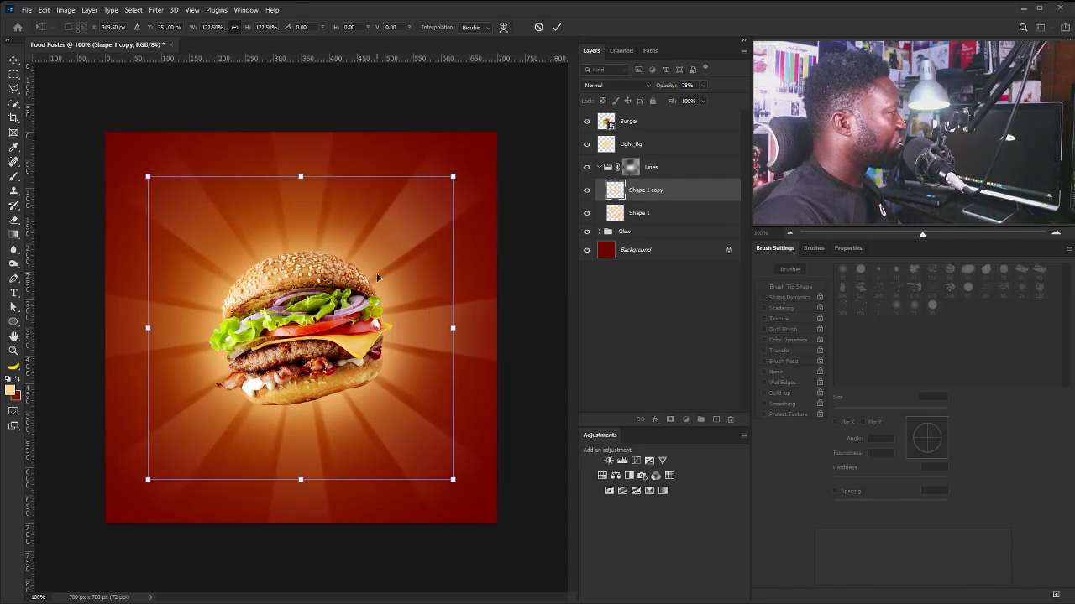
key(Return)
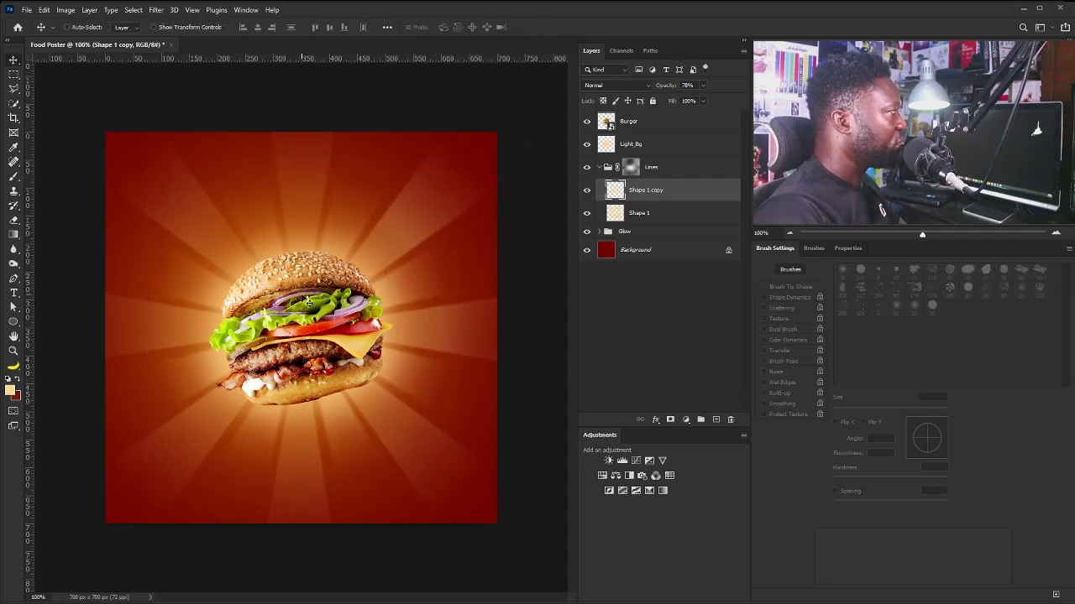
Scale the Light_Bg glow up to about 111%.
click(596, 170)
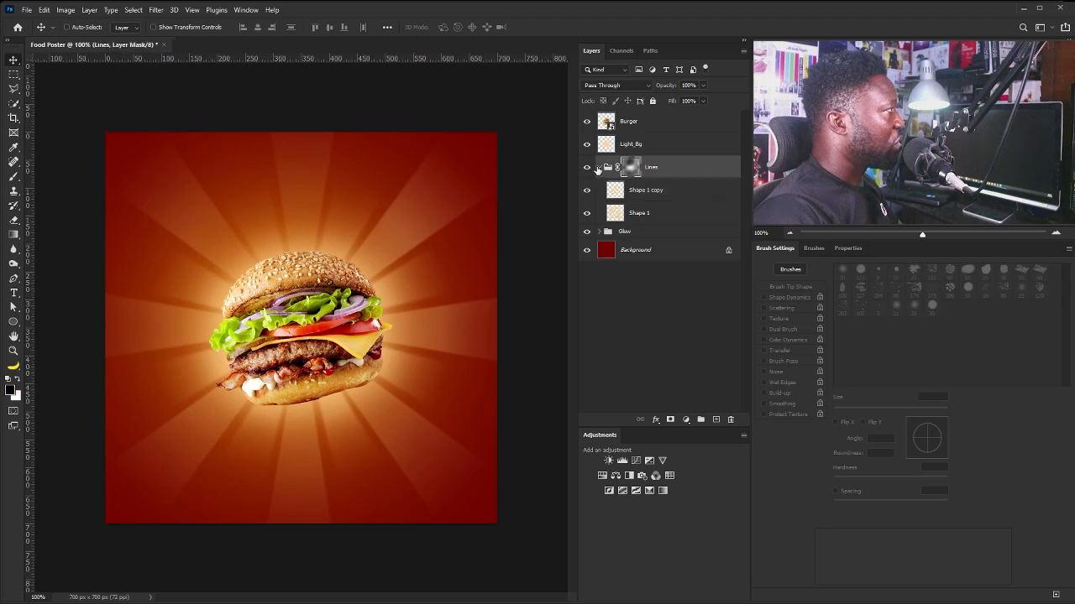
click(598, 168)
click(636, 147)
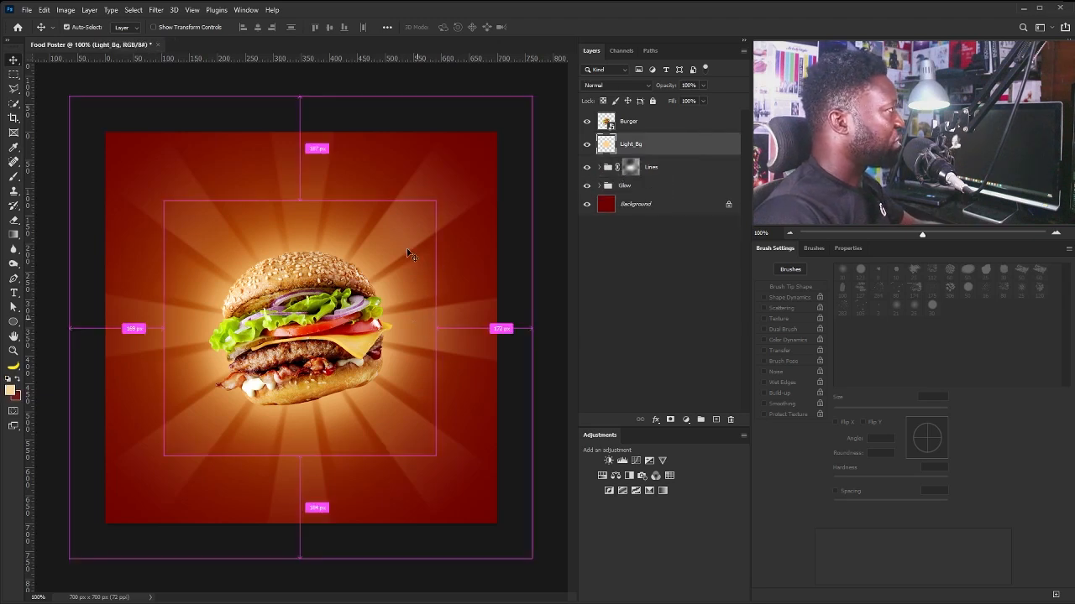
key(ctrl+t)
drag(437, 203, 451, 182)
key(Return)
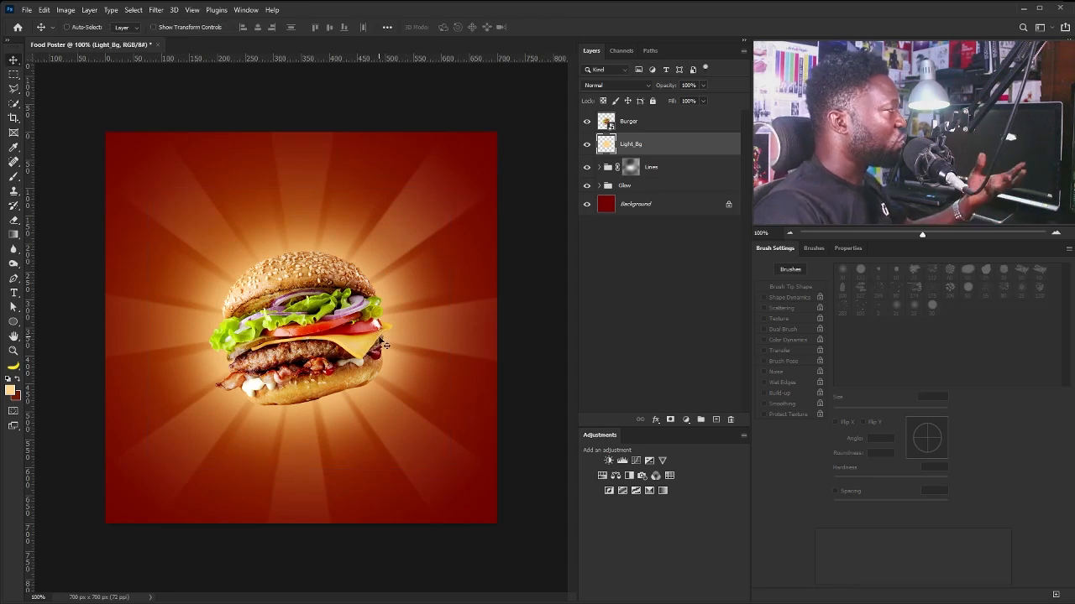
Create a new empty group named Light.
click(700, 420)
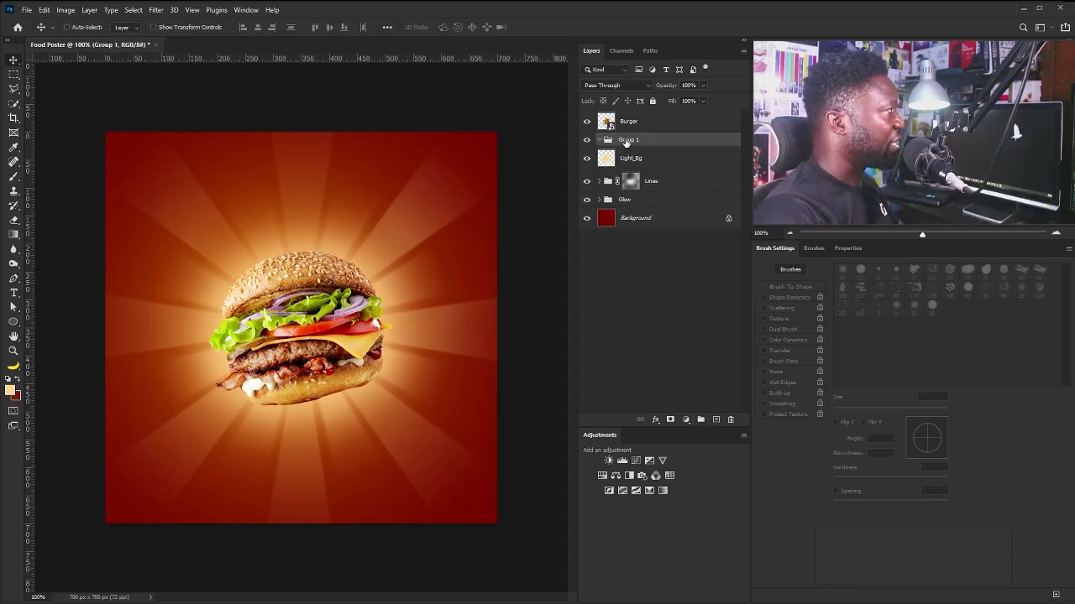
double_click(625, 140)
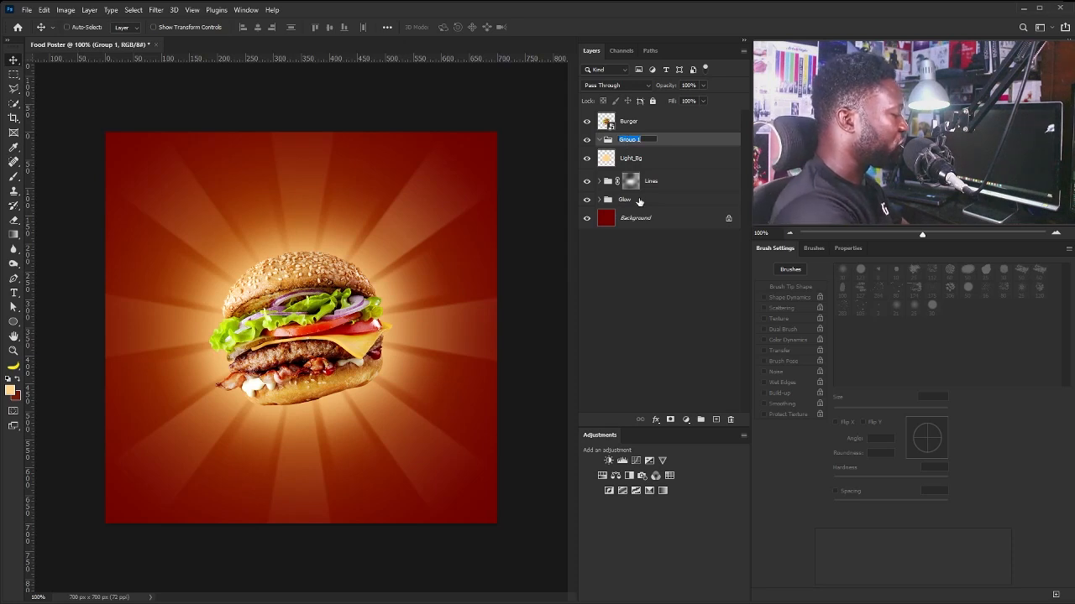
text(Light)
click(640, 201)
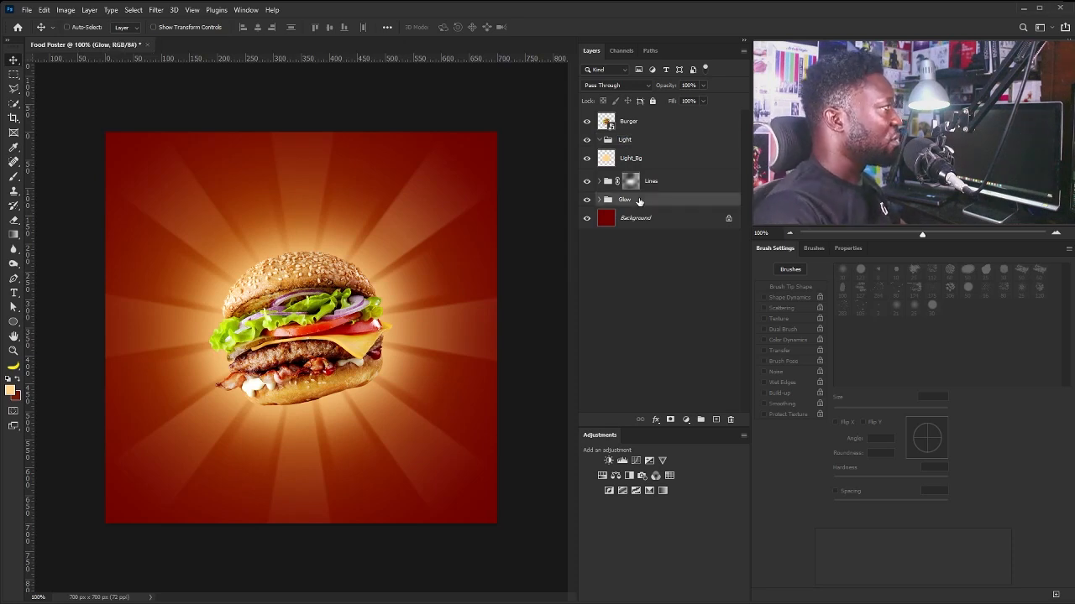
Duplicate the Light_Bg layer and shrink the copy slightly.
click(629, 163)
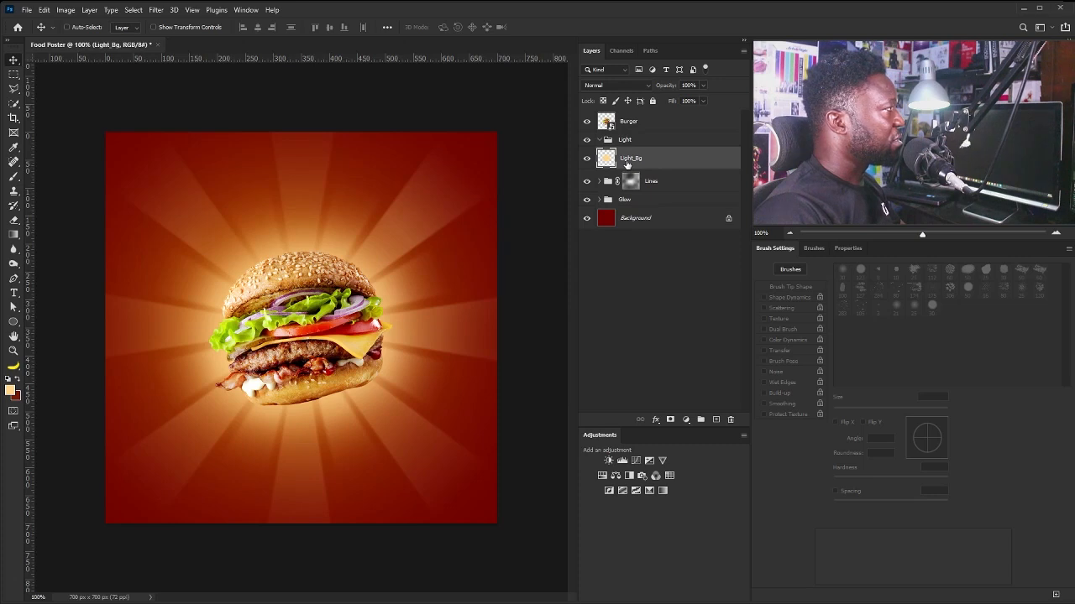
drag(626, 164, 715, 419)
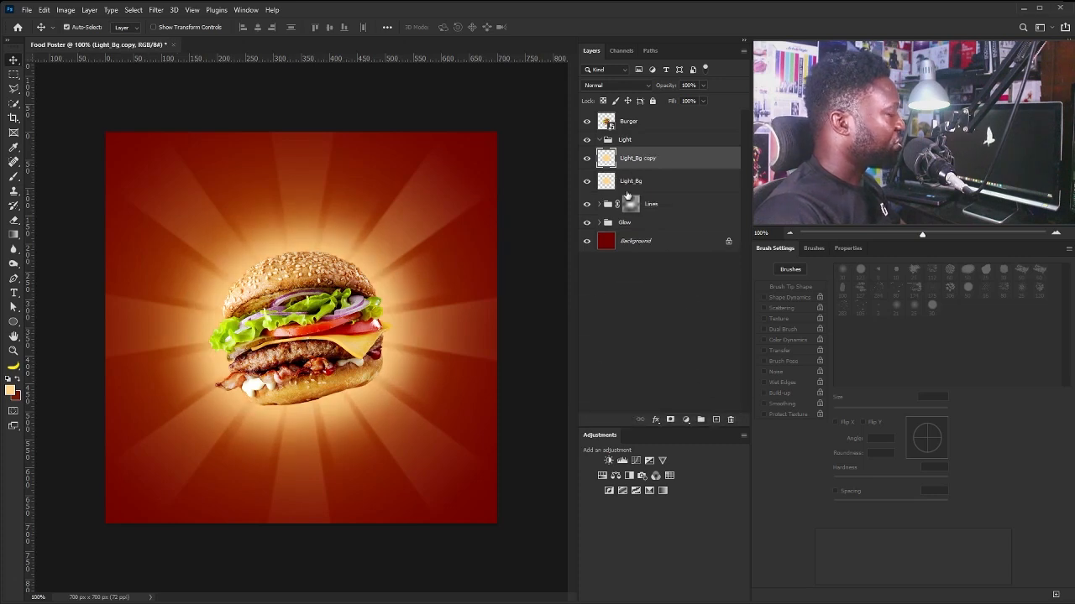
key(ctrl+t)
drag(452, 188, 426, 200)
key(Return)
Set the Light group to Screen and move Light_Bg copy into it.
click(658, 143)
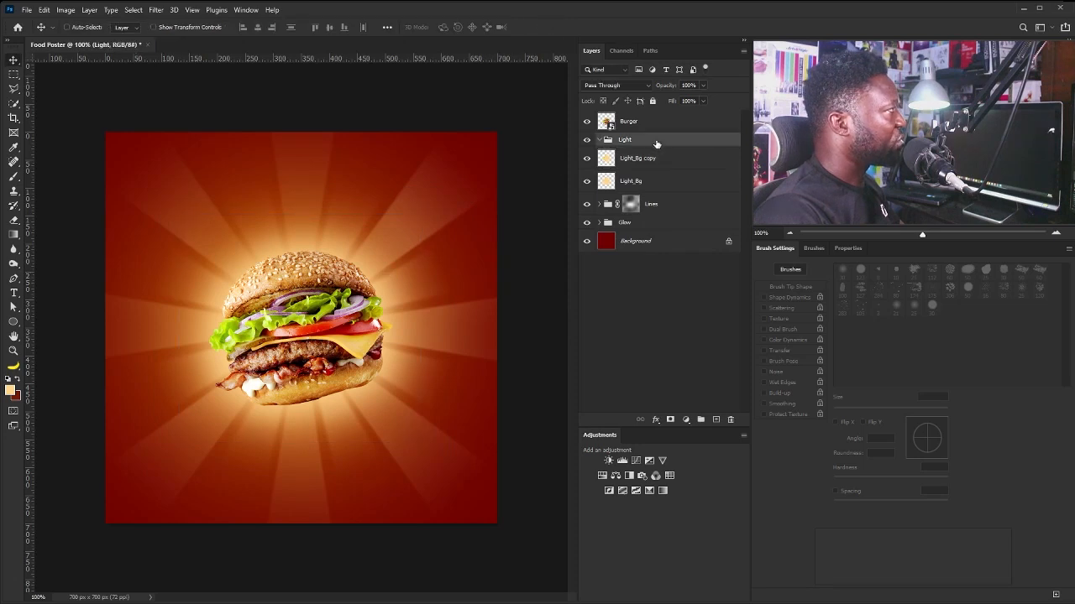
click(620, 87)
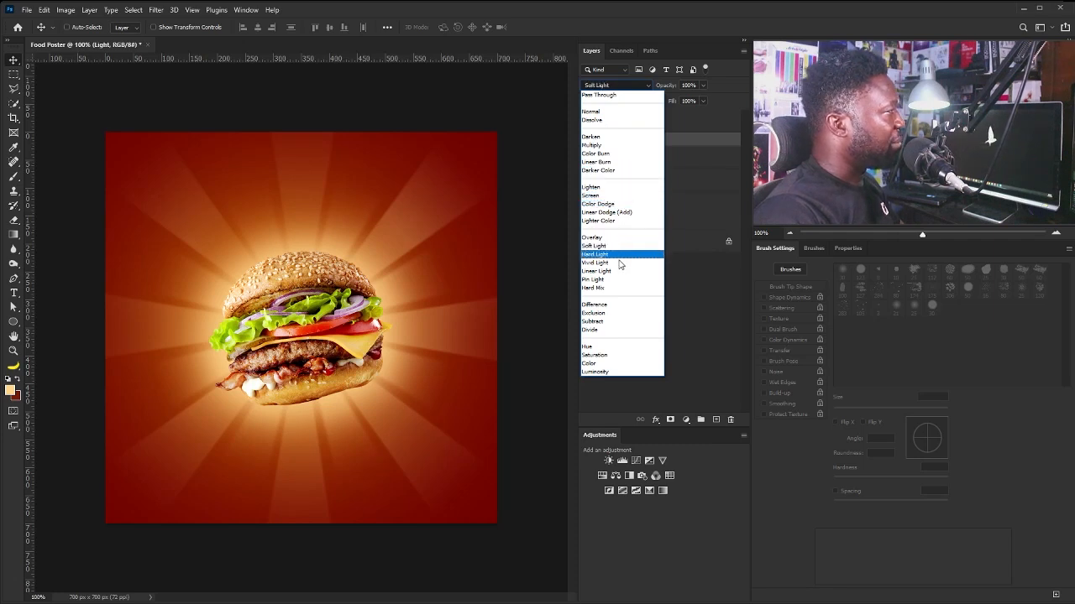
click(618, 196)
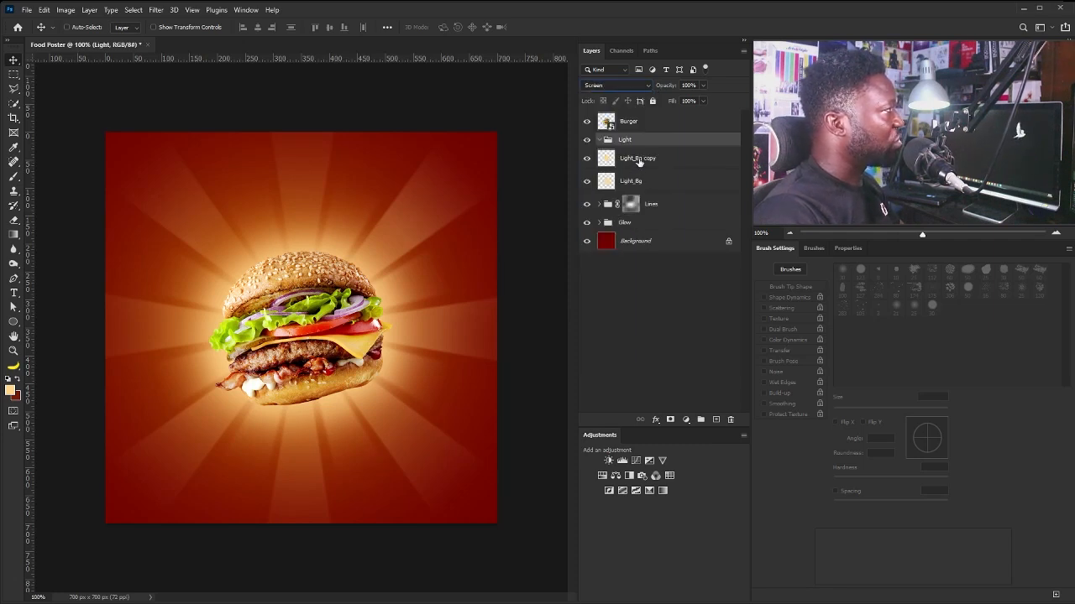
drag(639, 162, 639, 146)
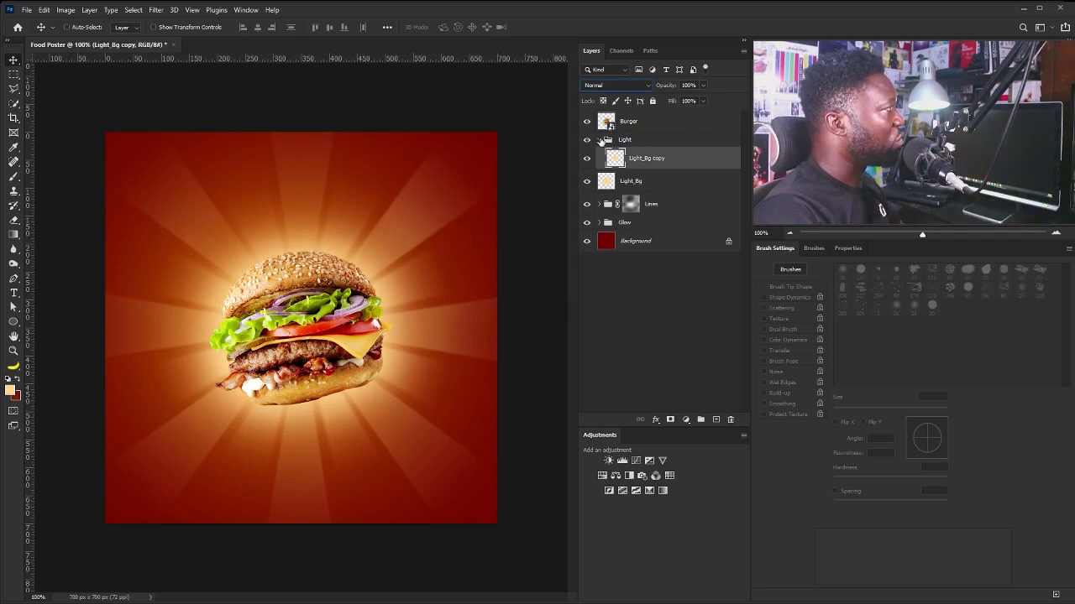
click(598, 139)
click(615, 145)
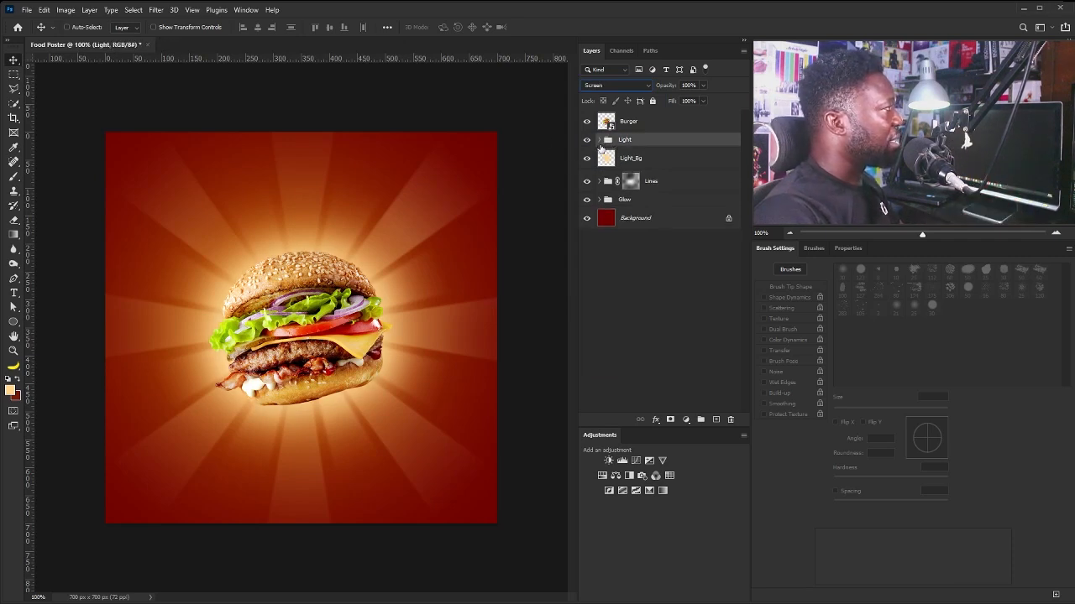
Brighten the Light_Bg copy with Levels: midtones 1.95, highlights 151.
click(599, 140)
click(635, 160)
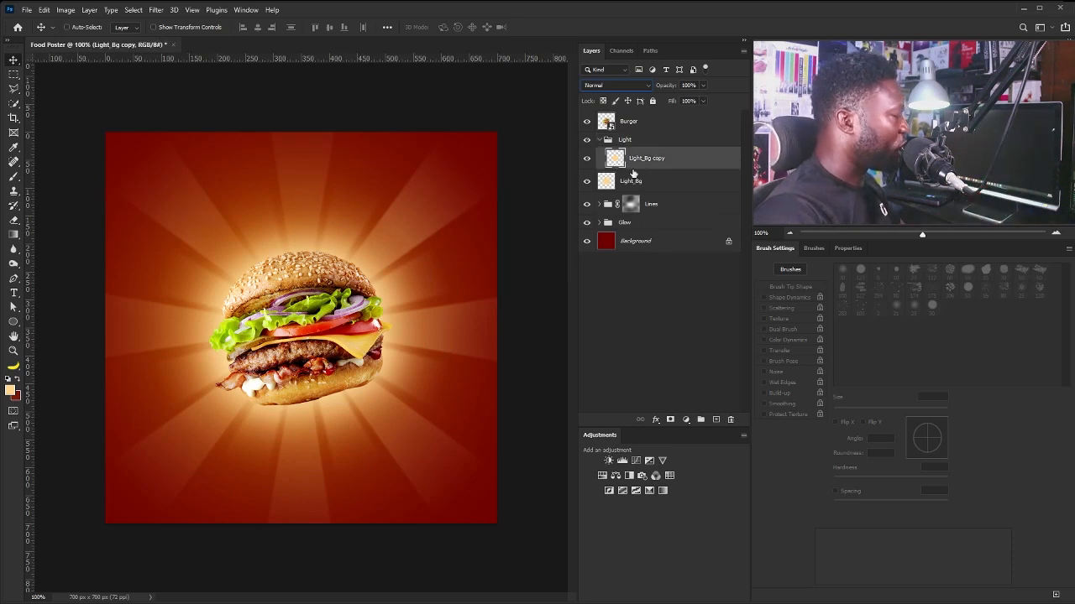
key(ctrl+l)
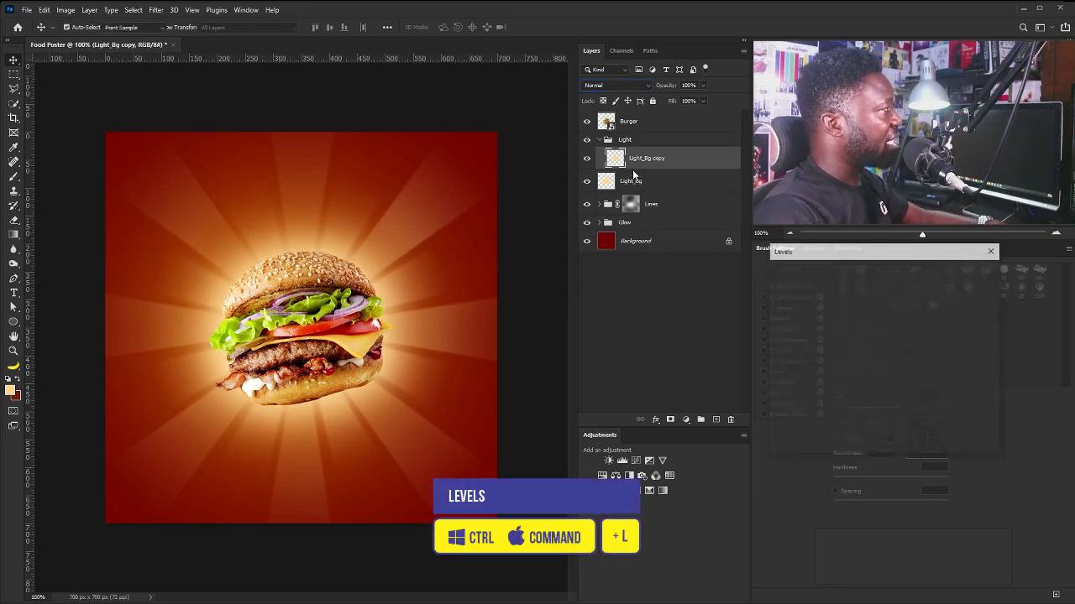
drag(905, 249, 695, 282)
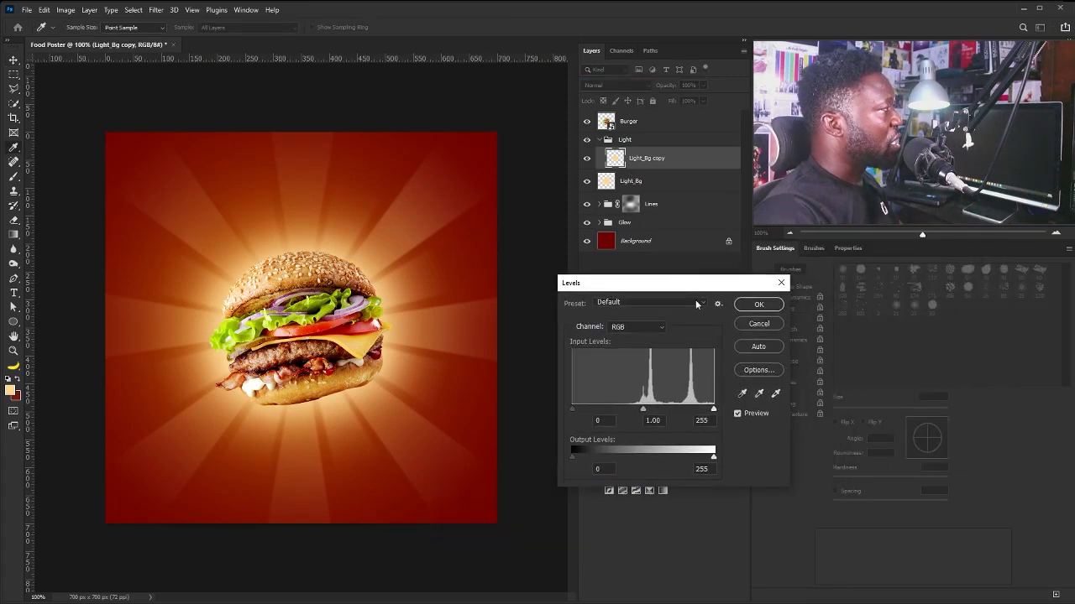
drag(645, 411, 611, 412)
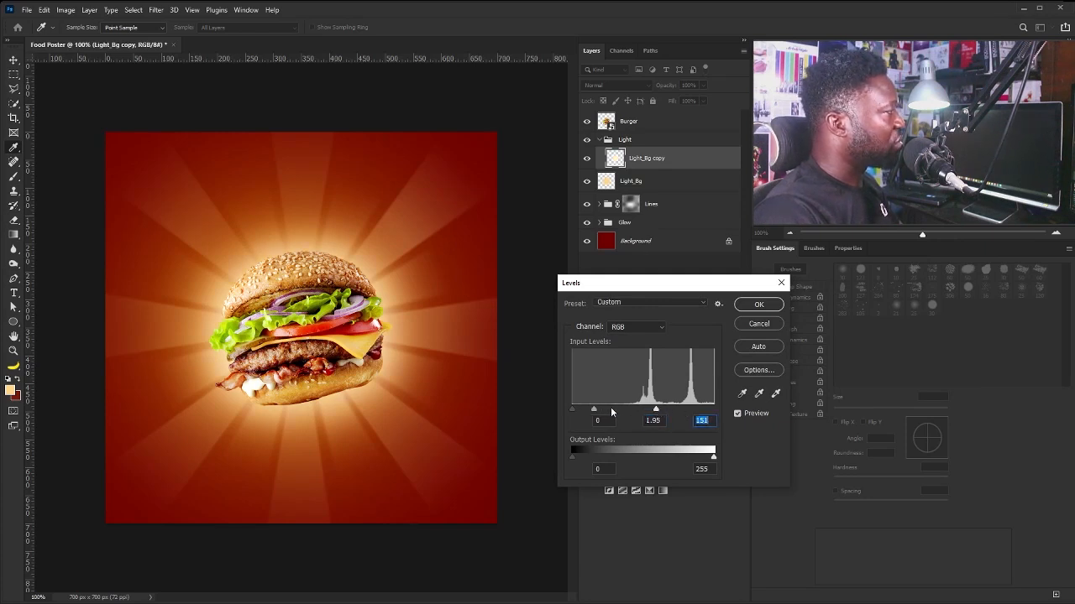
drag(595, 408, 600, 409)
click(758, 304)
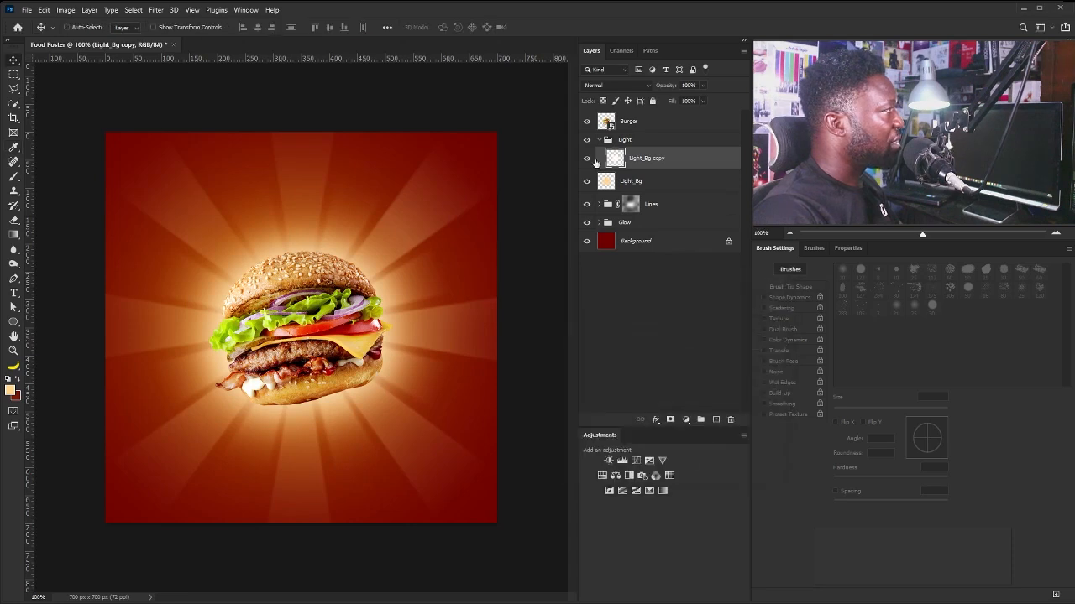
click(587, 159)
click(587, 158)
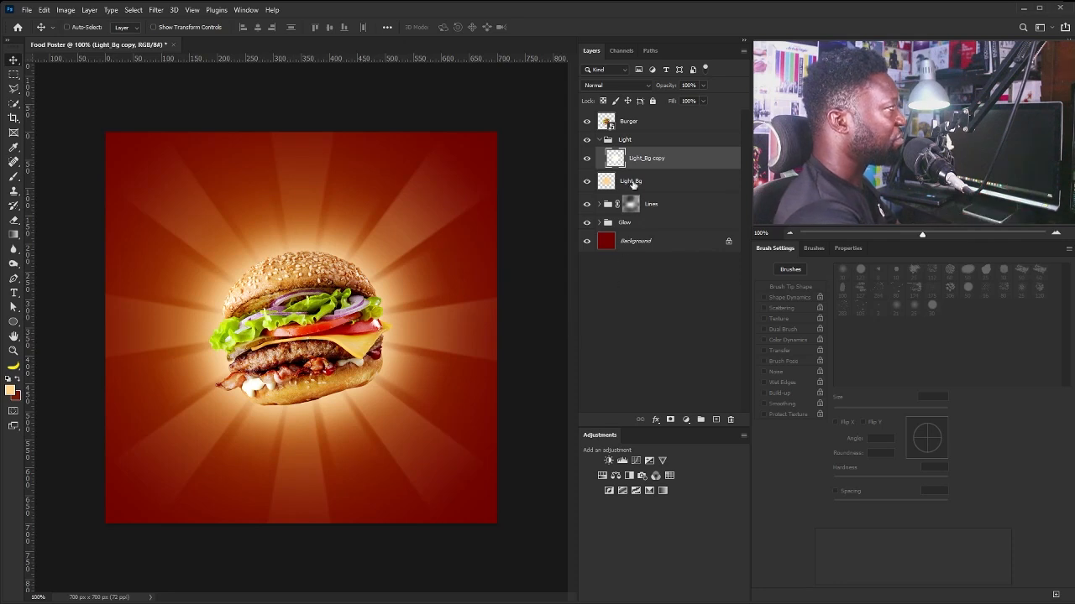
Add an empty layer named Dots above the collapsed Light group.
click(599, 141)
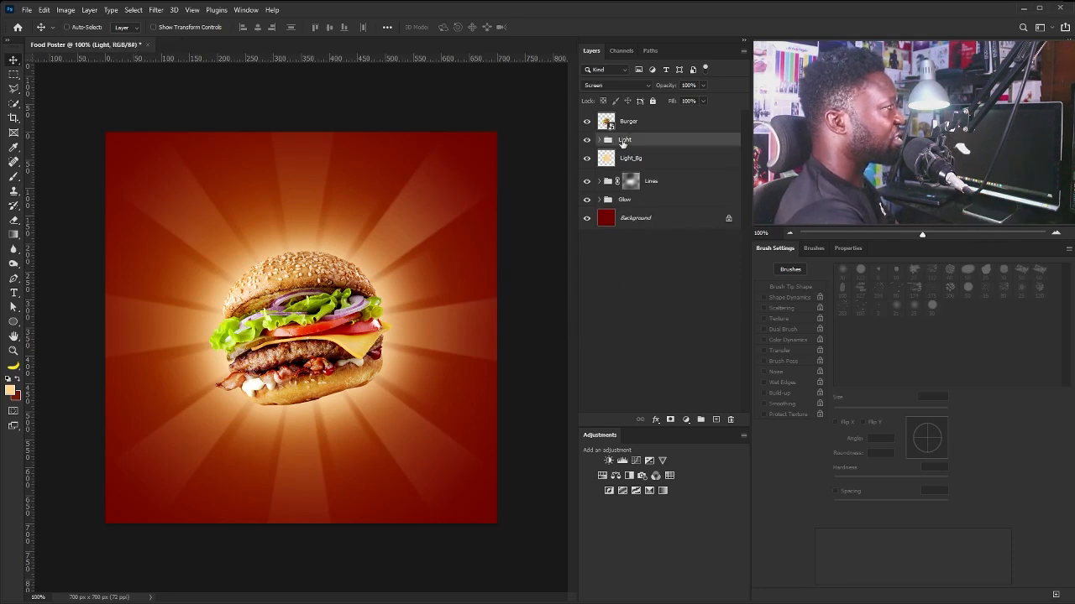
alt+click(717, 421)
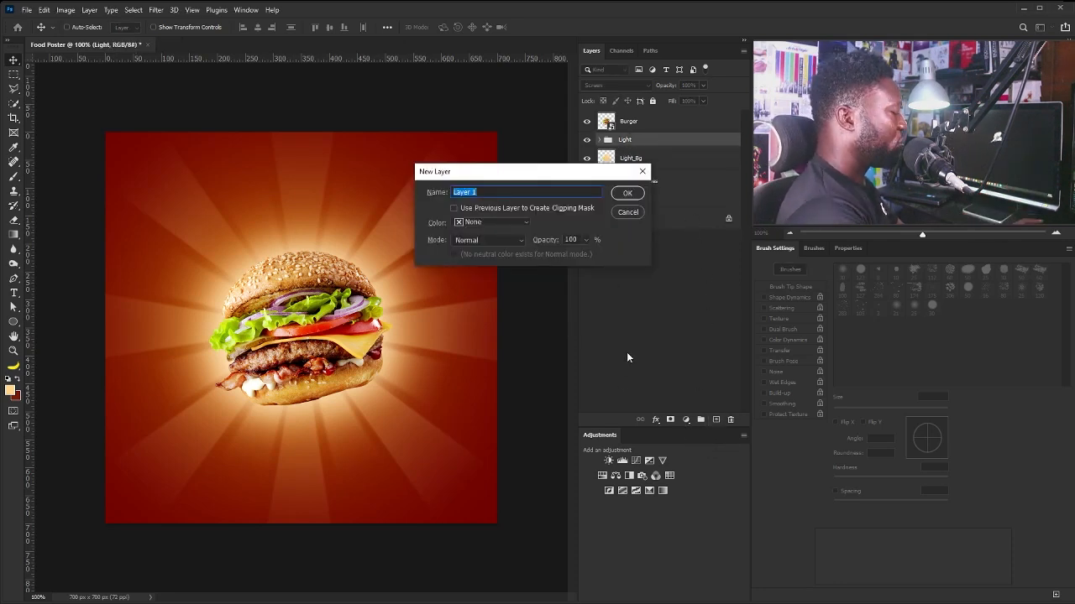
text(Dots)
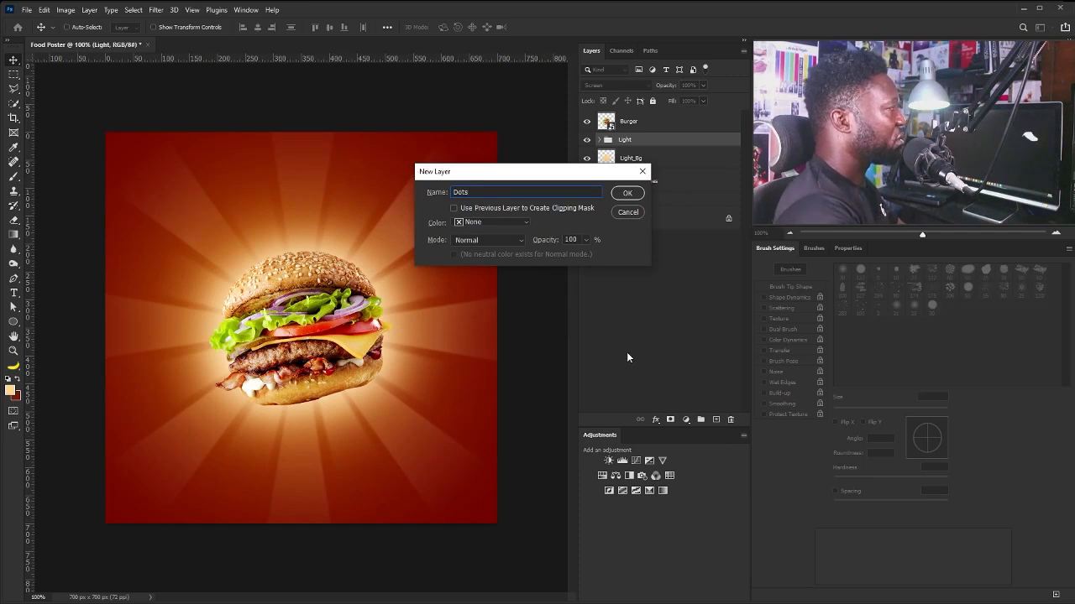
click(628, 194)
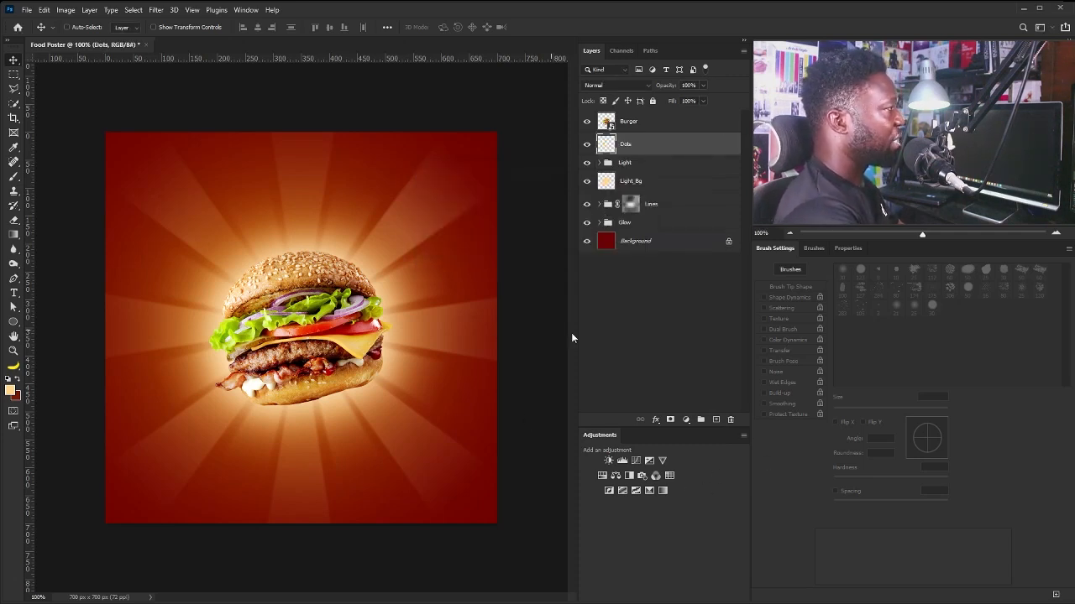
Choose a hard round brush with 86% size jitter, angle jitter and 658% spacing.
key(b)
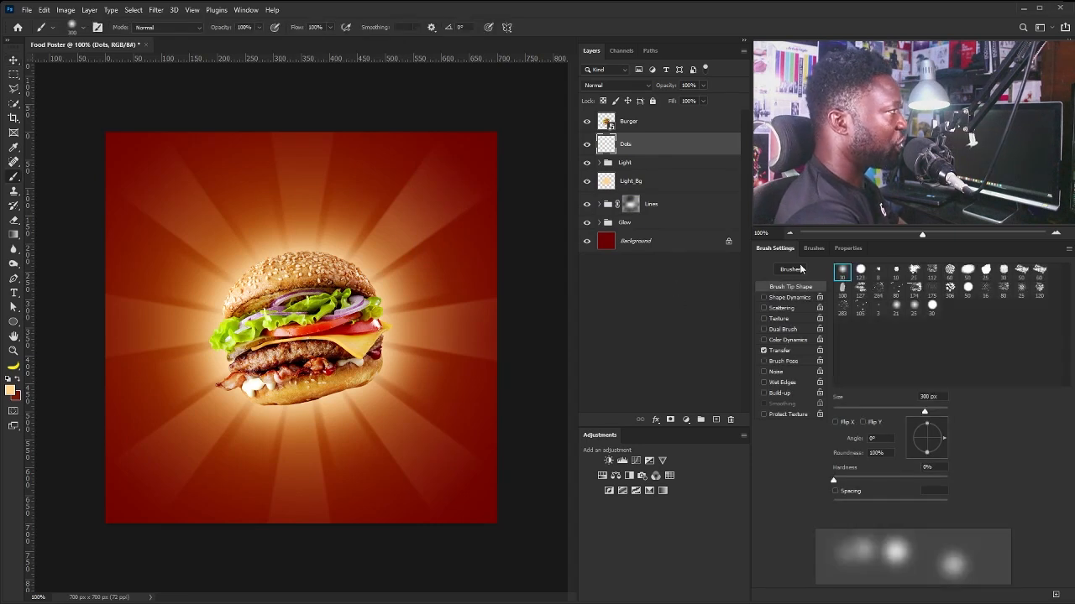
click(860, 270)
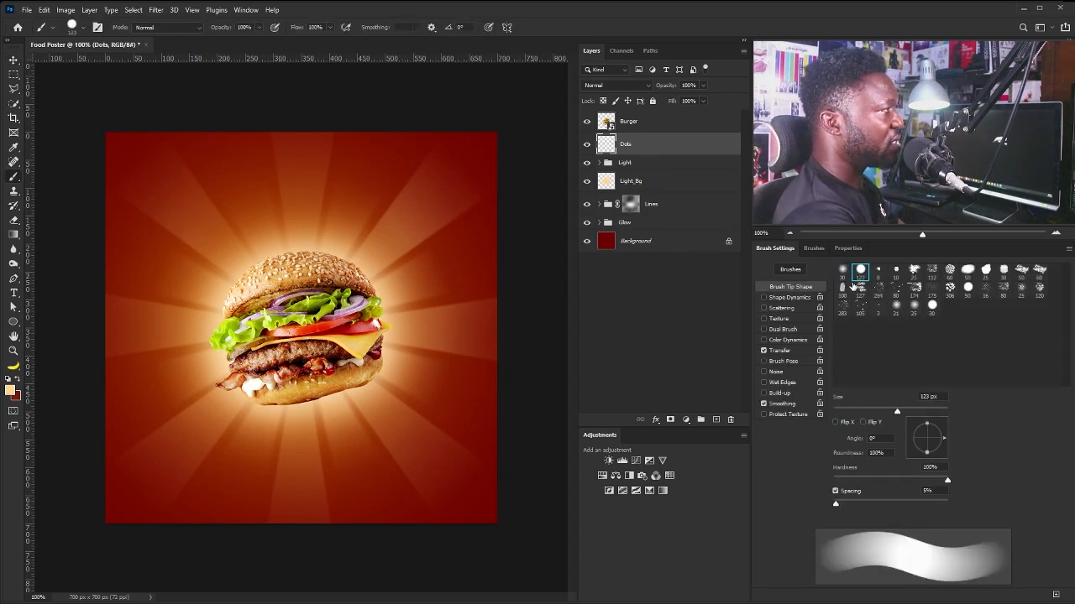
click(764, 350)
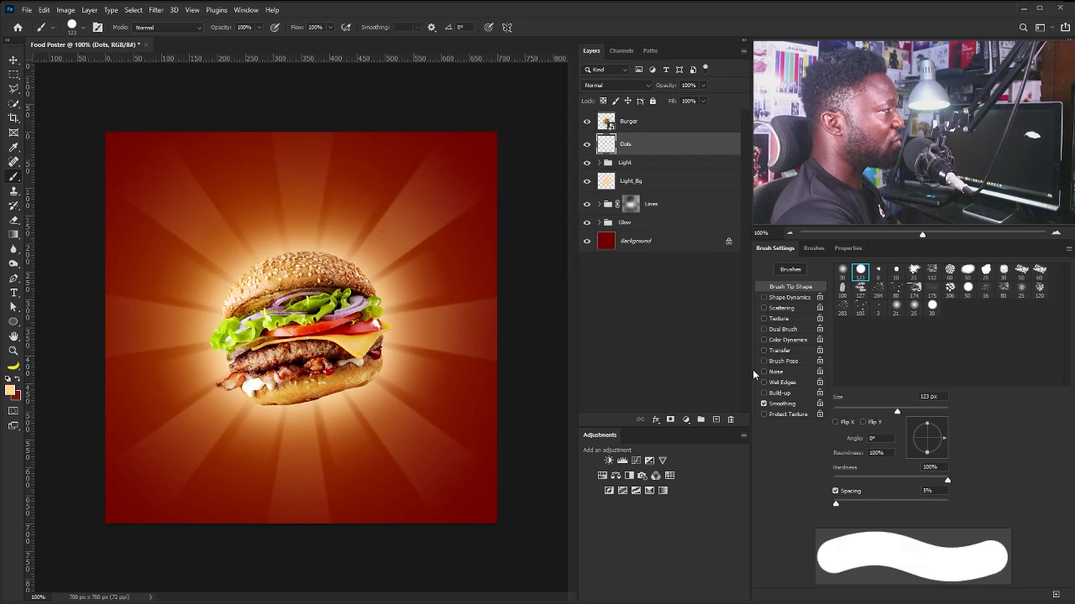
click(783, 298)
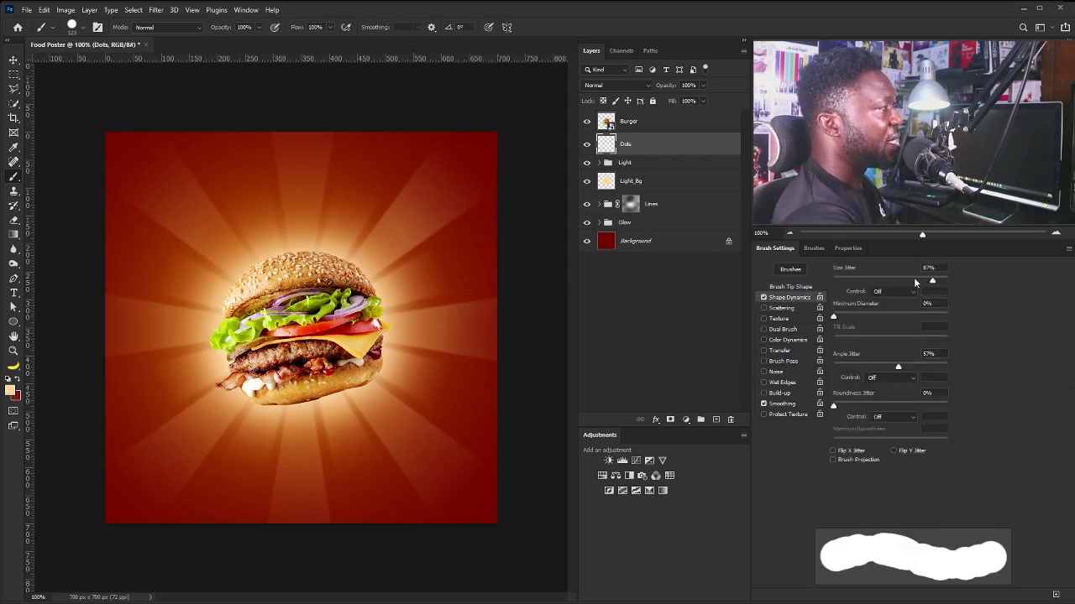
mouse_move(929, 282)
mouse_down()
mouse_move(900, 277)
mouse_move(932, 284)
mouse_up()
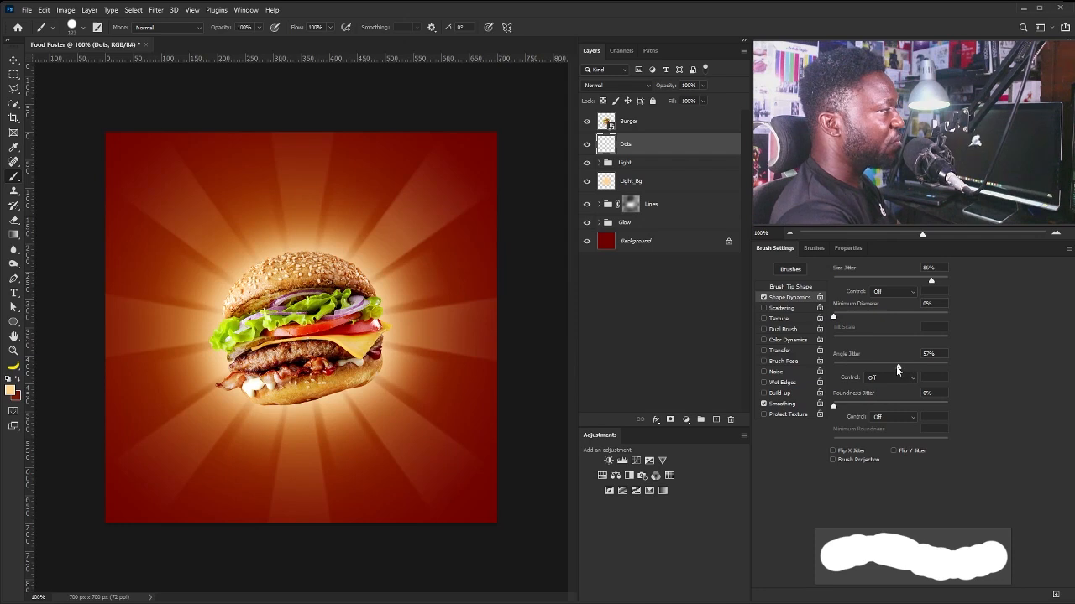
drag(897, 367, 901, 368)
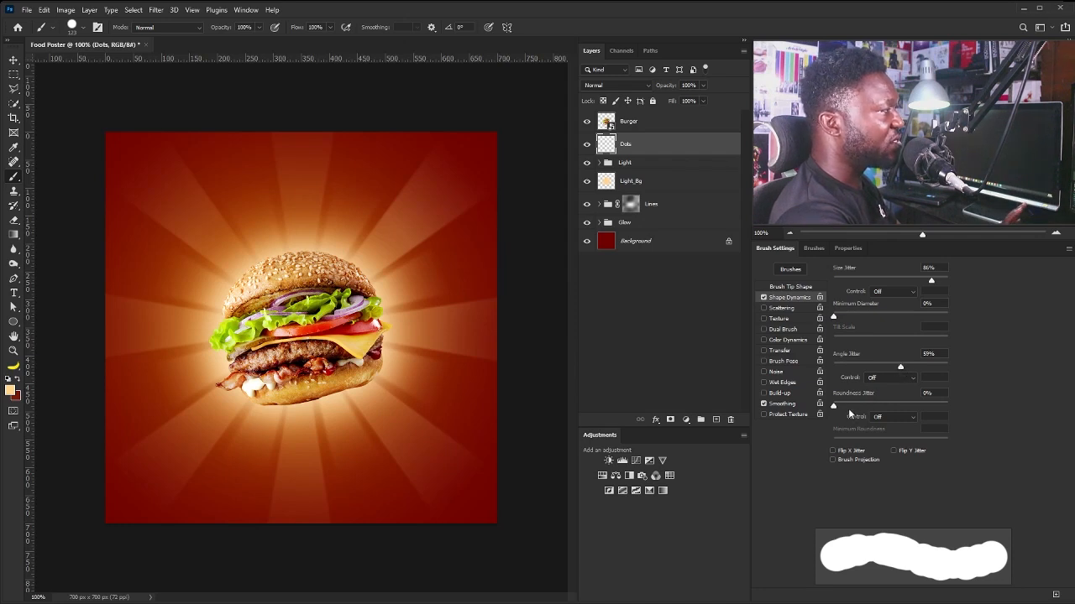
click(792, 289)
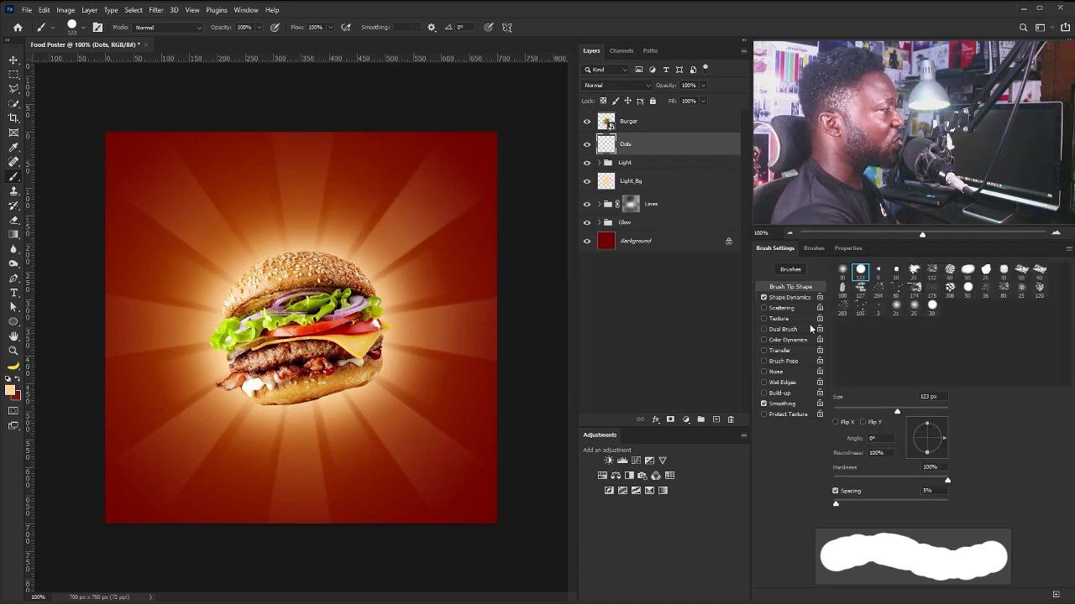
drag(841, 502, 938, 506)
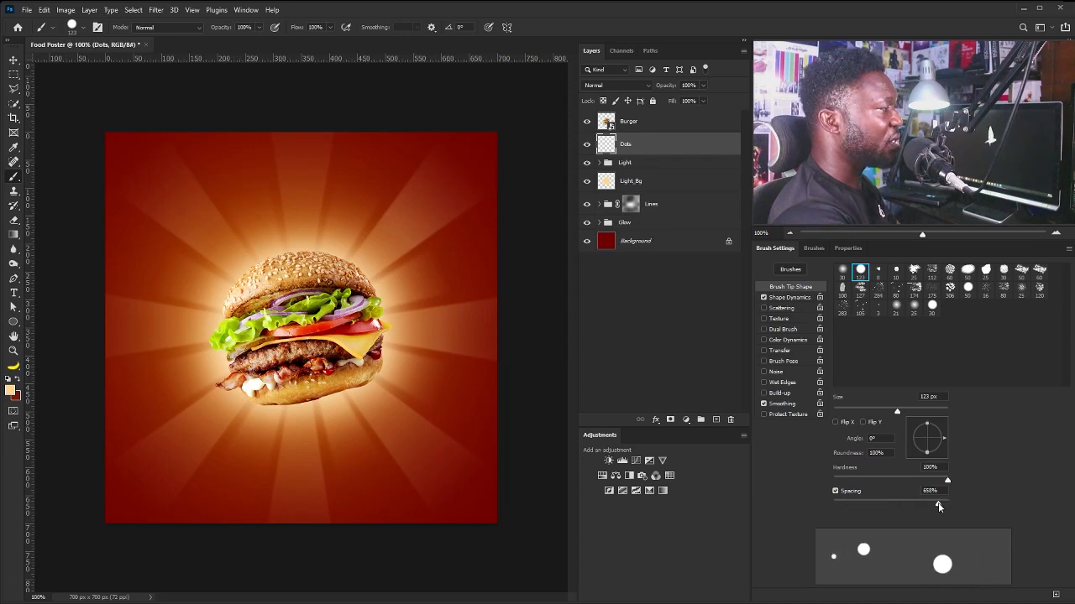
Adjust minimum size, set tip roundness to about 75% and angle jitter to 65%.
click(794, 298)
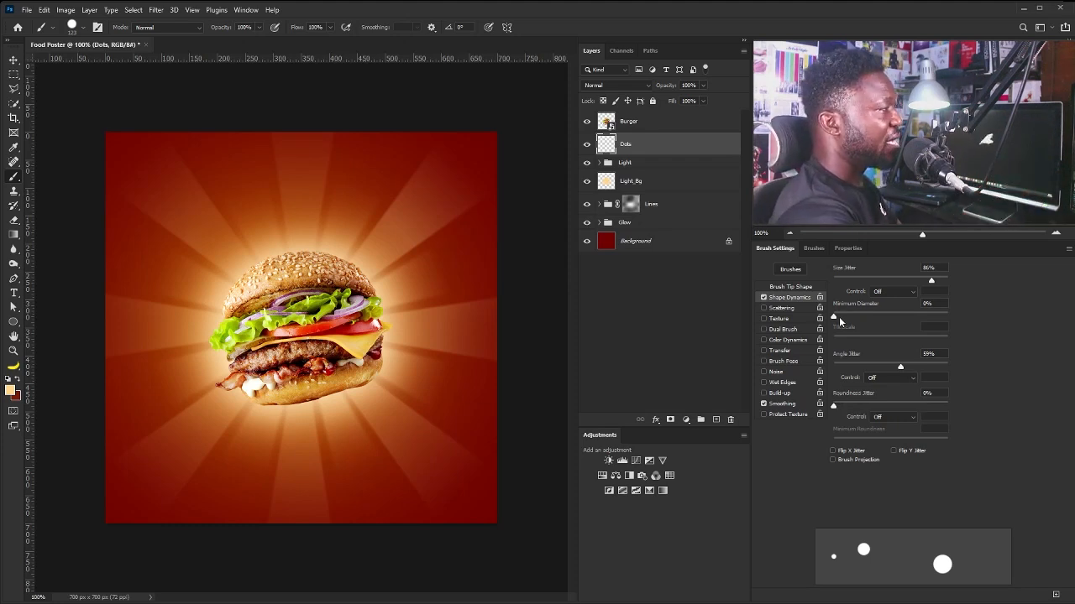
drag(834, 317, 867, 328)
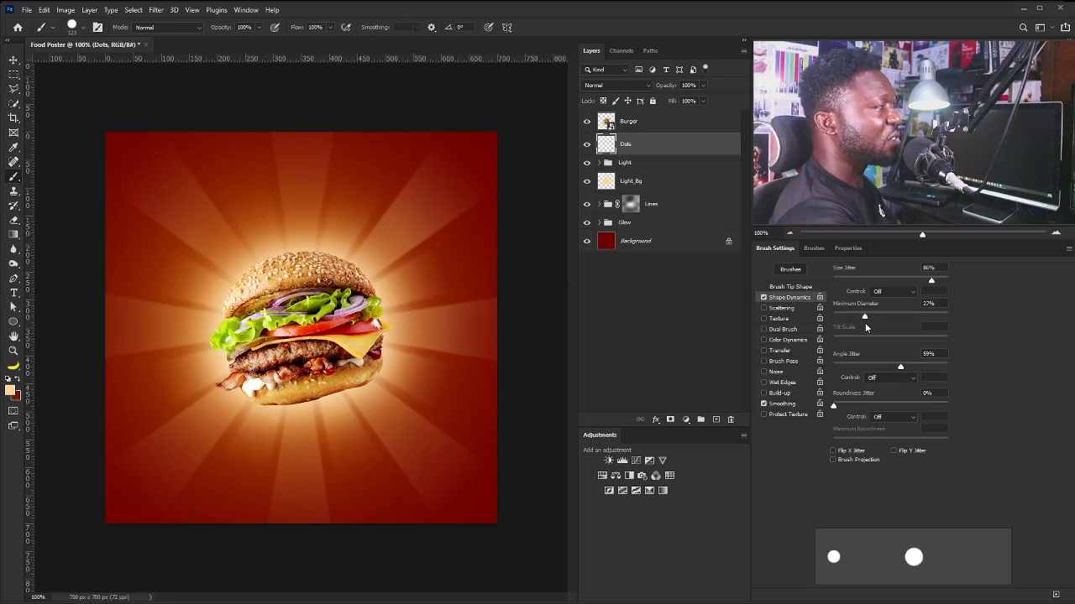
drag(866, 326, 833, 327)
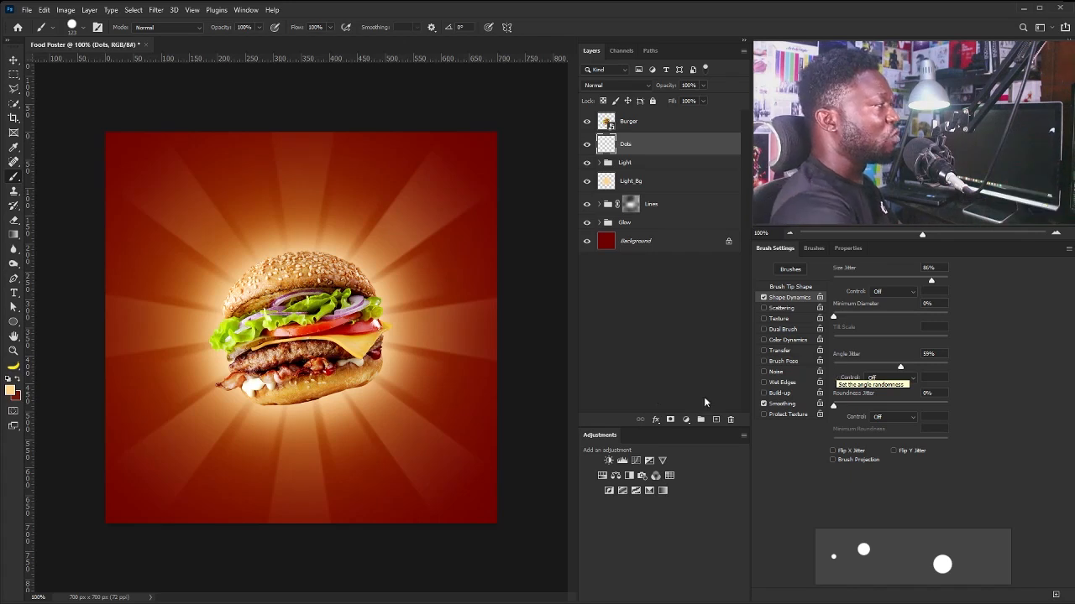
click(795, 294)
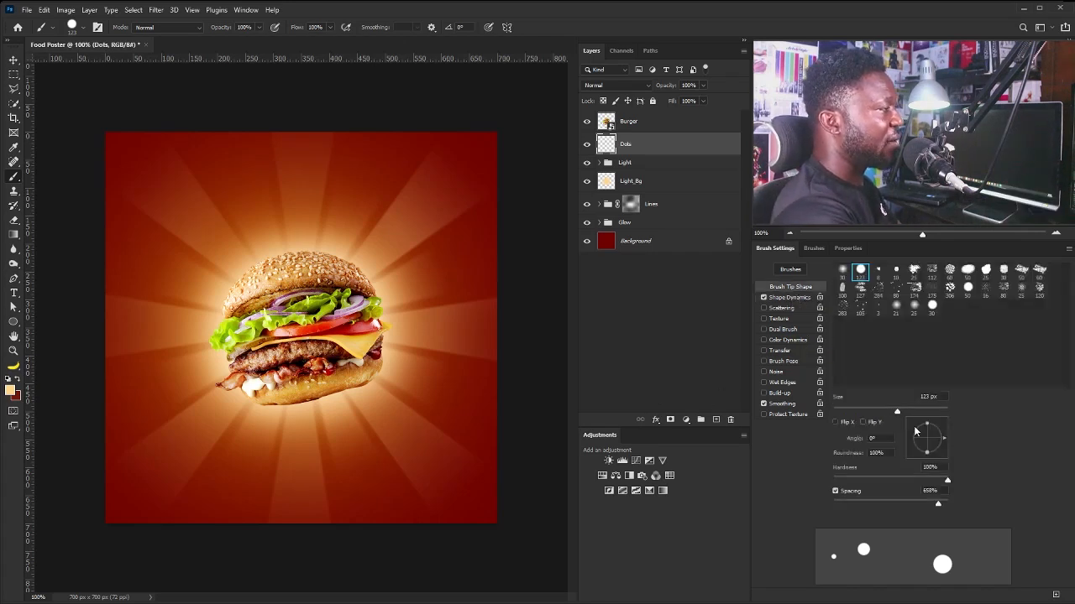
drag(929, 429, 924, 434)
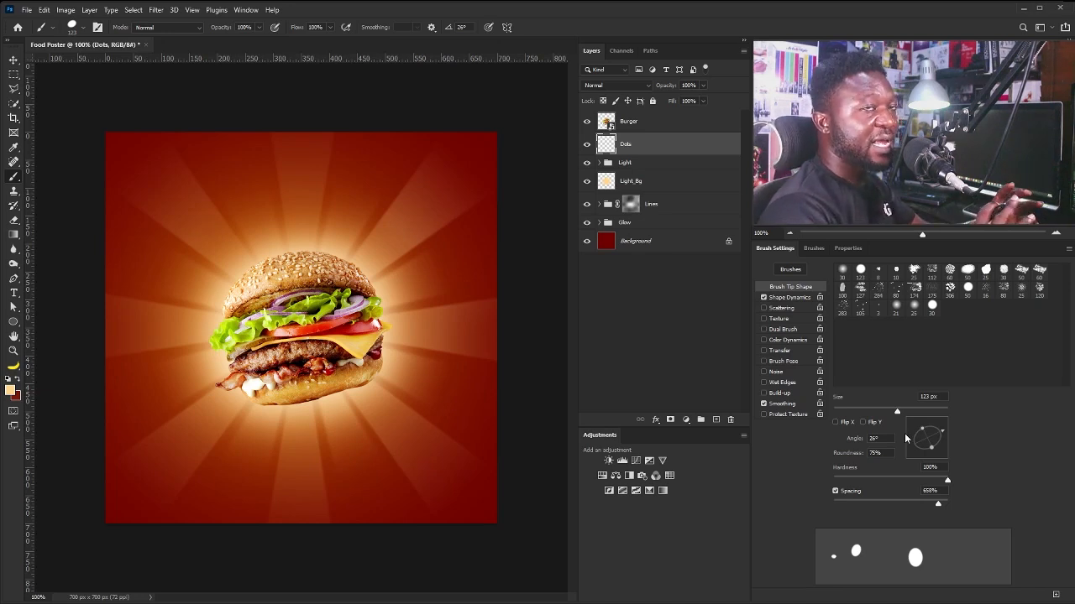
click(789, 298)
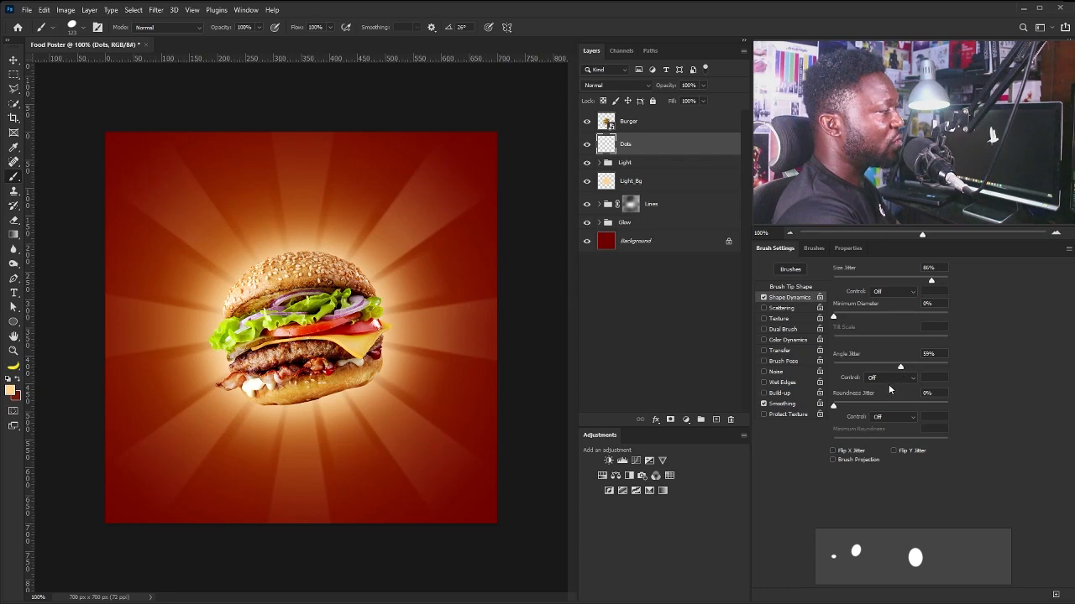
drag(901, 370, 873, 375)
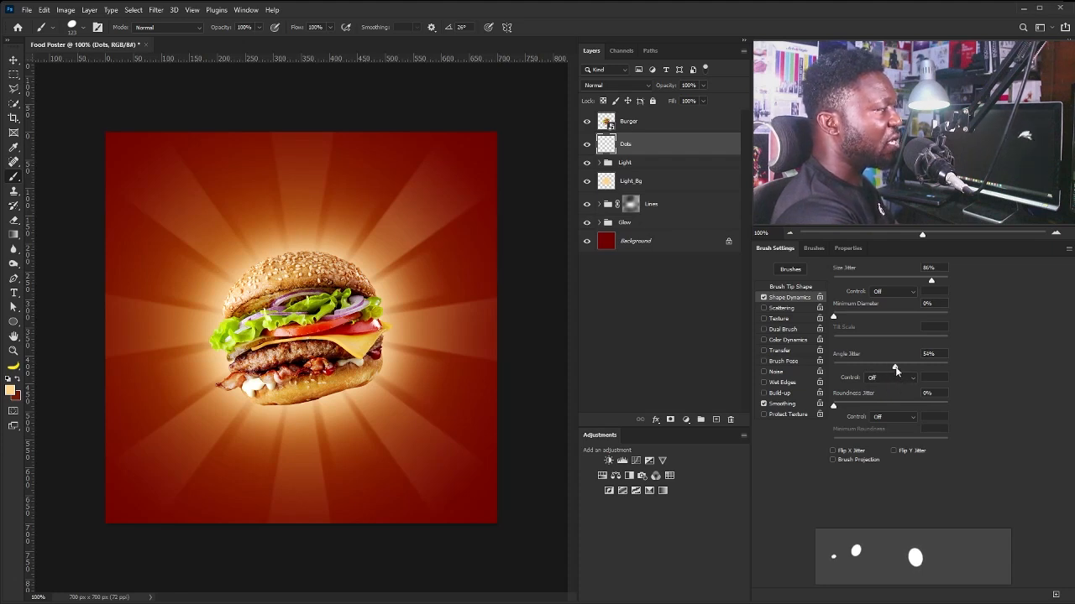
drag(909, 373, 908, 374)
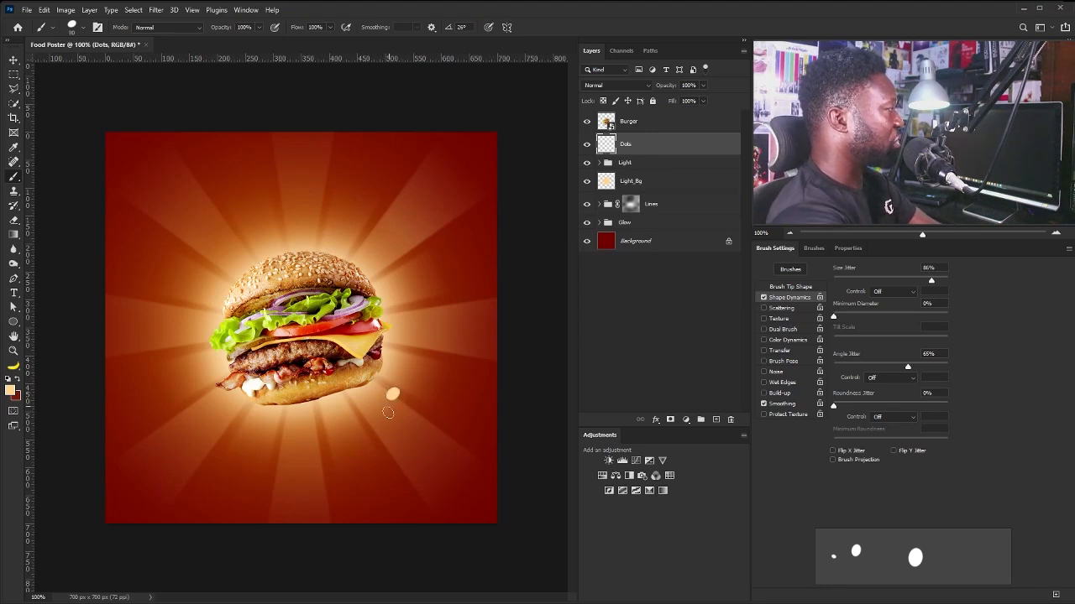
Stamp peach dots of varying sizes below, left of and above the burger on the Dots layer.
click(313, 423)
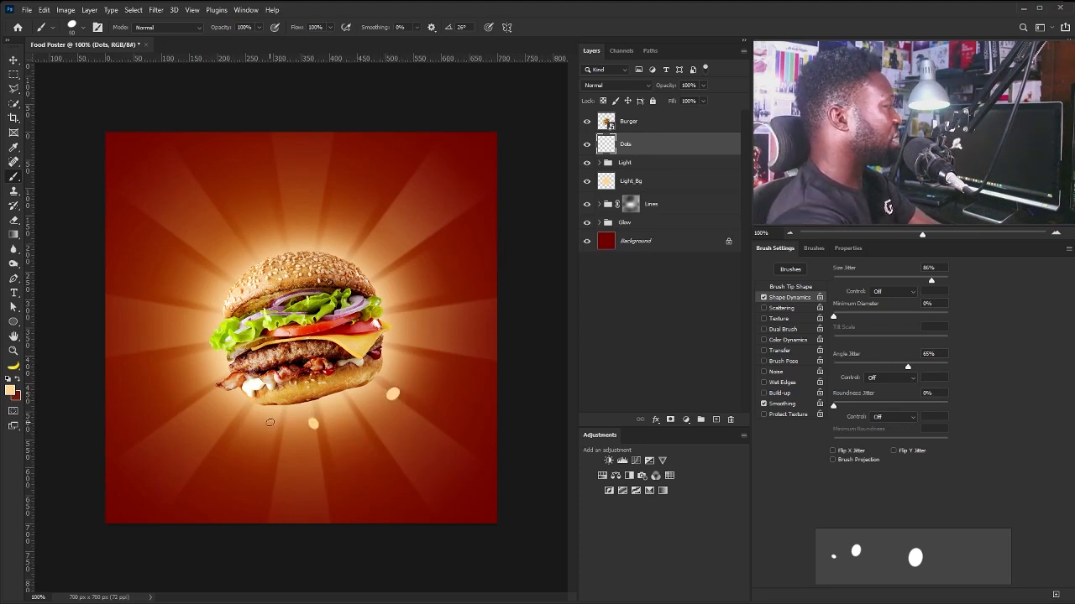
click(255, 424)
click(203, 405)
click(187, 339)
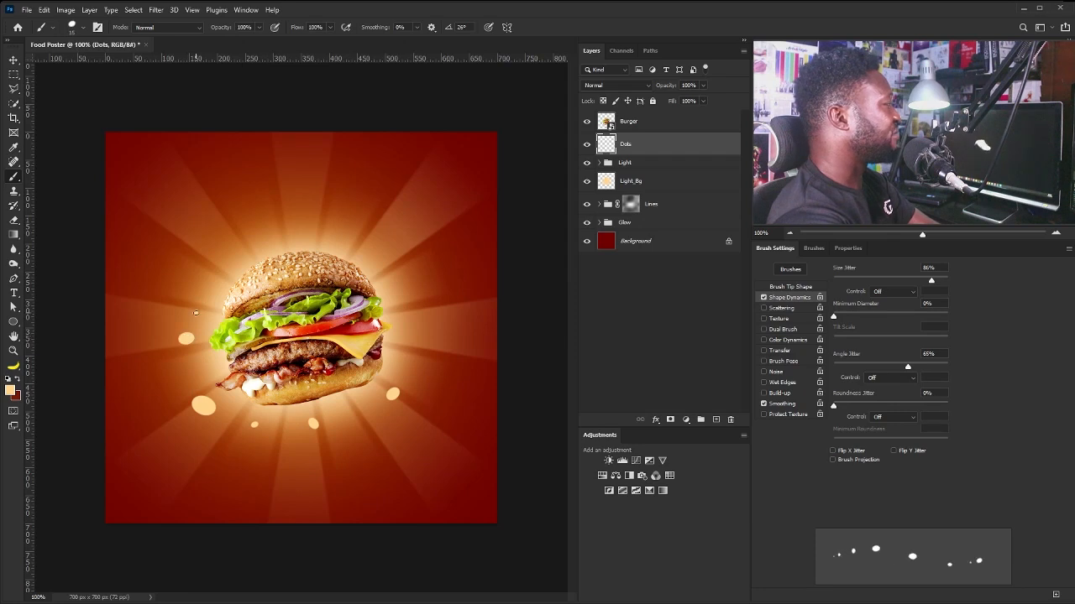
key(bracketleft)
key(bracketleft)
click(195, 313)
click(289, 231)
key(bracketright)
key(bracketright)
click(327, 233)
Add larger peach dots right of the burger, plus smaller fill-in dots bottom and left.
key(bracketright)
key(bracketright)
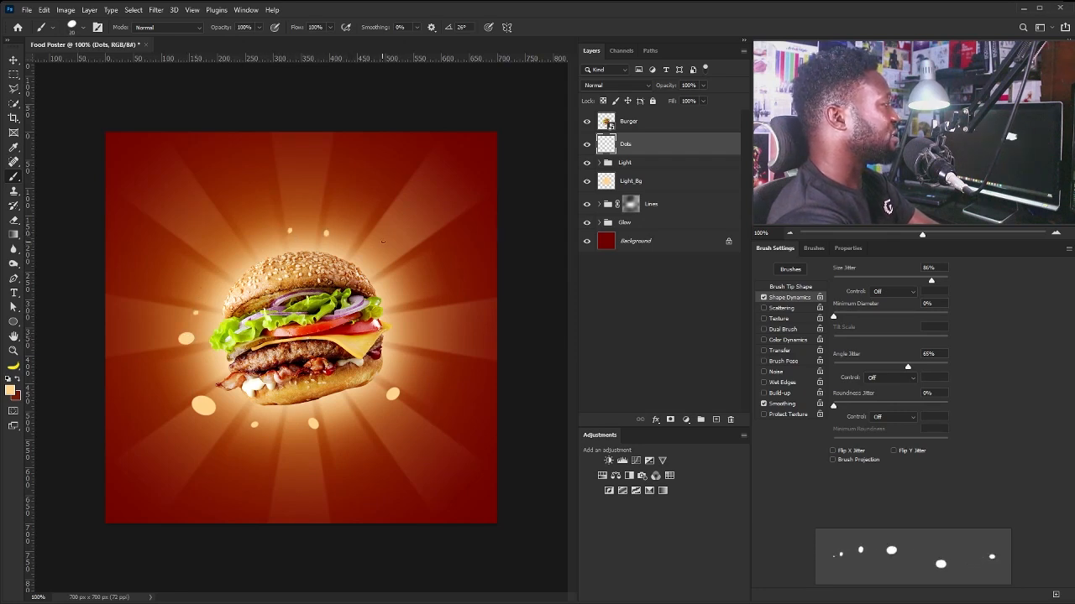
click(407, 260)
key(bracketright)
key(bracketright)
key(bracketright)
click(440, 299)
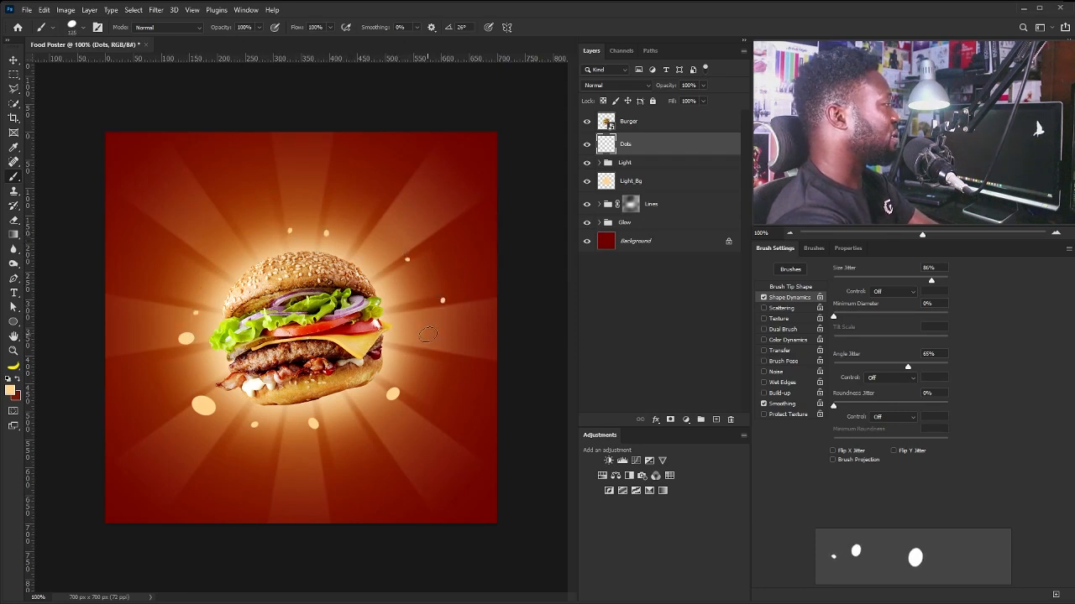
click(427, 334)
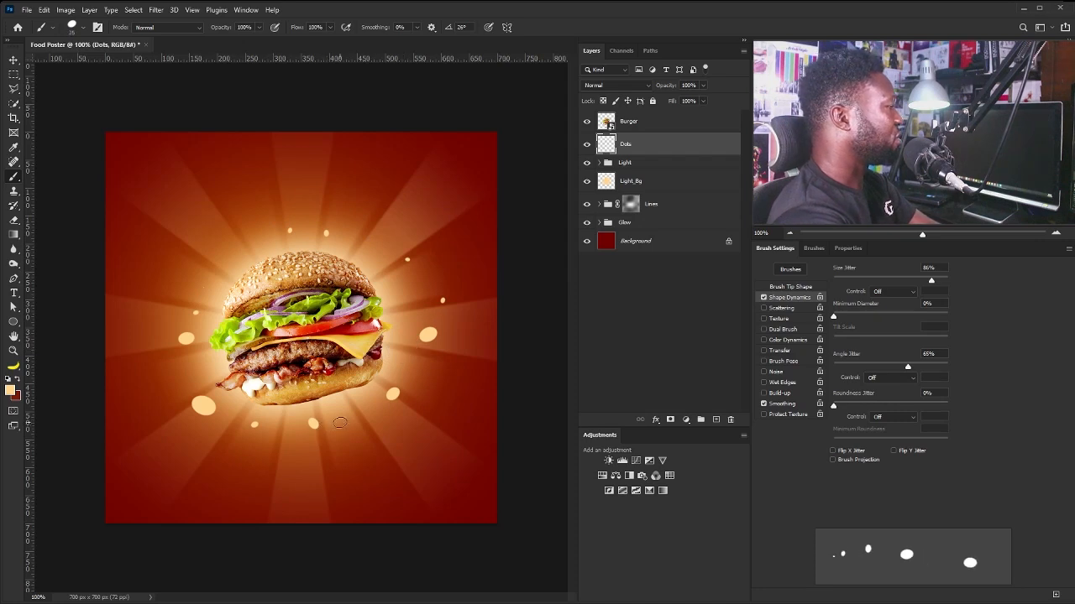
key(bracketleft)
key(bracketleft)
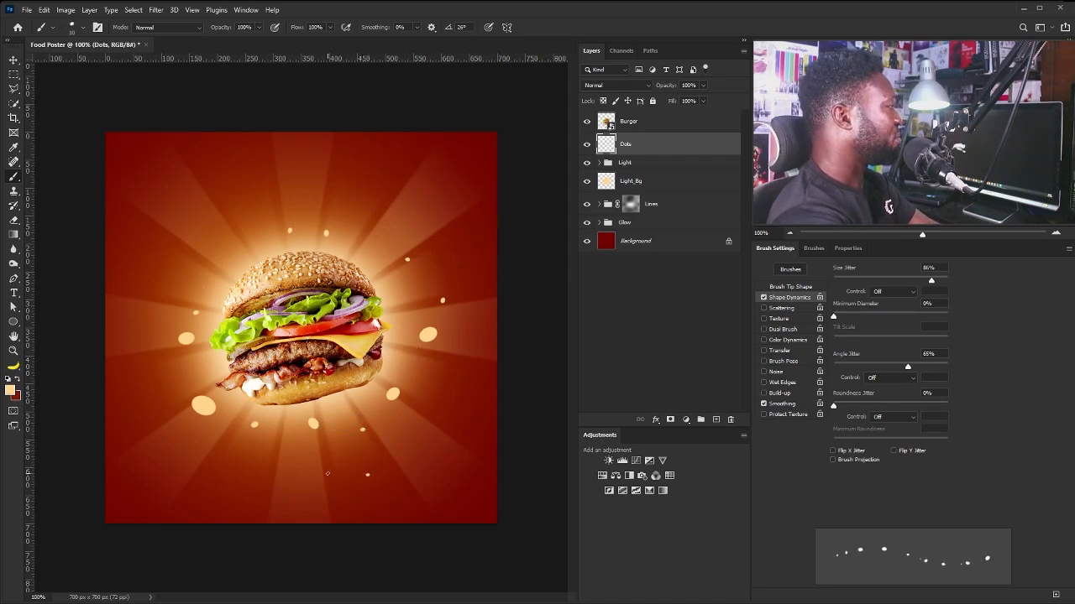
click(286, 450)
key(bracketright)
key(bracketright)
key(bracketright)
click(201, 224)
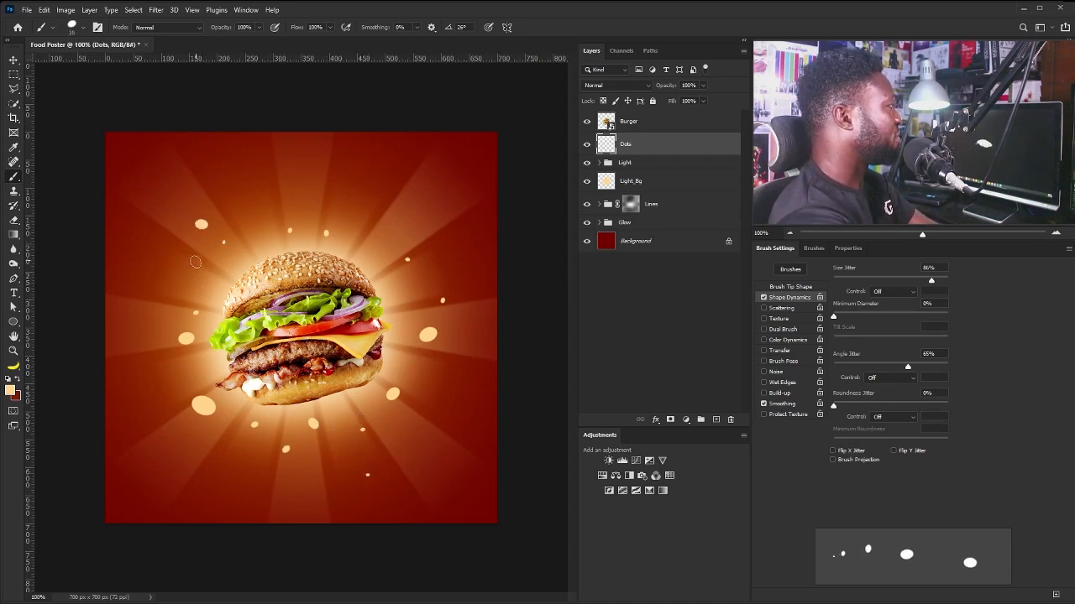
click(190, 269)
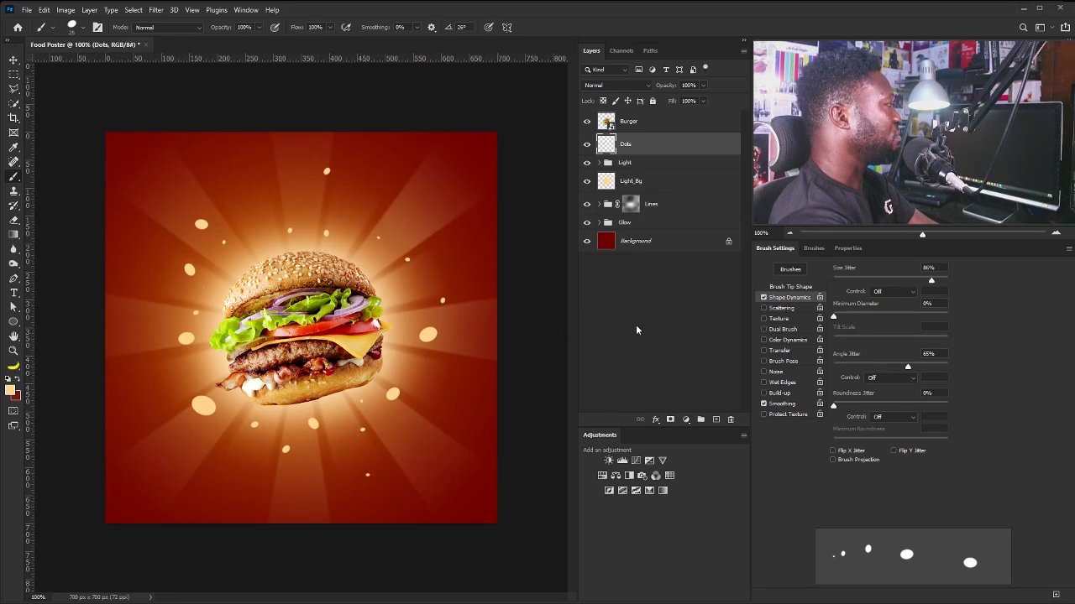
Add a new empty layer above Dots and name it Red_Dots.
click(717, 421)
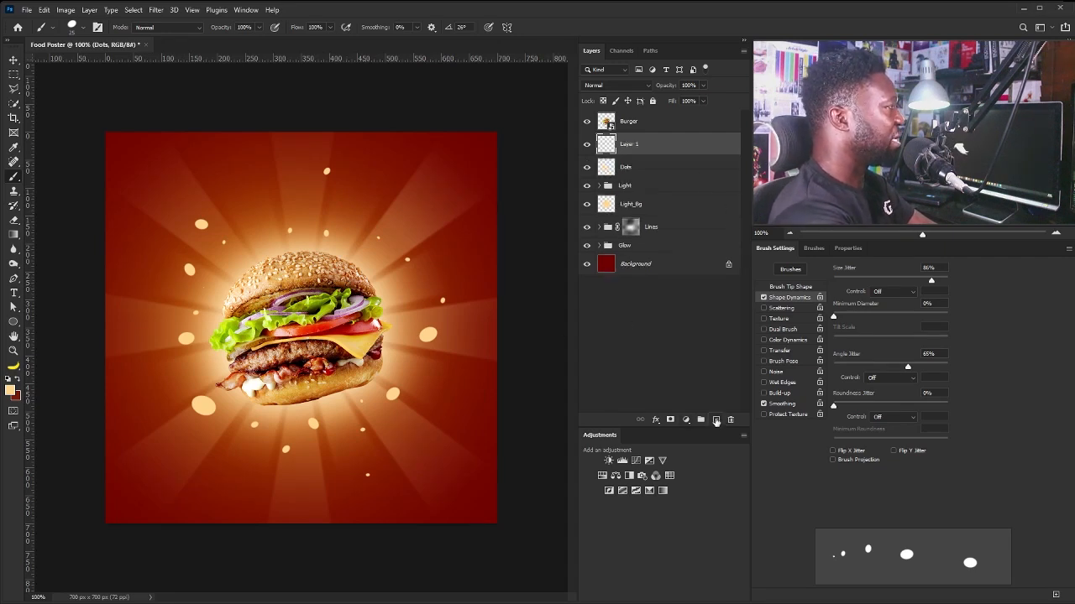
double_click(629, 146)
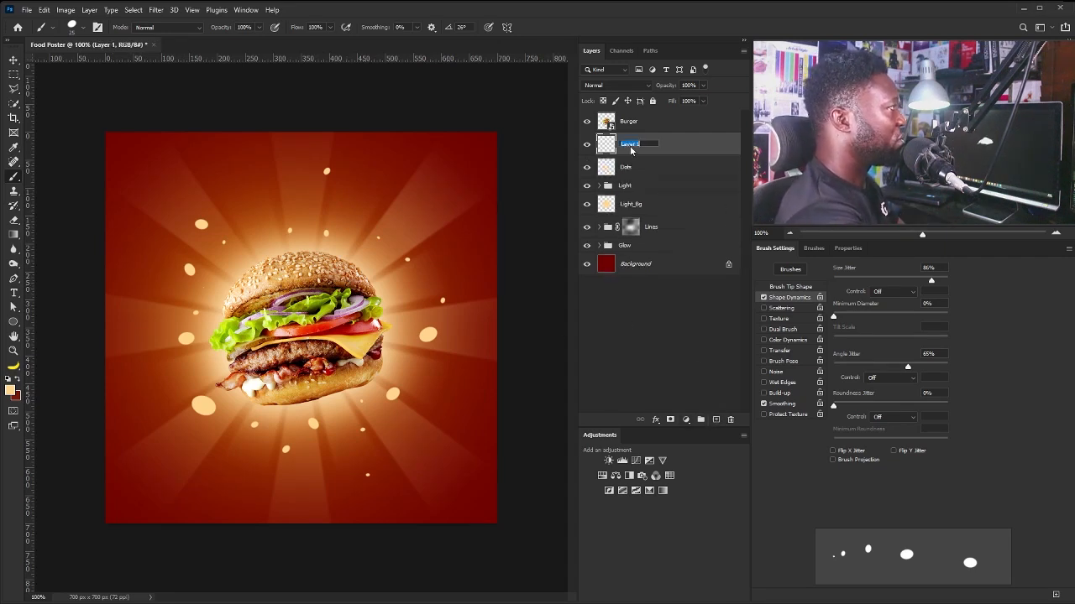
text(Ra)
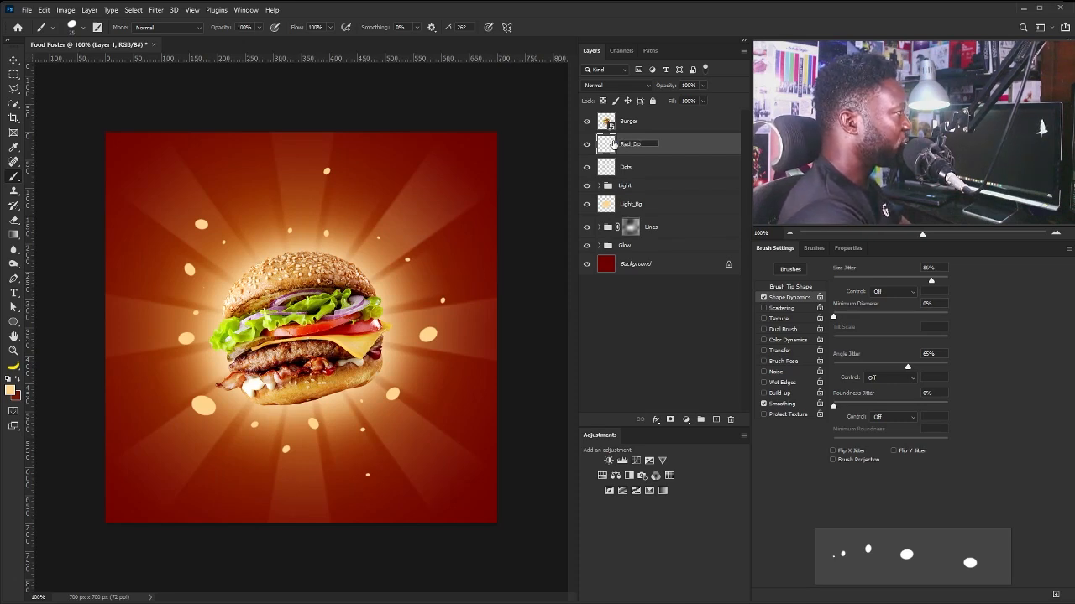
key(Return)
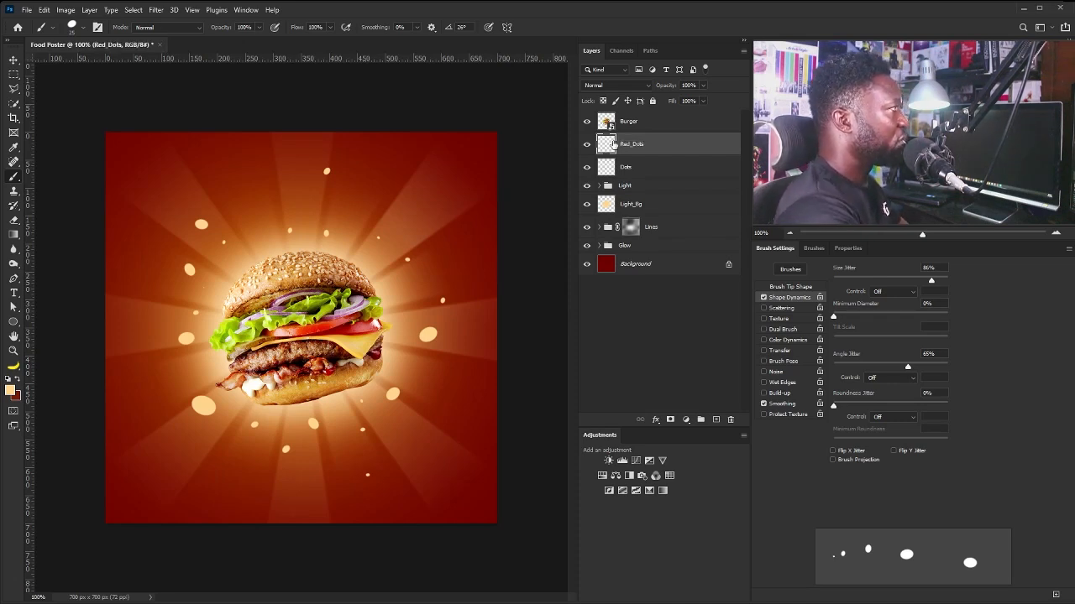
Make a slightly brighter dark red the foreground colour and resize the brush for red dots.
click(17, 379)
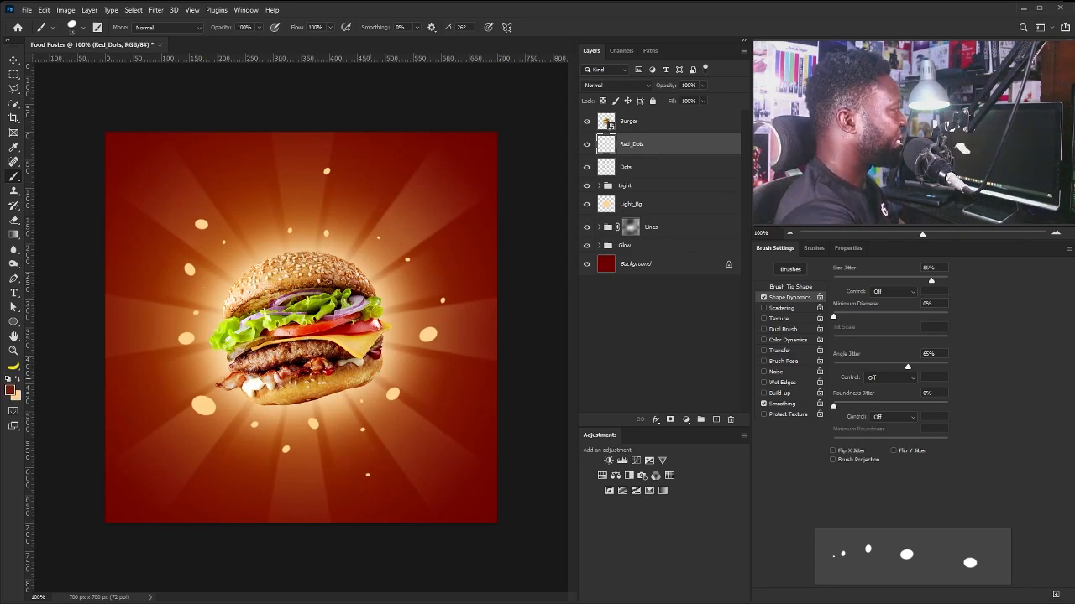
click(11, 389)
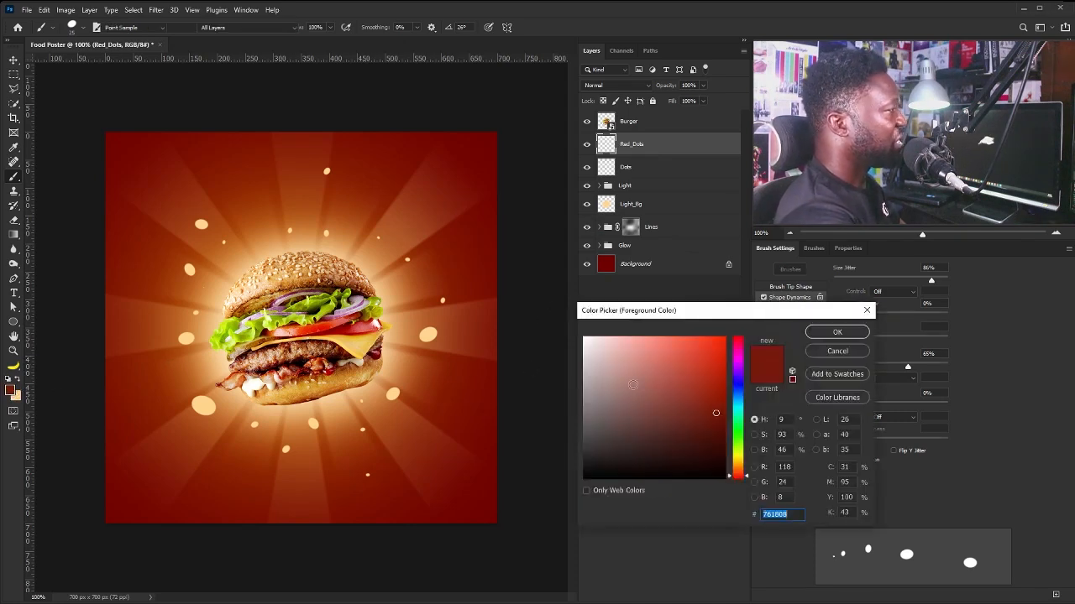
drag(725, 396, 726, 395)
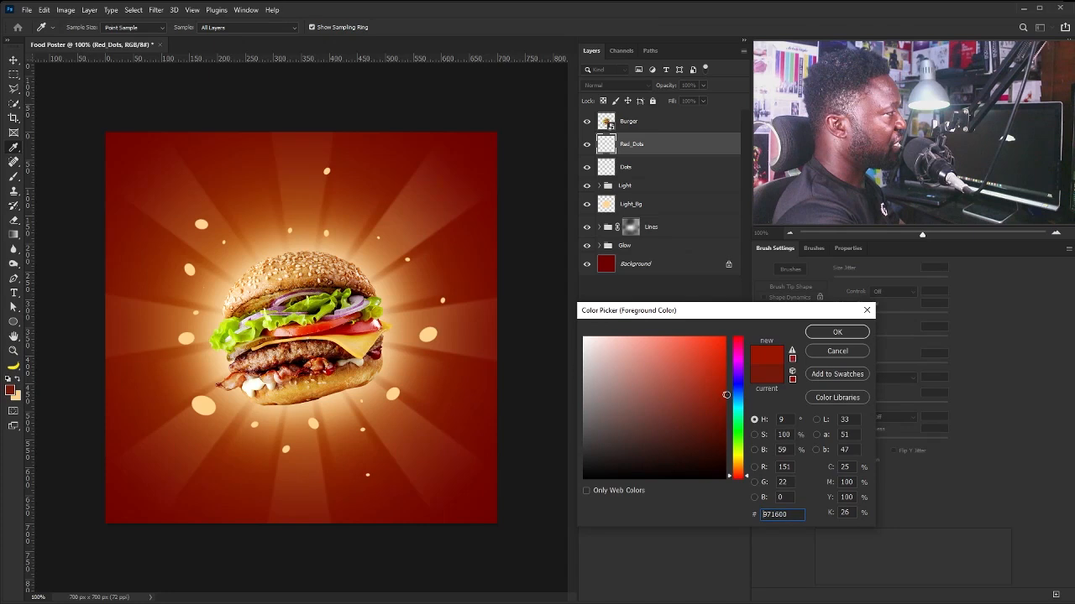
click(810, 336)
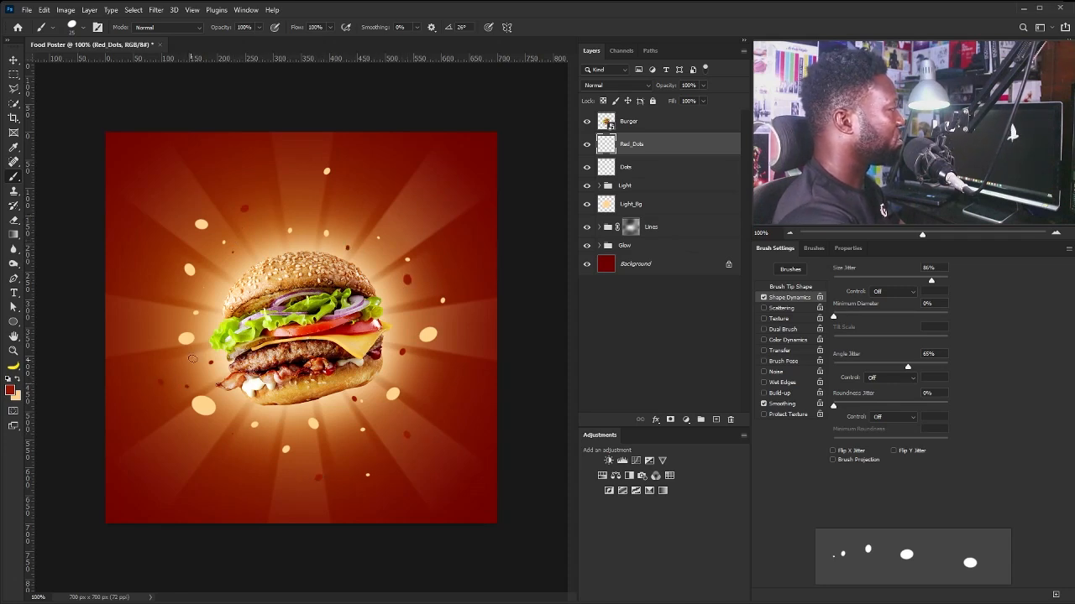
key(bracketright)
key(bracketright)
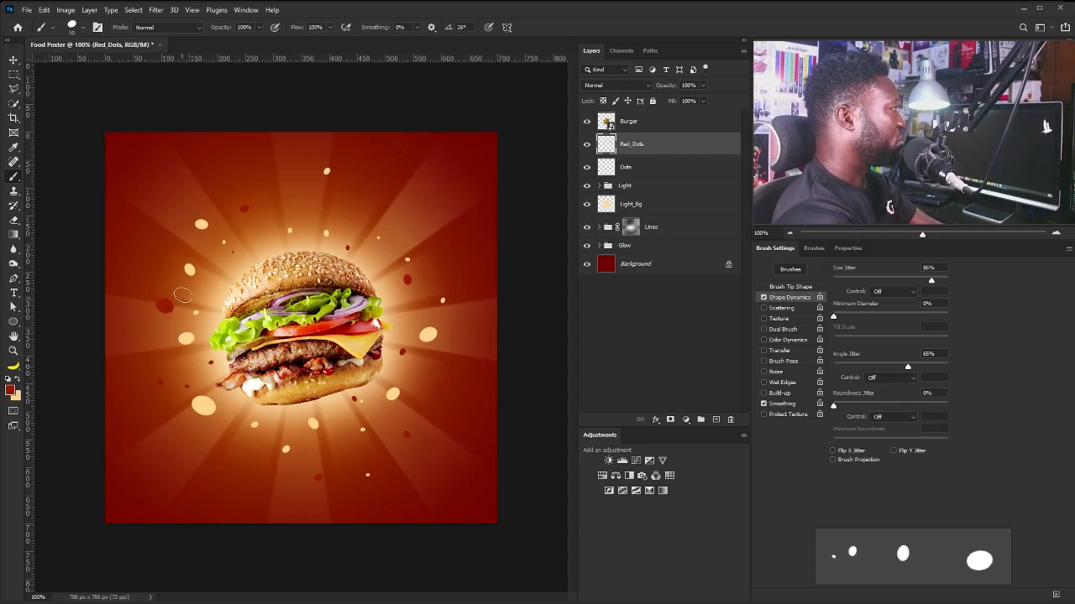
key(bracketleft)
key(bracketleft)
key(bracketleft)
key(bracketleft)
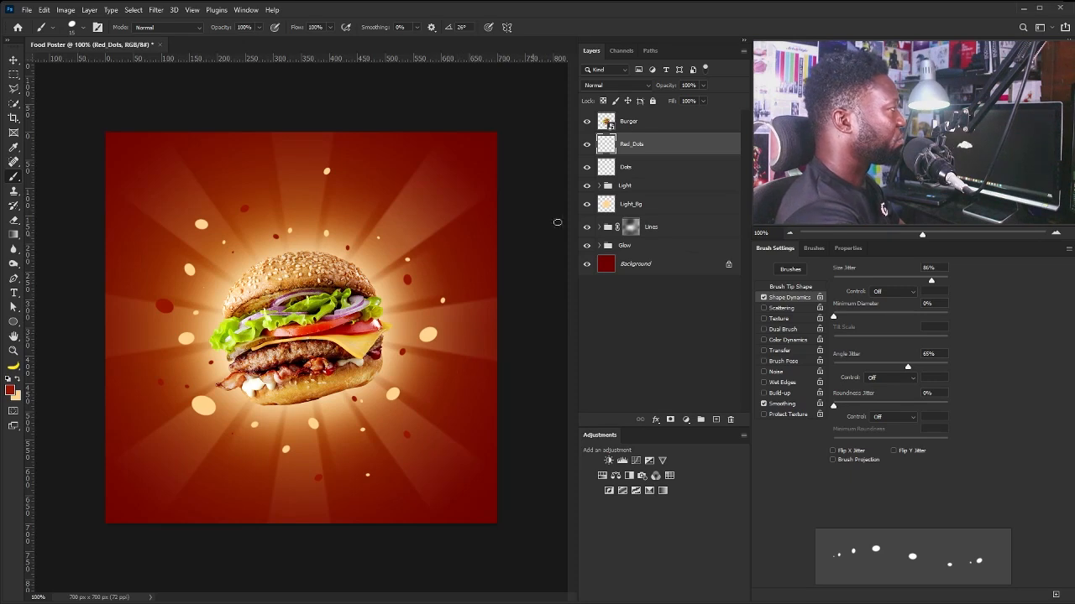
Set the blend mode of both the Red_Dots and Dots layers to Color Dodge.
click(617, 85)
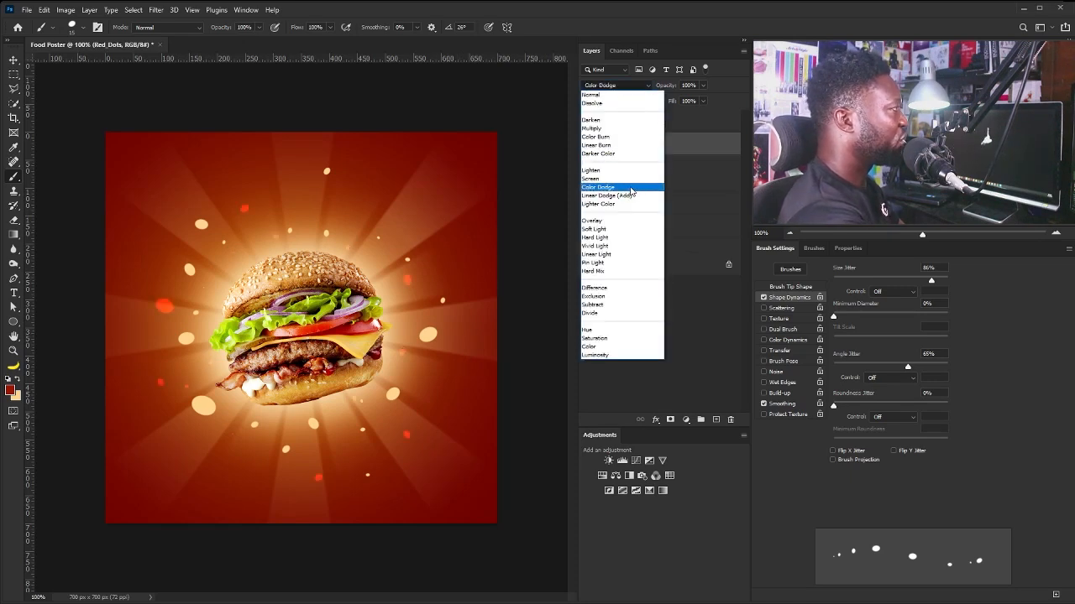
click(631, 188)
click(635, 169)
click(617, 85)
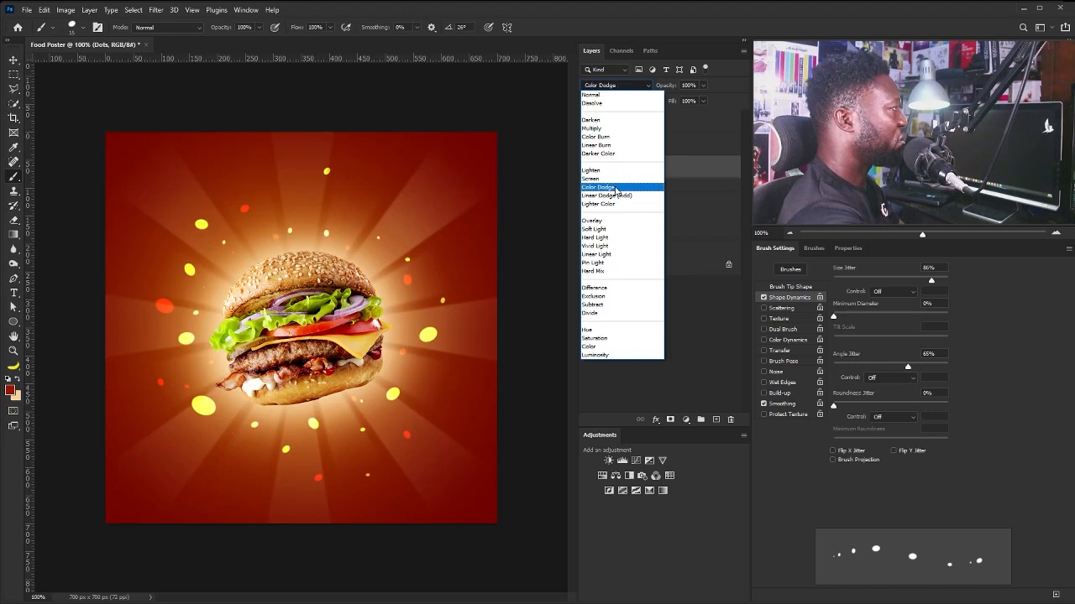
click(618, 187)
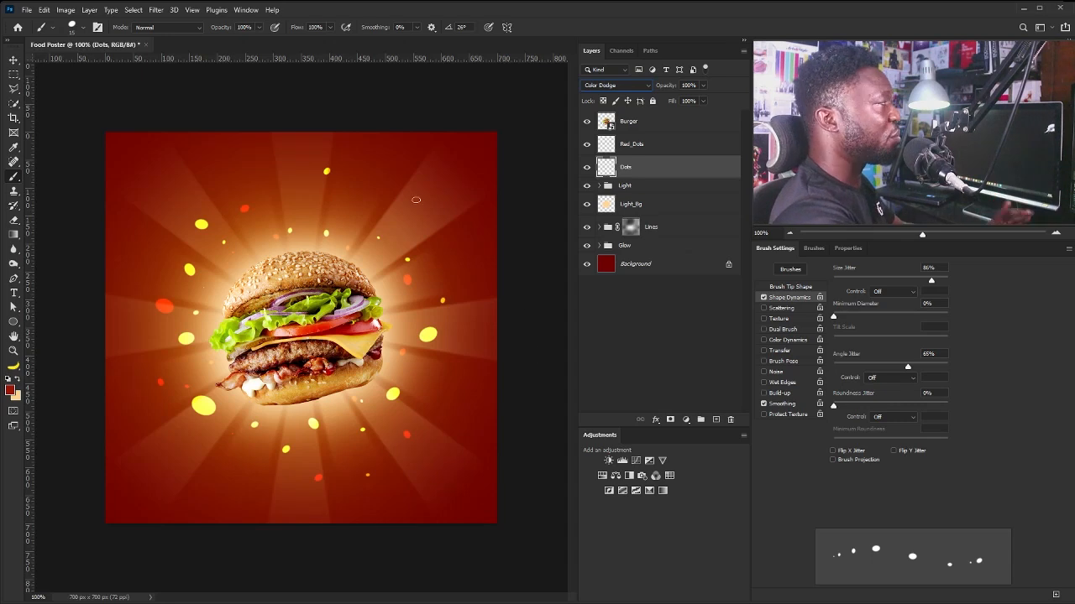
Apply a Radial Blur with amount about 1 to the yellow Dots layer.
click(155, 10)
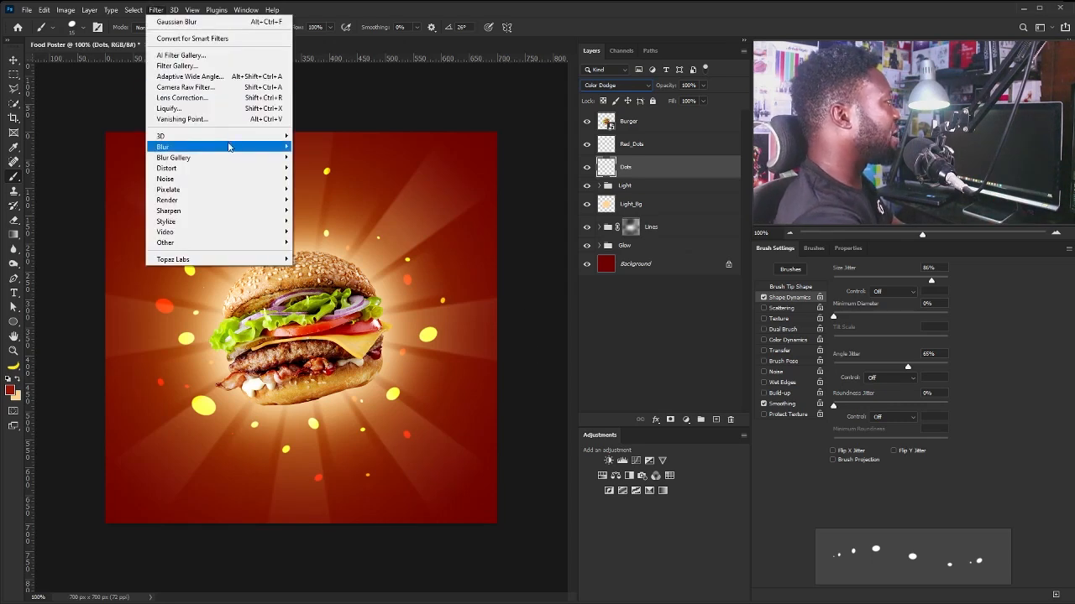
mouse_move(236, 152)
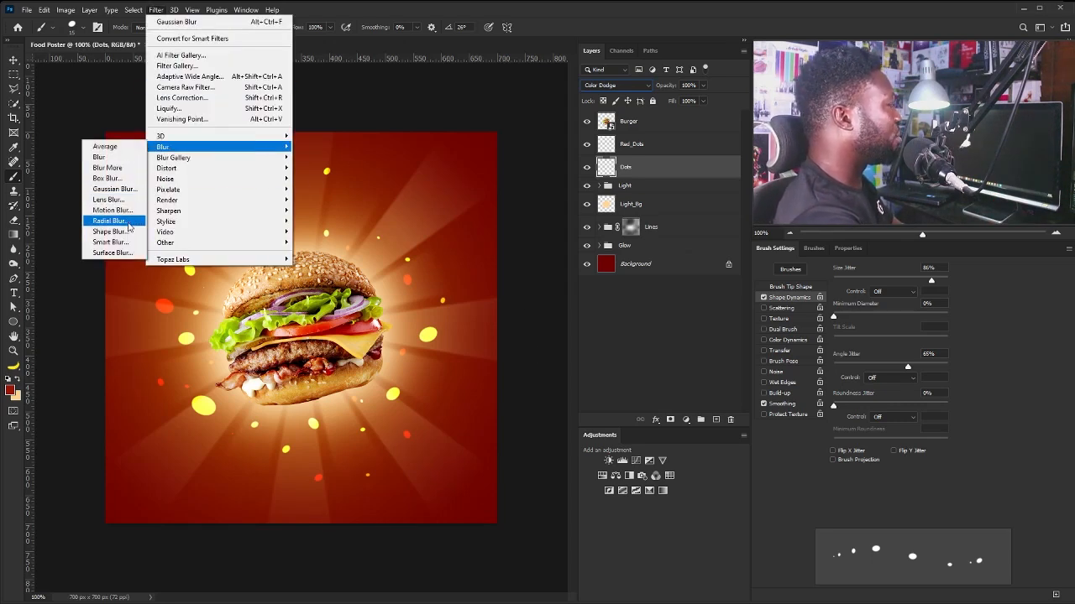
click(128, 222)
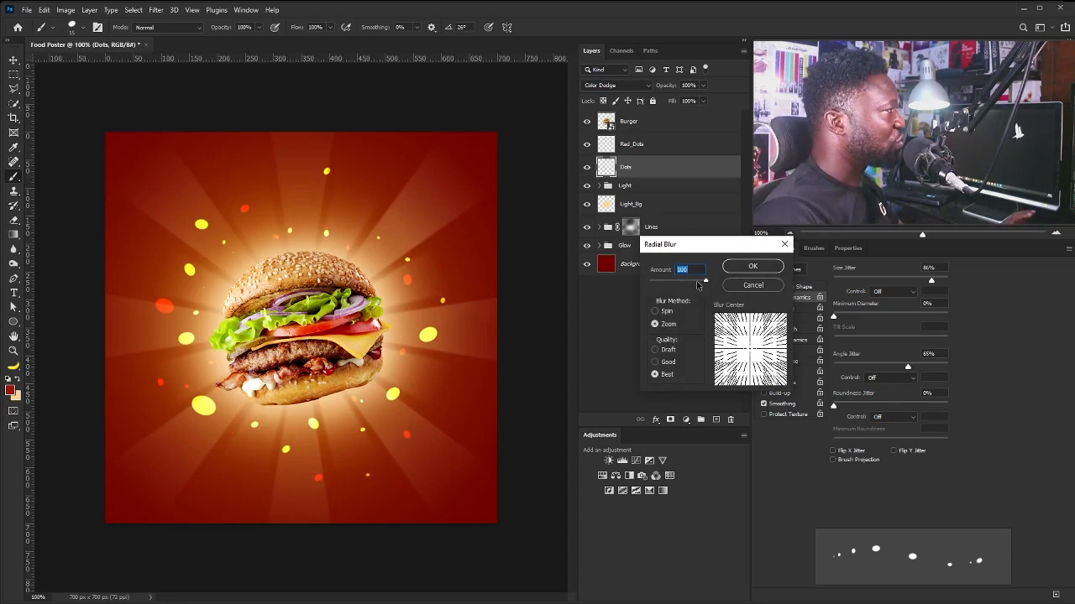
drag(712, 285, 653, 285)
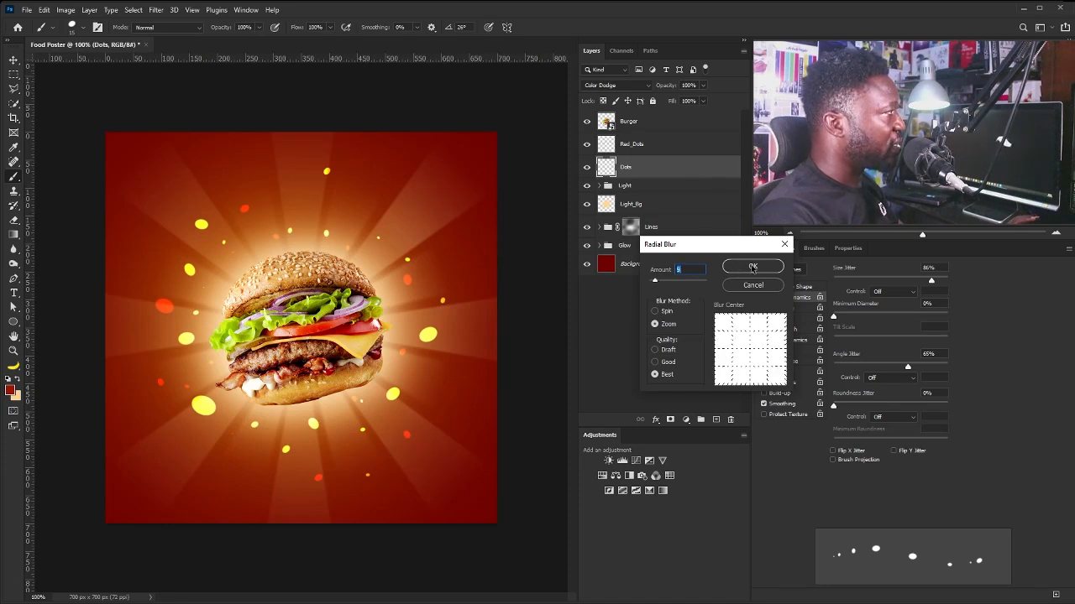
click(752, 267)
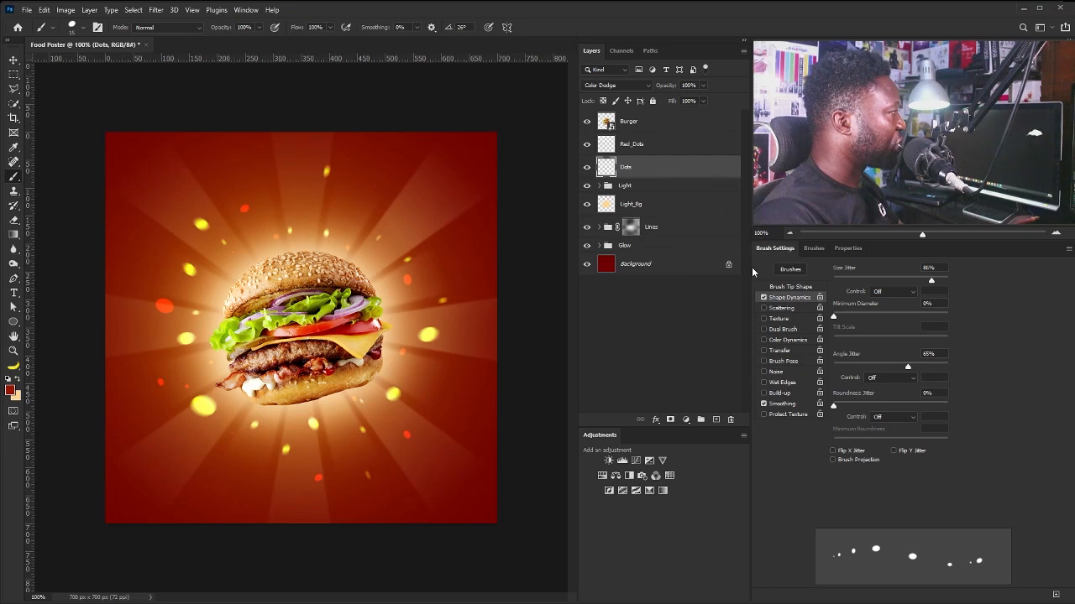
Apply a Radial Blur with amount 6 to the Red_Dots layer, then return to the Move tool.
key(alt+bracketright)
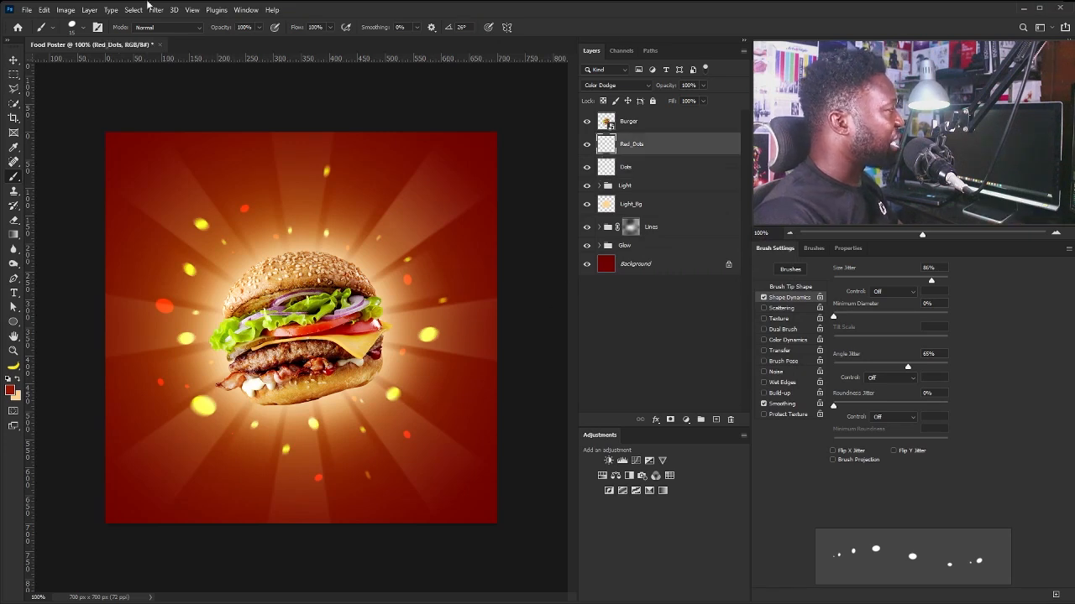
click(155, 9)
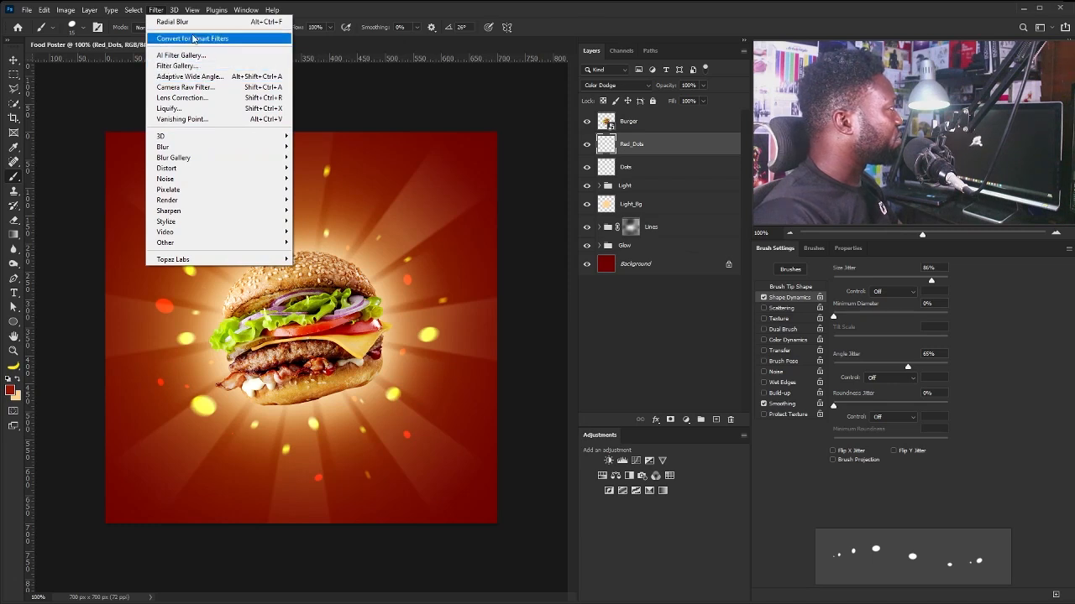
mouse_move(277, 147)
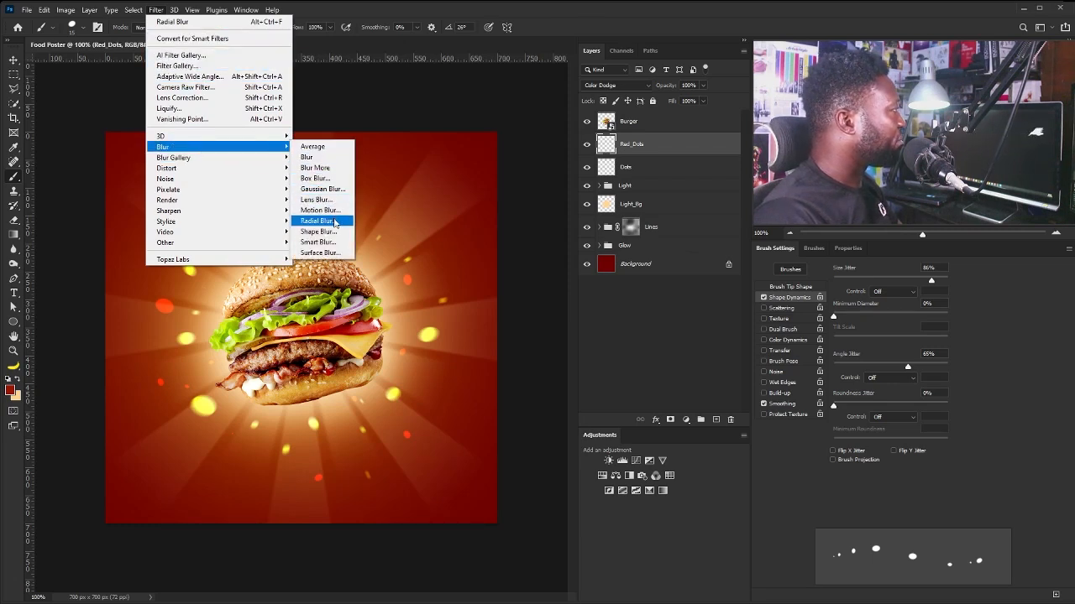
click(341, 222)
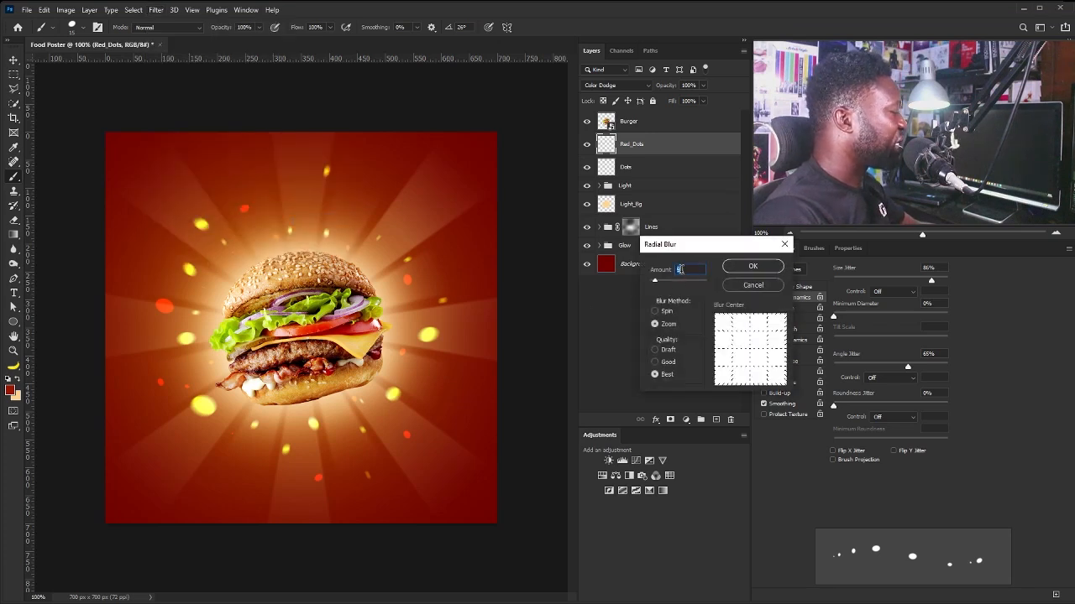
text(6)
click(742, 267)
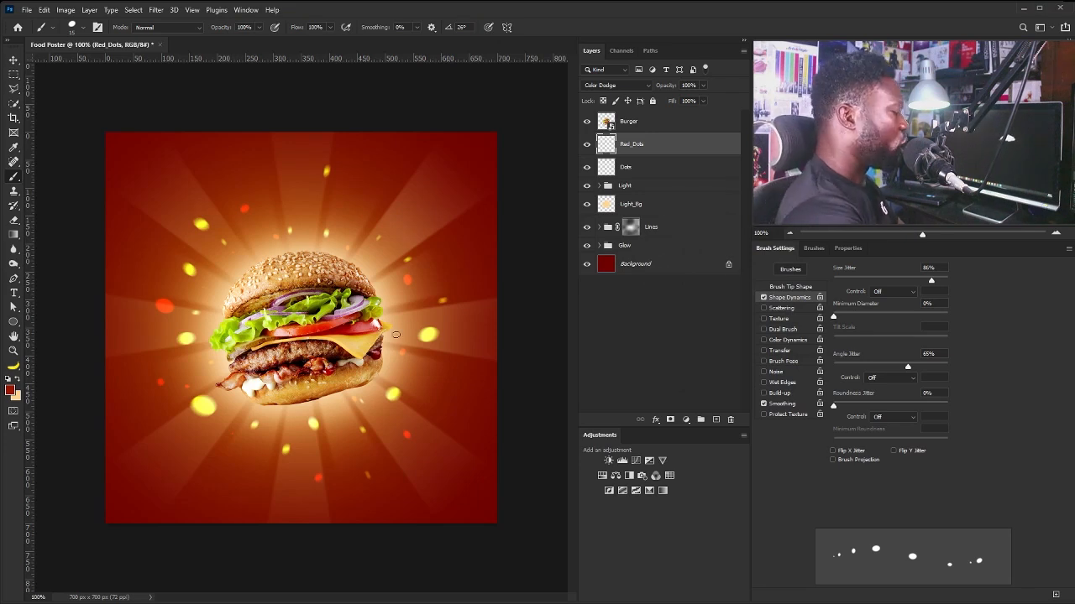
key(v)
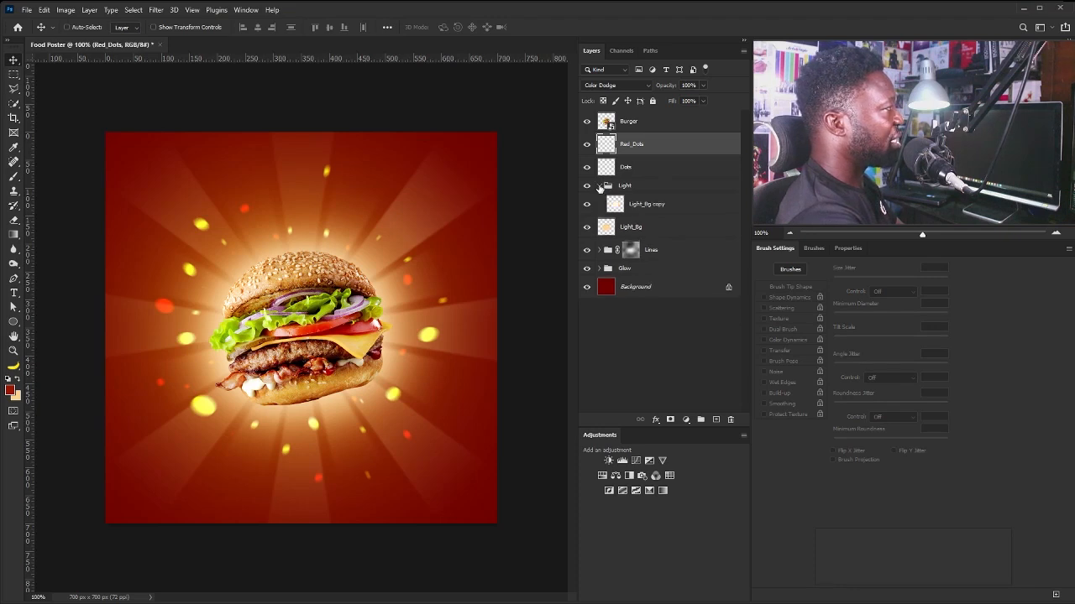
Duplicate the Light group and set the Light copy group to Color Dodge.
click(642, 188)
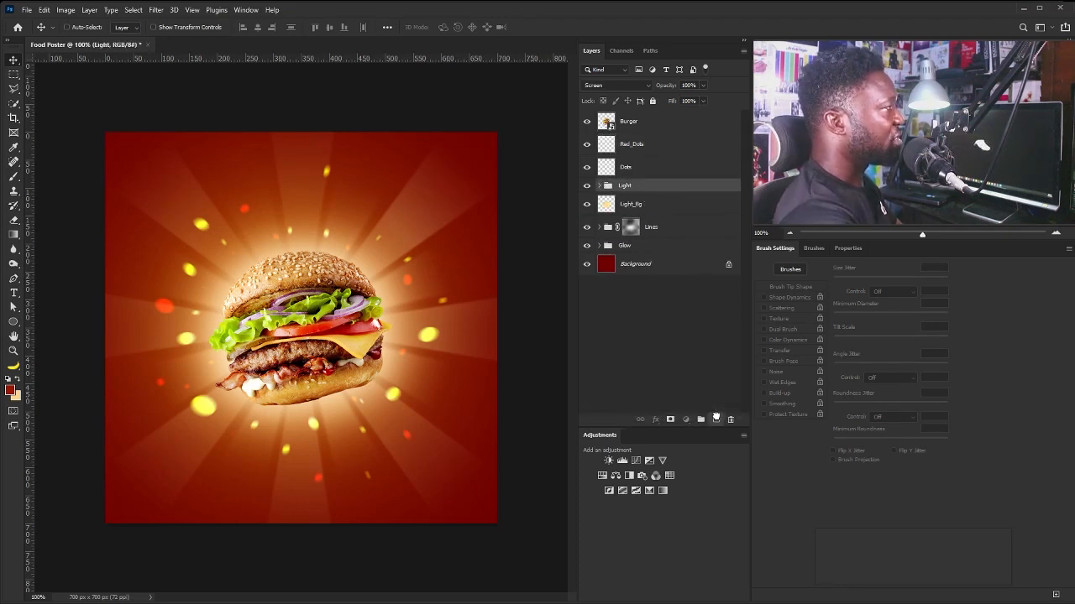
key(ctrl+j)
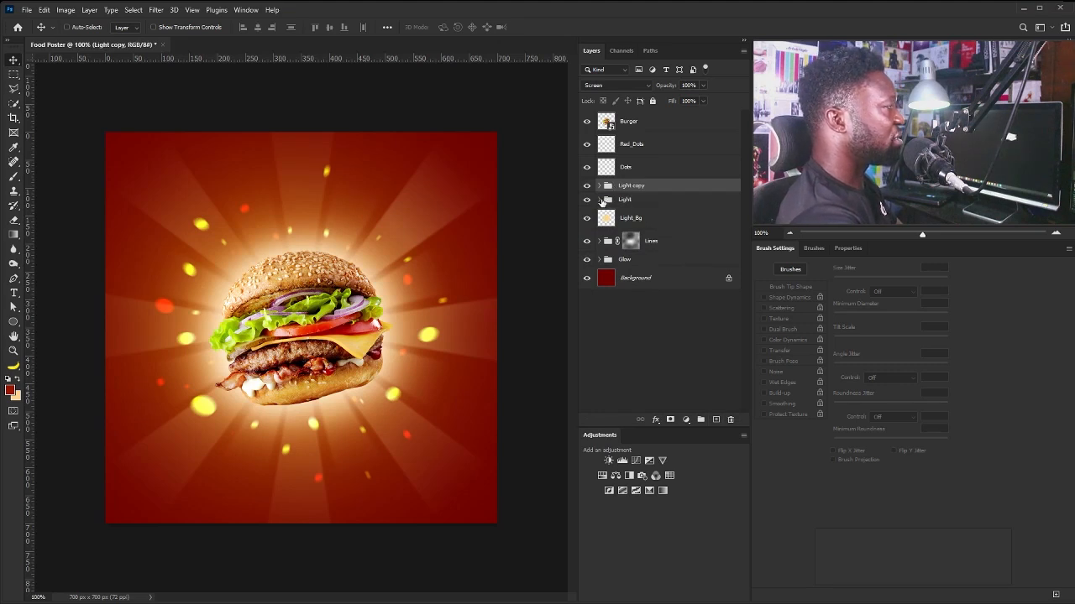
click(626, 85)
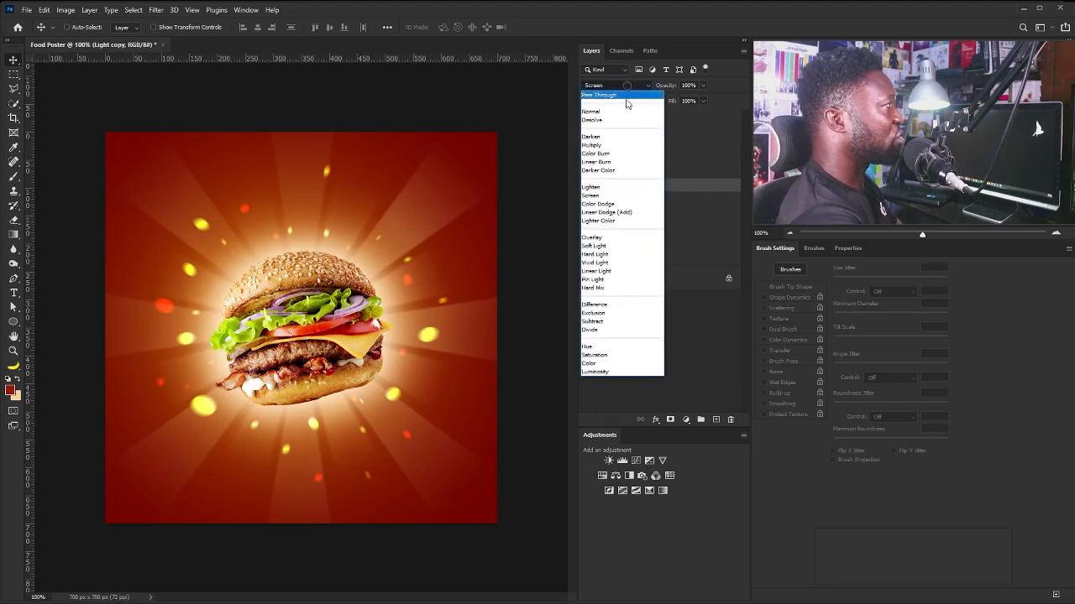
click(615, 204)
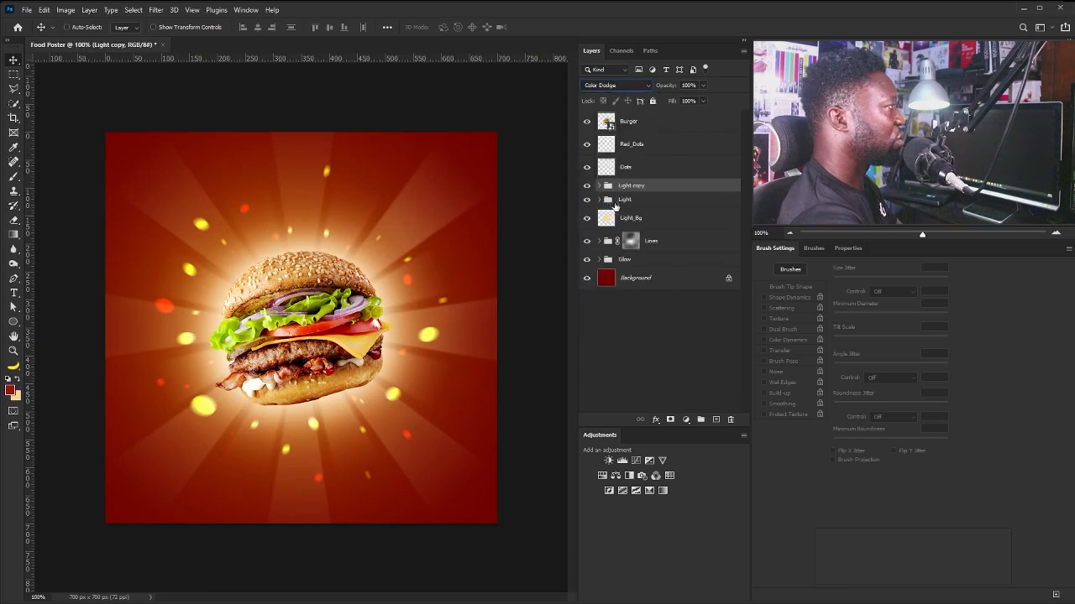
Replace the Light_Bg copy layer inside Light copy with a new empty Layer 1.
click(598, 185)
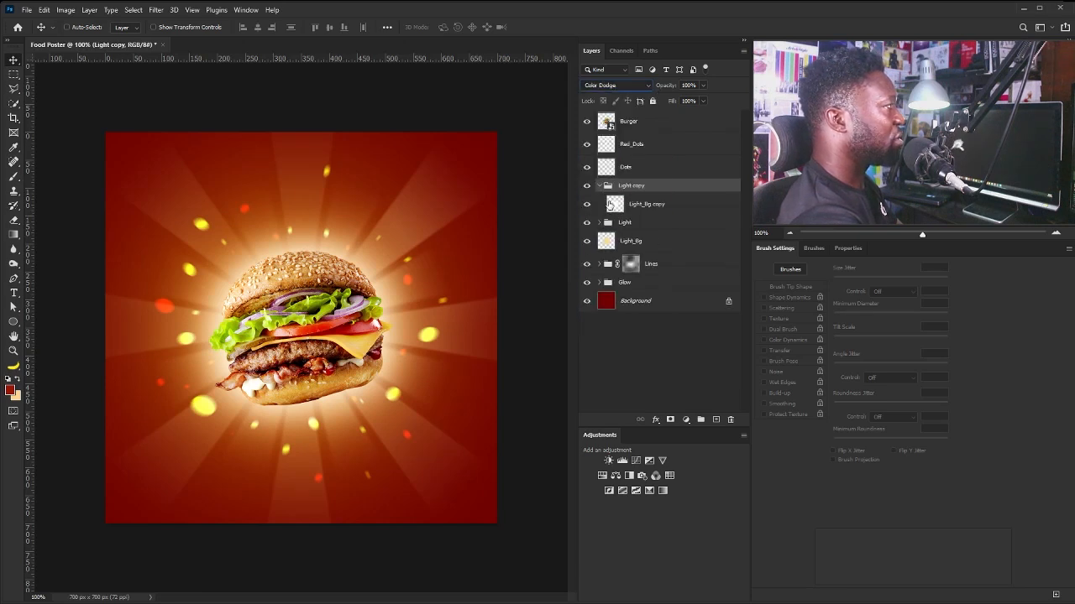
drag(609, 204, 730, 419)
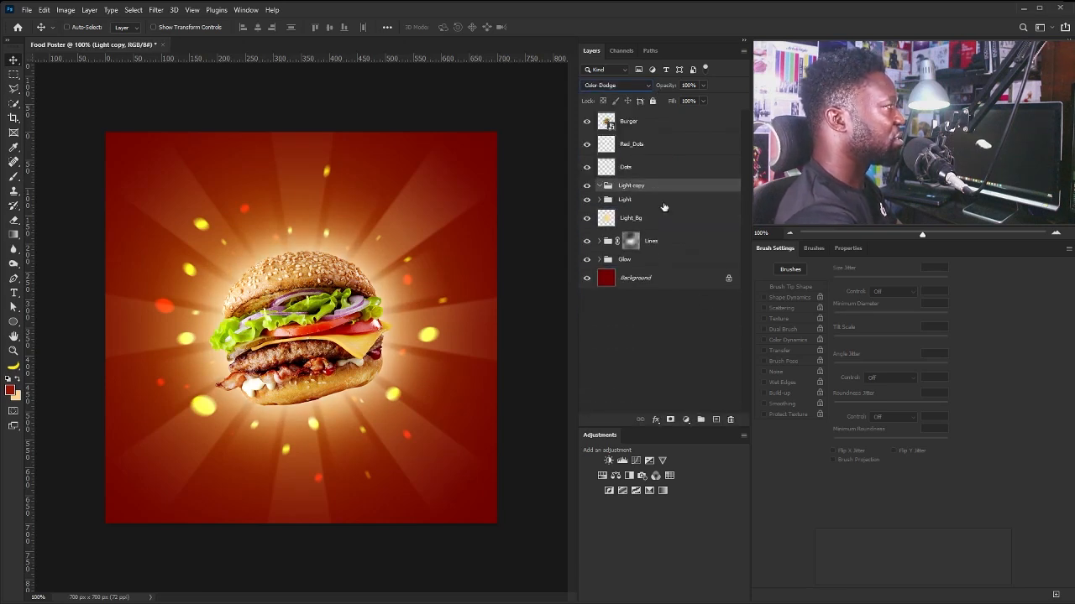
click(716, 420)
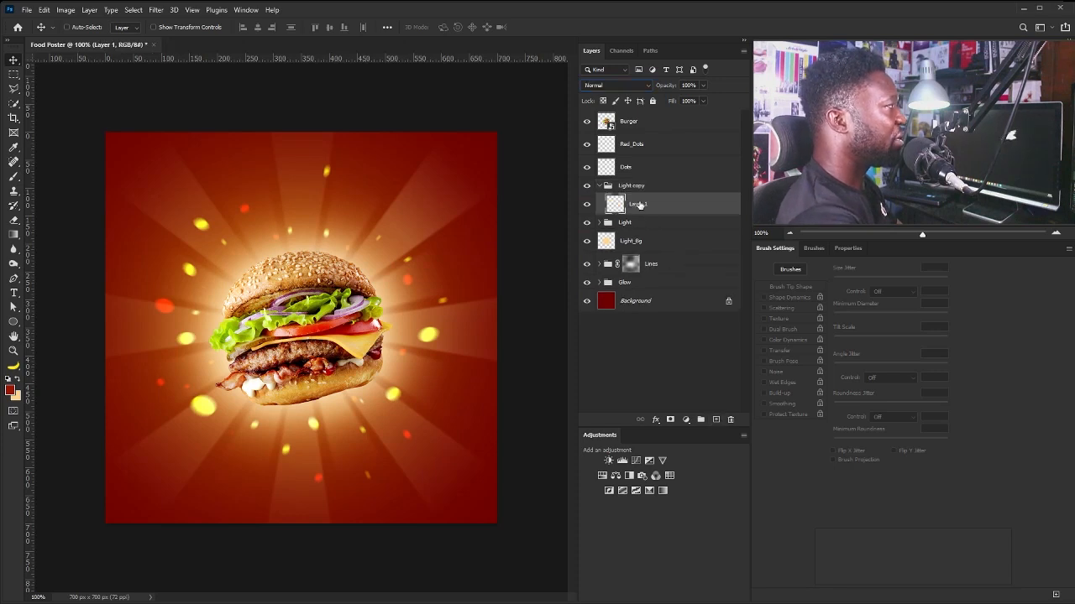
drag(615, 203, 640, 199)
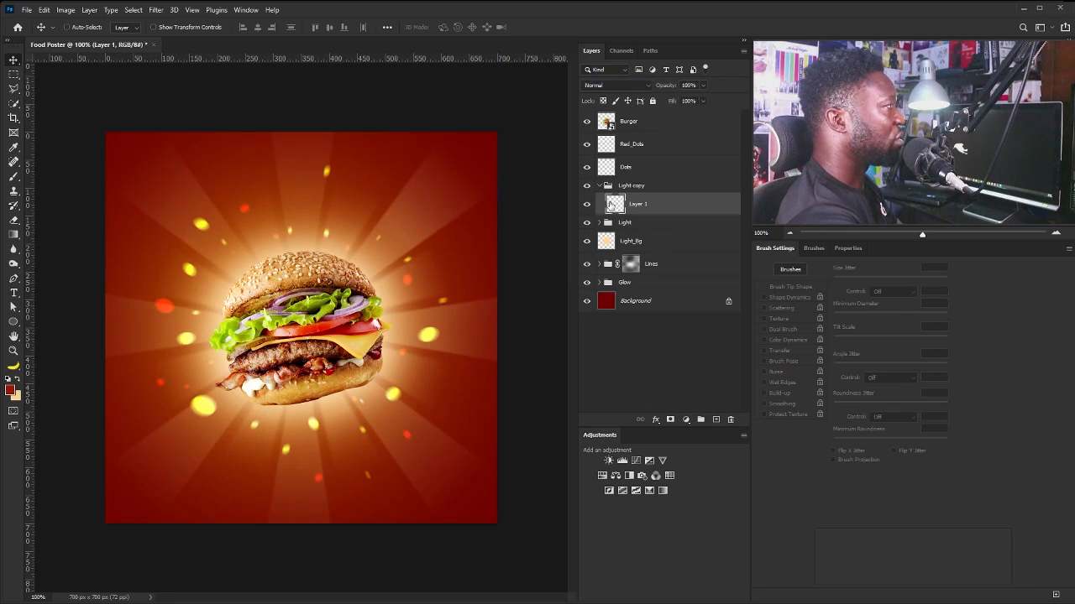
Switch to a soft round brush at 80 px with Shape Dynamics off and Transfer on.
key(b)
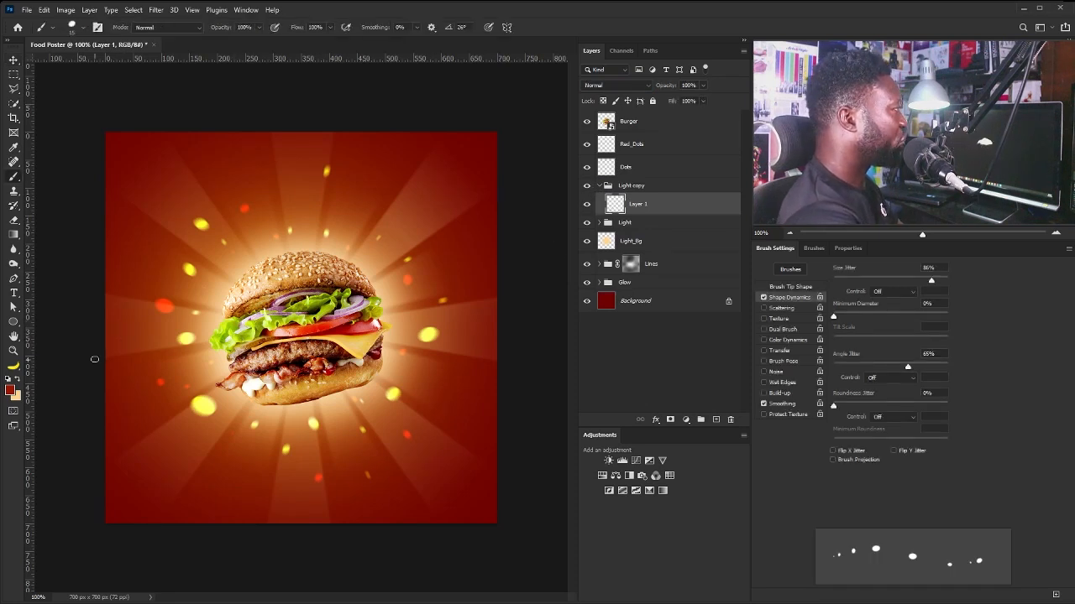
click(790, 286)
click(841, 273)
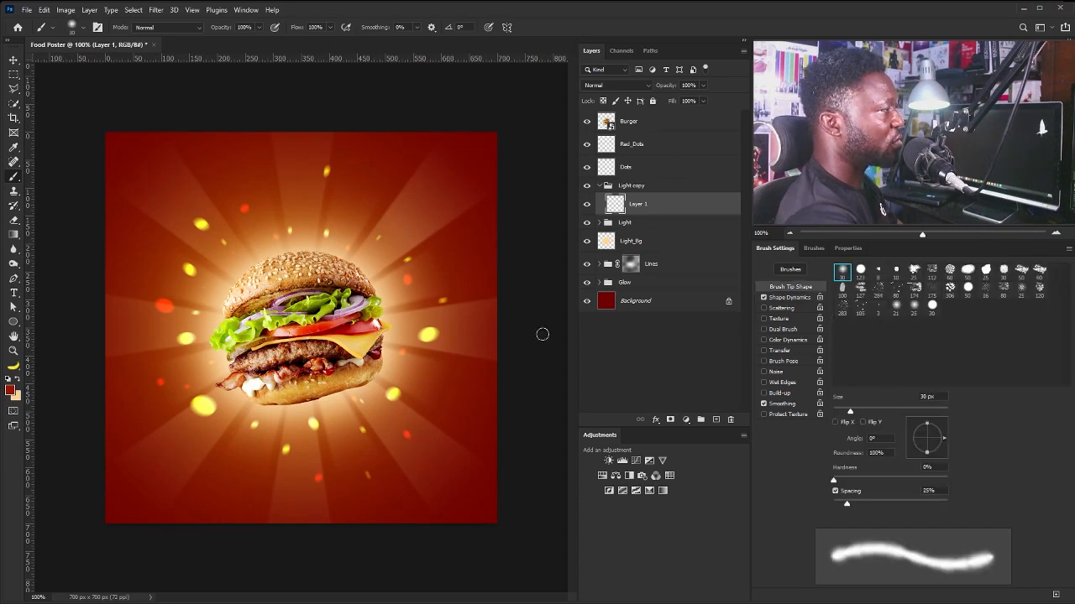
click(764, 298)
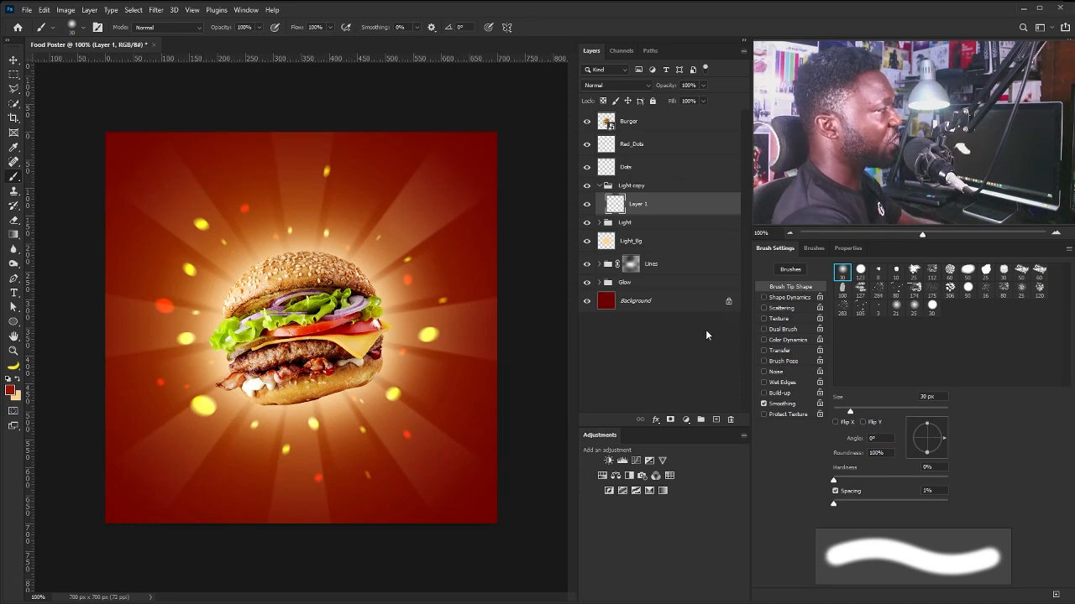
key(bracketright)
key(bracketright)
key(bracketright)
key(bracketright)
key(bracketright)
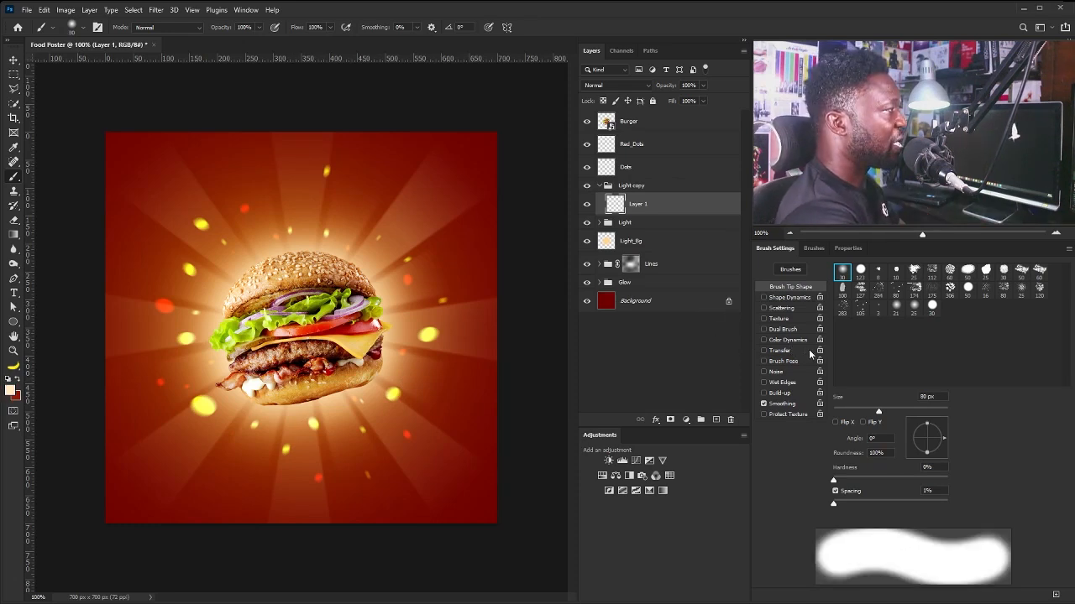
click(766, 351)
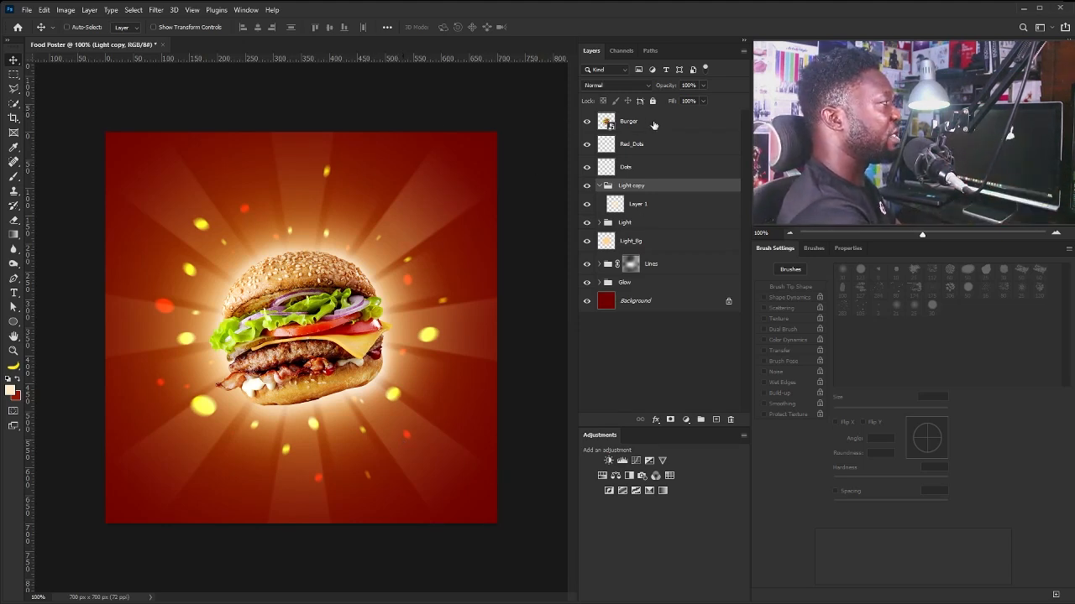
Add a darkening Curves adjustment above Burger and invert its mask to hide the effect.
click(603, 122)
click(636, 461)
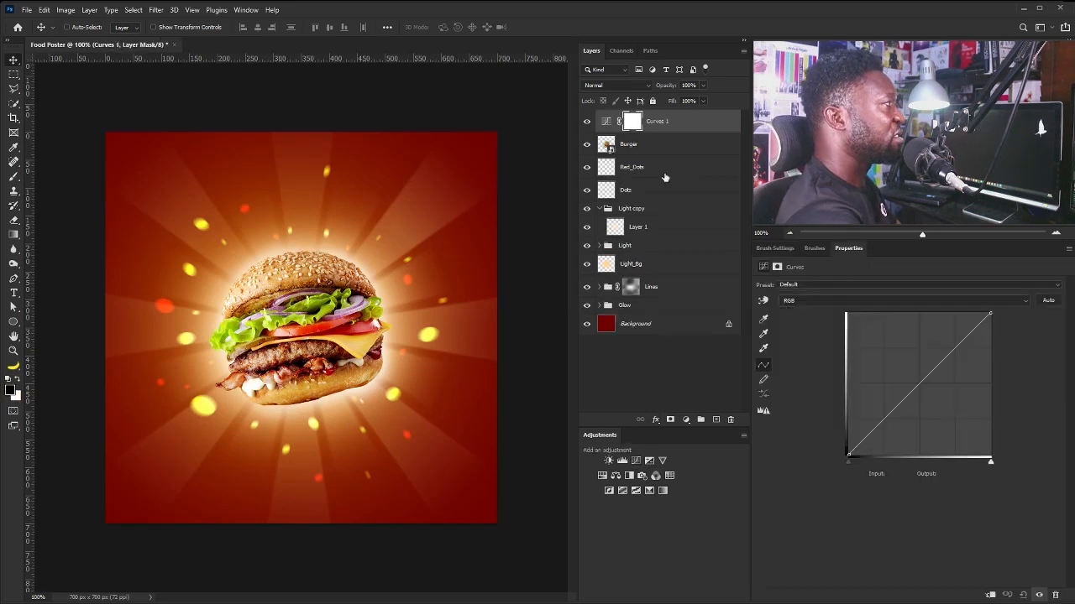
drag(916, 387, 939, 417)
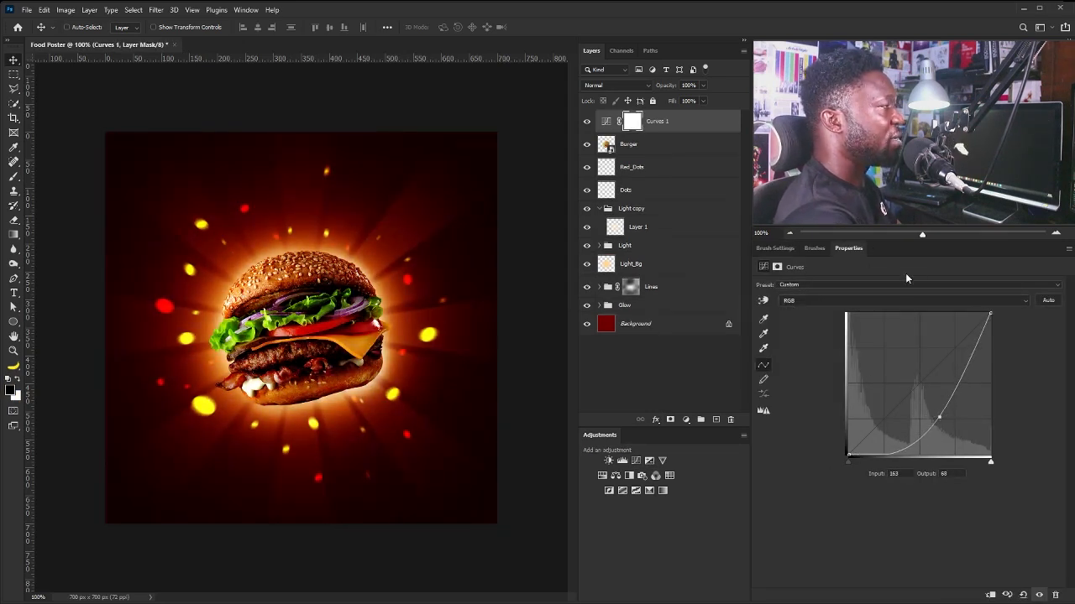
drag(939, 418, 940, 411)
key(ctrl+i)
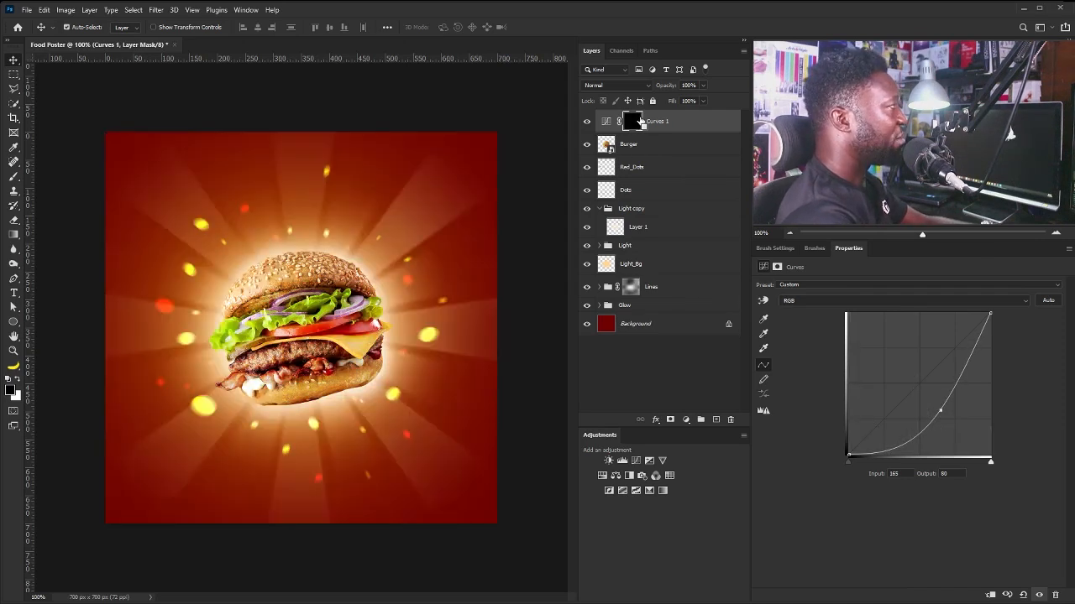
Paint white with a large soft brush on the mask to darken the lower-right corner.
key(b)
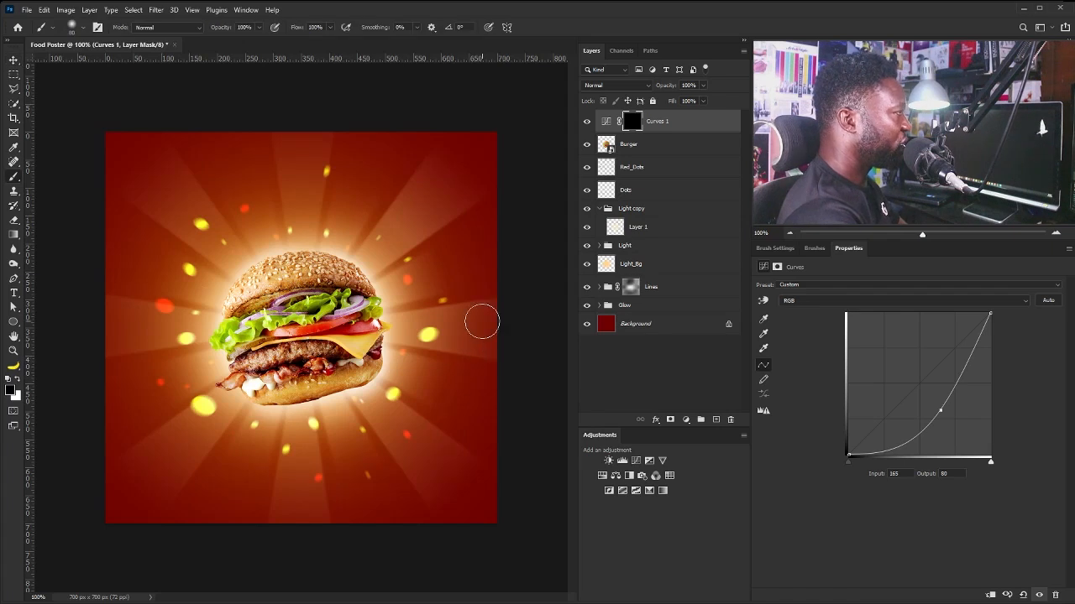
key(bracketright)
key(bracketright)
key(bracketright)
key(bracketright)
key(bracketright)
key(bracketright)
key(bracketright)
key(bracketright)
key(bracketleft)
key(bracketright)
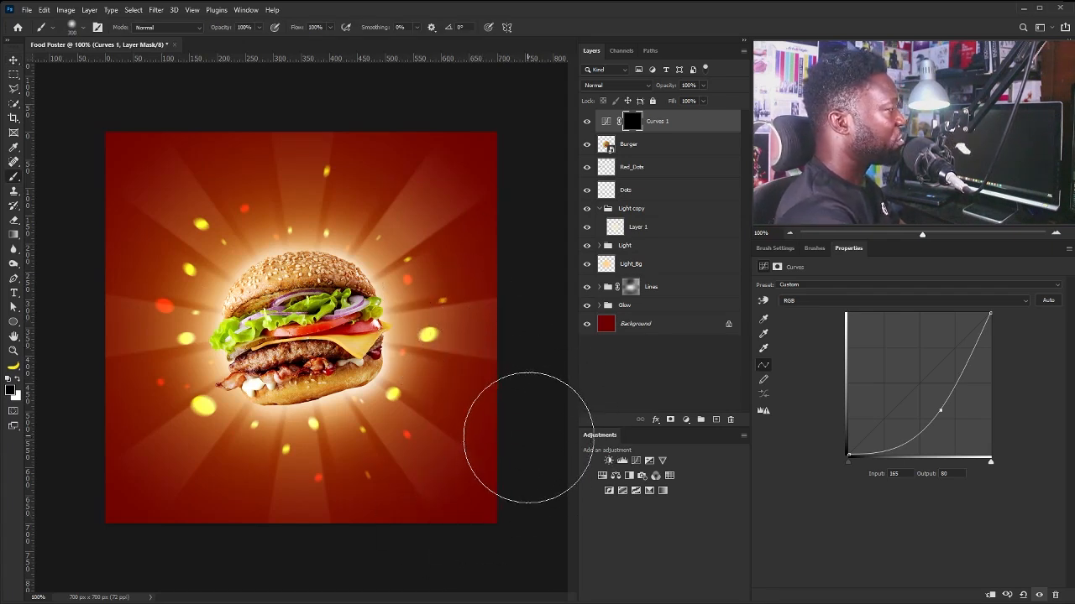
key(x)
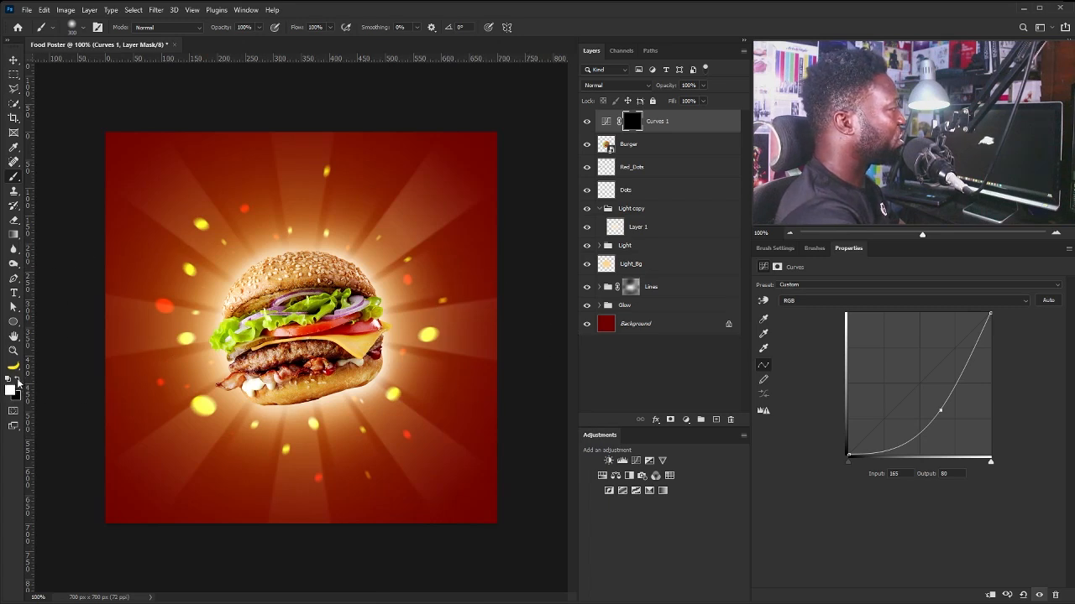
drag(550, 429, 466, 542)
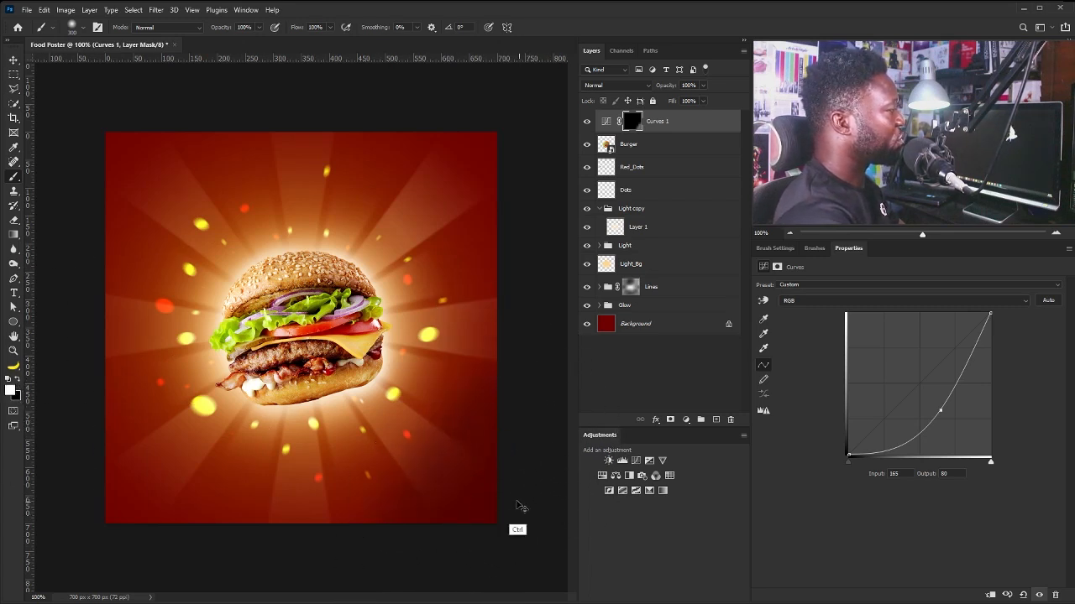
drag(480, 409, 451, 431)
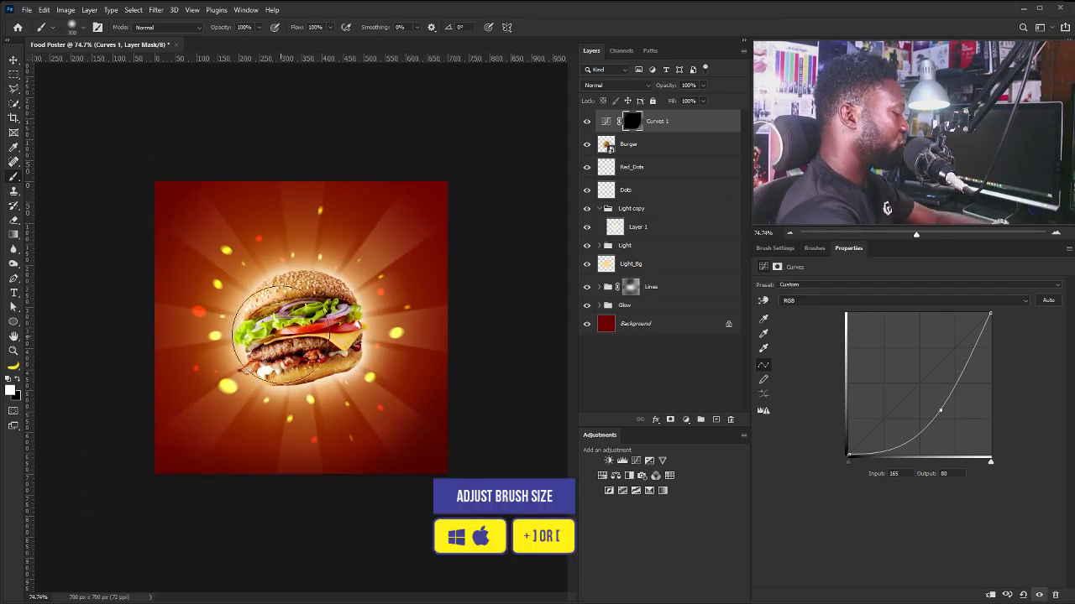
Paint the mask with a ~600 px brush to darken all poster edges, undoing a stray dab at the top.
key(bracketright)
key(bracketright)
key(bracketright)
key(bracketright)
key(bracketright)
key(bracketleft)
key(bracketleft)
key(bracketleft)
key(bracketleft)
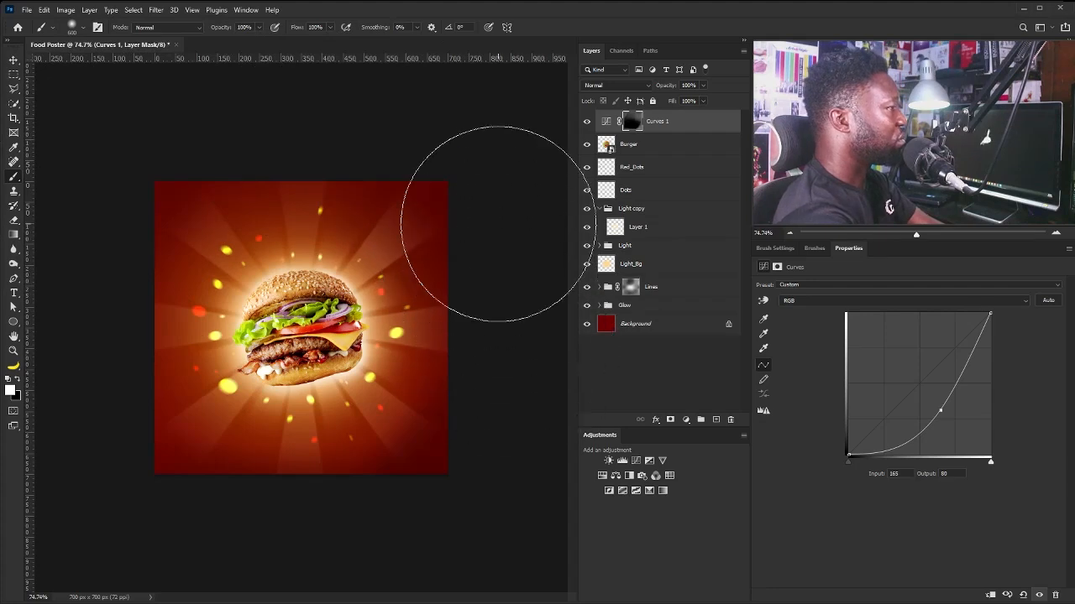
mouse_move(462, 221)
mouse_down()
mouse_move(437, 266)
mouse_move(488, 316)
mouse_move(477, 441)
mouse_move(284, 569)
mouse_up()
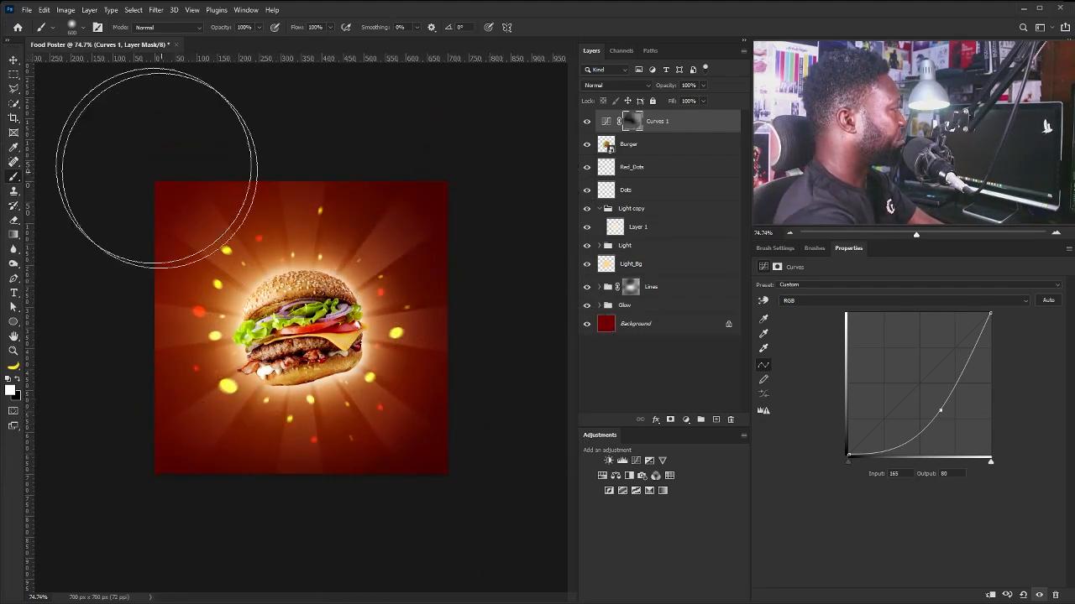
mouse_move(225, 122)
mouse_down()
mouse_move(96, 305)
mouse_move(119, 445)
mouse_up()
key(bracketleft)
key(bracketleft)
key(bracketleft)
key(bracketright)
key(bracketright)
key(bracketright)
key(bracketright)
key(bracketright)
key(bracketleft)
key(bracketleft)
key(bracketleft)
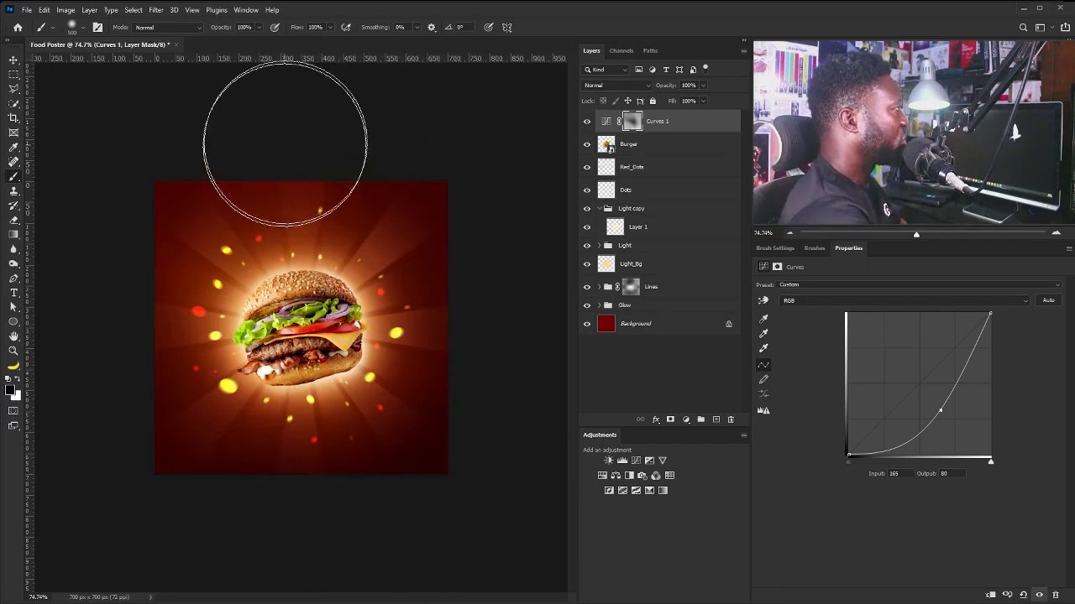
key(ctrl+z)
key(bracketleft)
key(bracketleft)
key(bracketleft)
key(bracketleft)
key(bracketleft)
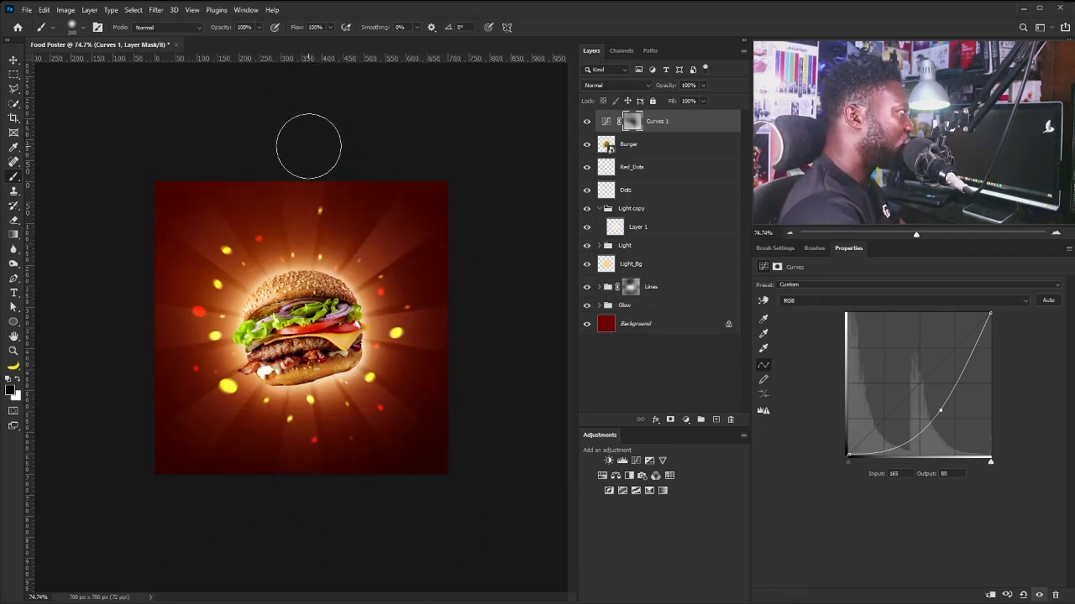
key(bracketright)
key(bracketright)
key(bracketright)
key(bracketright)
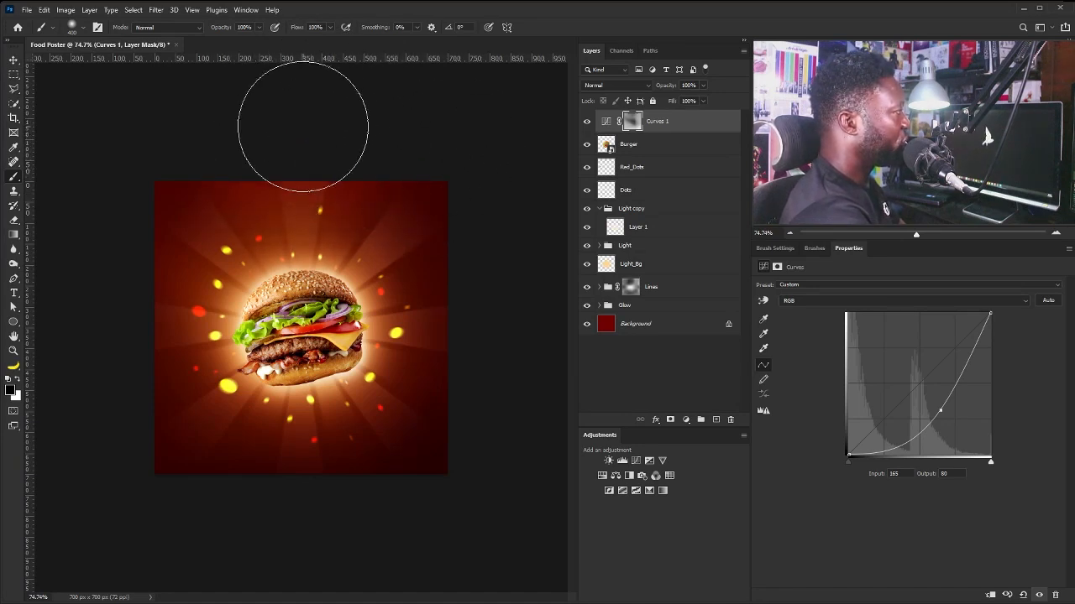
key(ctrl+space)
drag(223, 243, 244, 256)
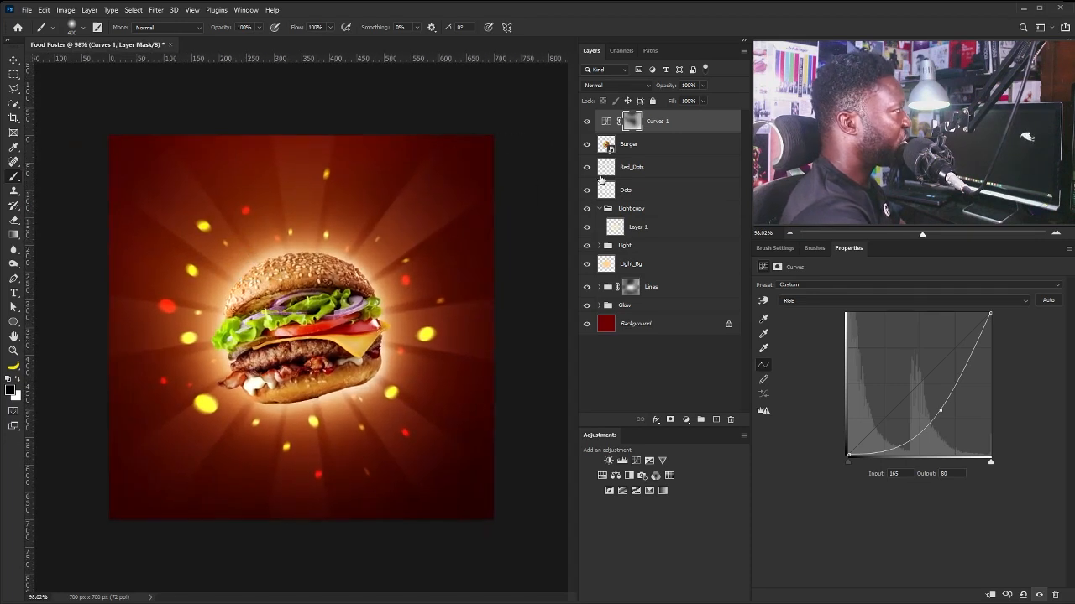
Lower the opacity of the selected Red_Dots and Dots layers to 66%.
click(653, 171)
shift+click(659, 190)
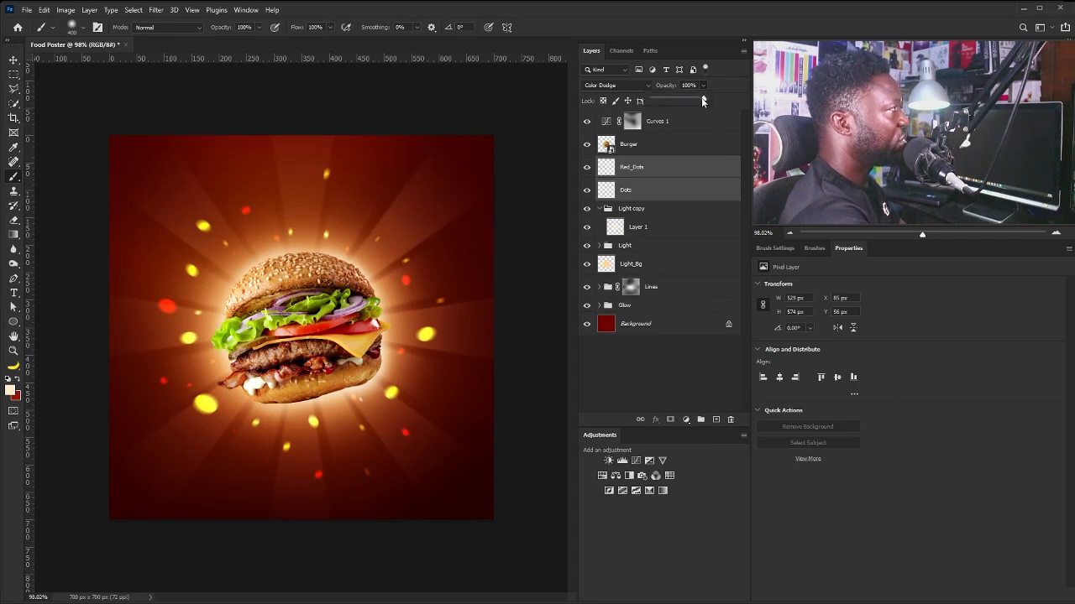
drag(687, 100, 686, 101)
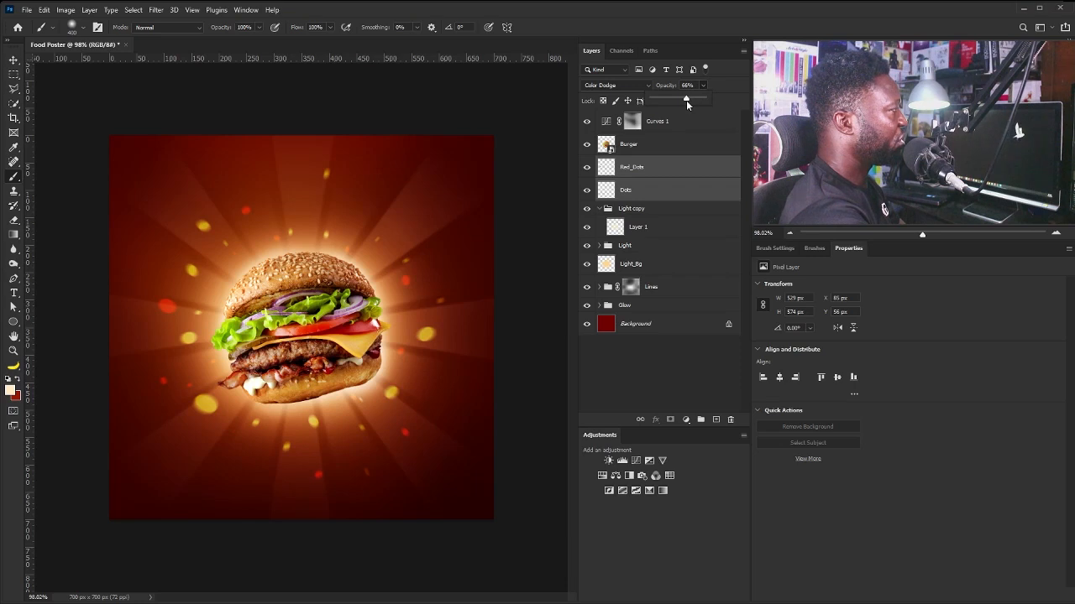
drag(339, 297, 308, 296)
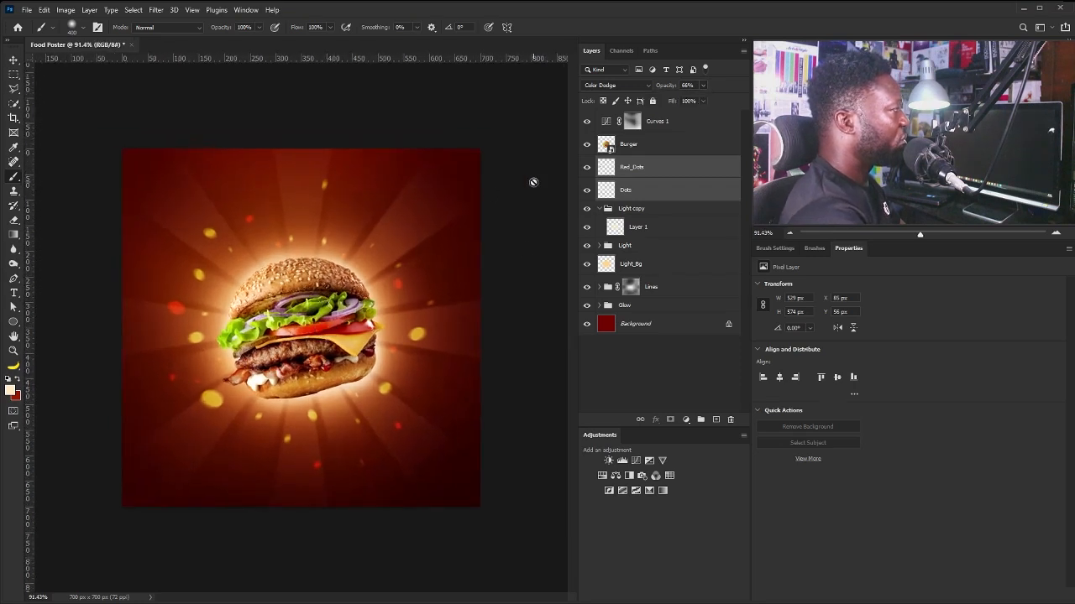
Add a Curves 2 adjustment and move it beneath the Burger layer.
click(649, 147)
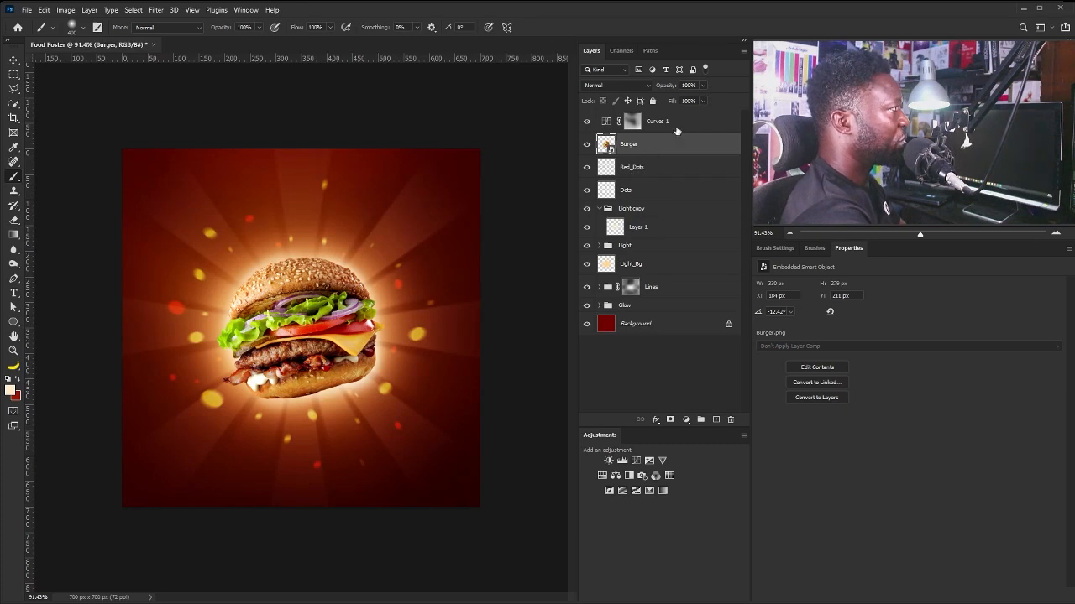
click(636, 461)
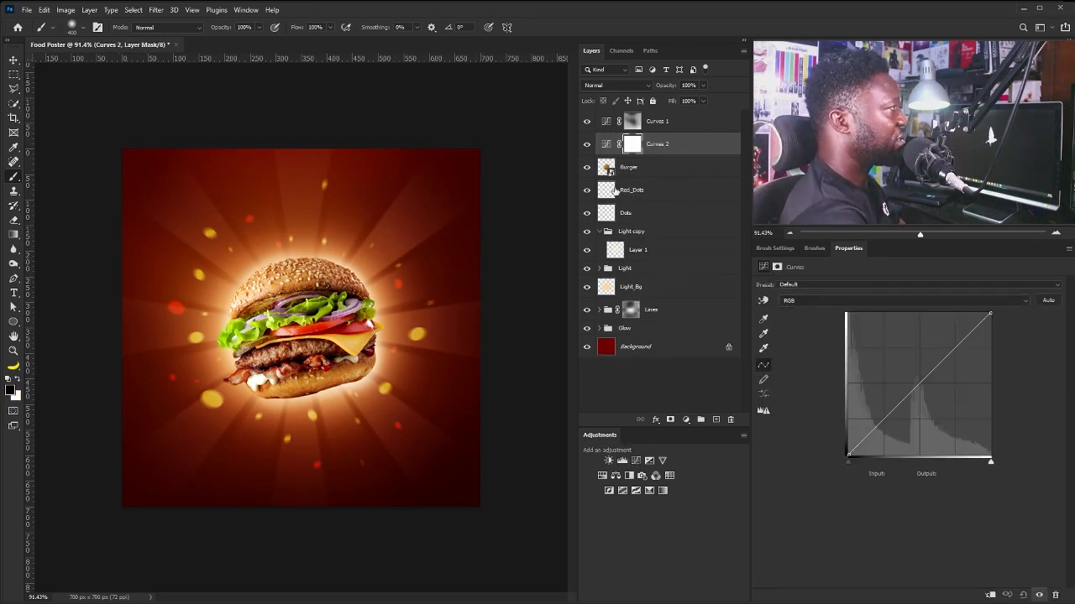
drag(884, 420, 887, 422)
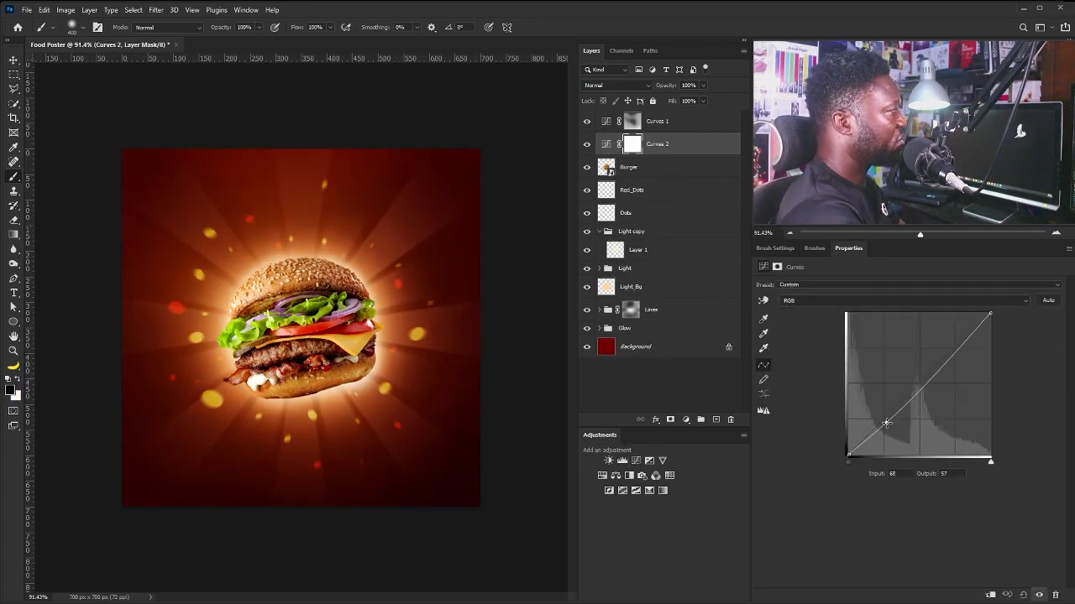
drag(685, 152, 675, 190)
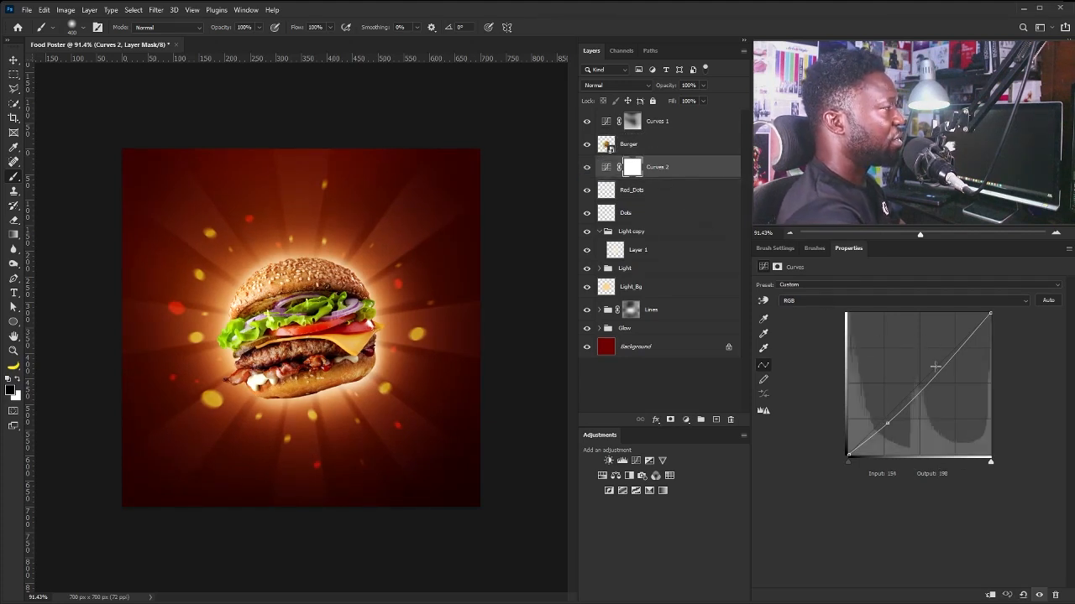
Shape Curves 2 to brighten the upper tones while keeping the lower curve nearly straight.
drag(939, 369, 935, 366)
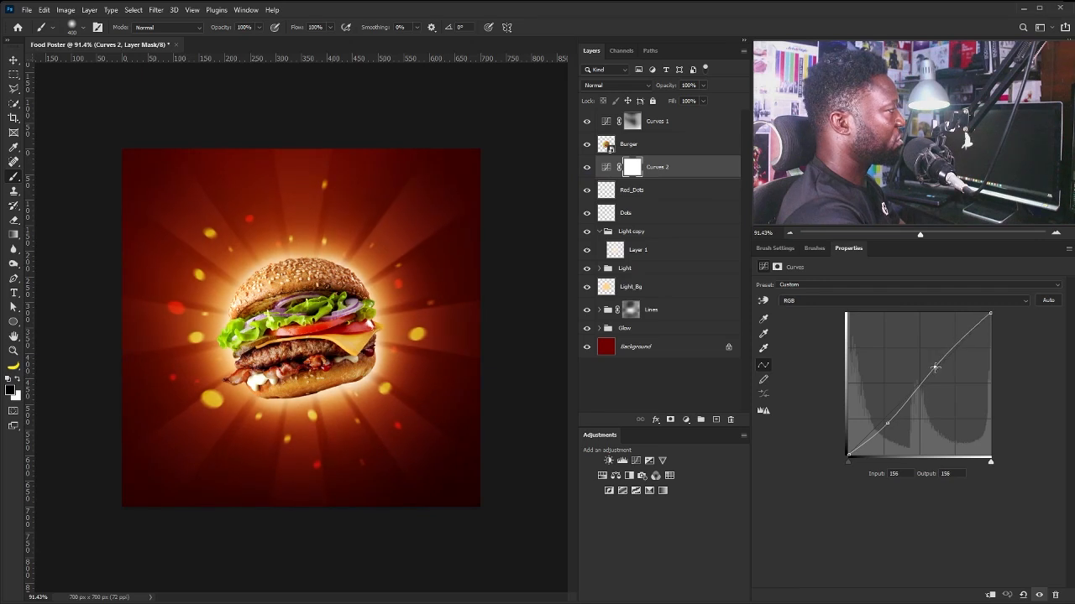
click(885, 425)
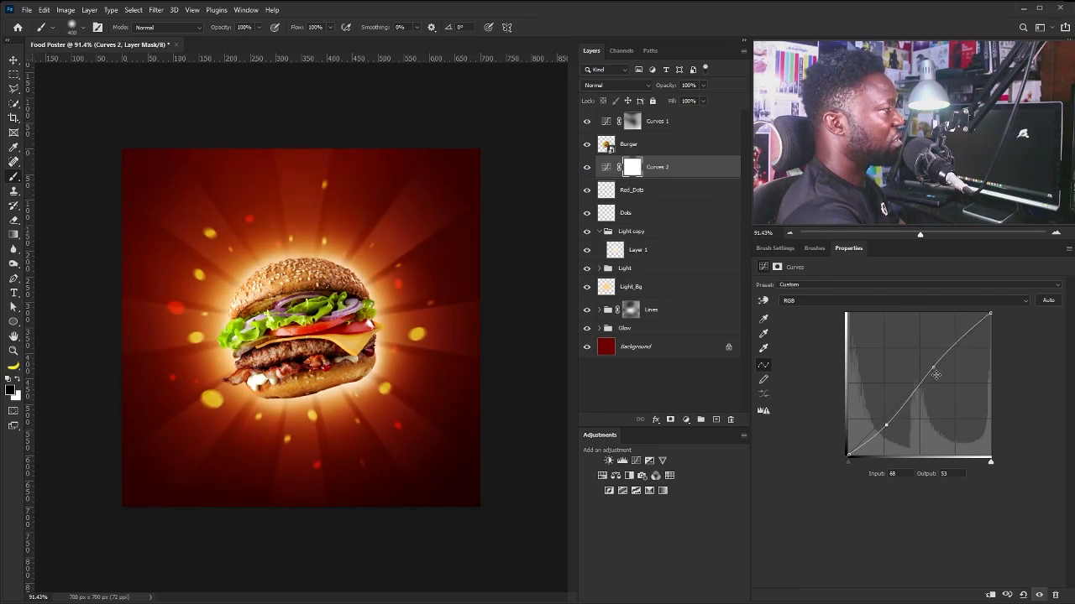
drag(887, 424, 884, 420)
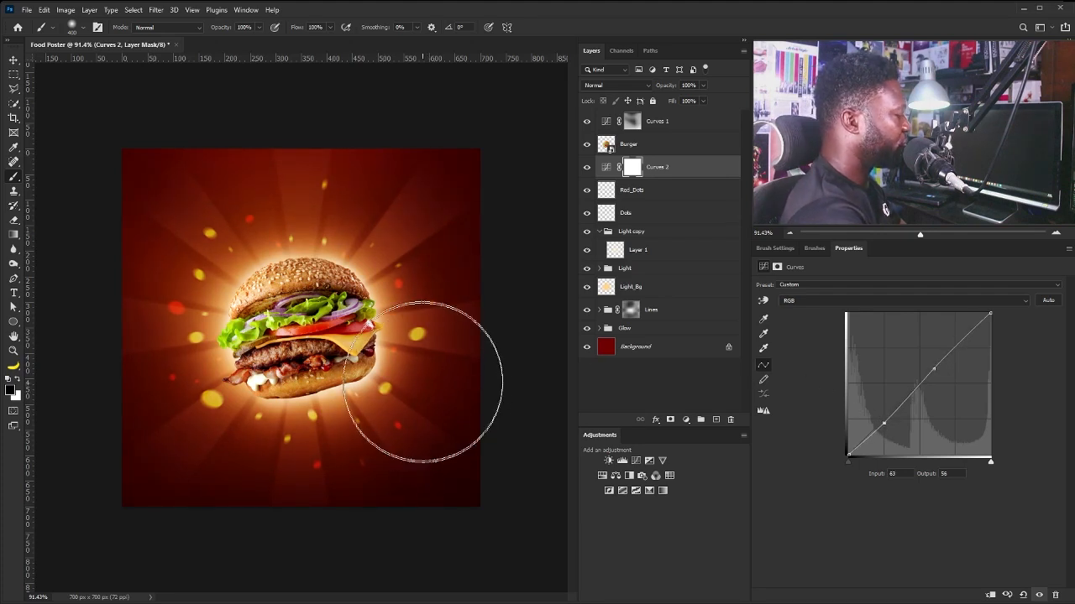
key(v)
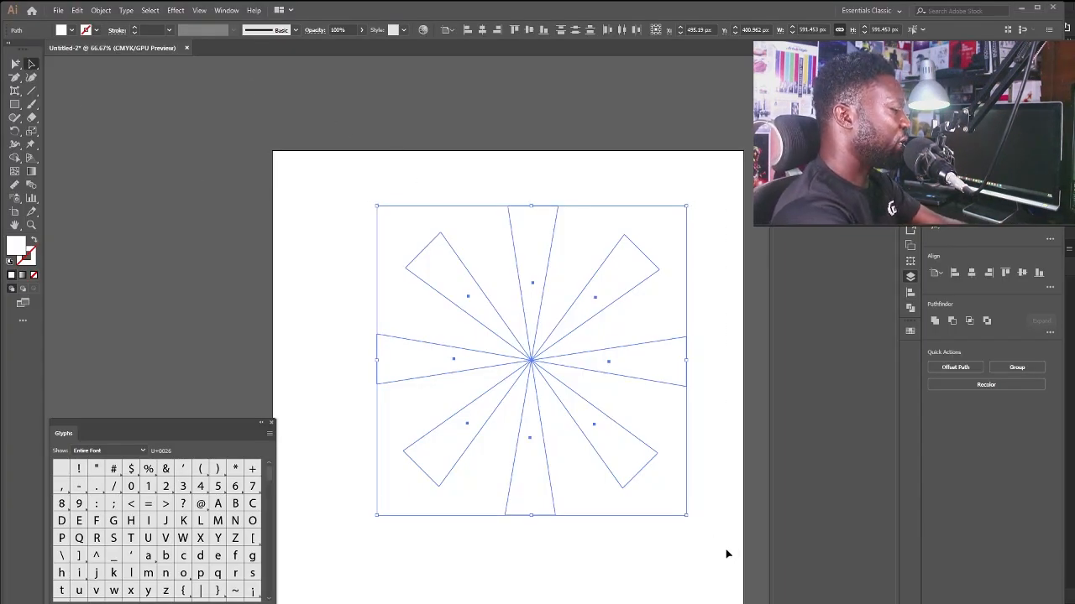
Delete the wedge artwork and type 'Tasty', enlarged to about 186 pt.
key(Delete)
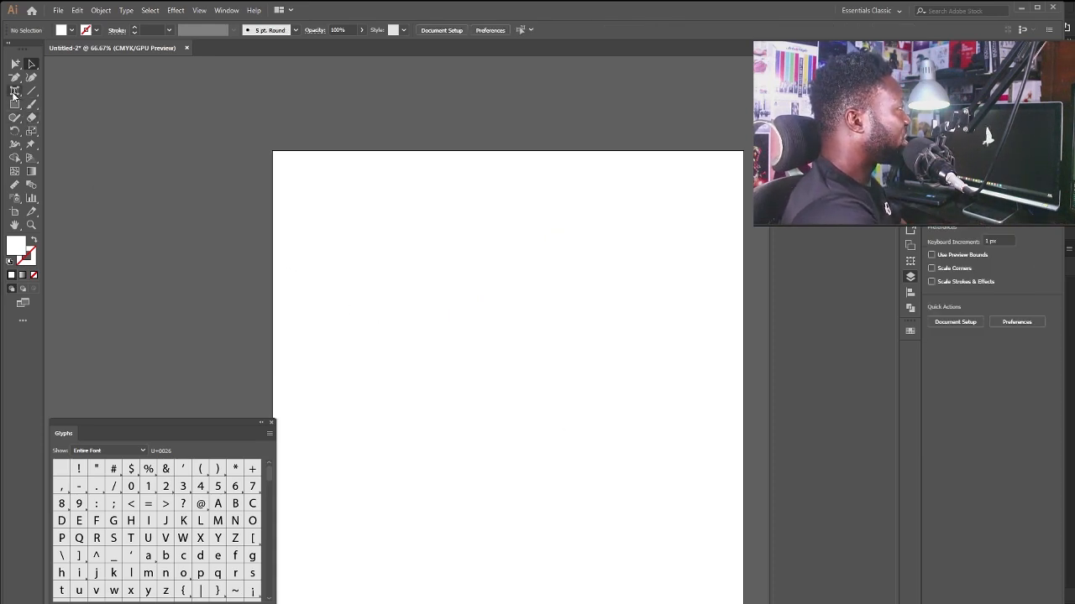
drag(12, 94, 55, 87)
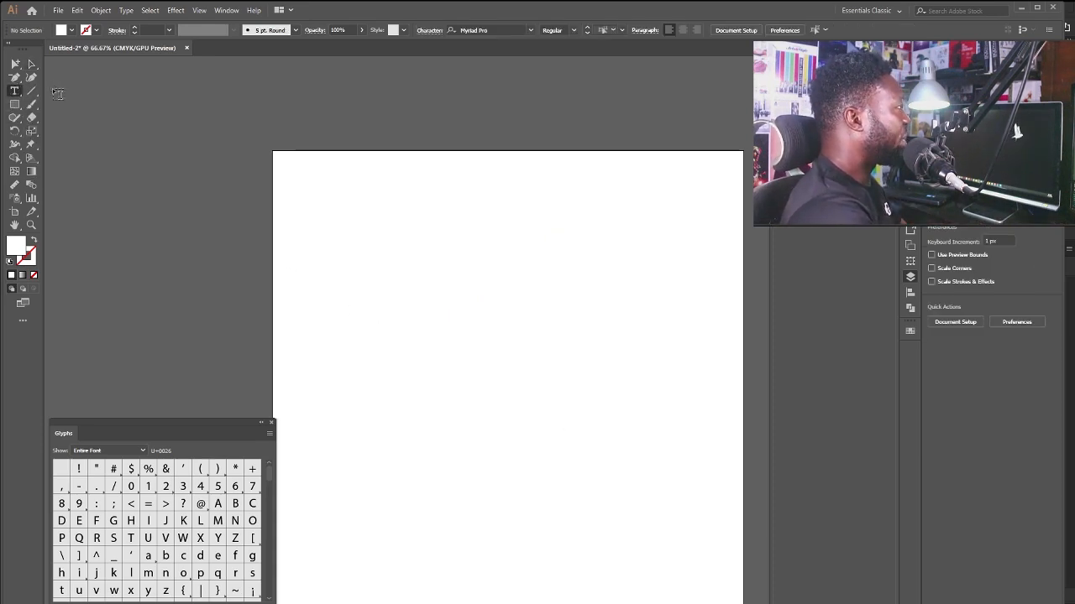
click(409, 398)
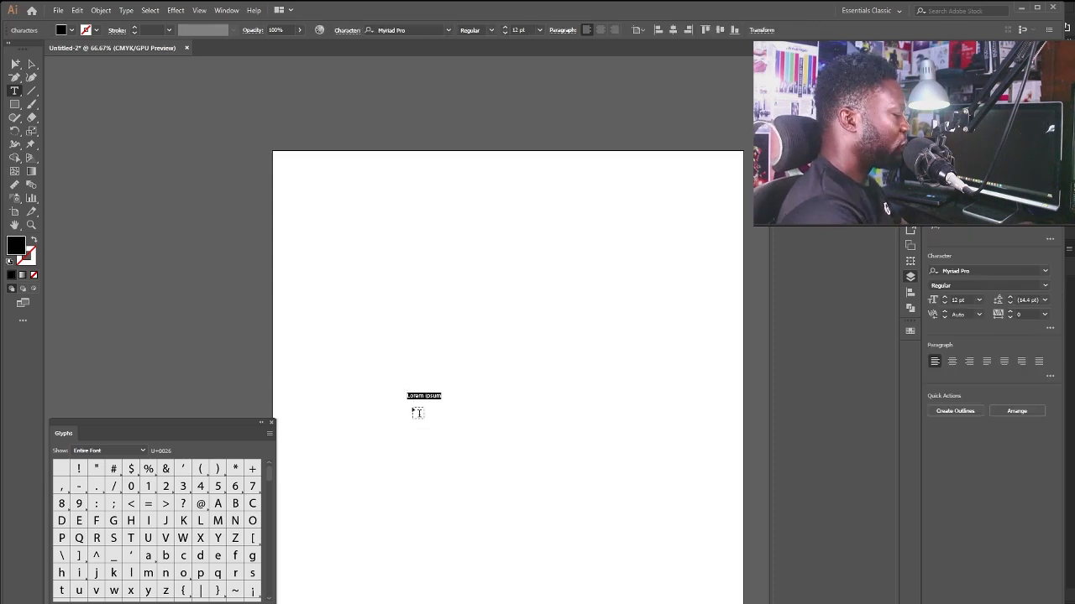
text(Tast)
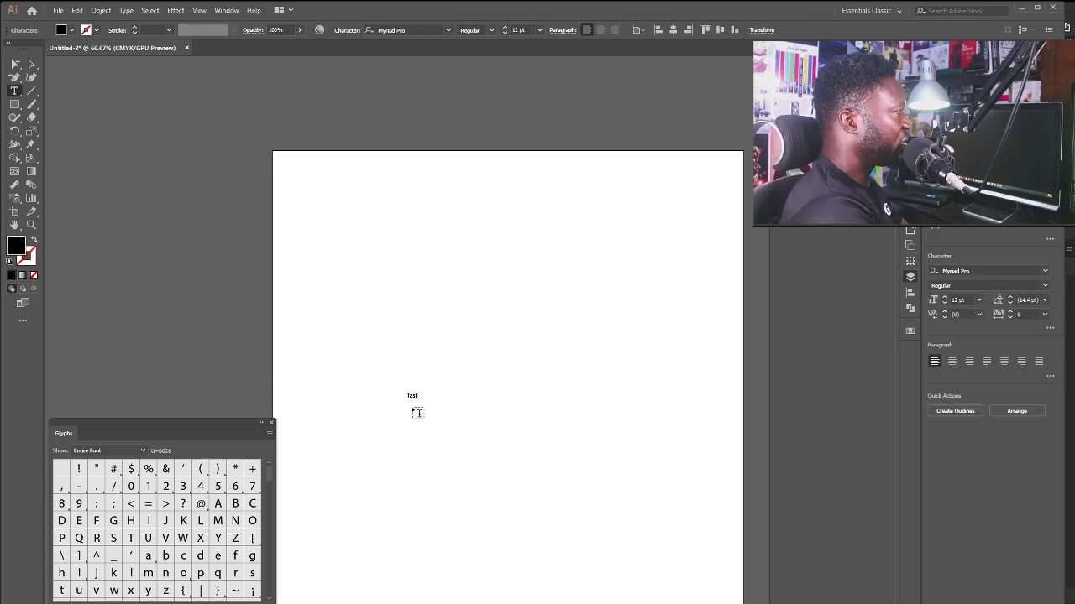
text(y)
key(Escape)
drag(421, 392, 688, 261)
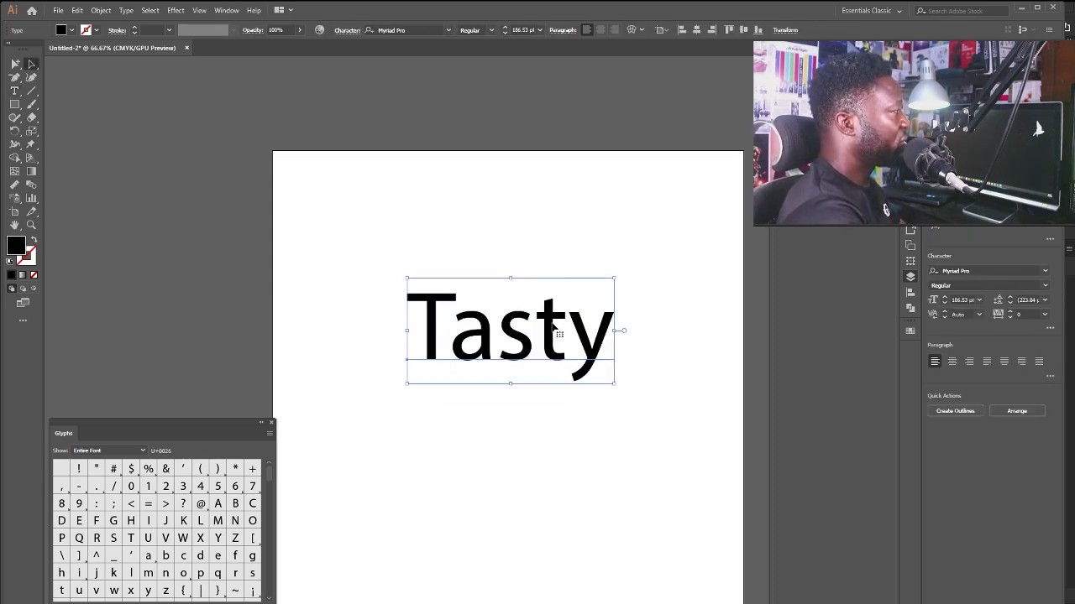
Duplicate 'Tasty' below, retype the copy as 'Burger', and arrange both lines.
drag(554, 324, 546, 476)
double_click(549, 458)
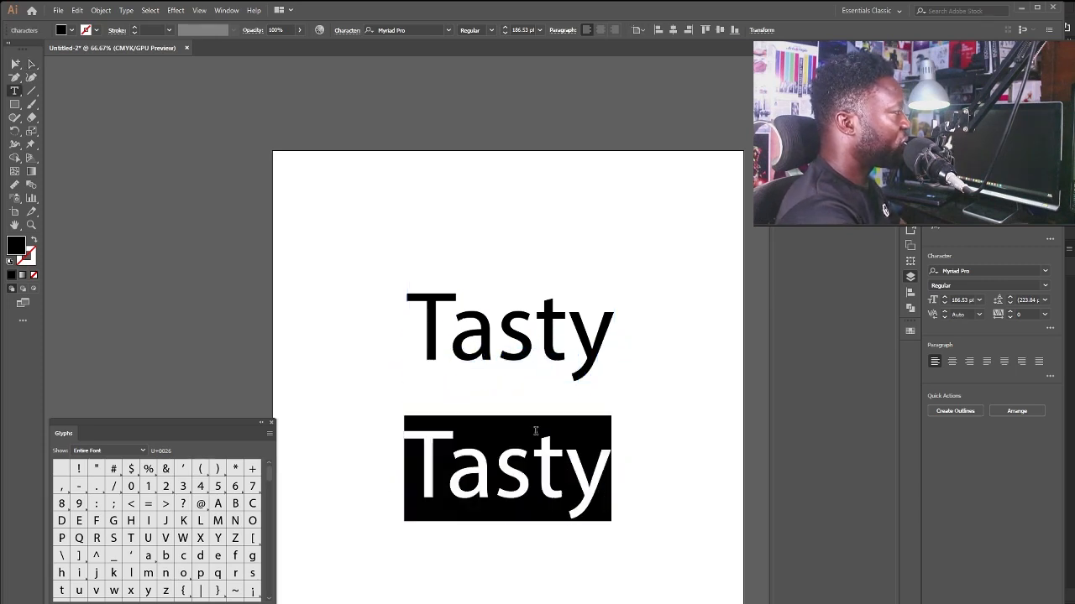
text(Bur)
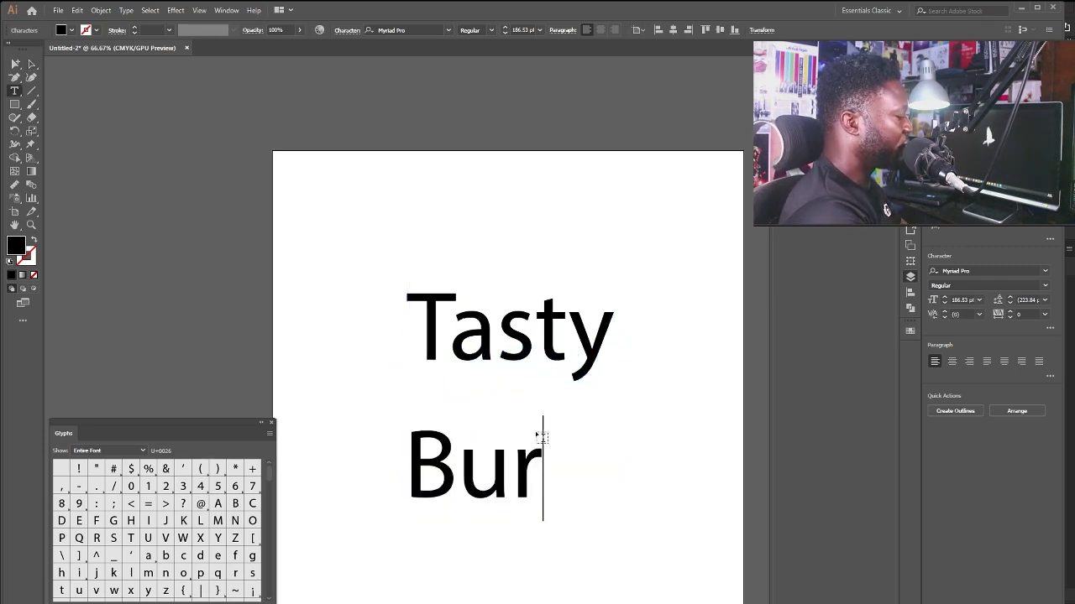
text(ger)
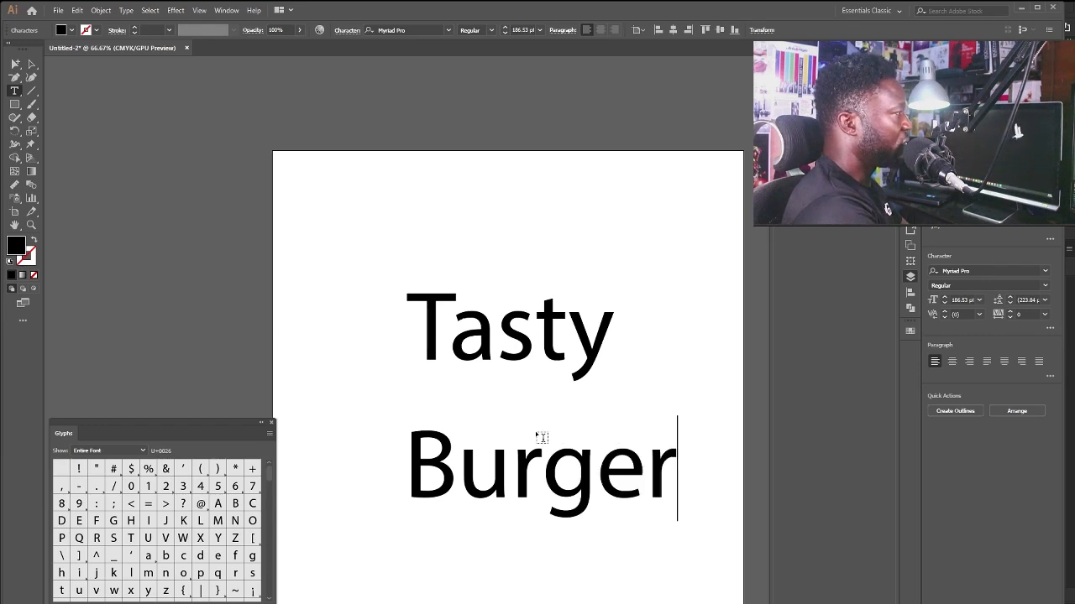
click(33, 64)
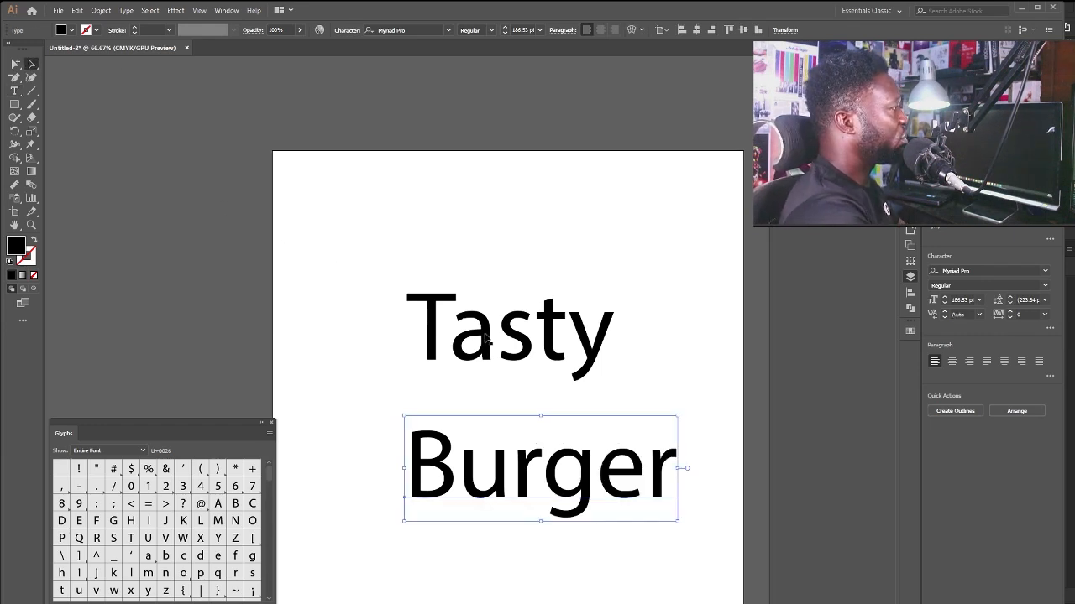
drag(488, 337, 530, 366)
drag(583, 462, 574, 429)
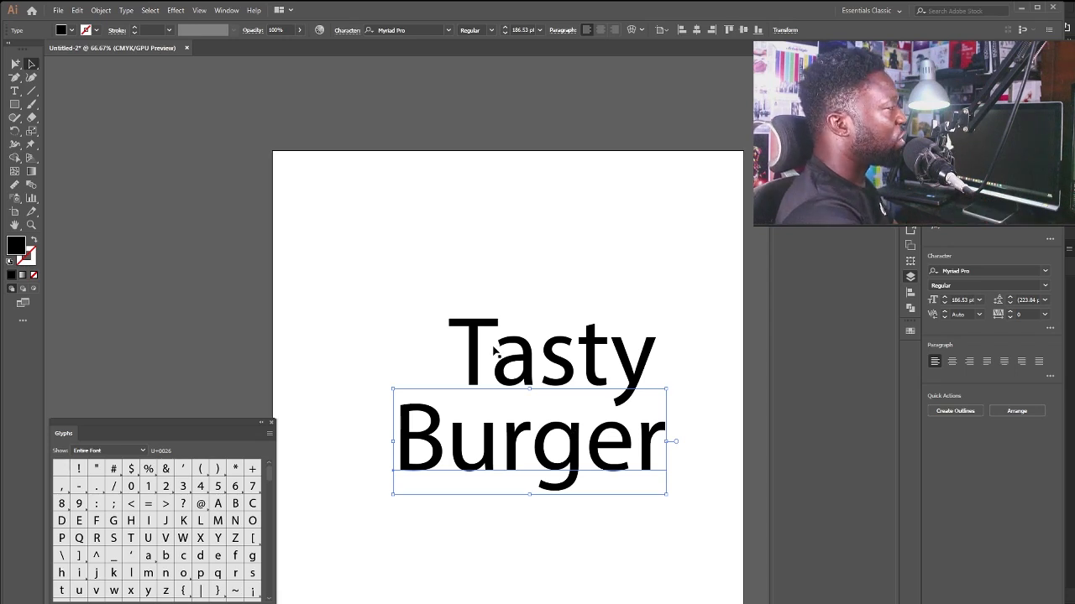
drag(494, 351, 473, 351)
Browse the font list and set 'Tasty' in Cooper Std Black.
click(448, 31)
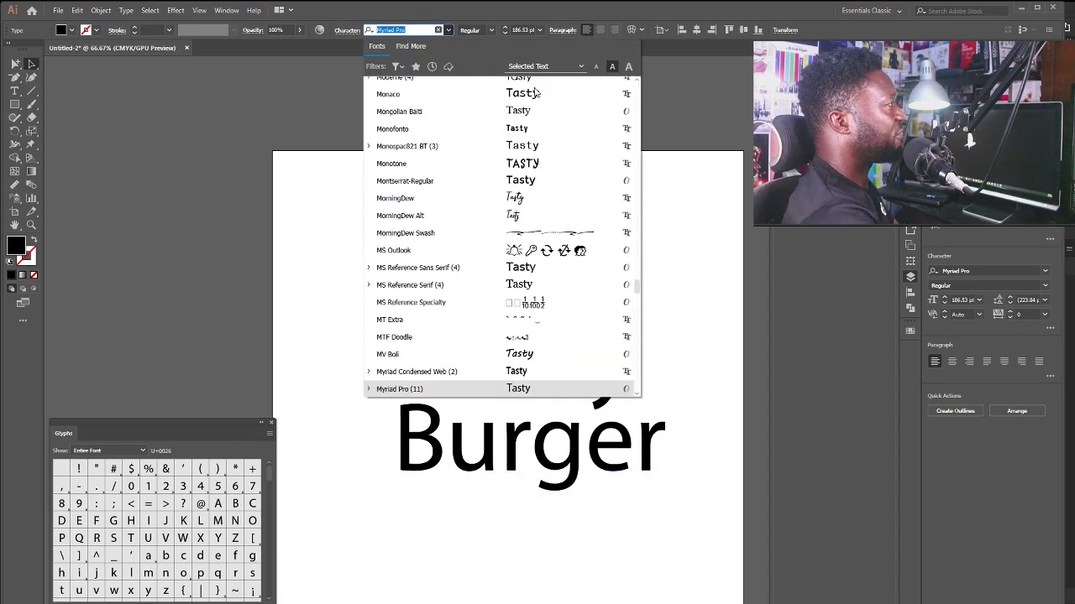
scroll(550, 223, down, 15)
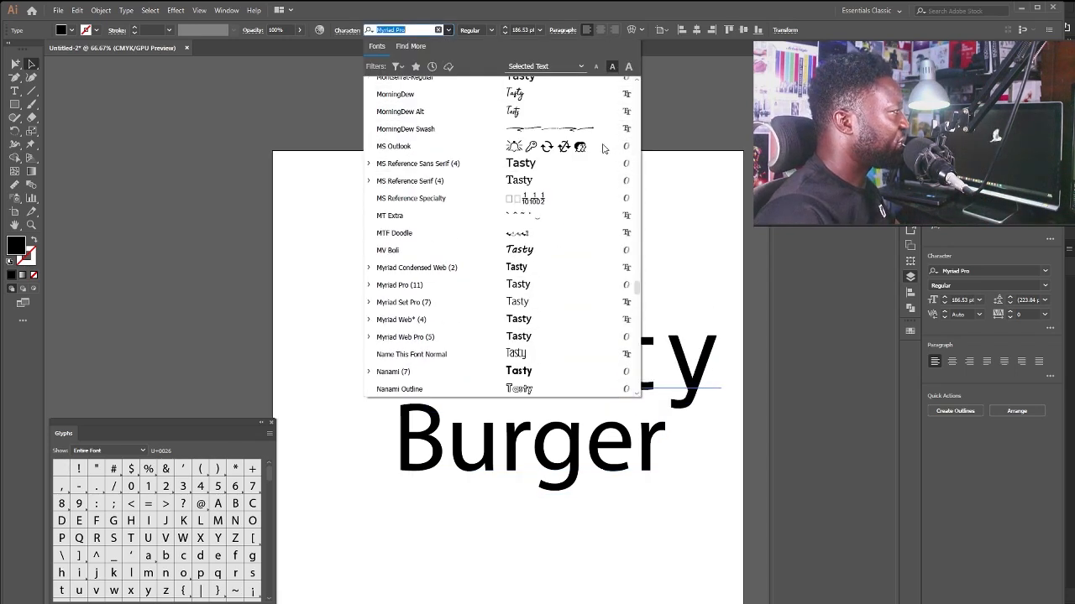
scroll(536, 201, up, 4)
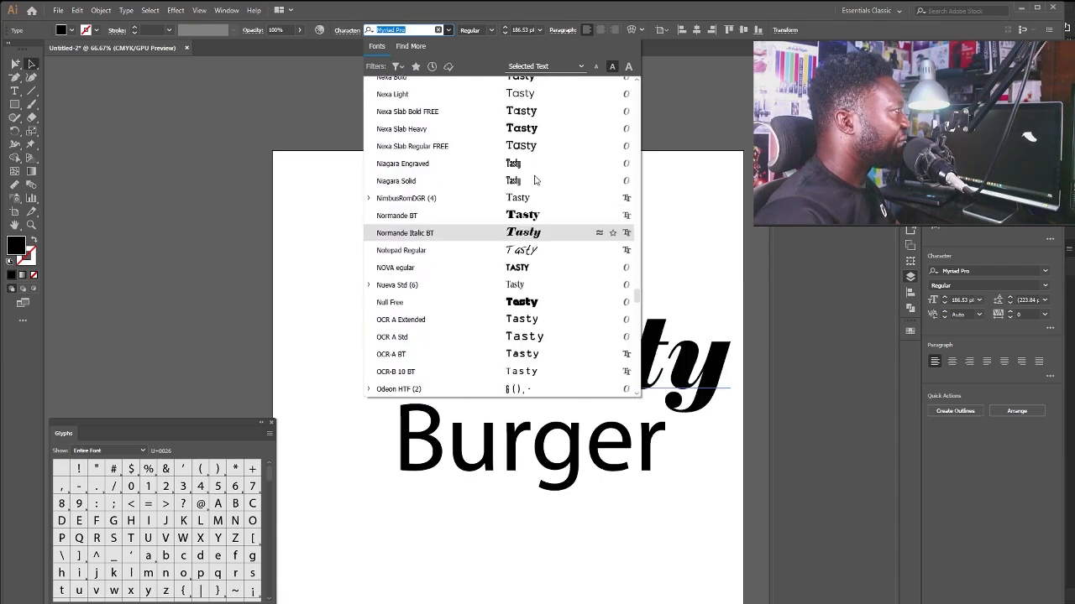
scroll(535, 189, down, 10)
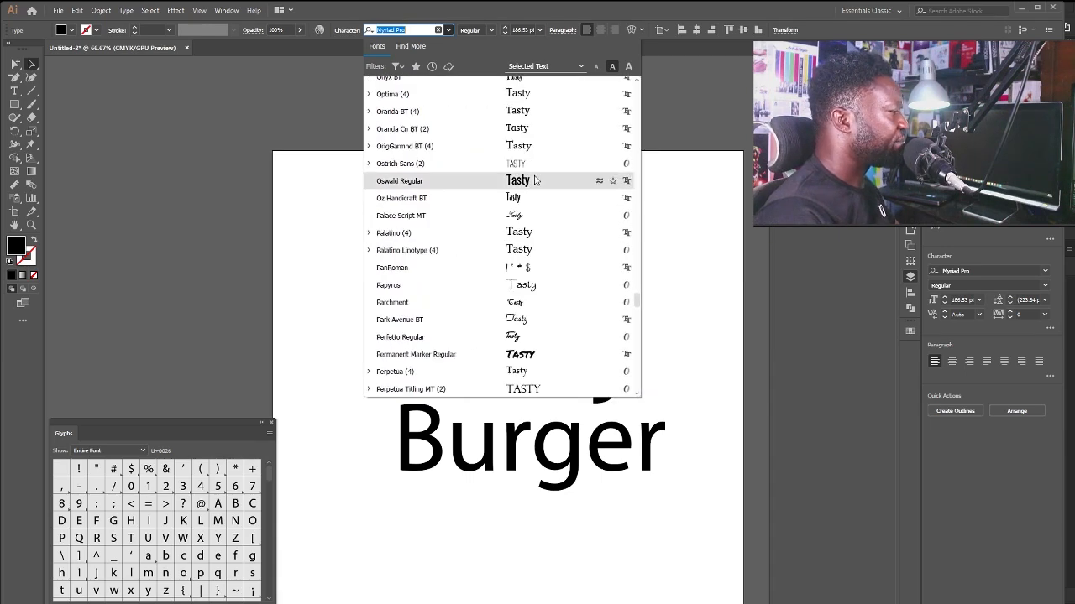
scroll(533, 175, down, 2)
scroll(529, 159, up, 10)
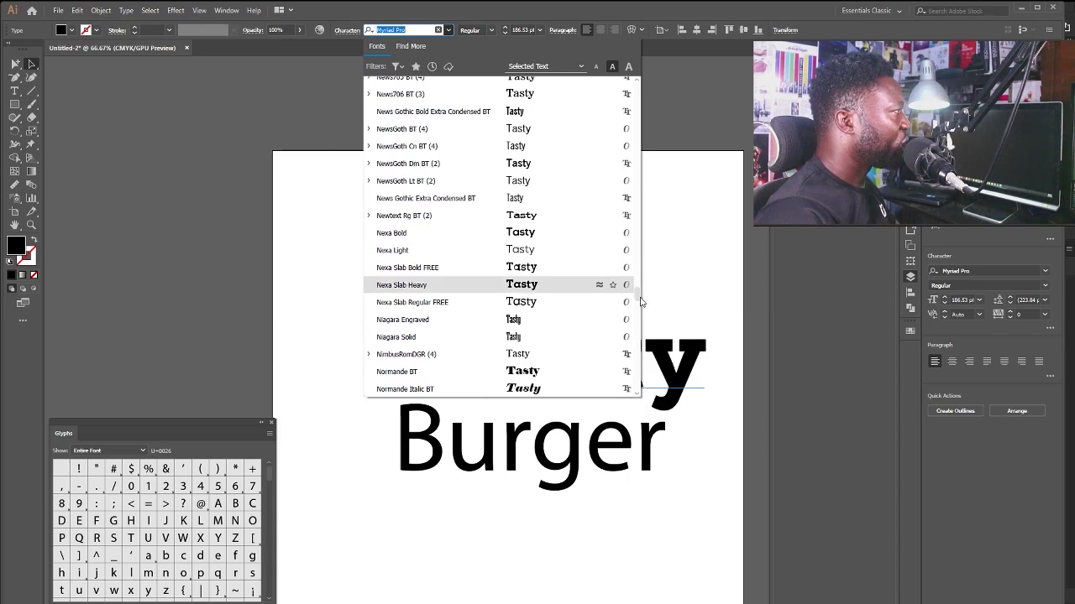
drag(638, 296, 637, 274)
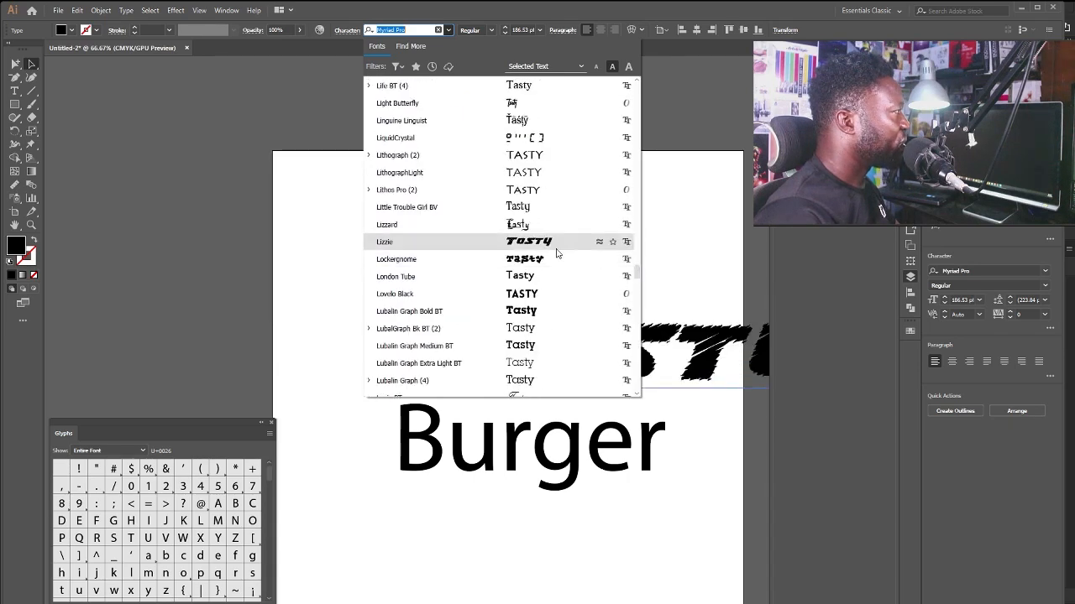
scroll(543, 261, up, 5)
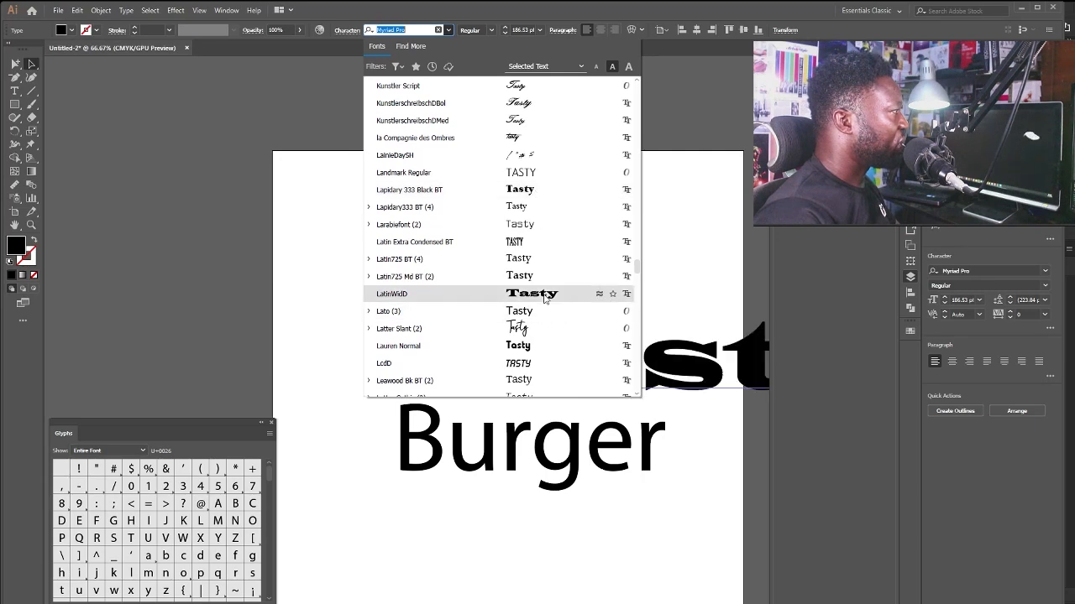
scroll(544, 298, up, 10)
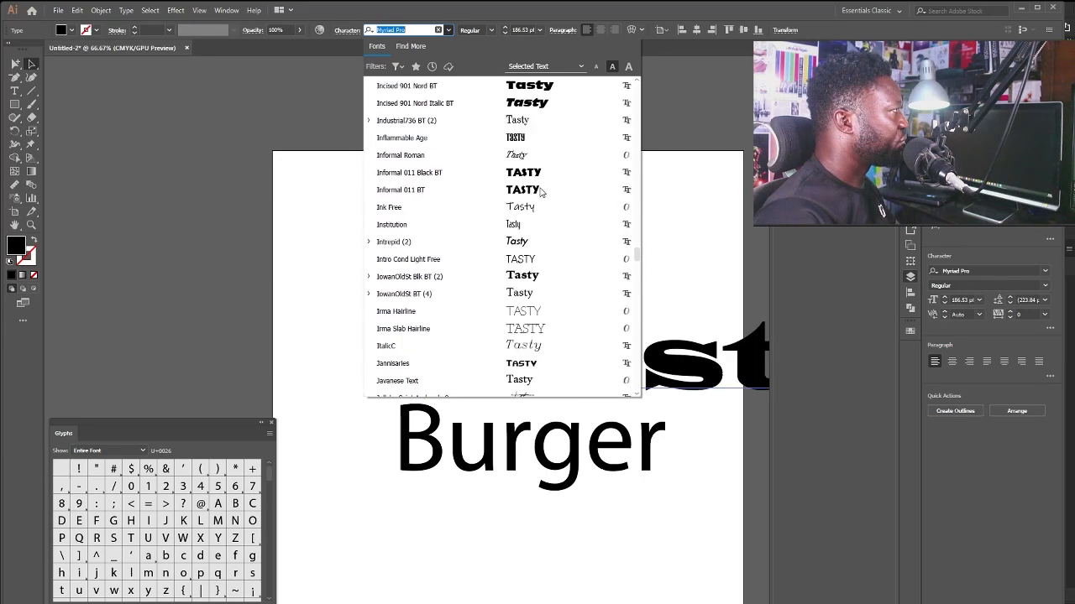
drag(635, 250, 622, 150)
scroll(622, 149, up, 5)
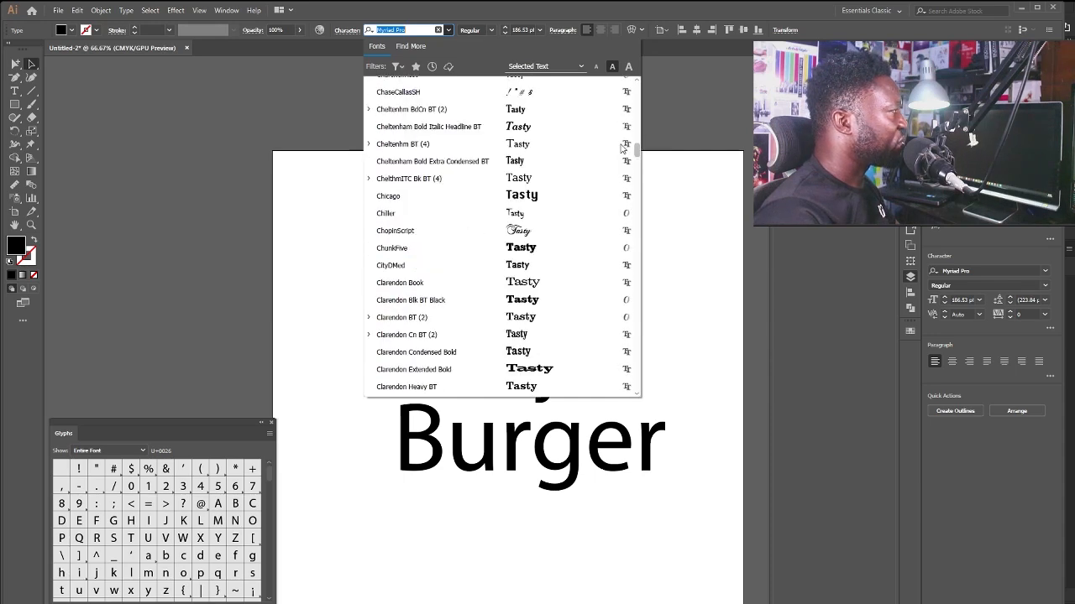
scroll(539, 247, down, 5)
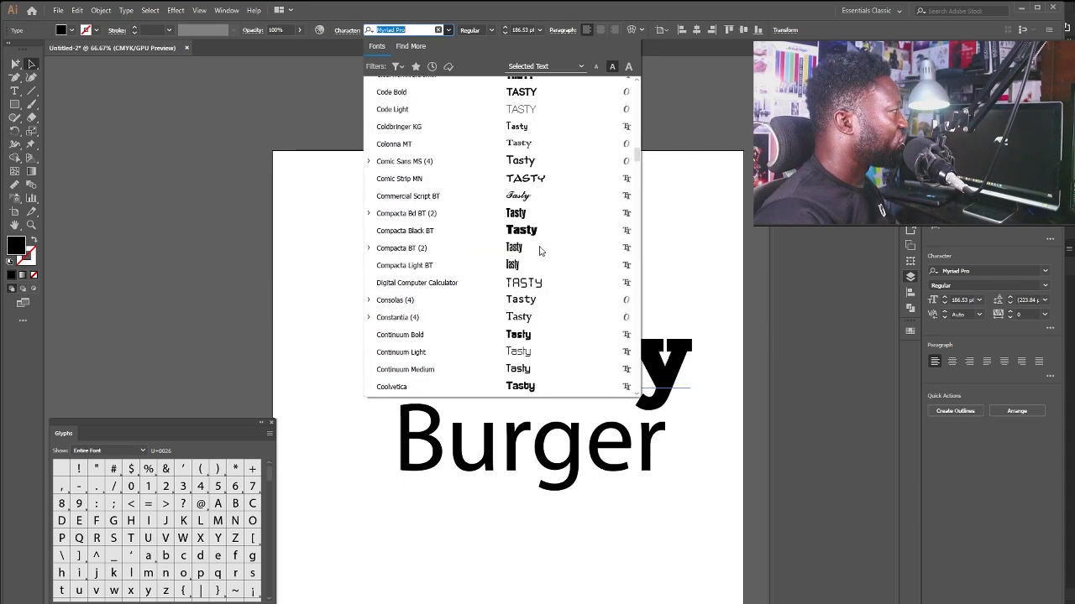
scroll(545, 211, down, 5)
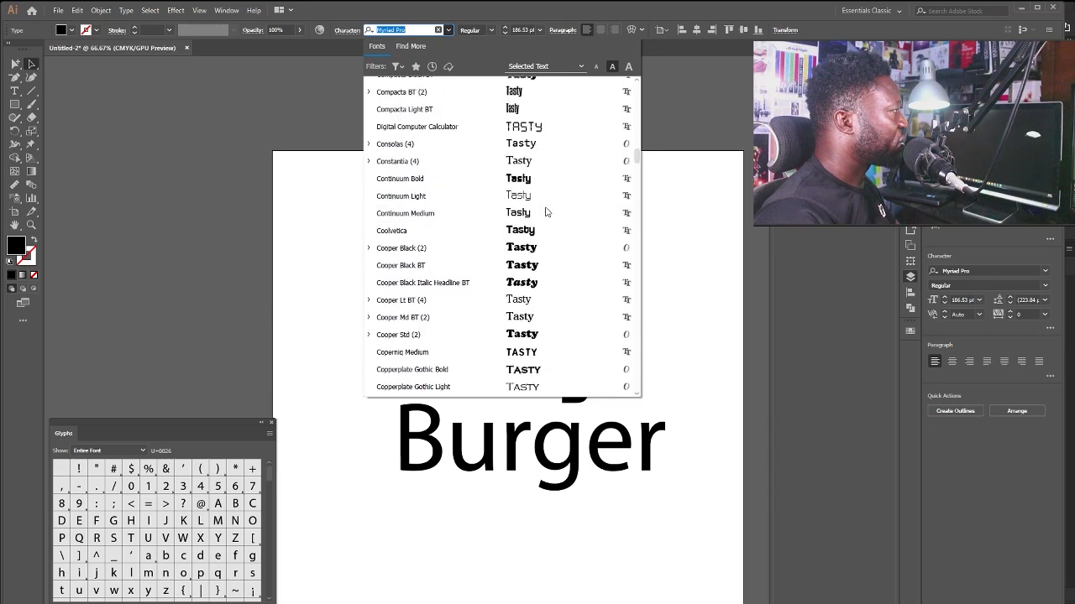
scroll(545, 236, down, 1)
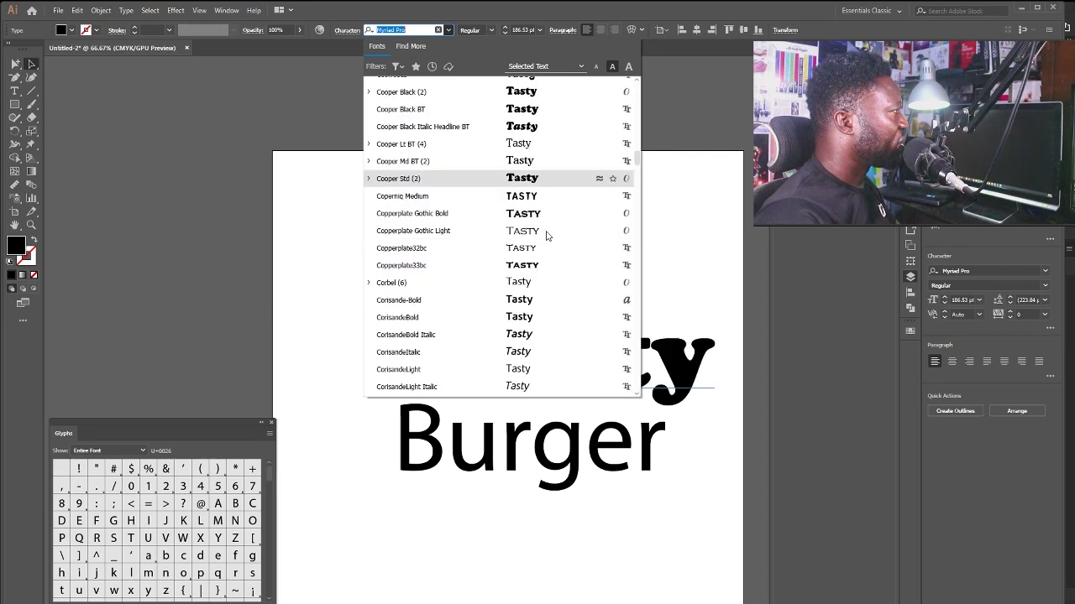
click(543, 183)
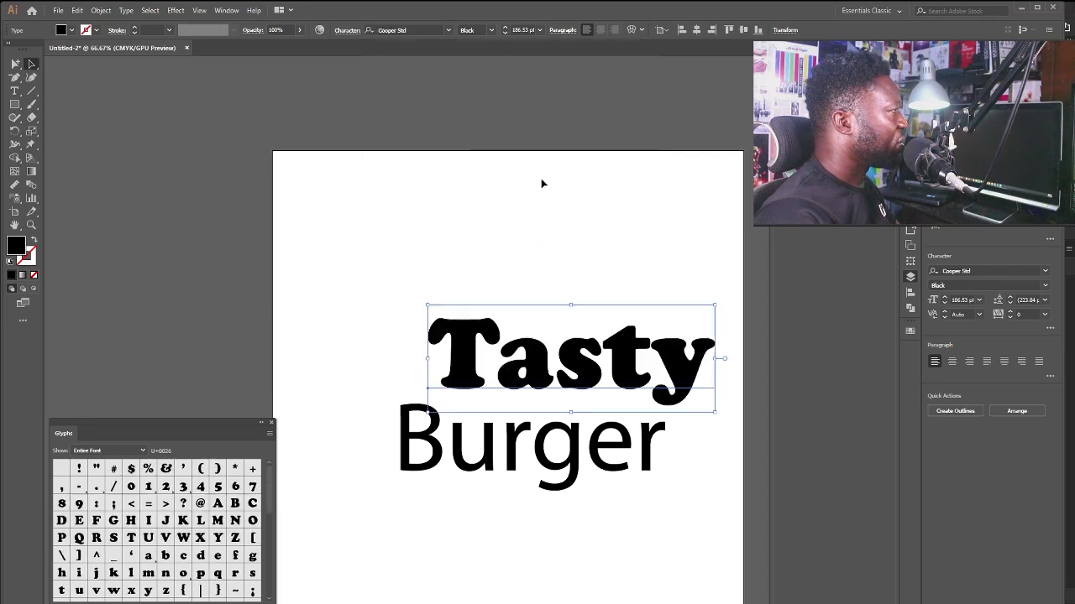
Reposition 'Tasty' above 'Burger', then select the 'Burger' text.
drag(582, 369, 556, 337)
click(572, 377)
click(556, 428)
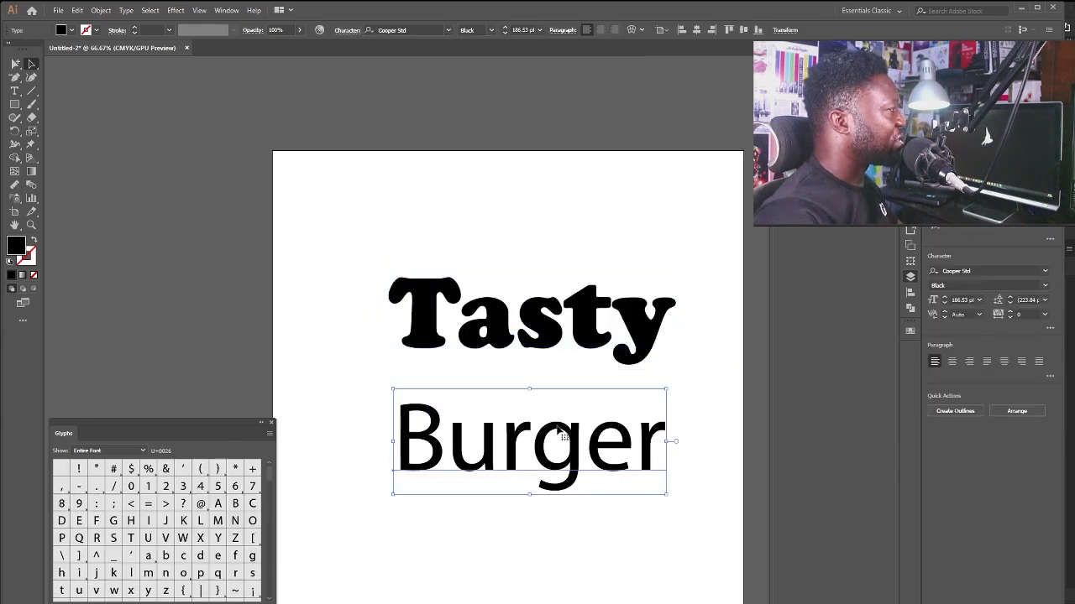
Set 'Burger' in Cooper Std Black and move both words into a tight stack.
click(447, 29)
scroll(633, 103, up, 10)
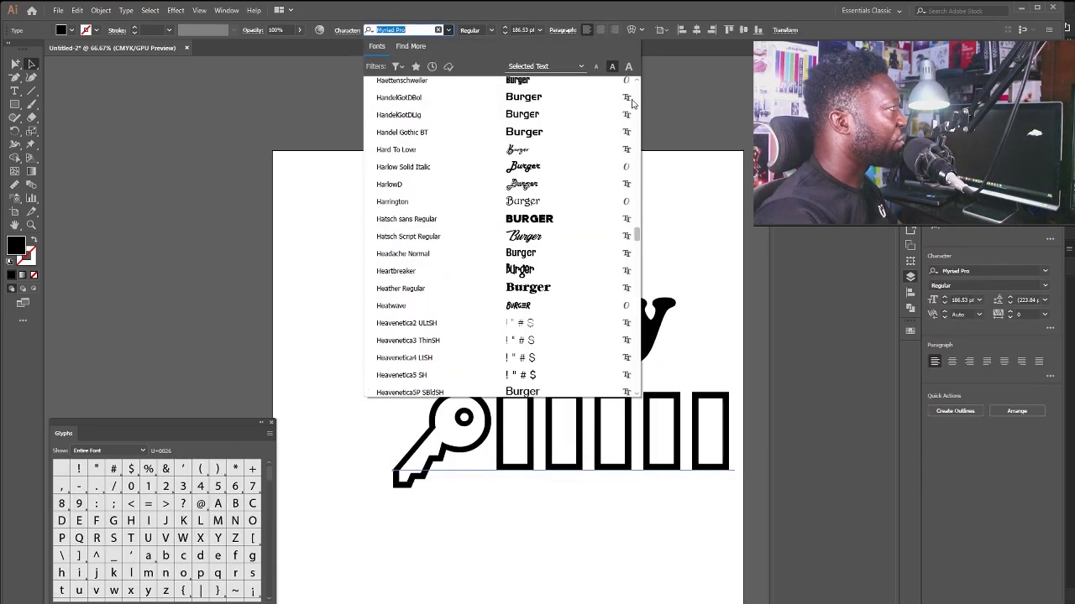
scroll(633, 93, up, 15)
click(566, 87)
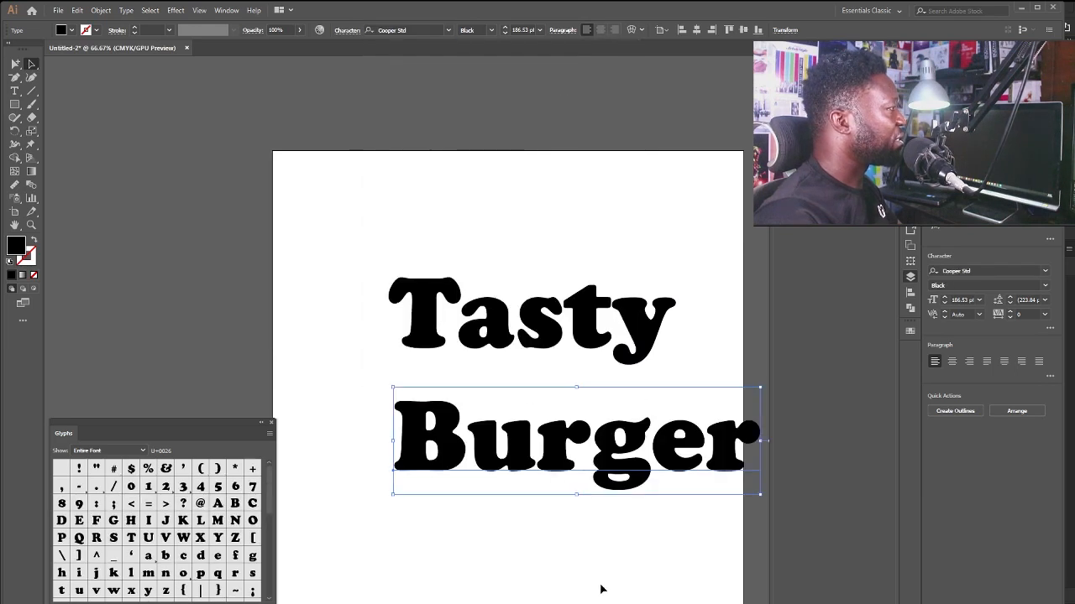
drag(623, 460, 563, 424)
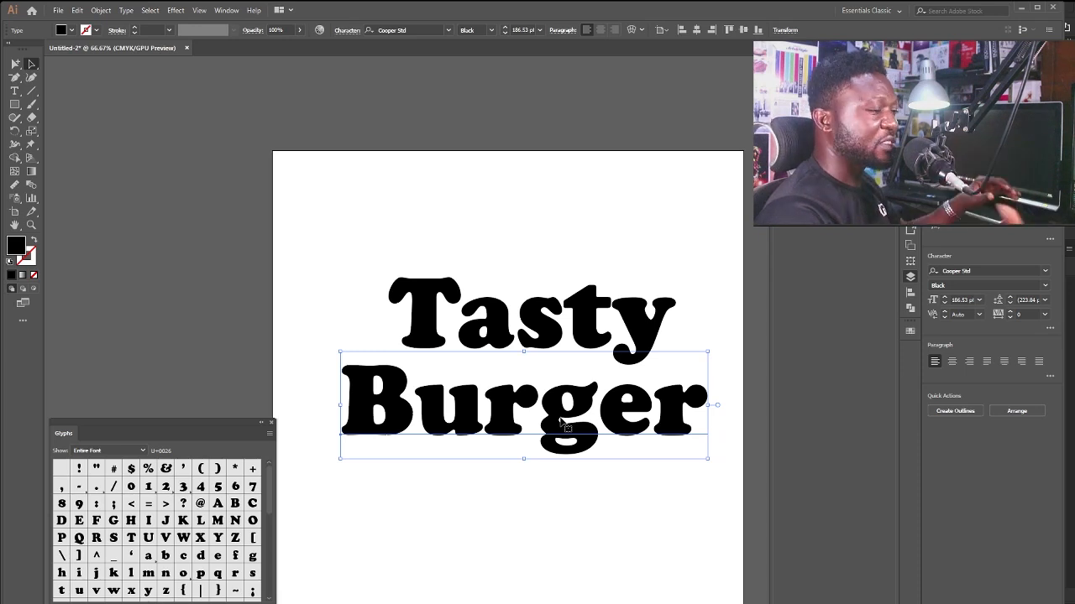
drag(501, 345, 511, 355)
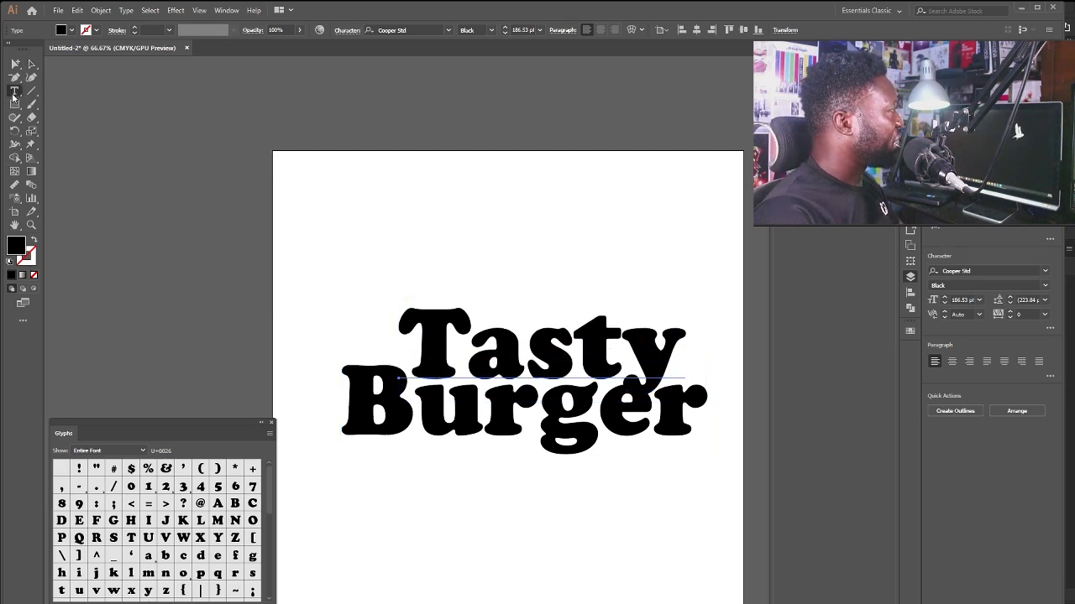
With the Touch Type Tool, shrink the 'a' in 'Tasty' and adjust the enlarged 's'.
click(13, 97)
click(104, 172)
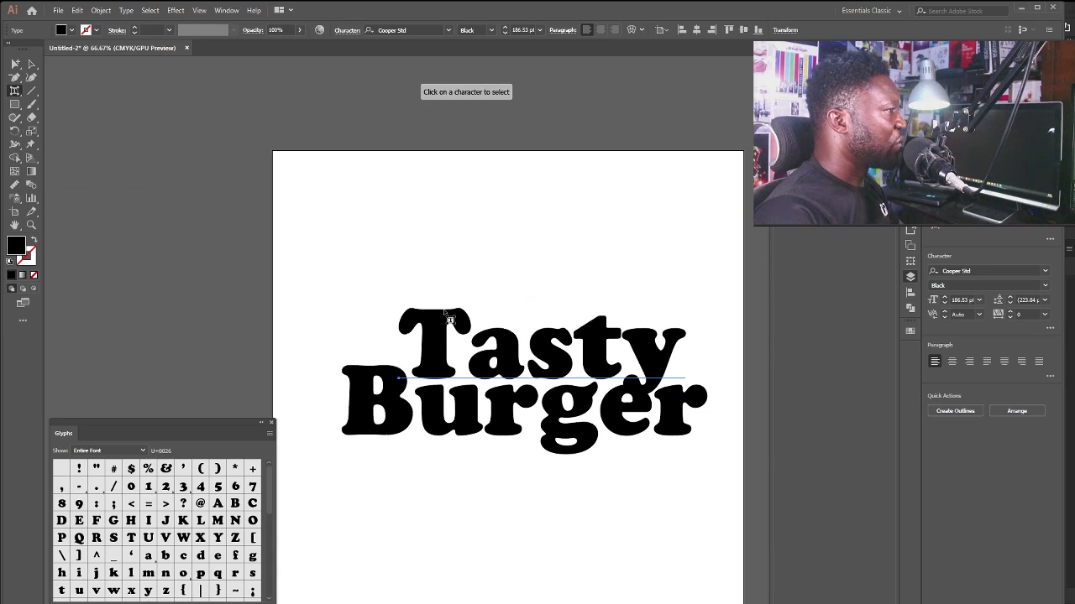
click(481, 361)
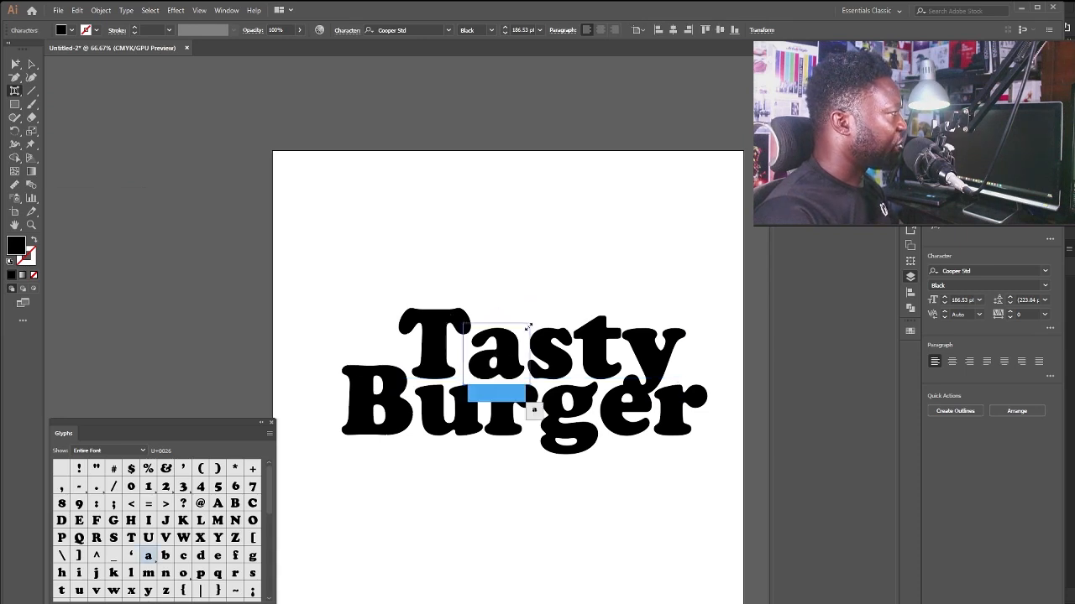
drag(527, 328, 540, 307)
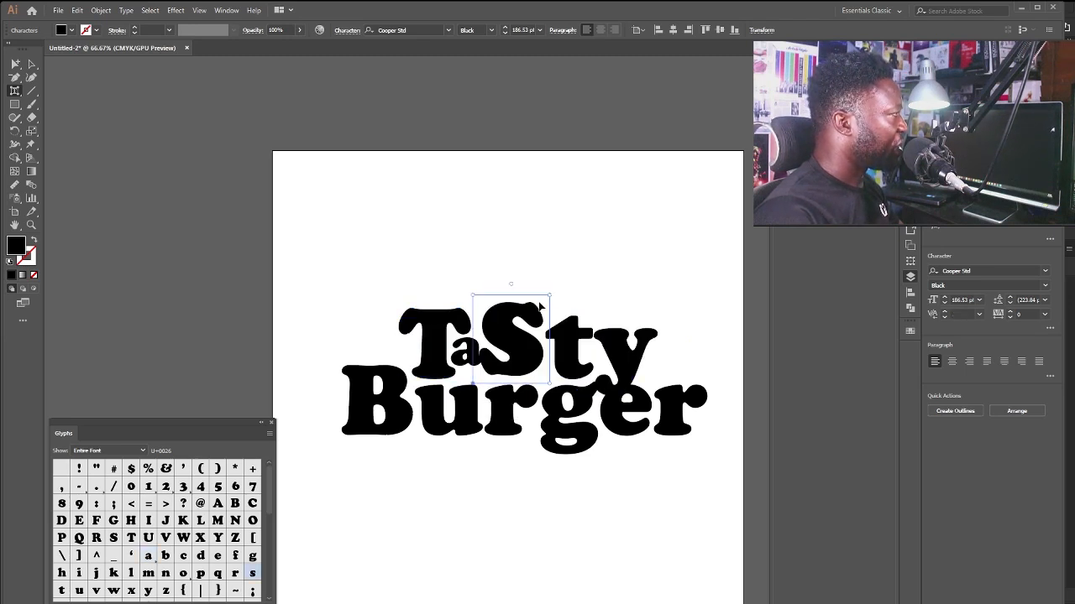
drag(500, 339, 498, 341)
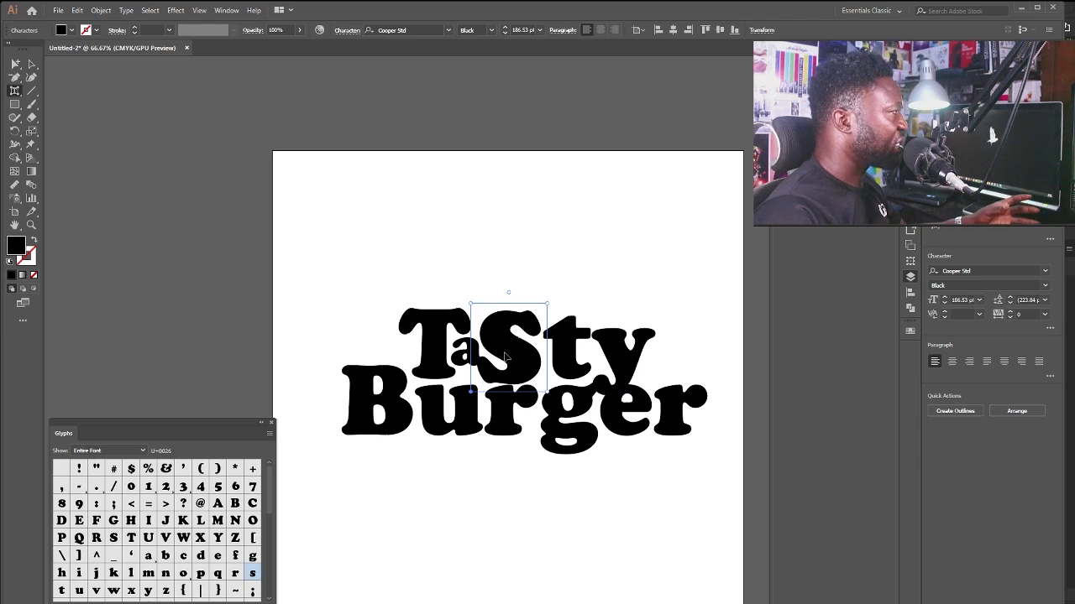
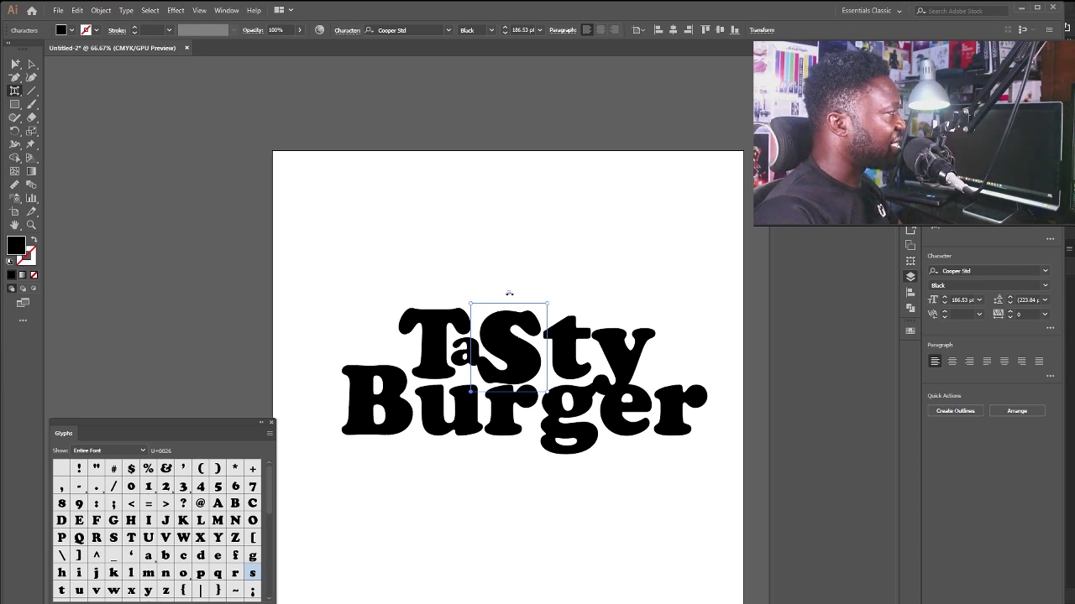
Tilt the S of Tasty counterclockwise, shift it left, and shrink the a.
drag(509, 294, 500, 294)
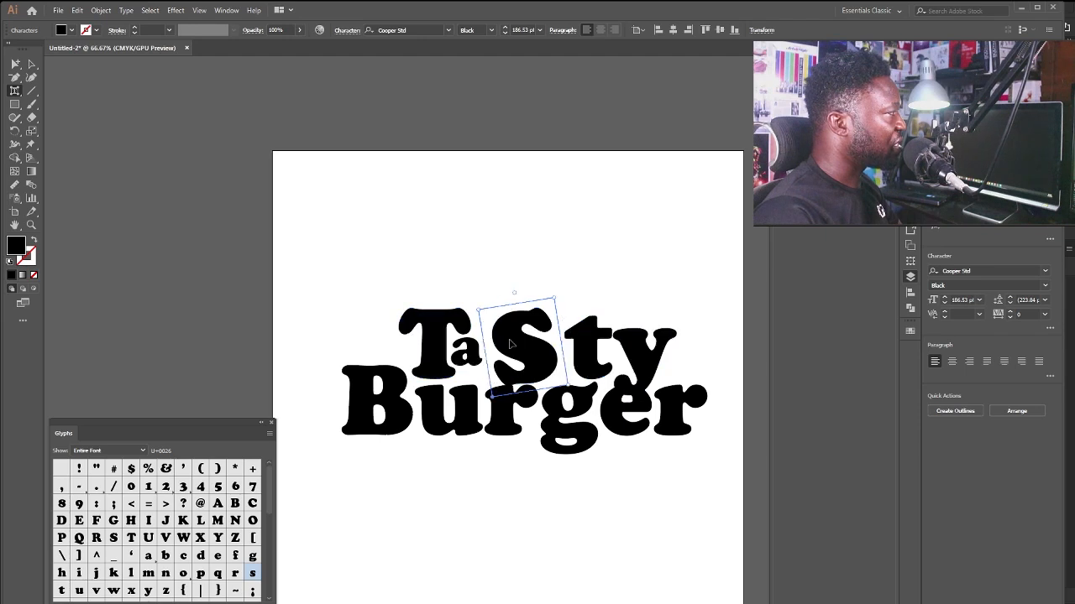
mouse_move(511, 340)
mouse_down()
mouse_move(499, 347)
mouse_move(510, 330)
mouse_up()
click(462, 360)
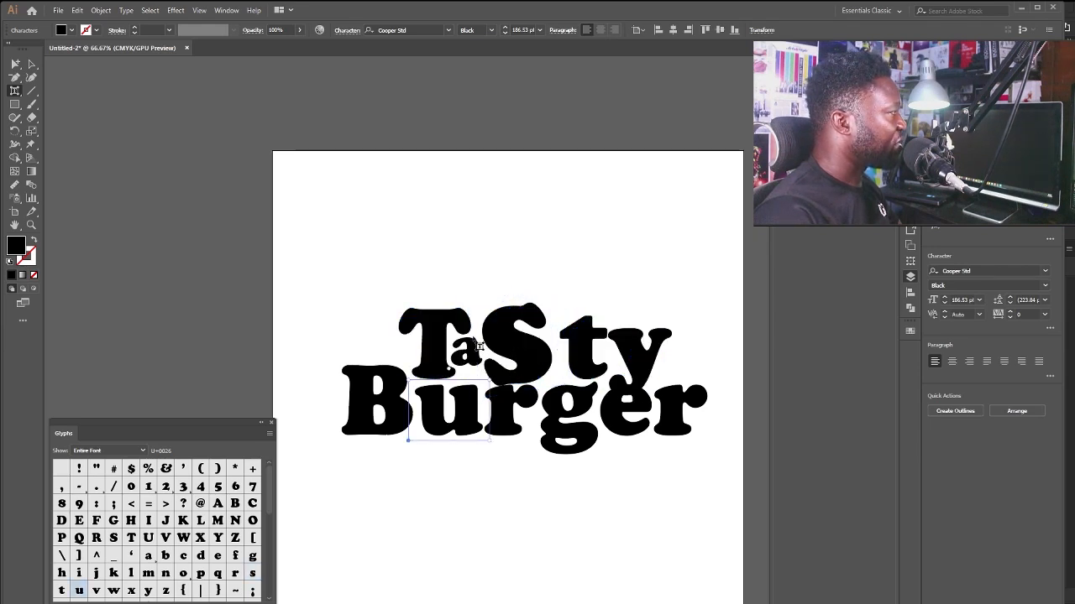
click(475, 345)
click(467, 353)
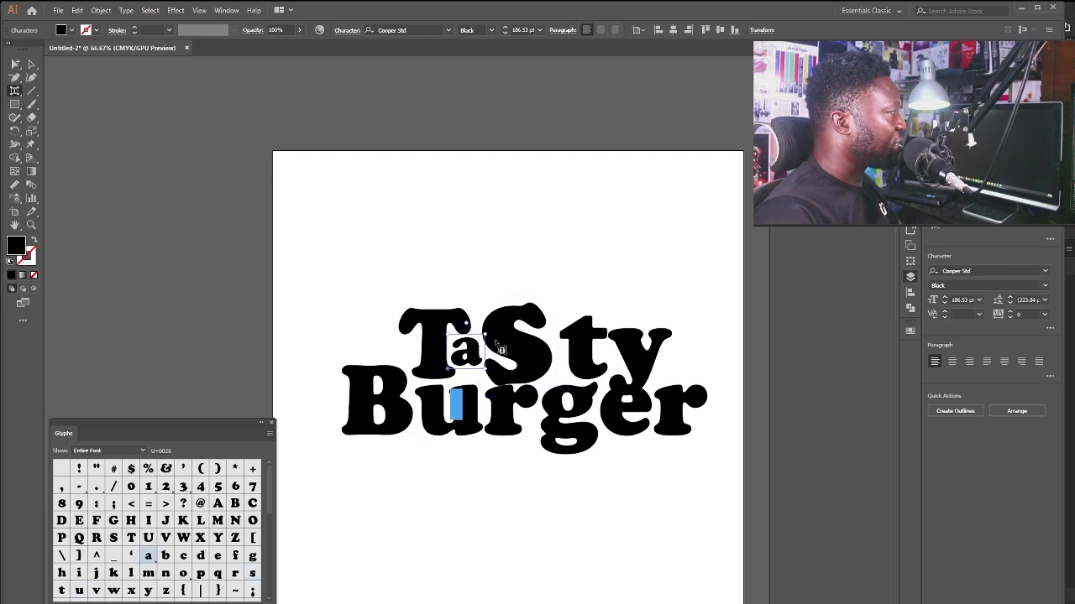
drag(485, 336, 501, 352)
Enlarge the t, move it closer to the S, and shrink the y of Tasty.
click(571, 357)
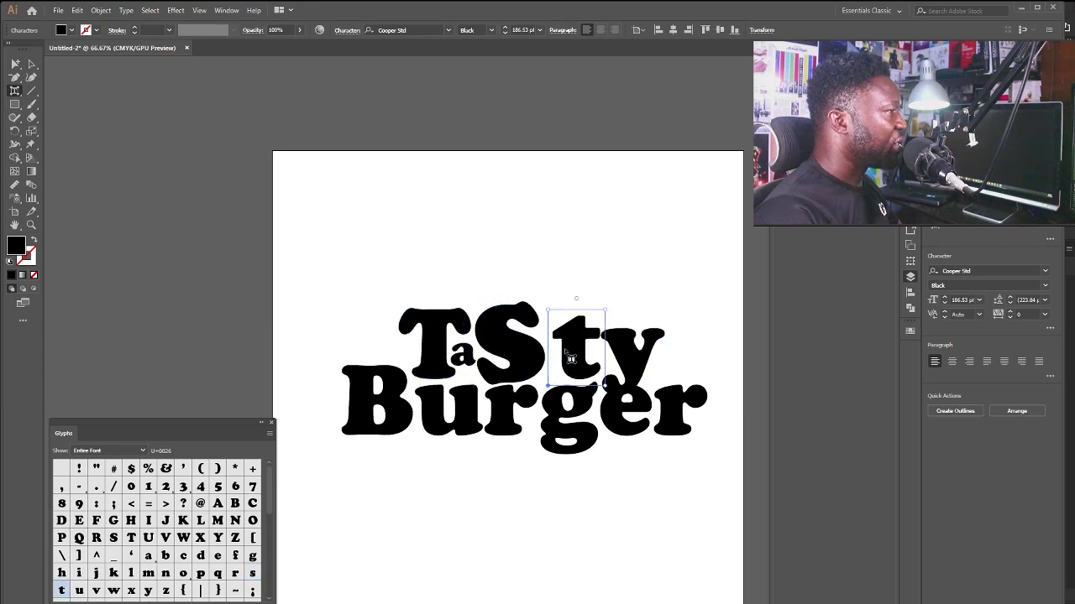
drag(606, 311, 634, 295)
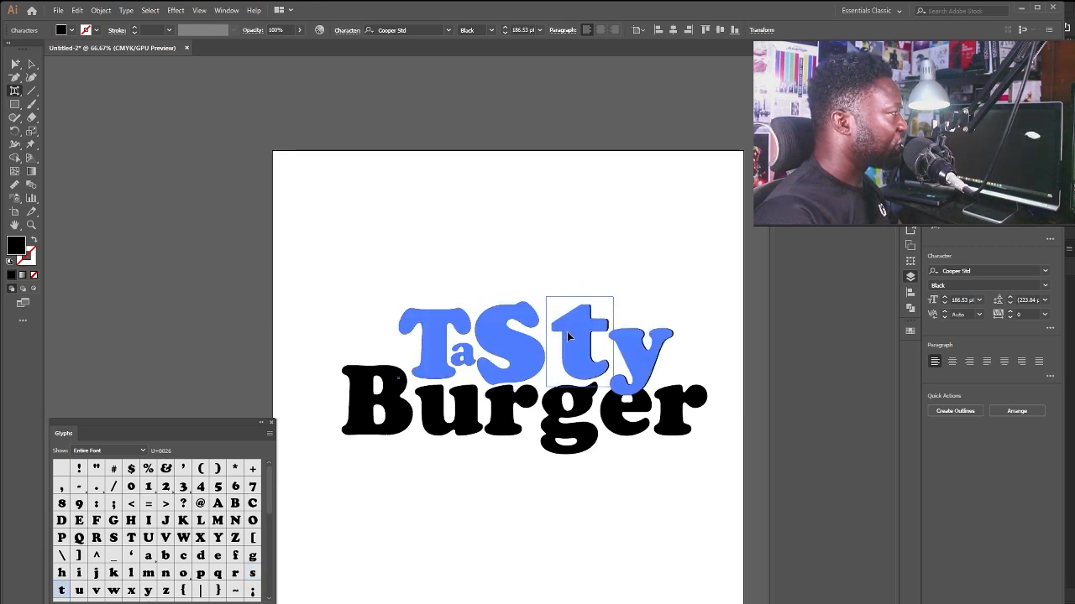
drag(566, 332, 556, 335)
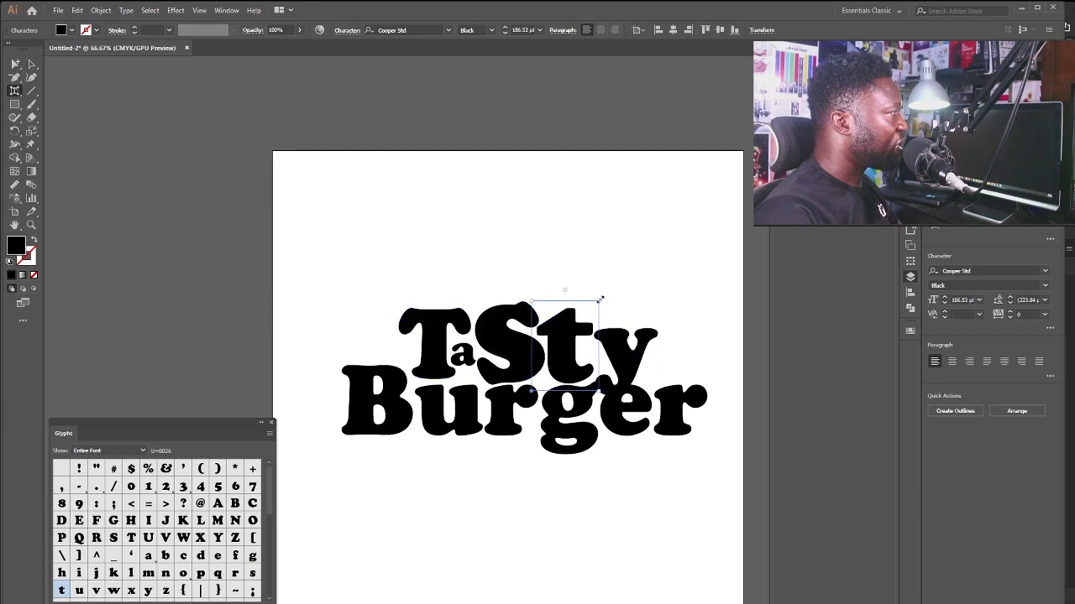
mouse_move(597, 301)
mouse_down()
mouse_move(607, 296)
mouse_move(611, 313)
mouse_up()
click(619, 355)
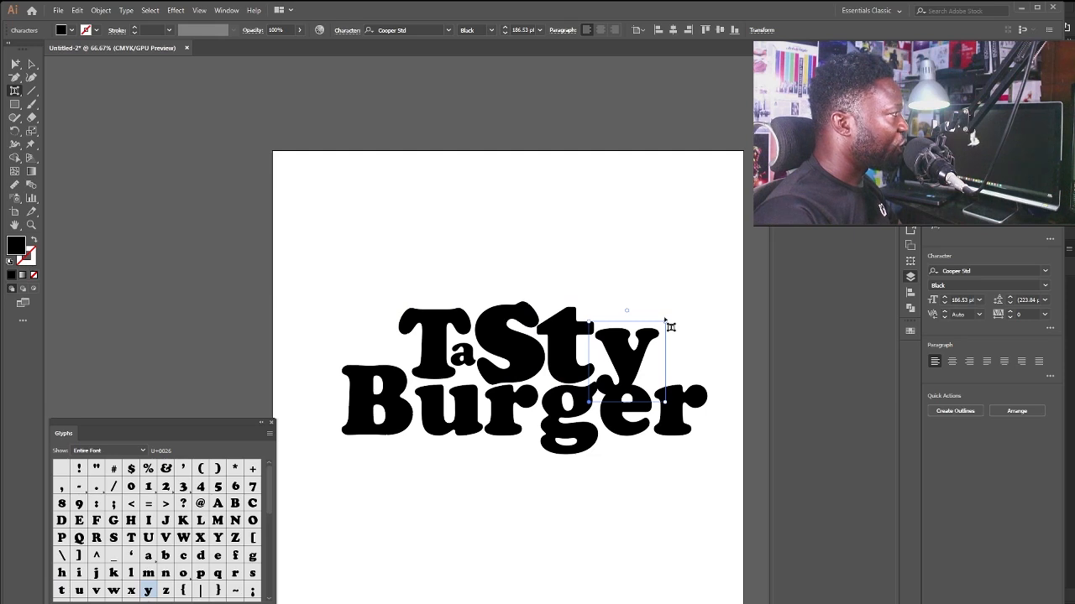
drag(666, 322, 603, 371)
Enlarge the B of Burger and move it left, then shrink and reposition the u.
click(388, 387)
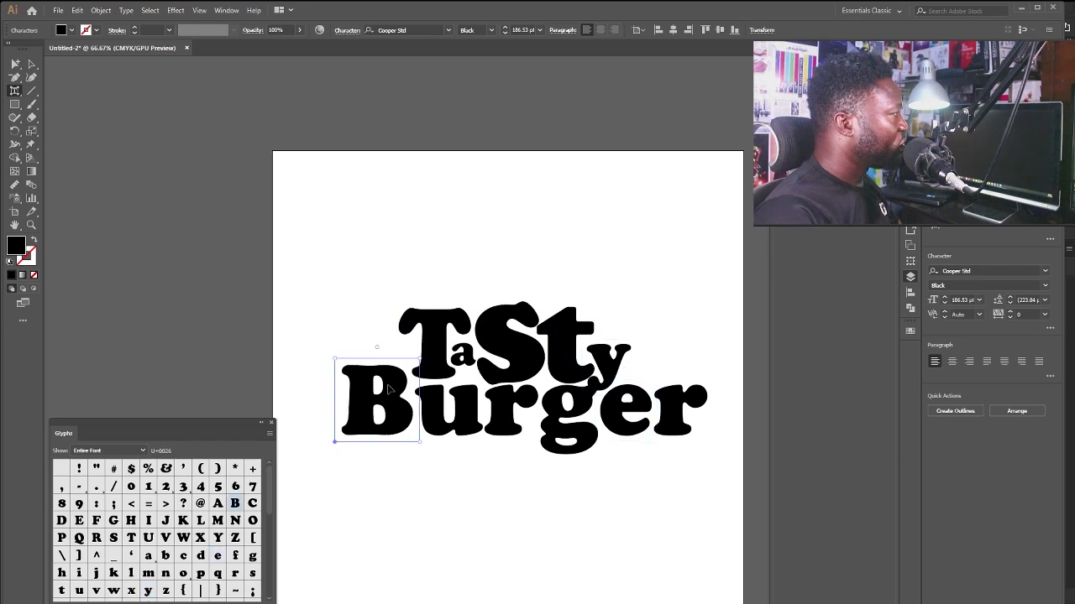
drag(421, 360, 447, 334)
drag(409, 392, 389, 395)
click(465, 404)
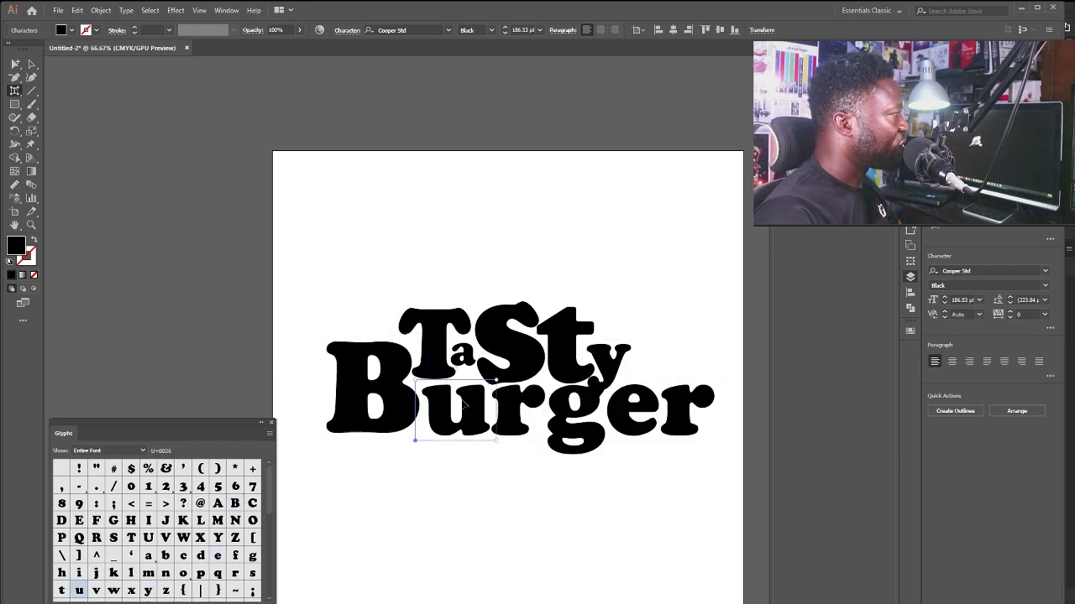
drag(497, 380, 460, 423)
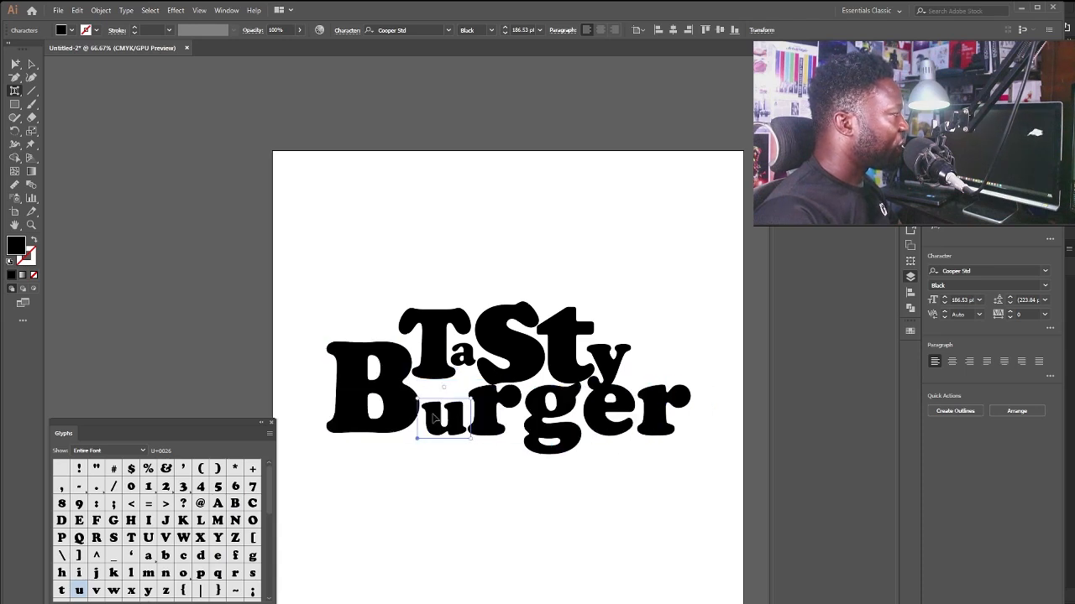
drag(424, 405, 381, 386)
click(383, 389)
click(447, 399)
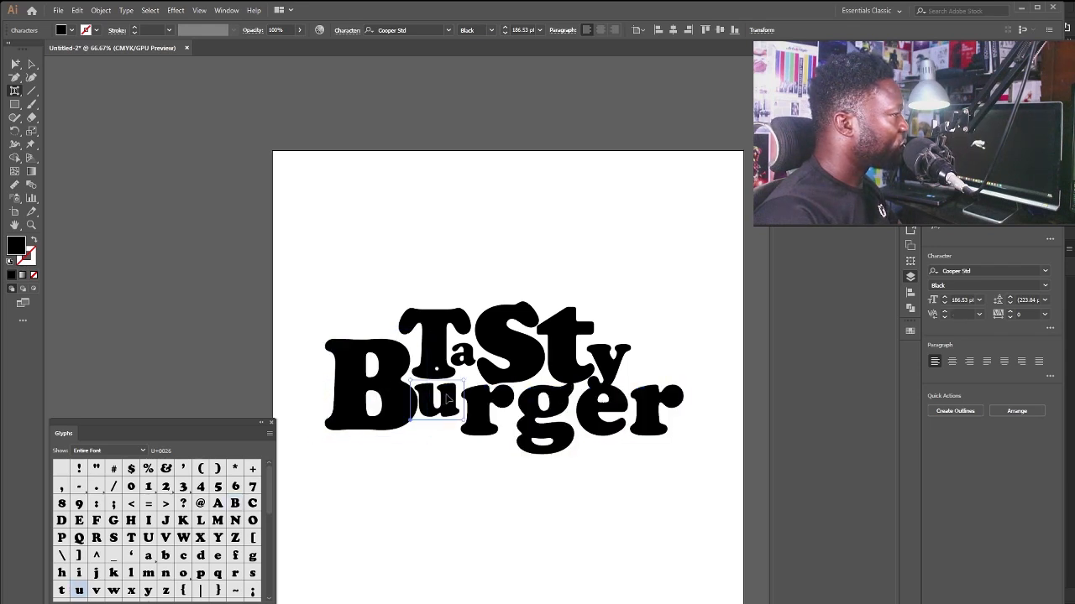
drag(450, 395, 453, 393)
Shrink the r, enlarge and lower the g, and shrink the e, moving it up-left.
click(484, 408)
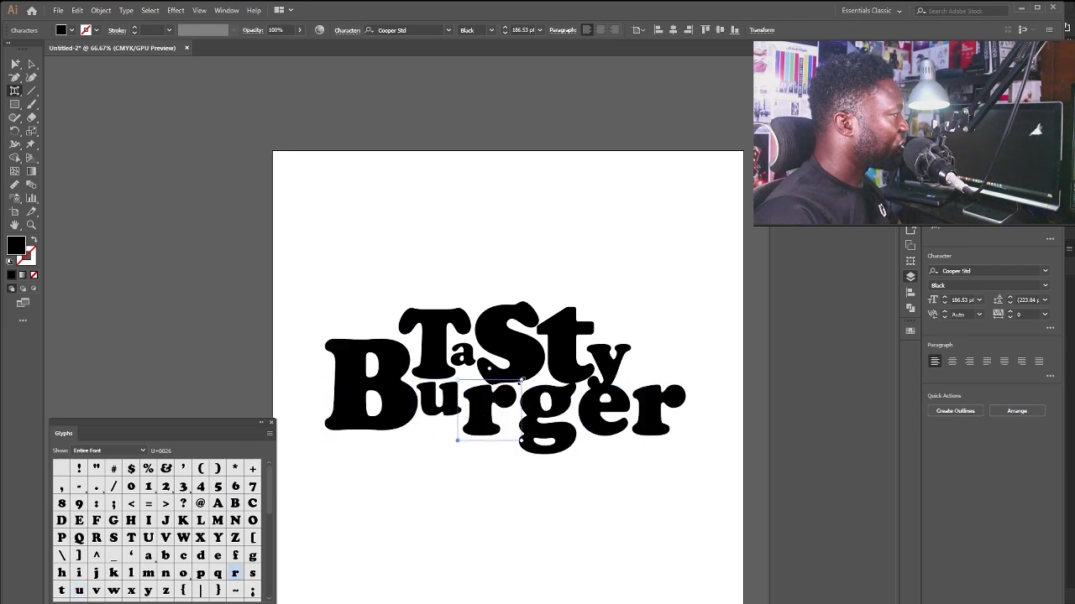
drag(521, 380, 474, 409)
click(452, 394)
click(477, 397)
click(513, 413)
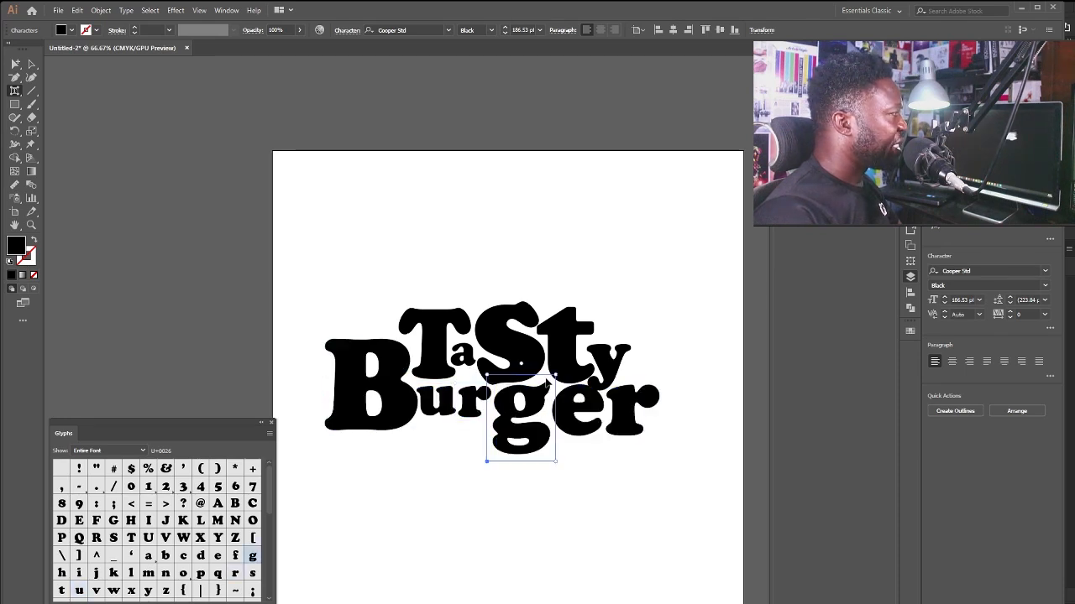
drag(556, 374, 567, 367)
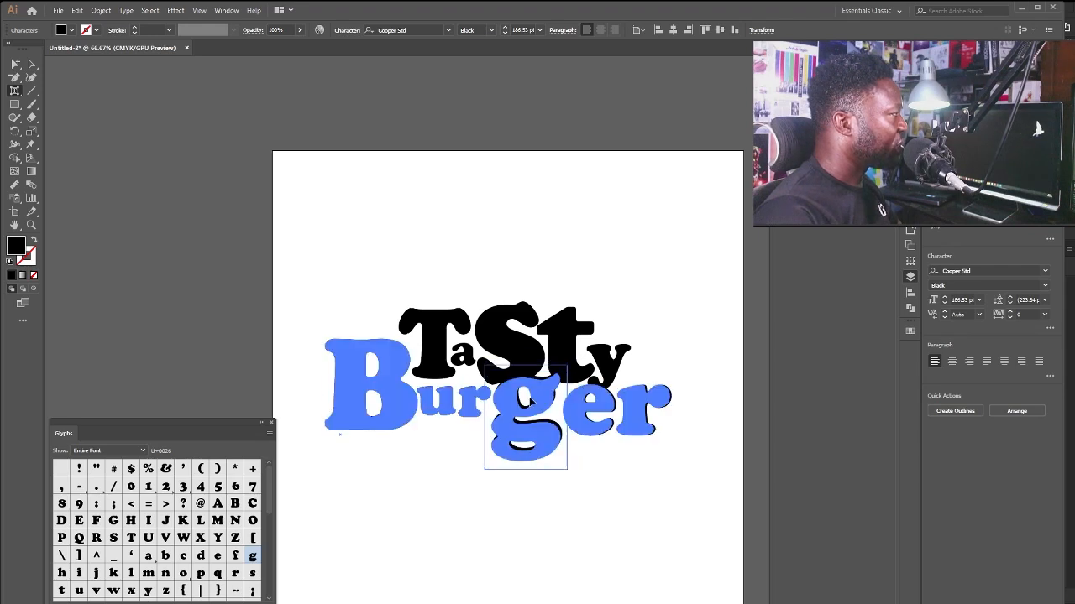
mouse_move(530, 399)
mouse_down()
mouse_move(526, 409)
mouse_move(533, 395)
mouse_move(539, 408)
mouse_up()
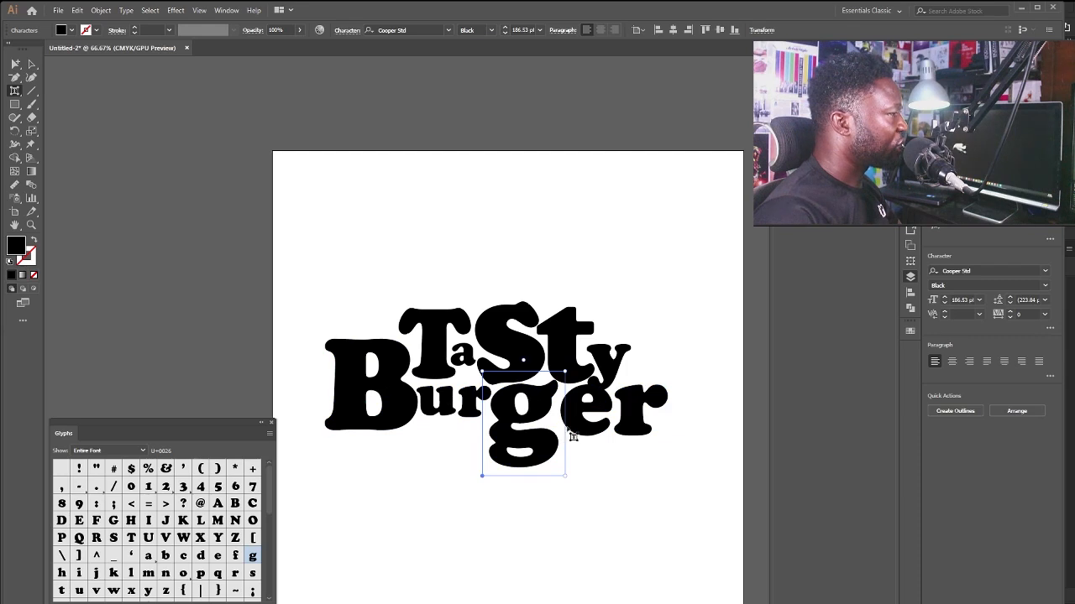
click(588, 413)
drag(616, 381, 566, 418)
Move Burger's final r down, shrink the g slightly, and shrink and raise the e.
click(617, 382)
drag(616, 385, 603, 411)
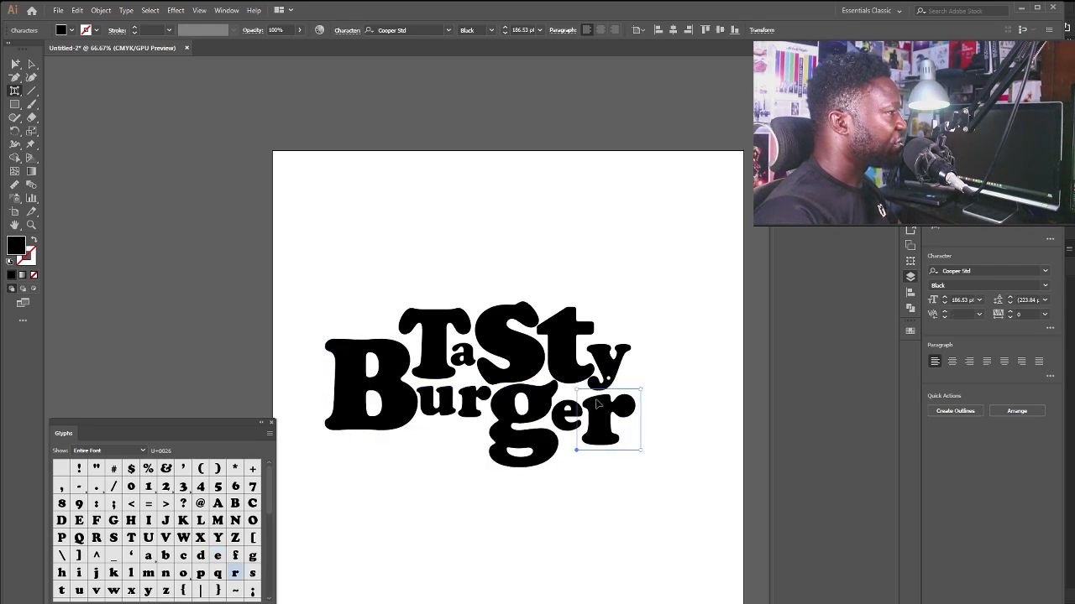
click(573, 380)
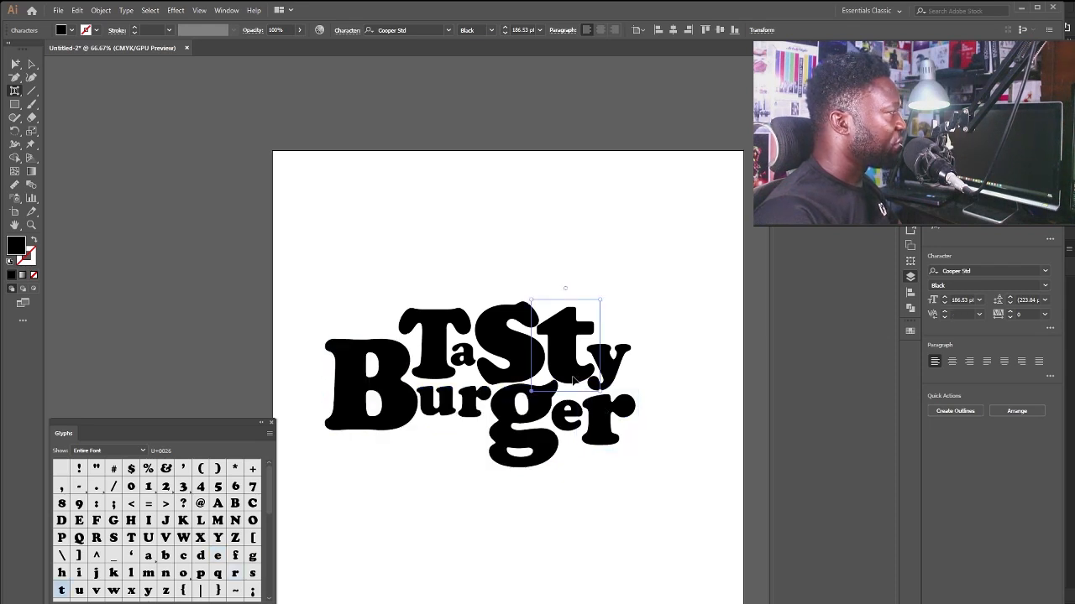
click(530, 406)
drag(565, 370, 535, 403)
click(563, 377)
click(565, 411)
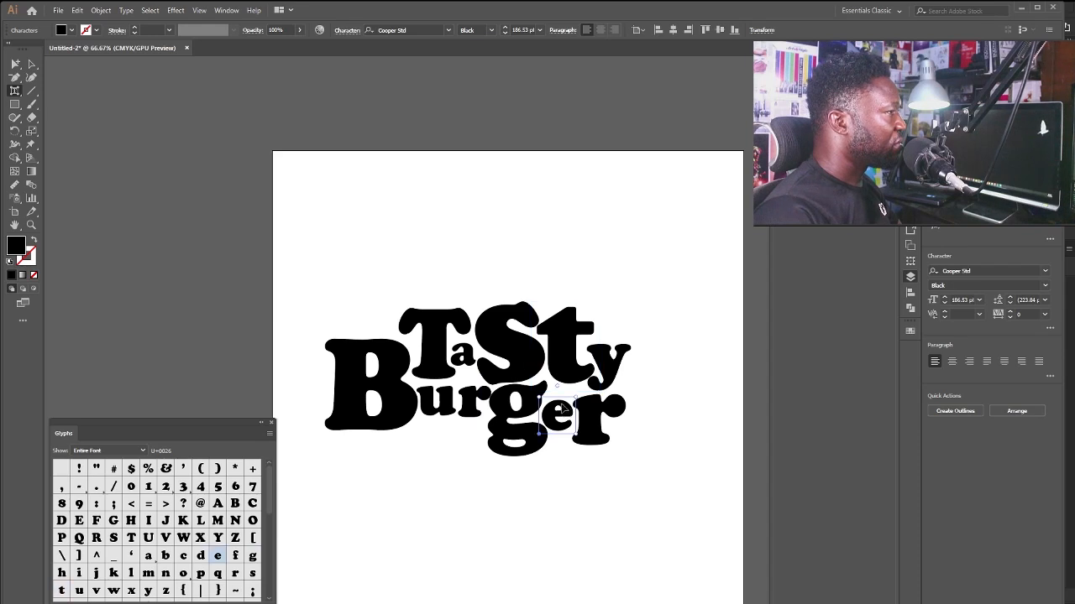
drag(577, 406, 566, 408)
drag(554, 422, 573, 402)
Shrink and raise the S of Tasty, then shrink and reposition the t.
click(581, 411)
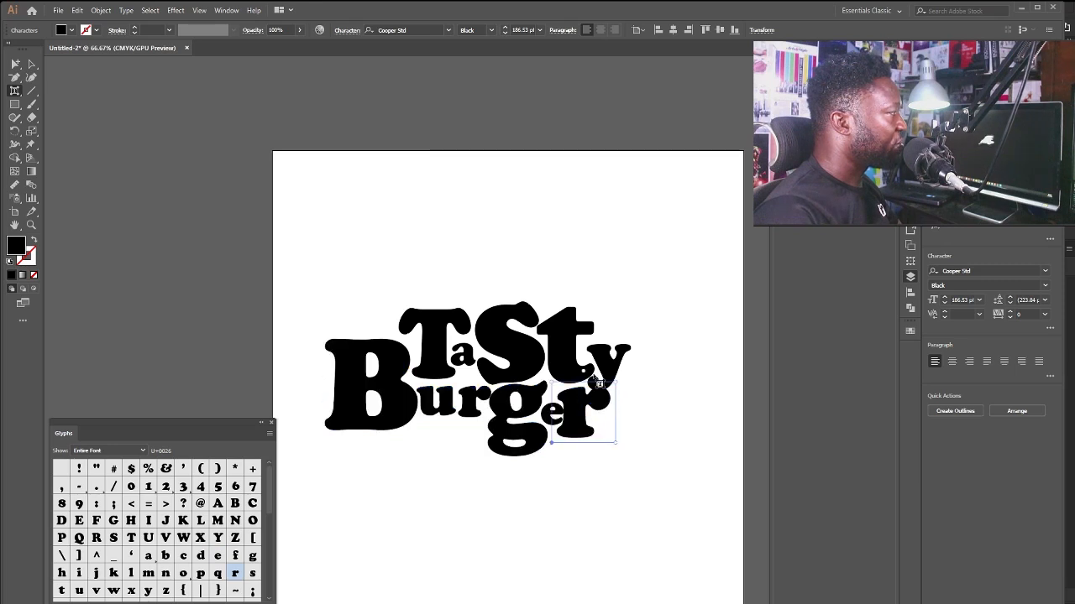
click(561, 354)
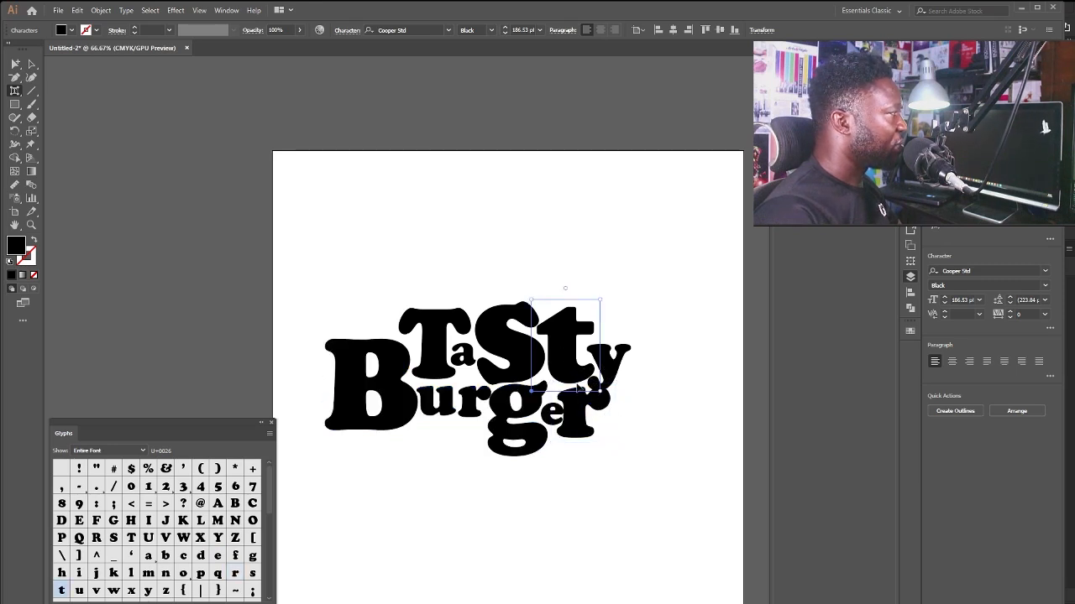
click(513, 378)
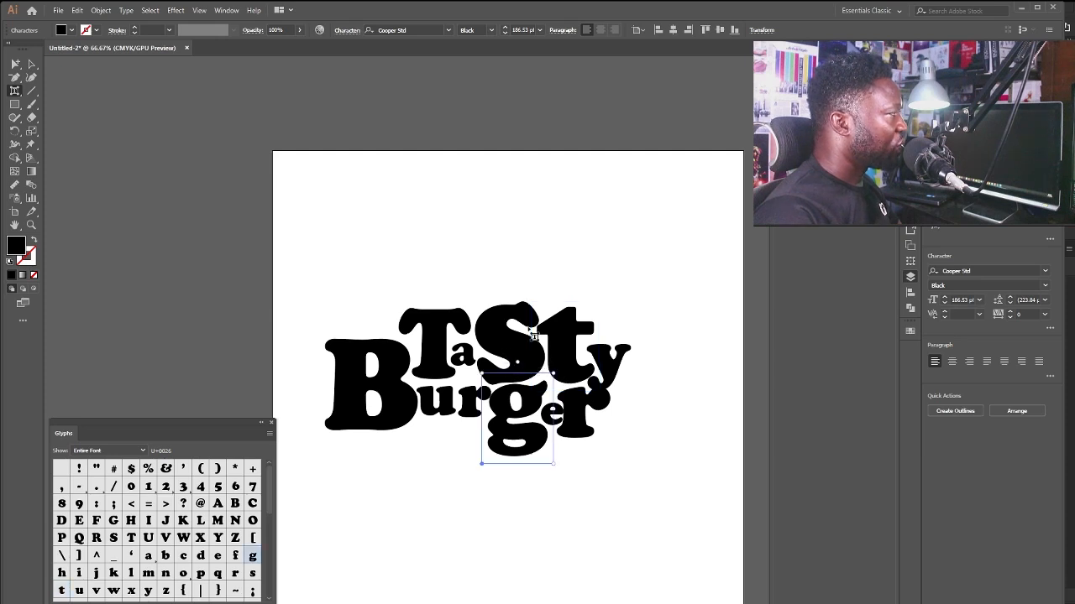
click(536, 314)
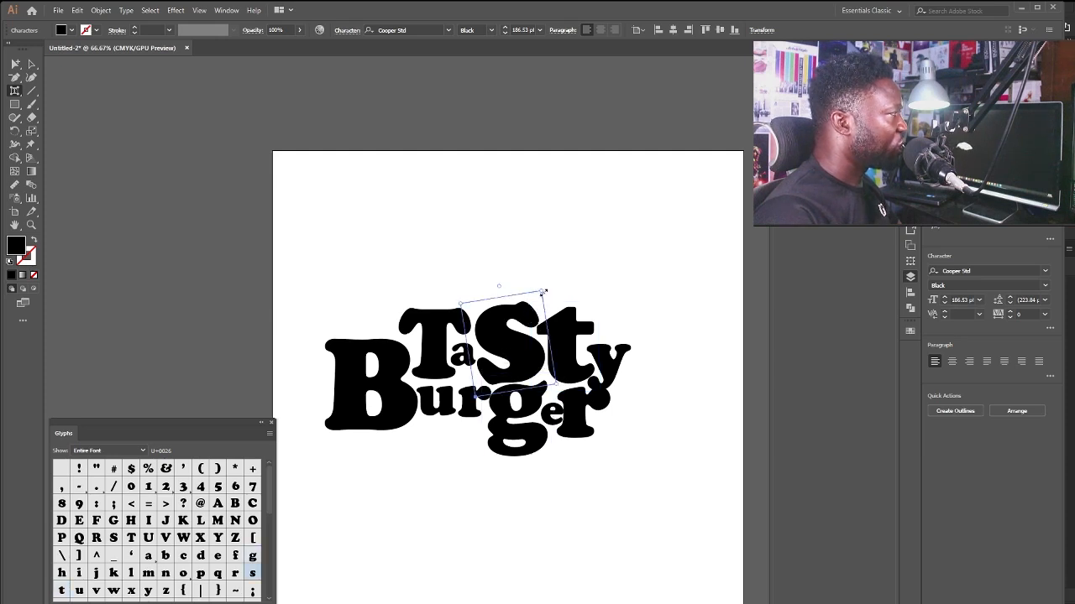
drag(541, 292, 532, 307)
drag(505, 354, 503, 347)
click(550, 338)
drag(588, 301, 578, 307)
drag(542, 354, 544, 337)
Move the y into place, tuck the final r under it, and adjust the g.
click(588, 371)
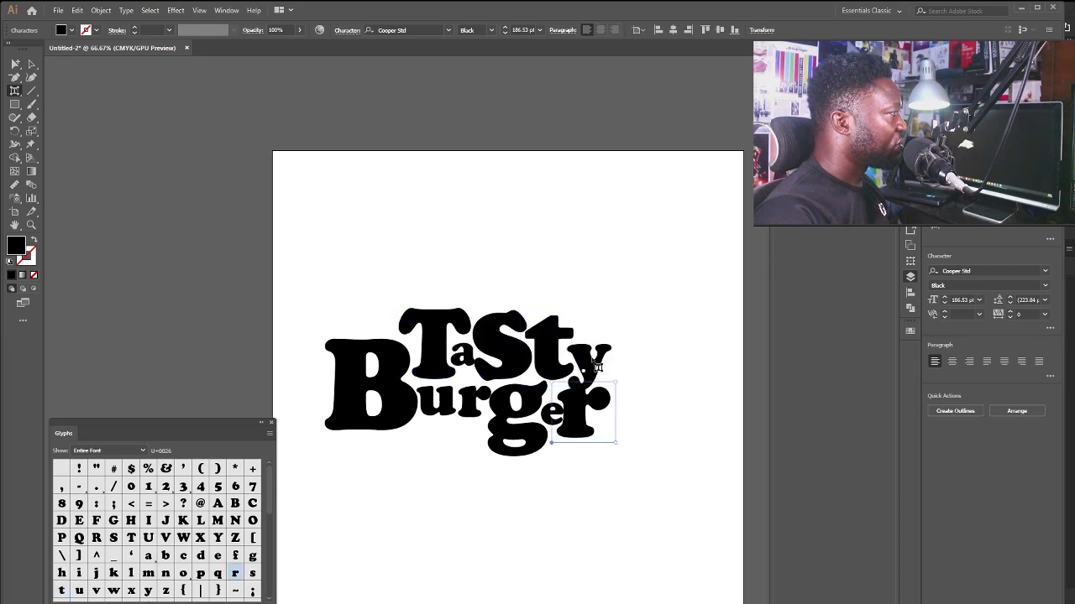
click(597, 357)
drag(596, 355, 592, 353)
click(580, 418)
click(577, 420)
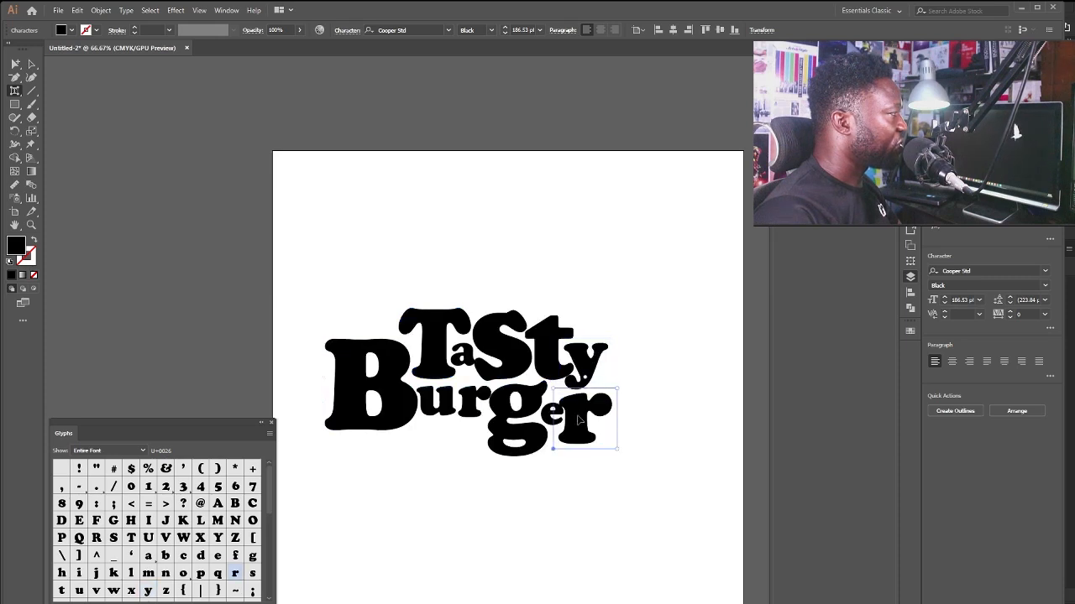
drag(618, 391, 595, 372)
click(544, 406)
click(592, 378)
click(537, 397)
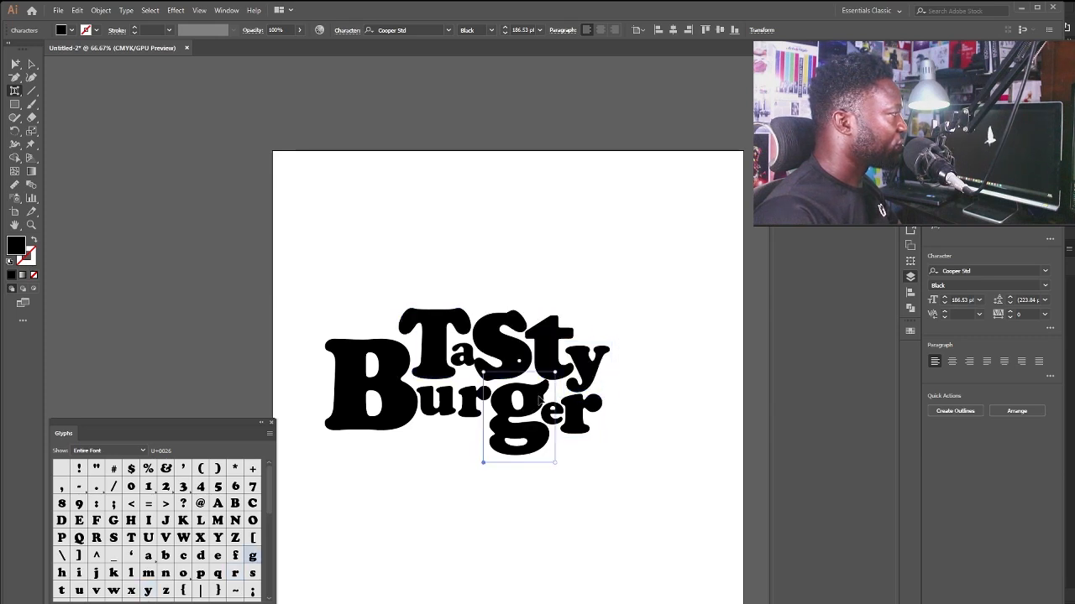
drag(537, 397, 536, 406)
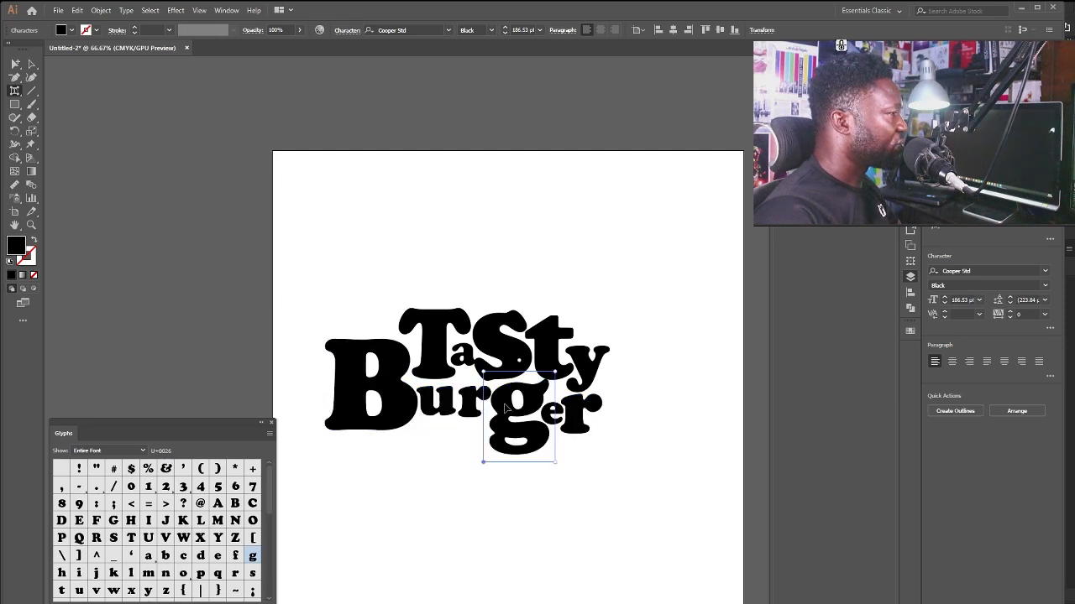
Enlarge and move the u of Burger, and drop the g slightly lower.
click(418, 364)
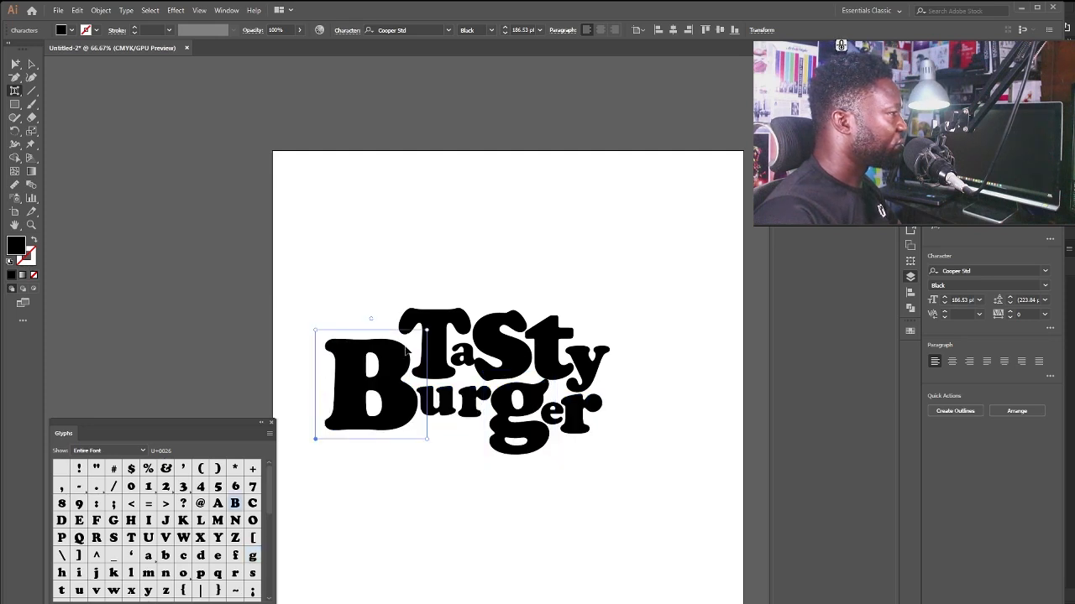
click(443, 369)
click(448, 397)
drag(462, 384, 508, 375)
click(477, 399)
click(448, 398)
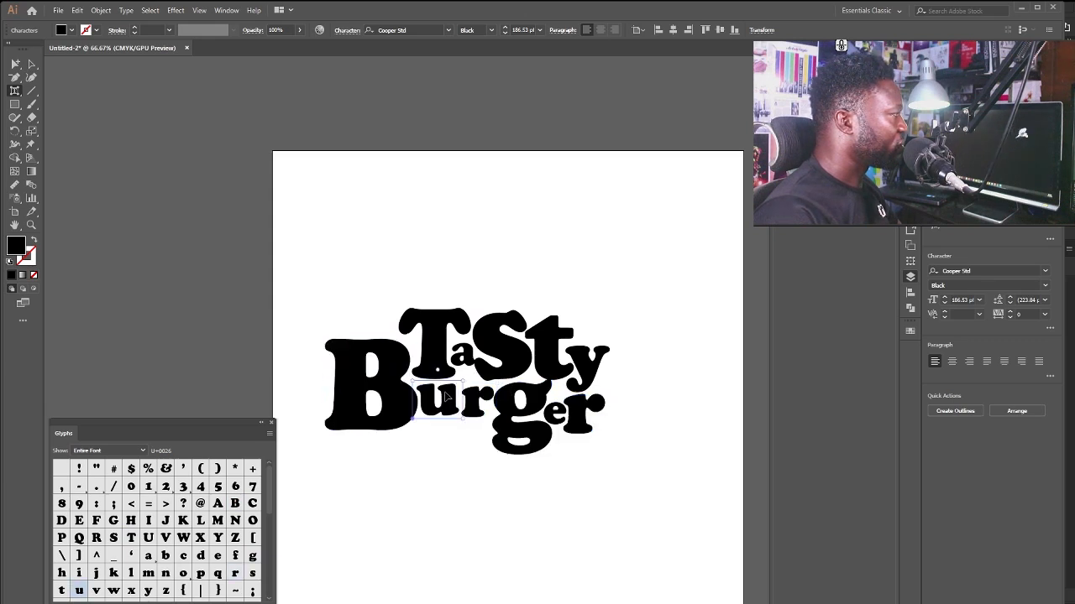
drag(447, 398, 471, 400)
drag(525, 397, 528, 400)
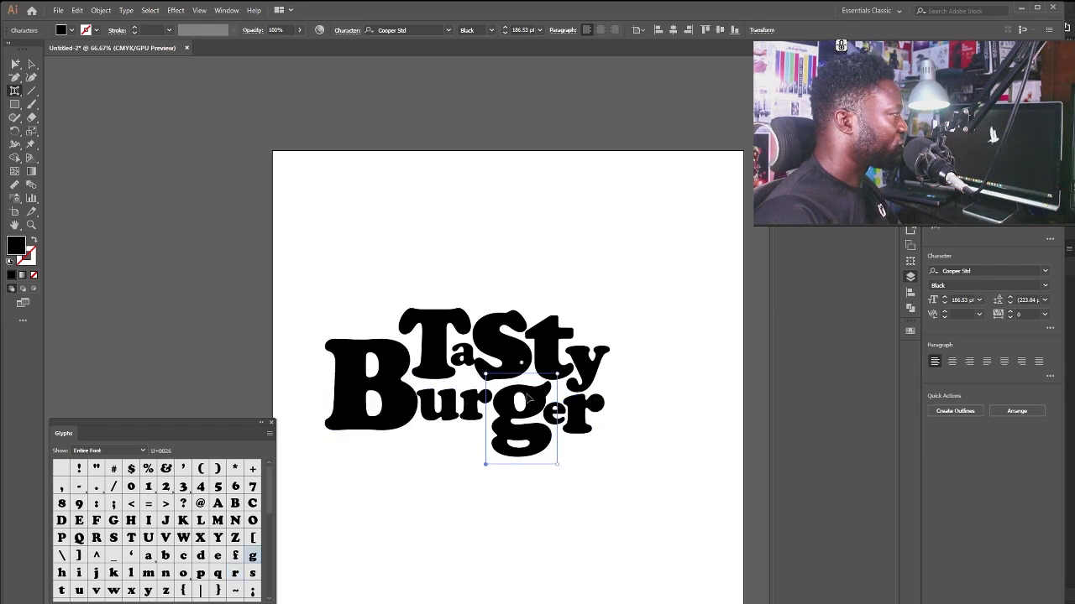
Enlarge the S of Tasty and move it down, nudging the T down too.
click(503, 333)
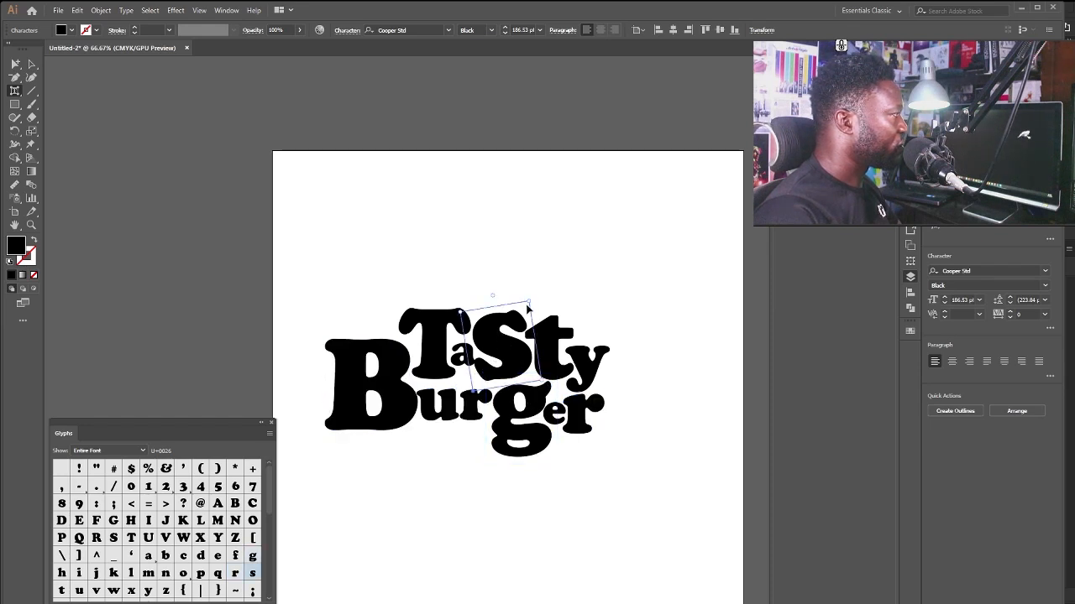
drag(528, 303, 532, 298)
drag(512, 338, 512, 346)
click(430, 338)
drag(430, 338, 429, 339)
click(511, 351)
drag(509, 363, 509, 363)
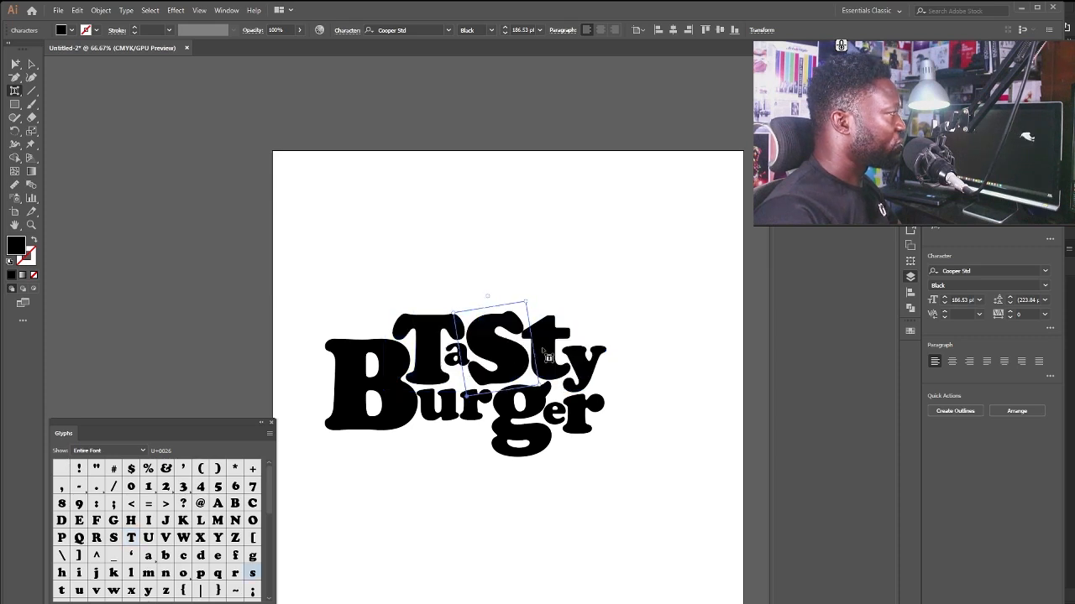
click(544, 352)
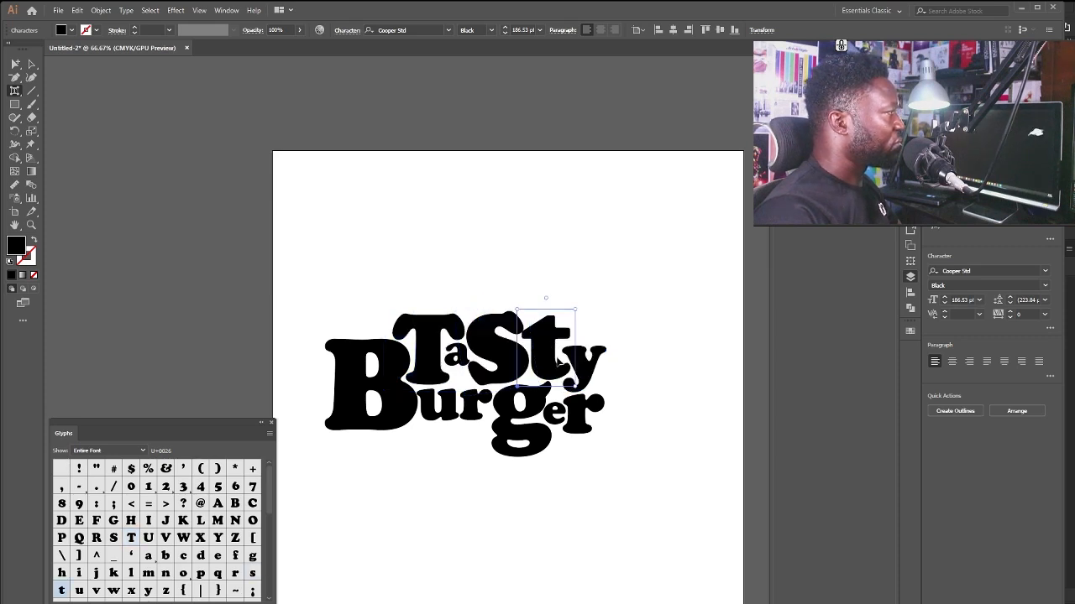
Select both the TaSty and Burger words and move them up and right.
click(31, 65)
click(478, 237)
drag(315, 237, 680, 512)
drag(540, 413, 588, 358)
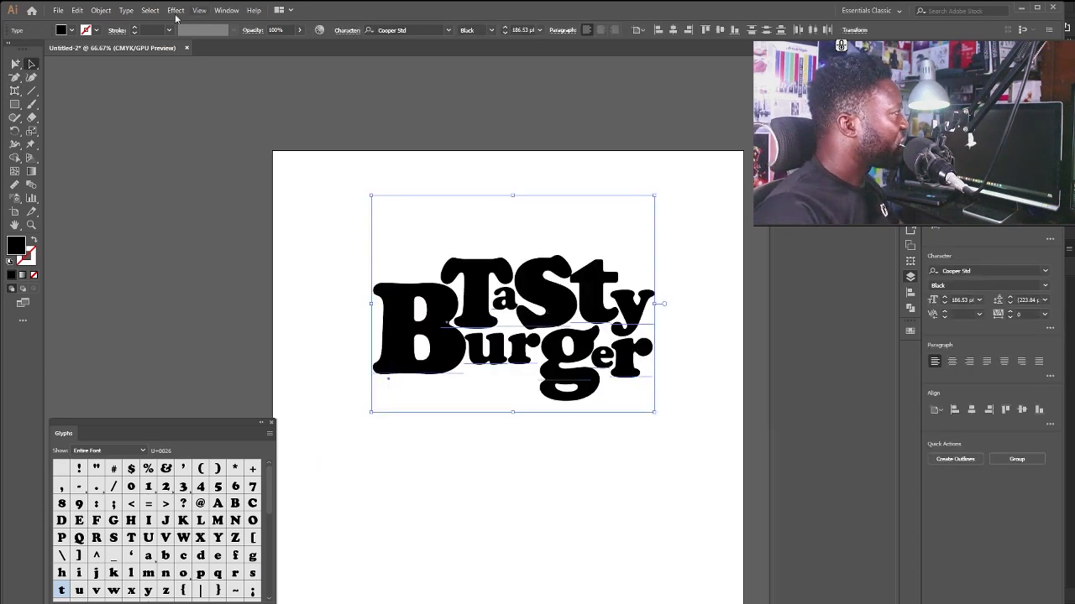
Expand the lettering's object and fill into outlines, unite them, and nudge the logo.
click(97, 13)
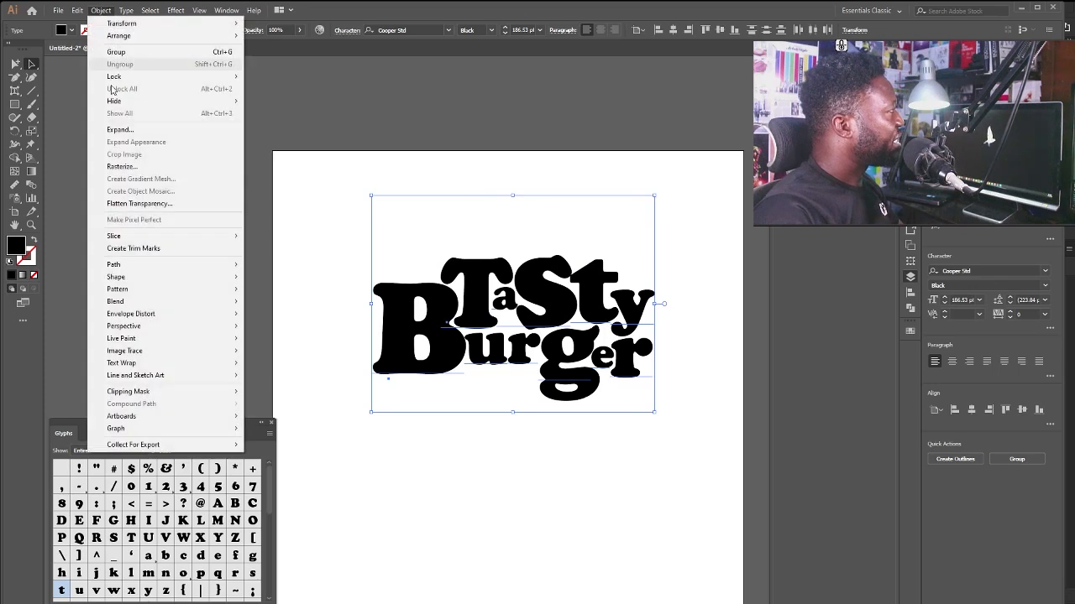
click(142, 130)
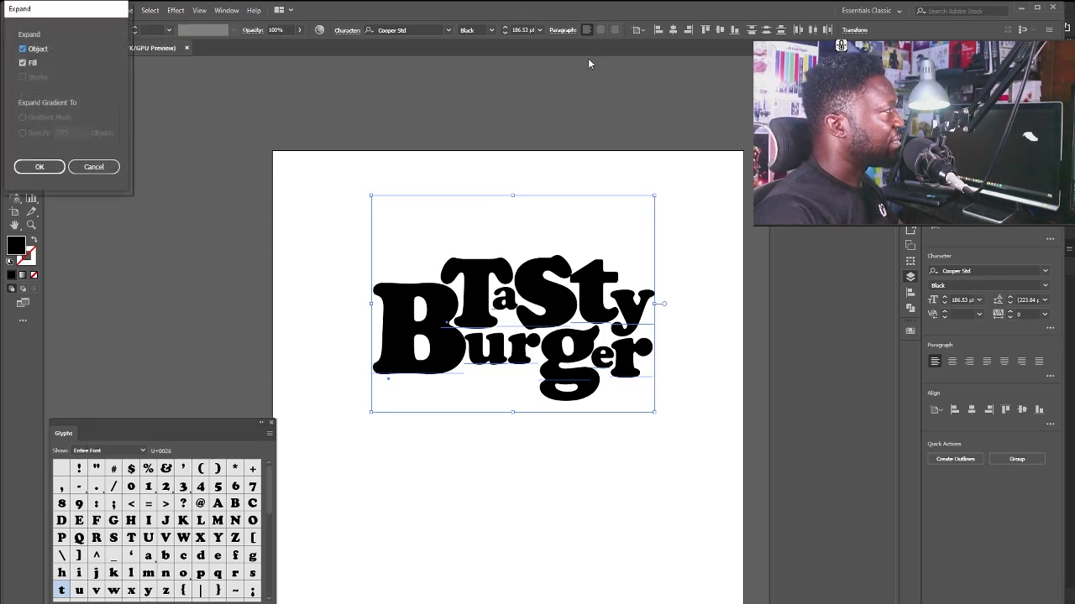
click(40, 166)
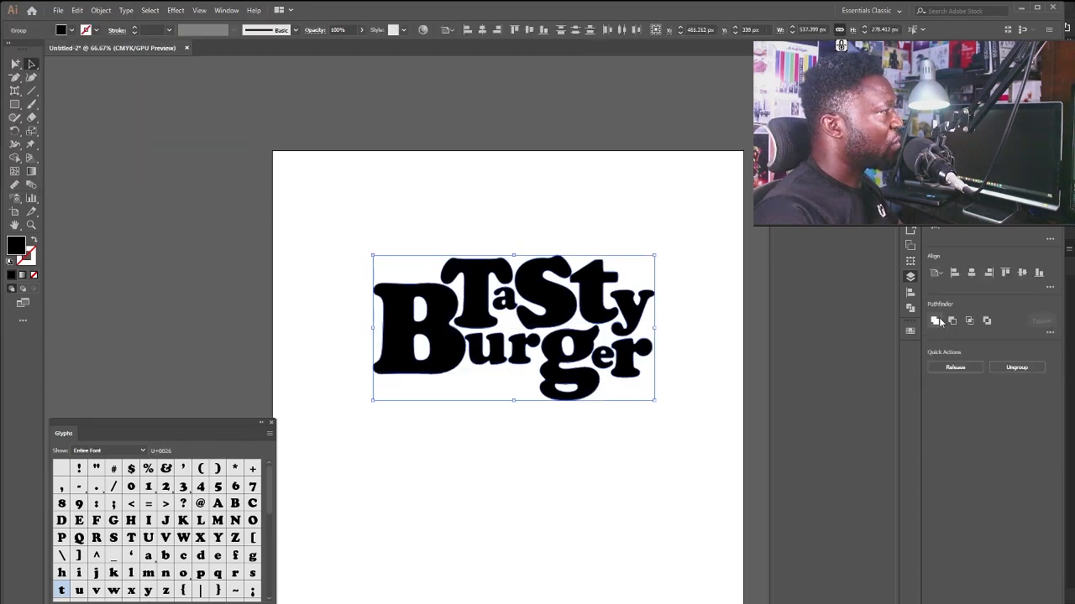
click(937, 321)
click(585, 258)
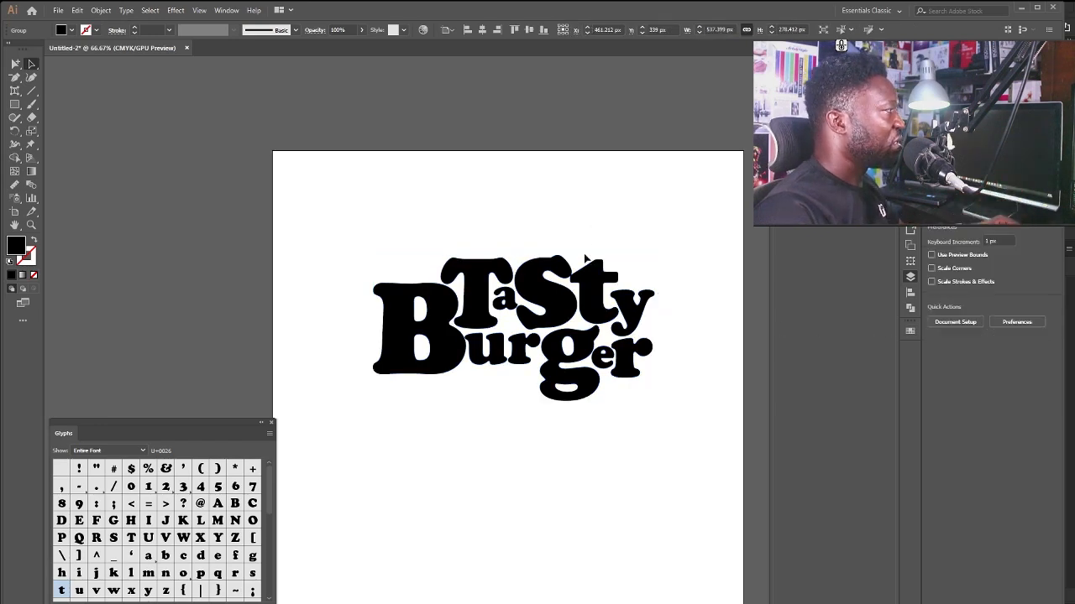
drag(645, 256, 381, 388)
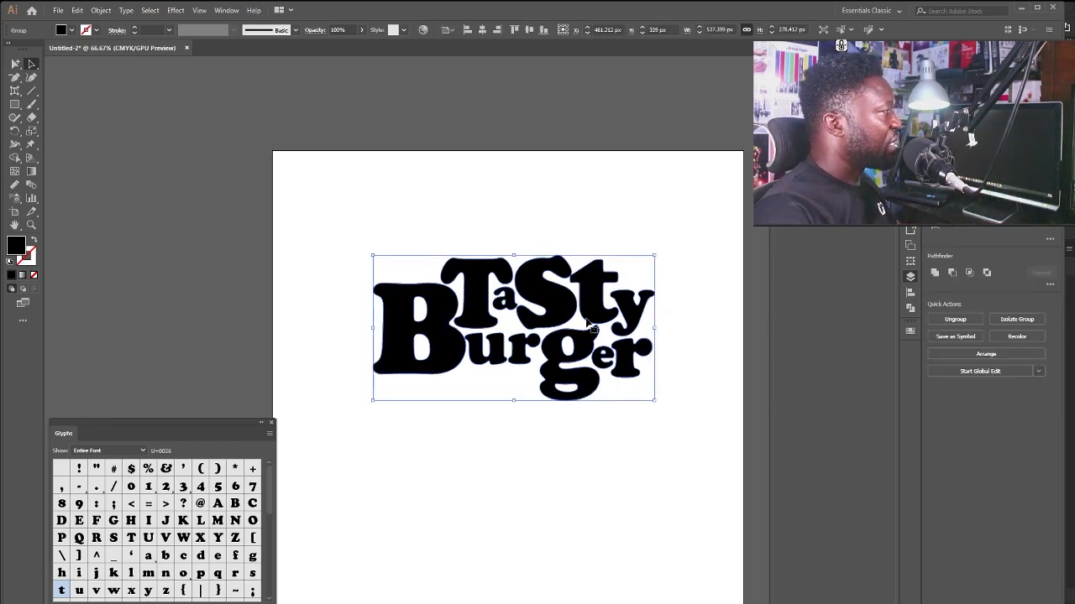
drag(572, 352, 578, 370)
Warp the logo with an Arc envelope at 12% bend.
click(101, 10)
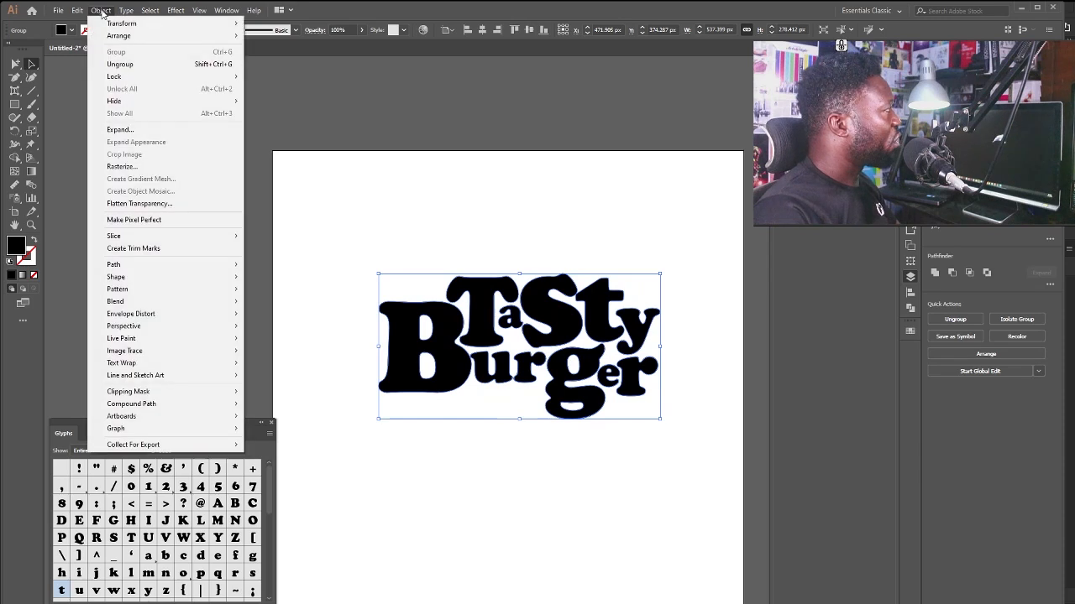
mouse_move(154, 318)
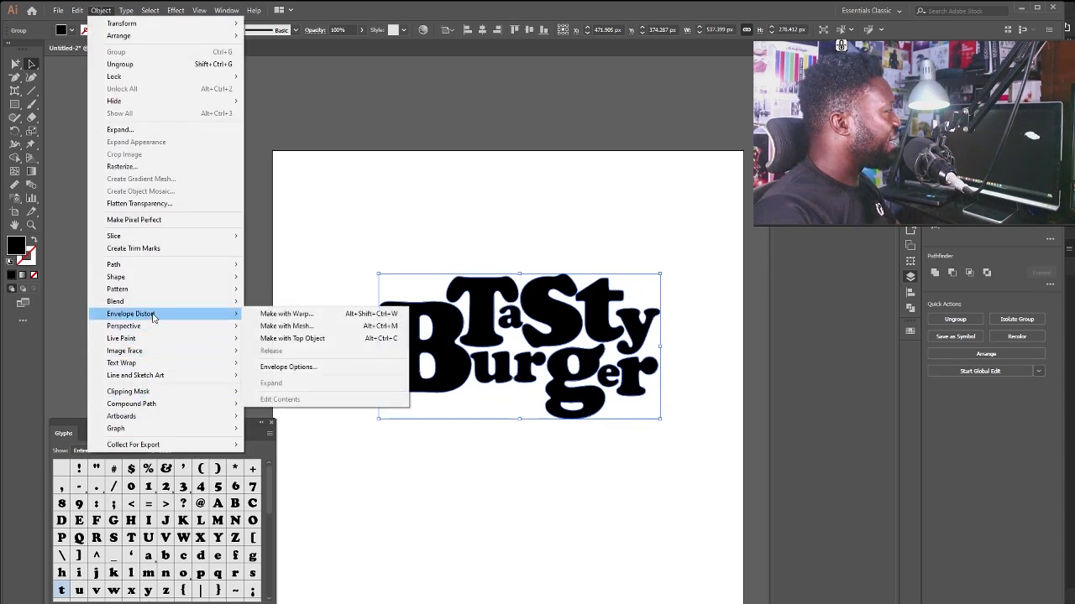
click(311, 315)
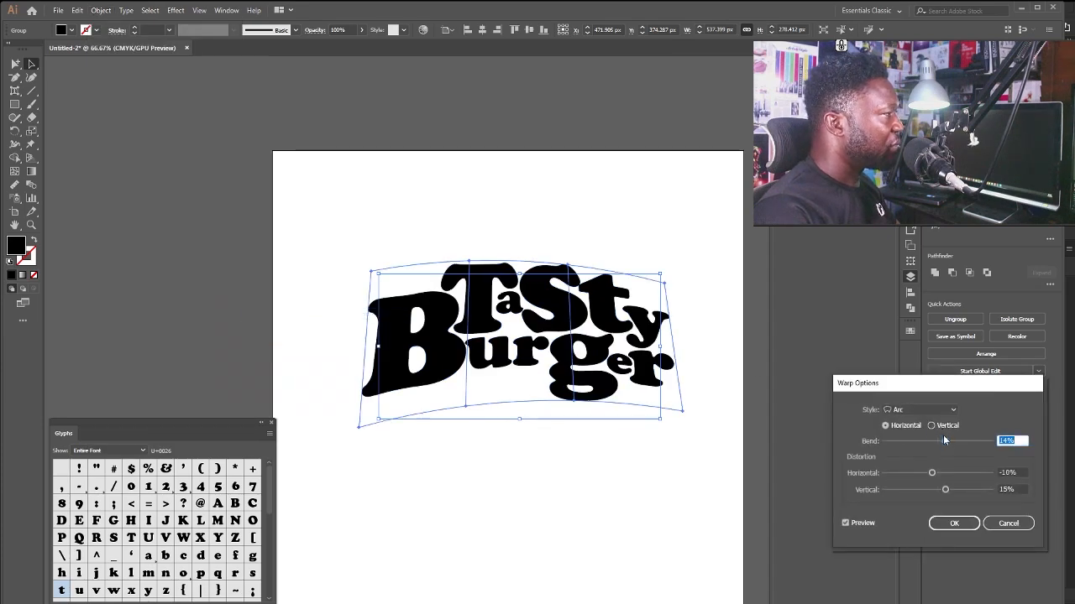
click(918, 409)
click(917, 426)
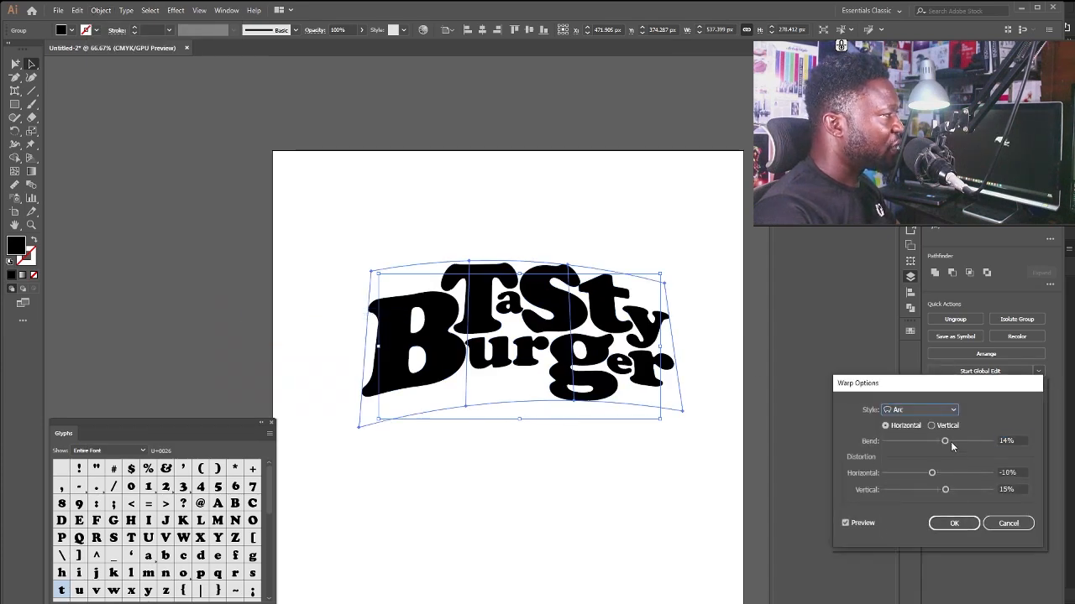
click(945, 440)
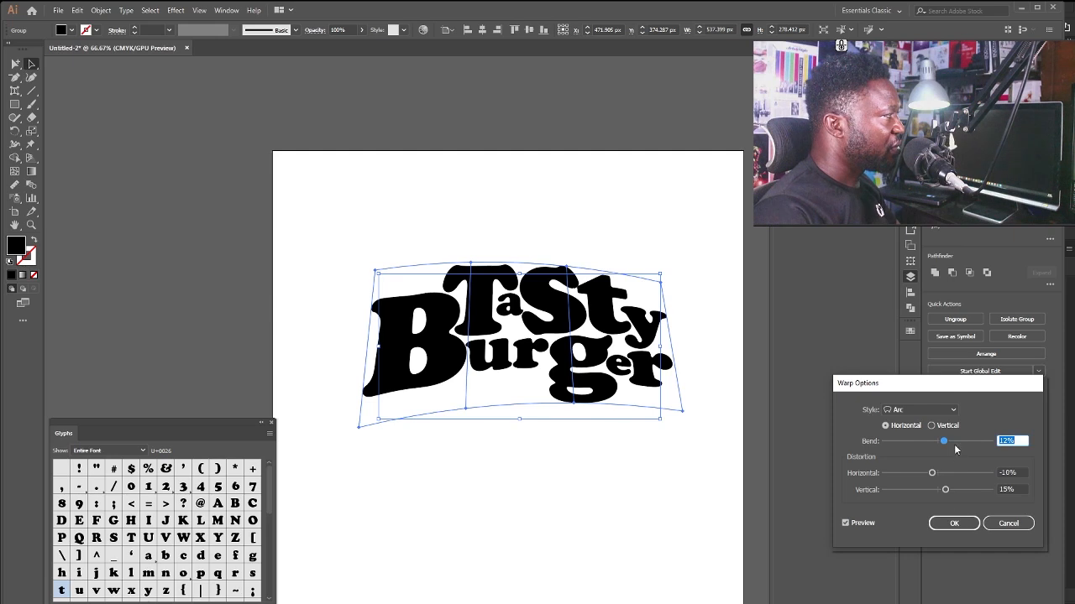
click(953, 524)
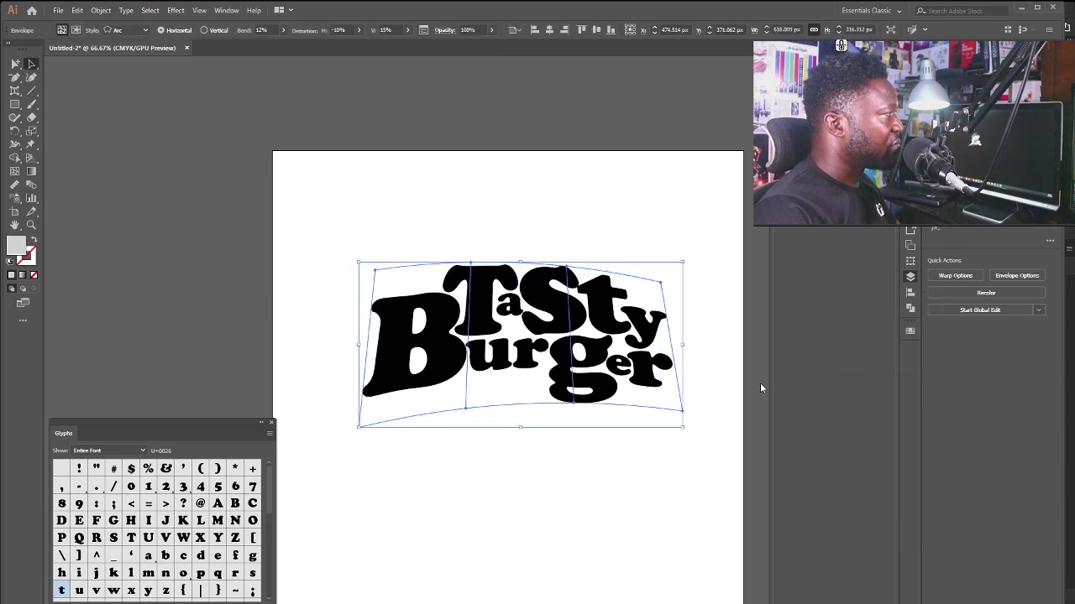
Move the warped logo about 61 px down, copy it, and paste into Photoshop's Food Poster.
click(557, 193)
drag(554, 300, 555, 351)
drag(694, 221, 434, 478)
key(ctrl+c)
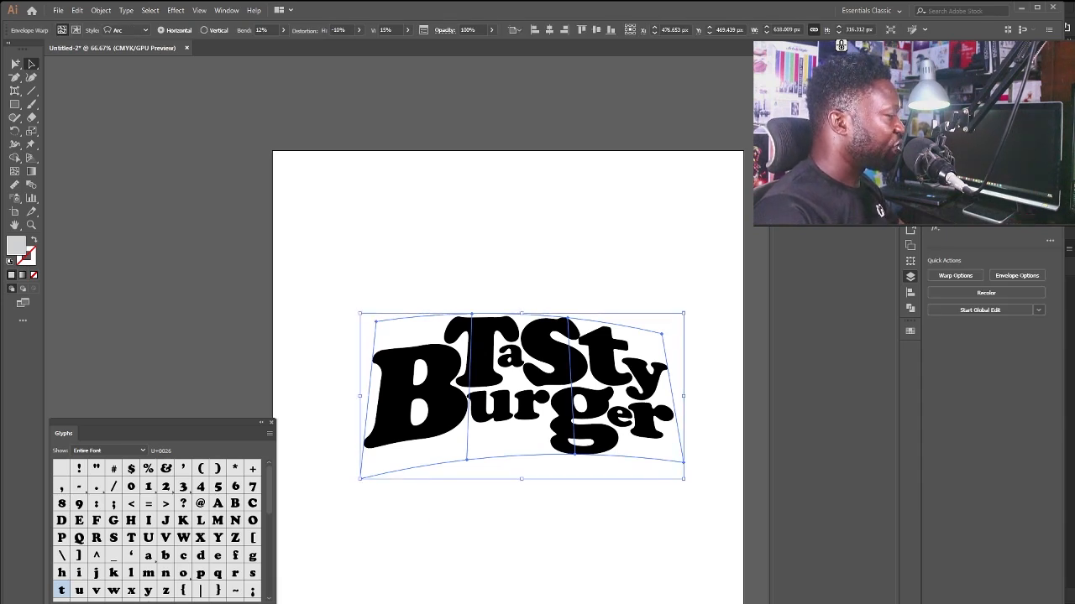
key(alt+Tab)
key(ctrl+v)
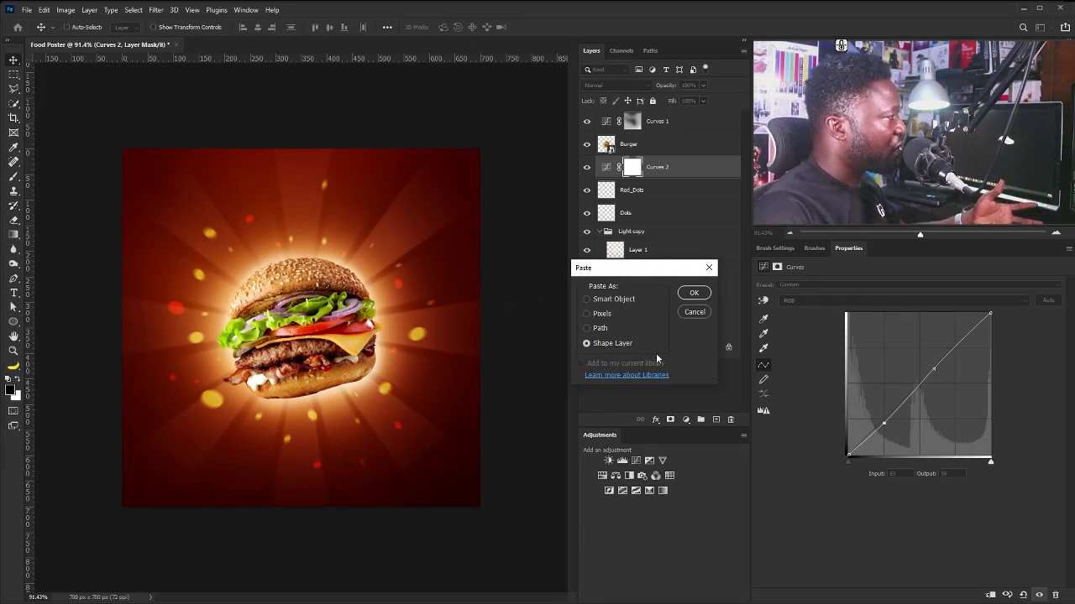
Paste the logo as a shape layer, Shape 2, and move it above the burger.
click(694, 292)
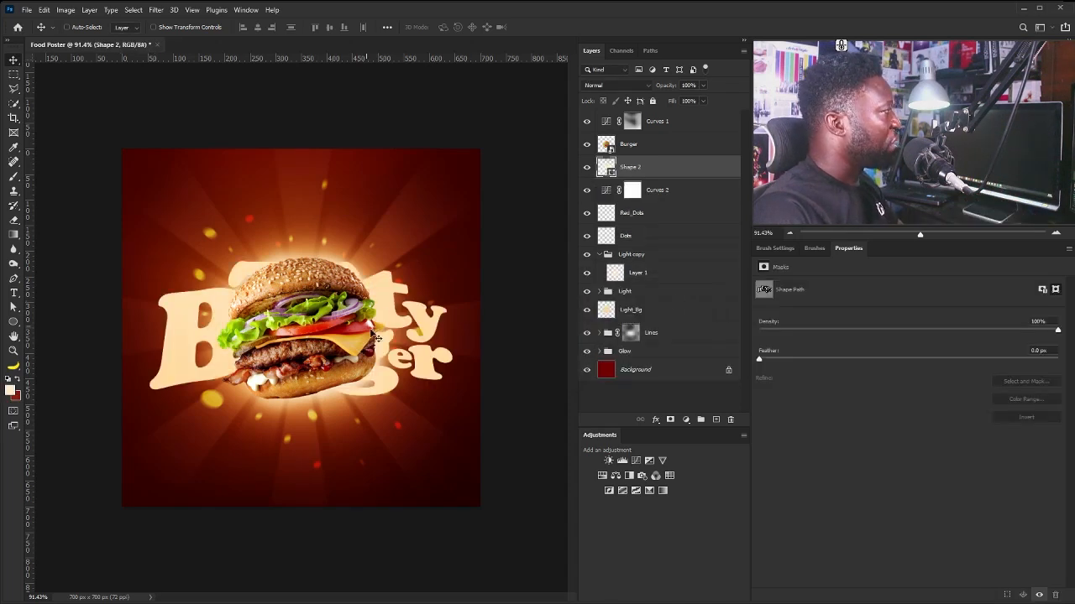
drag(376, 338, 377, 228)
mouse_move(660, 164)
mouse_down()
mouse_move(662, 112)
mouse_move(664, 166)
mouse_up()
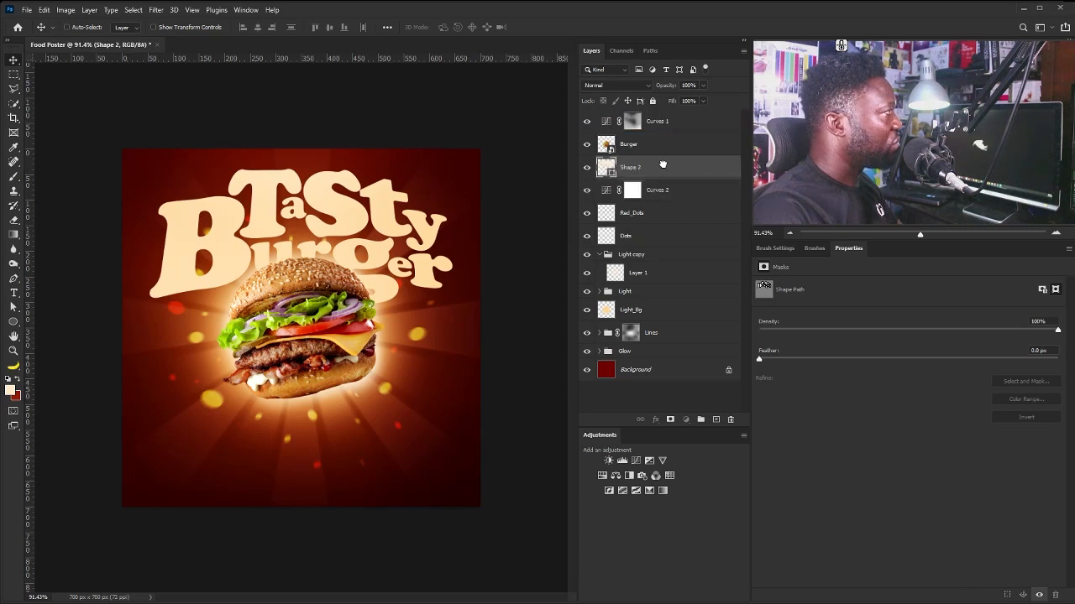
click(667, 127)
click(664, 163)
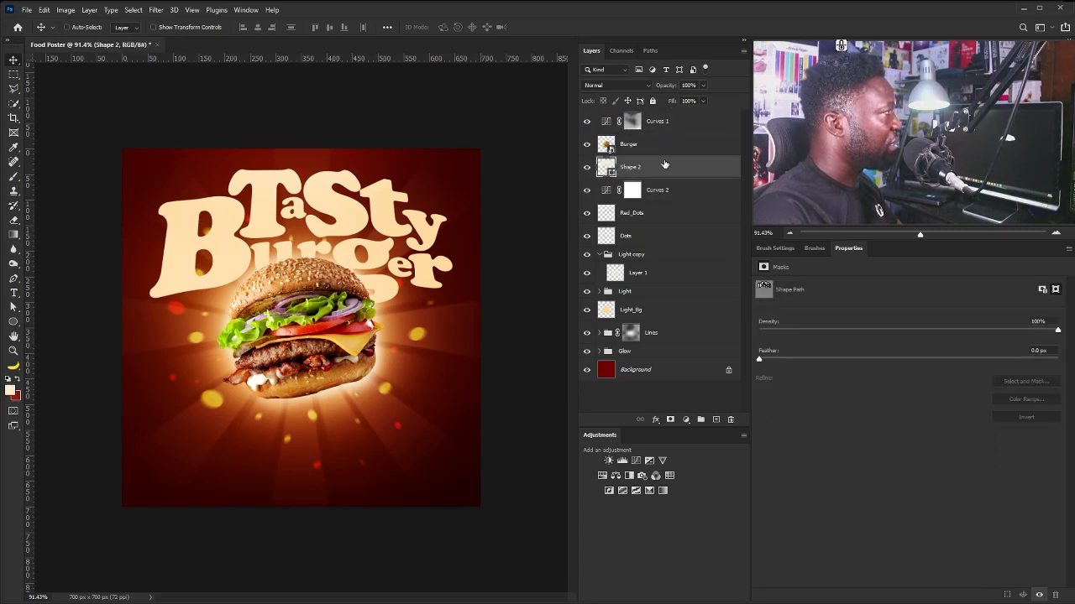
Free-transform the lettering to about 61% and position it near the poster top.
key(ctrl+t)
drag(457, 166, 349, 243)
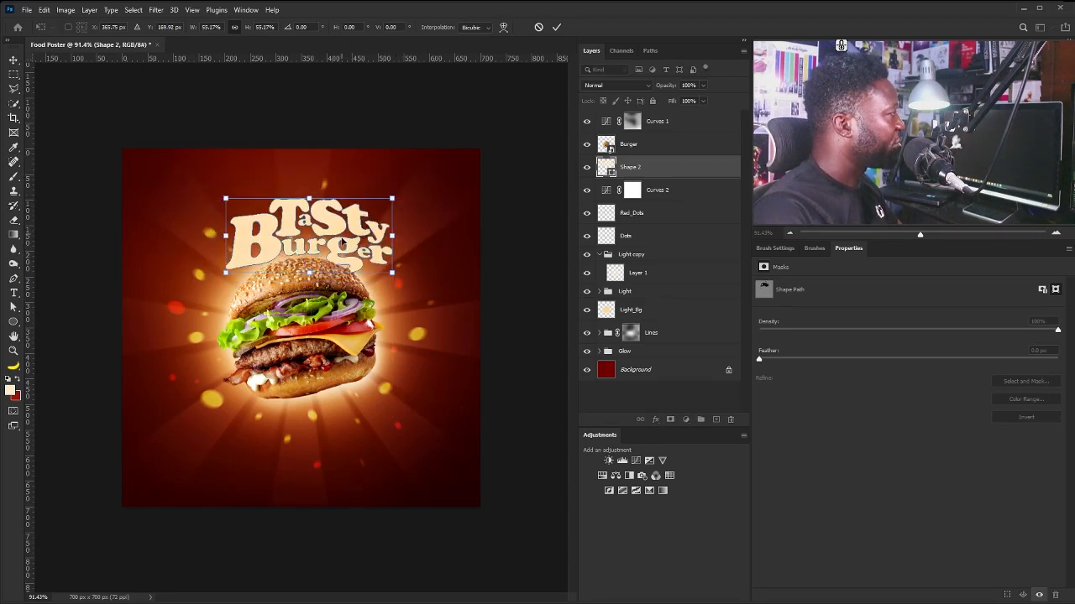
drag(392, 198, 396, 198)
drag(364, 250, 367, 253)
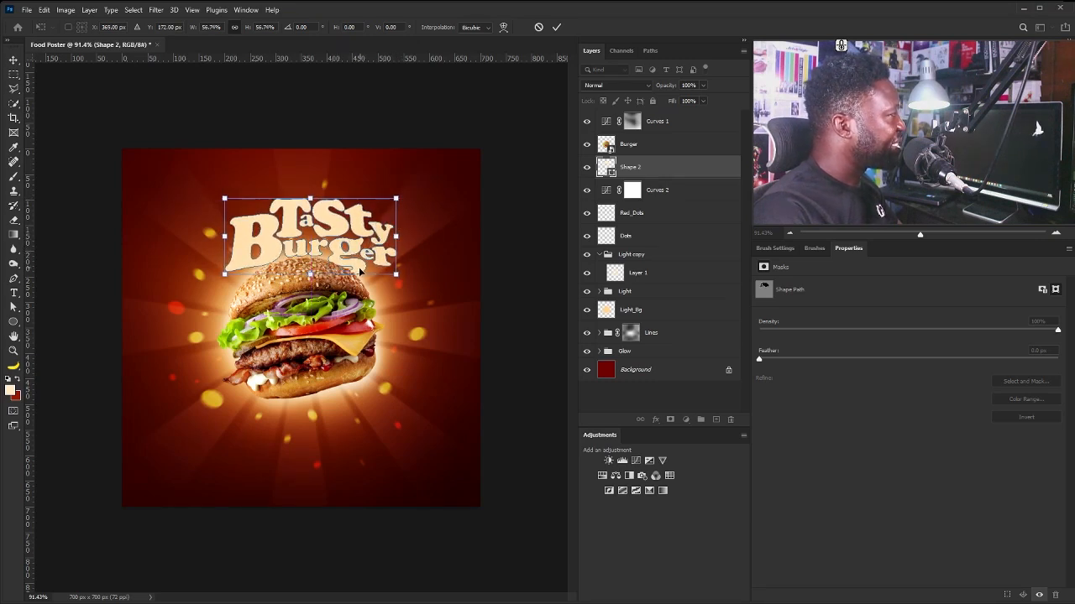
mouse_move(363, 248)
mouse_down()
mouse_move(333, 254)
mouse_move(370, 244)
mouse_move(363, 249)
mouse_up()
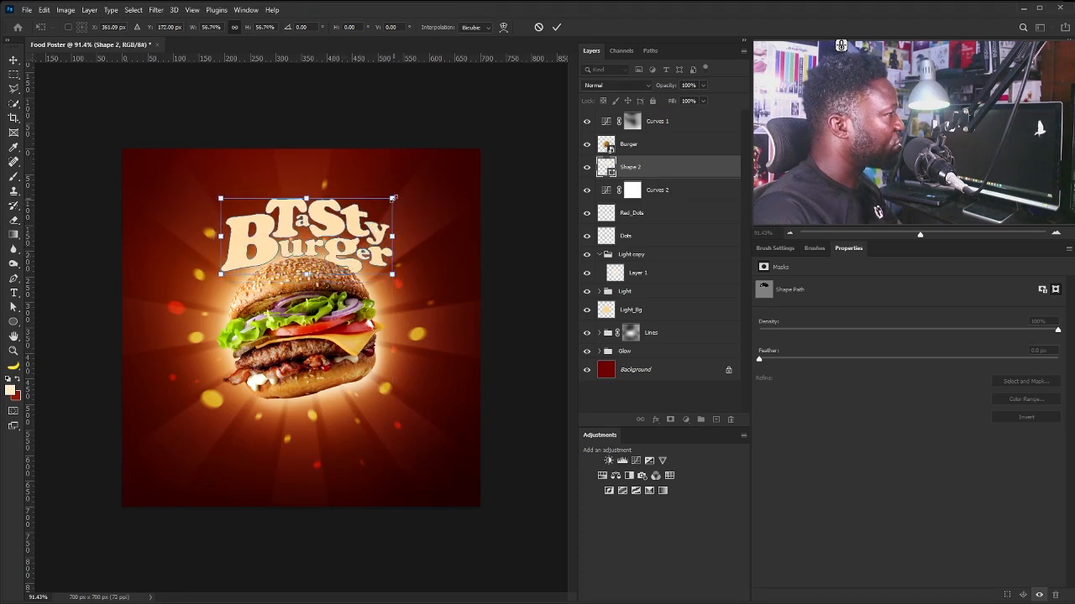
drag(392, 198, 405, 192)
drag(369, 245, 367, 249)
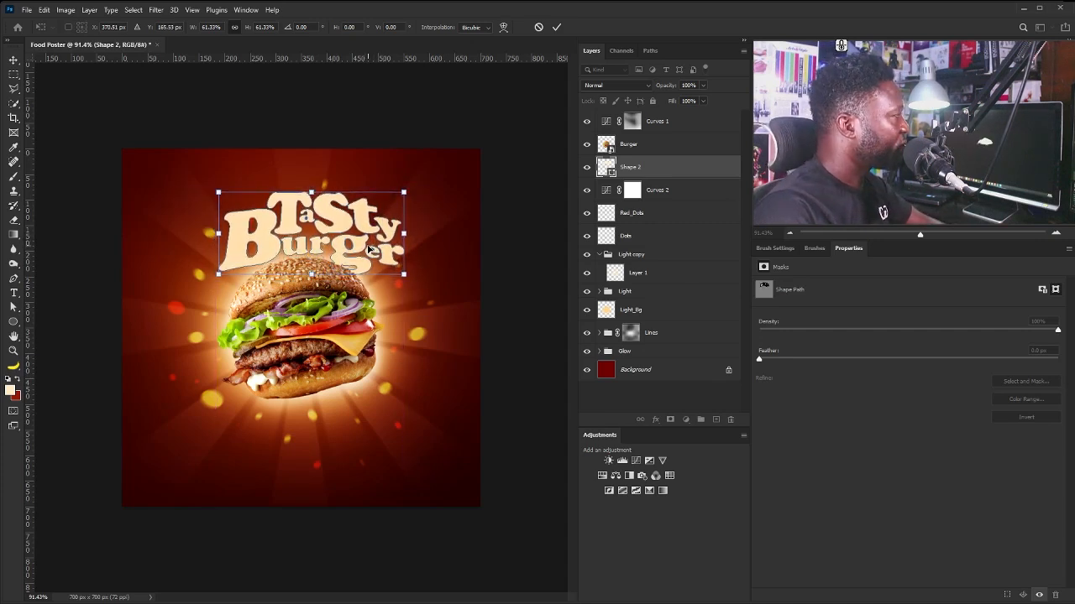
key(Return)
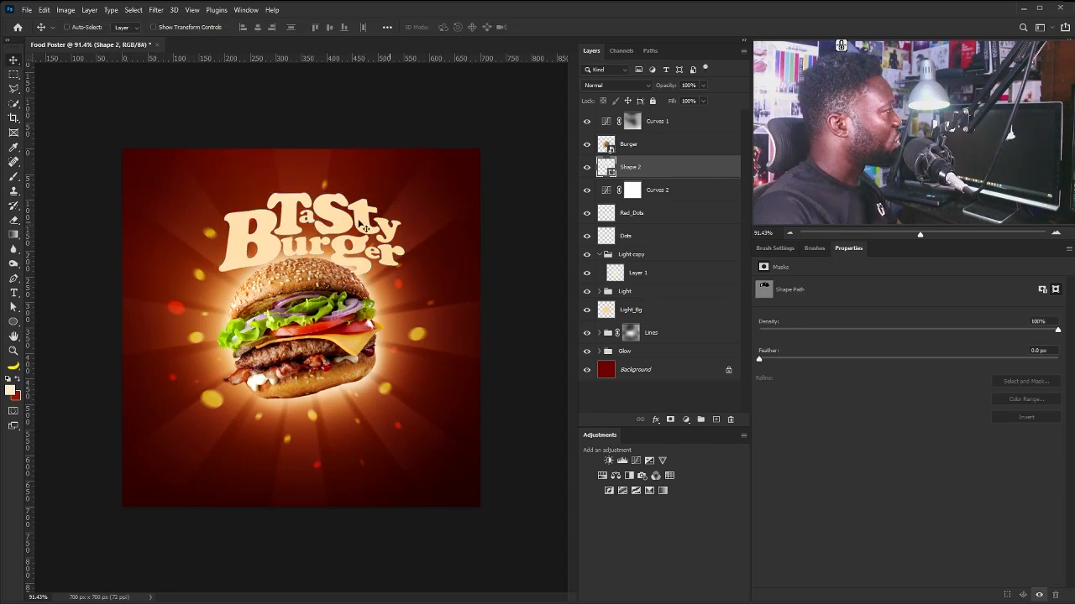
Fill the title shape with orange ffaf3d, hue about 35.
click(14, 321)
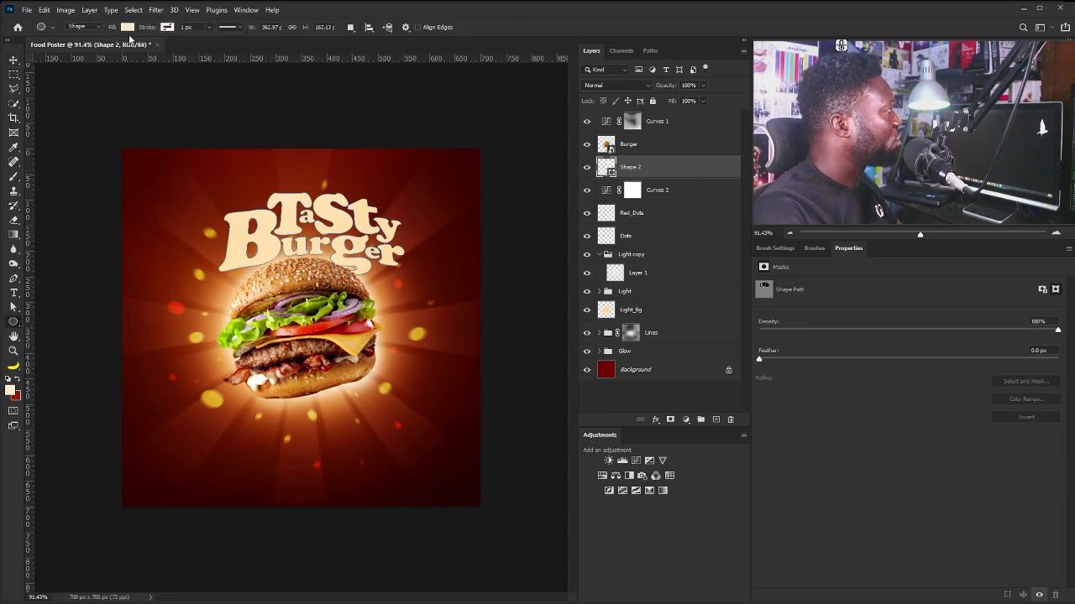
click(128, 28)
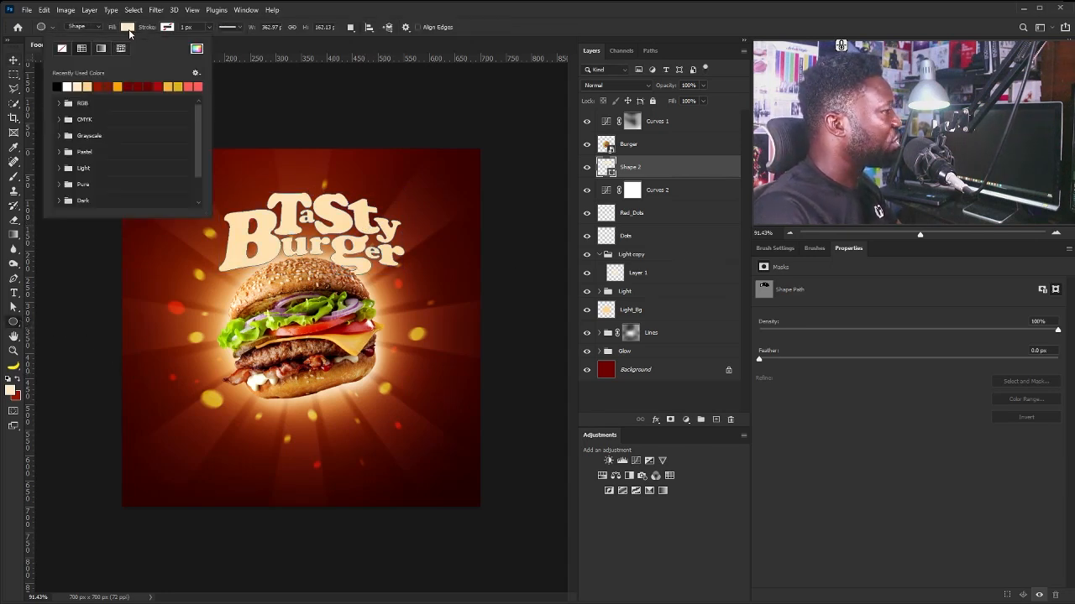
click(118, 85)
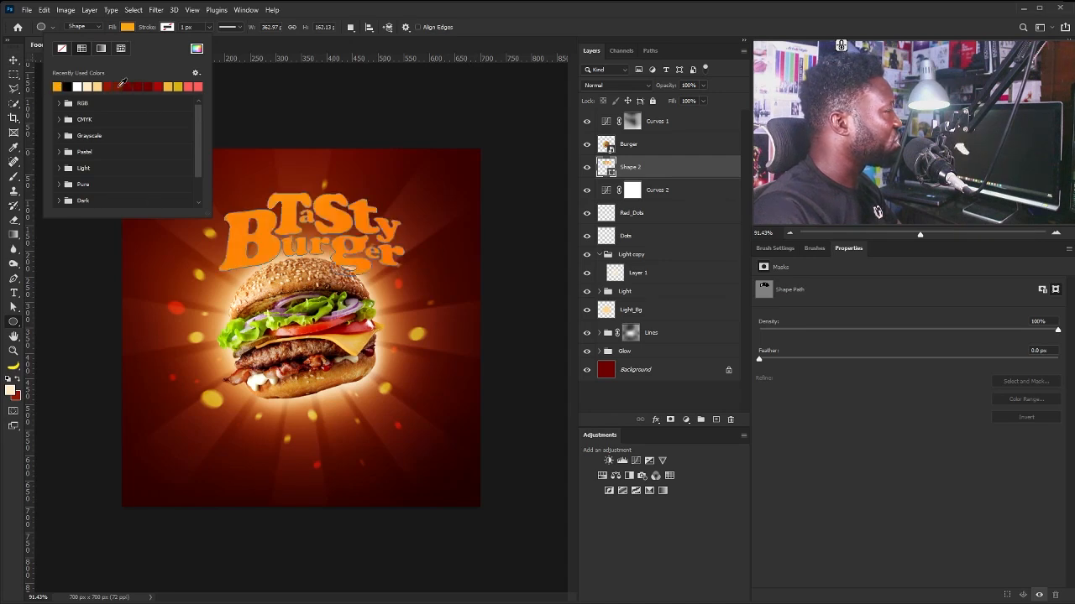
click(174, 85)
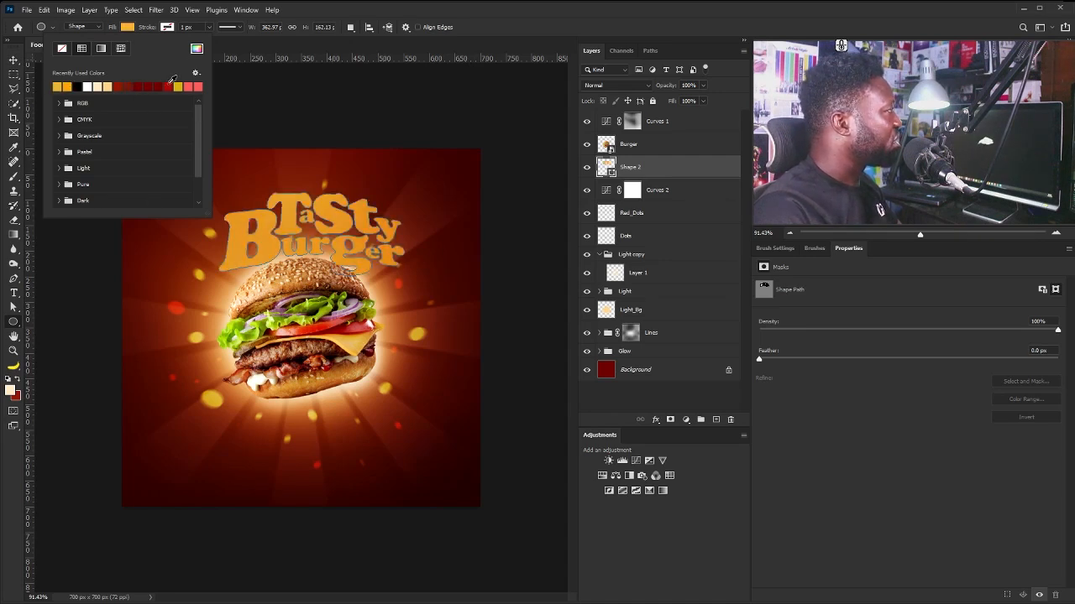
click(178, 85)
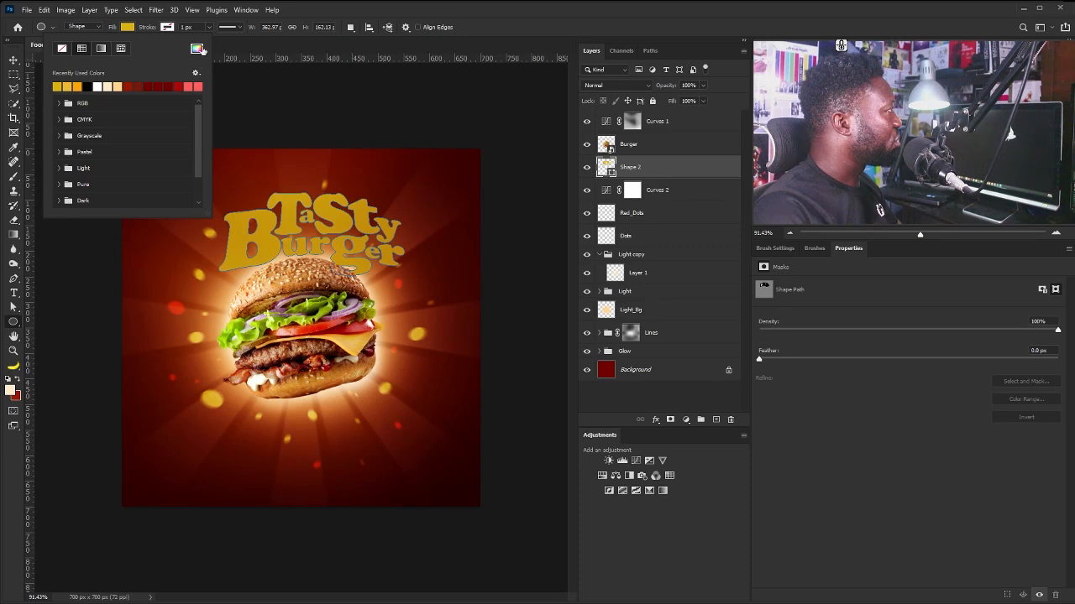
click(198, 48)
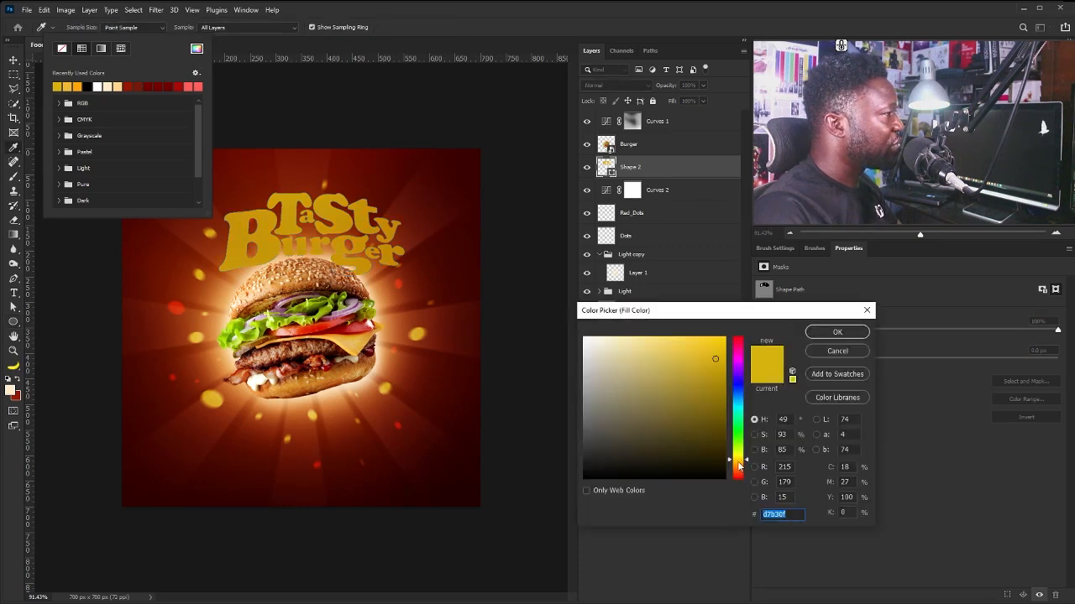
click(738, 468)
drag(738, 468, 738, 466)
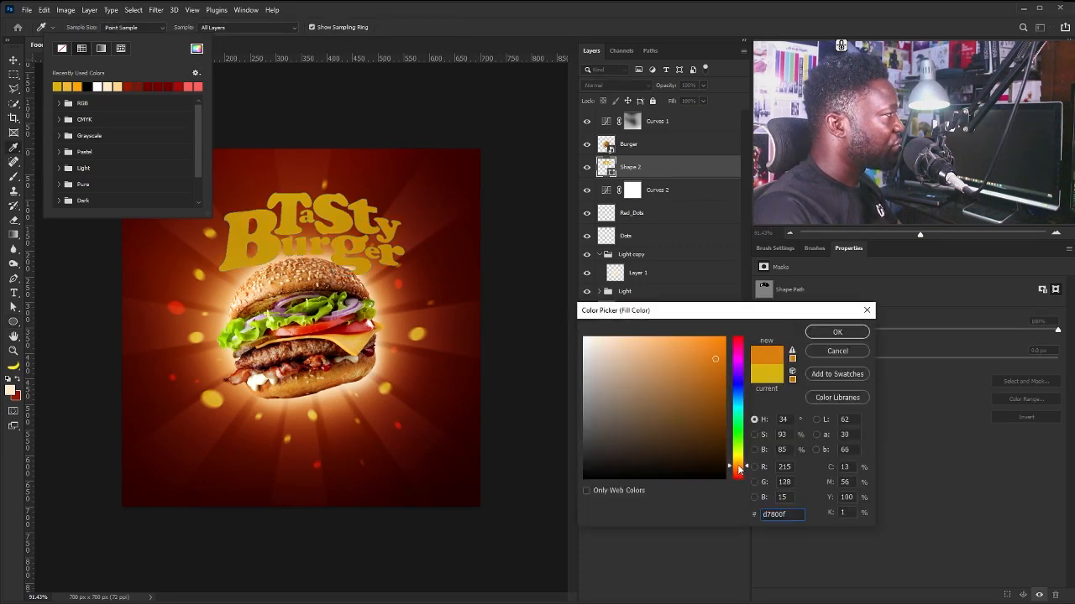
mouse_move(711, 356)
mouse_down()
mouse_move(690, 324)
mouse_move(693, 335)
mouse_up()
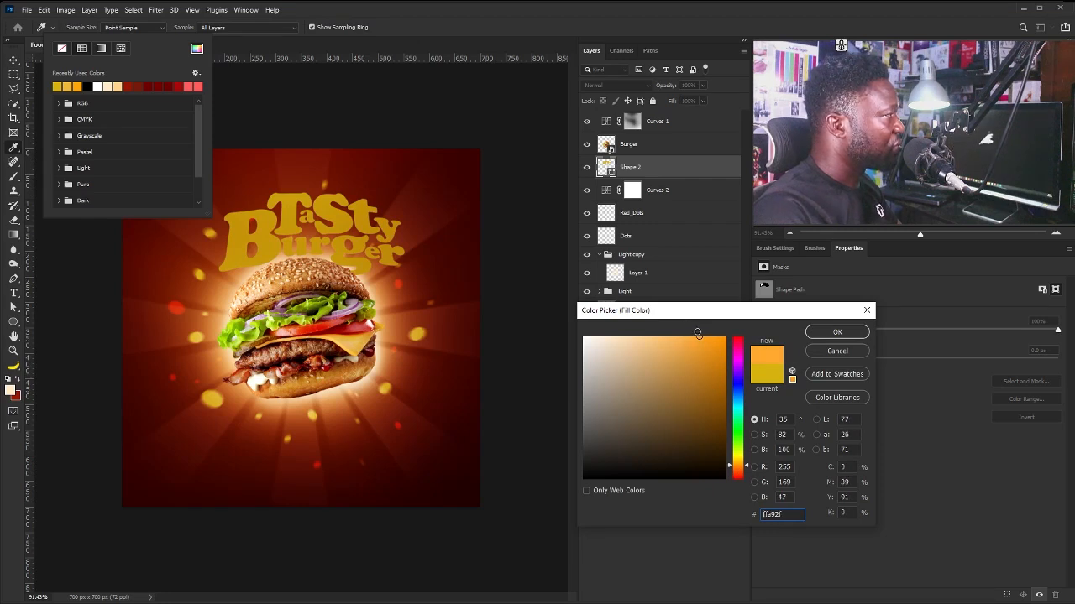
click(836, 333)
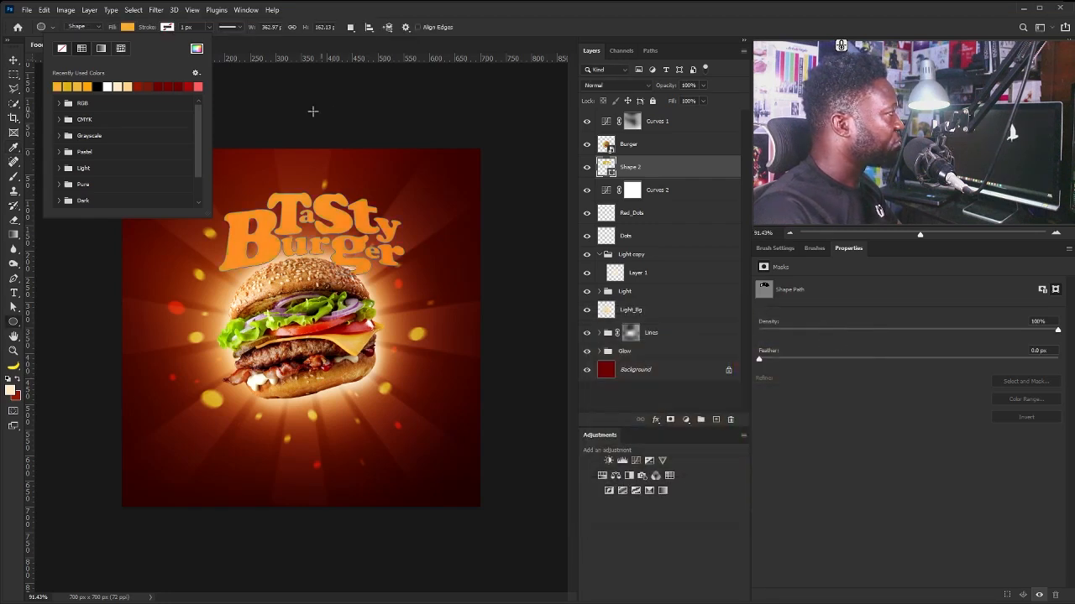
Change the title fill to a lighter, less saturated orange (saturation about 65).
click(197, 49)
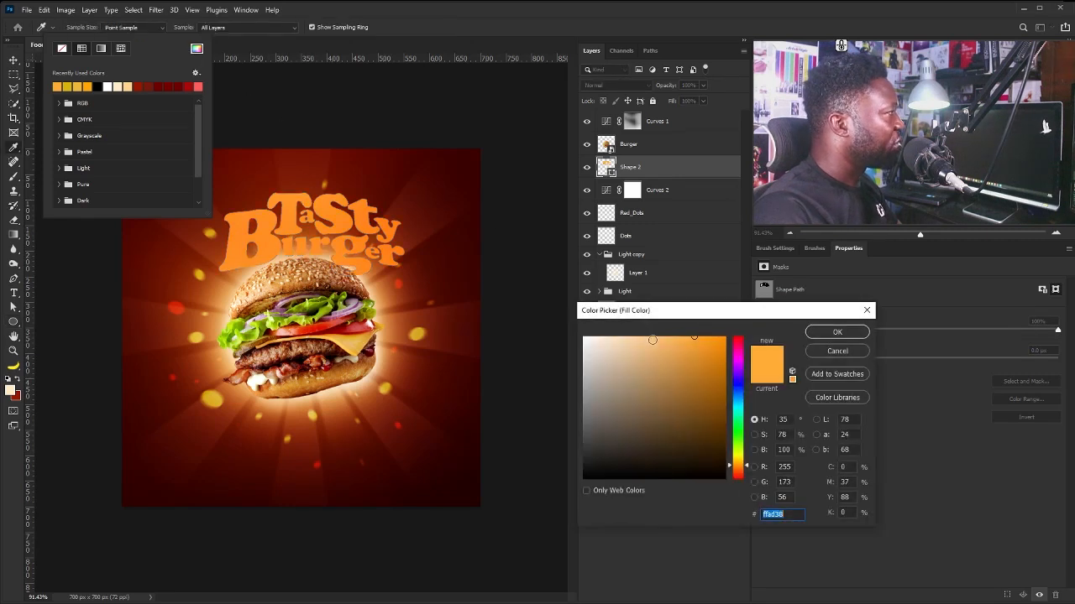
click(675, 335)
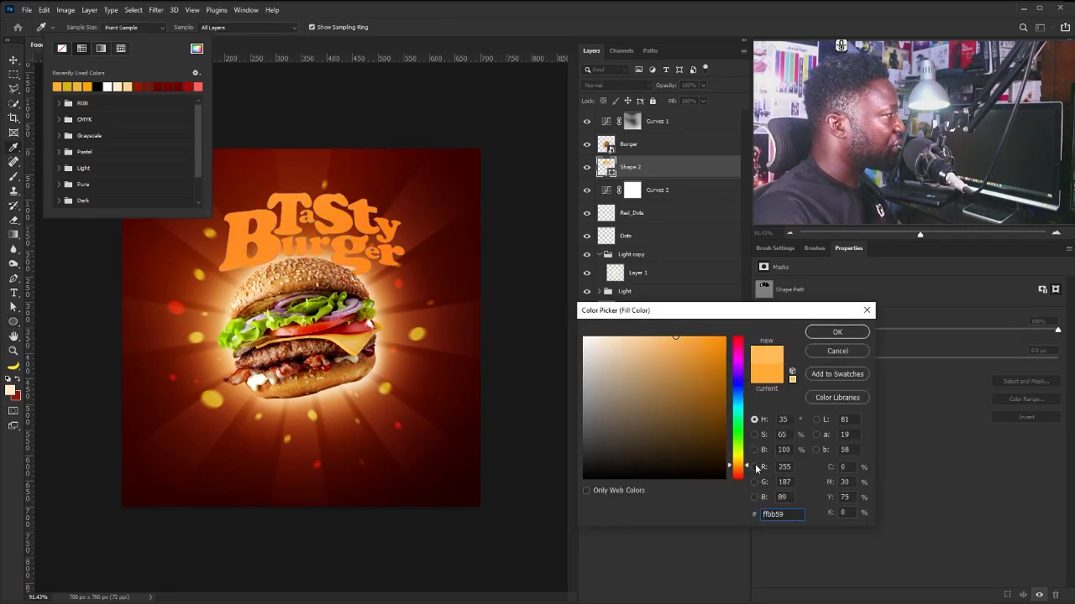
click(823, 333)
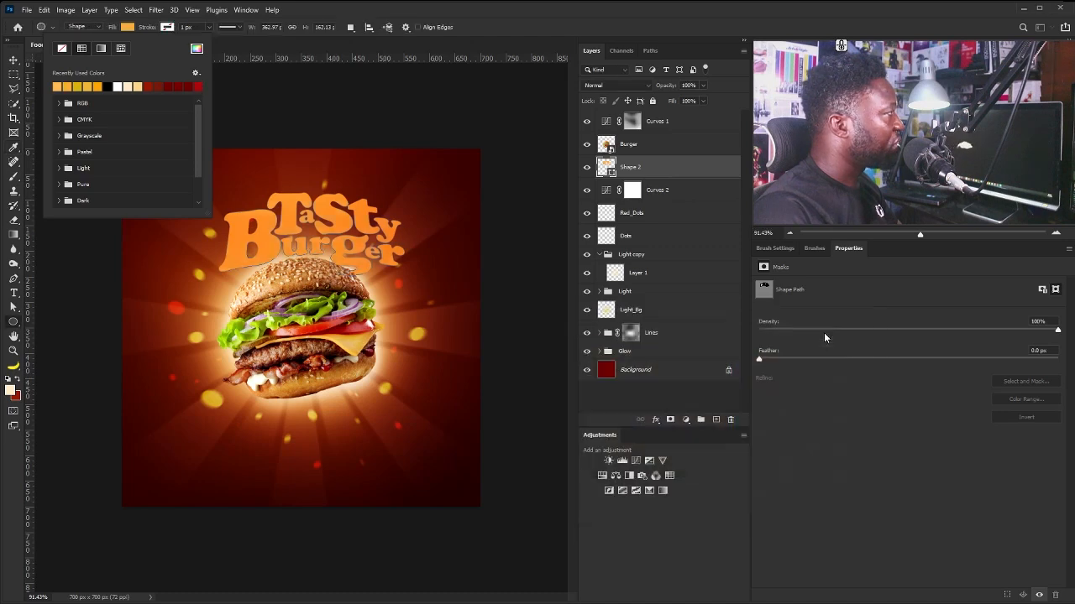
click(496, 3)
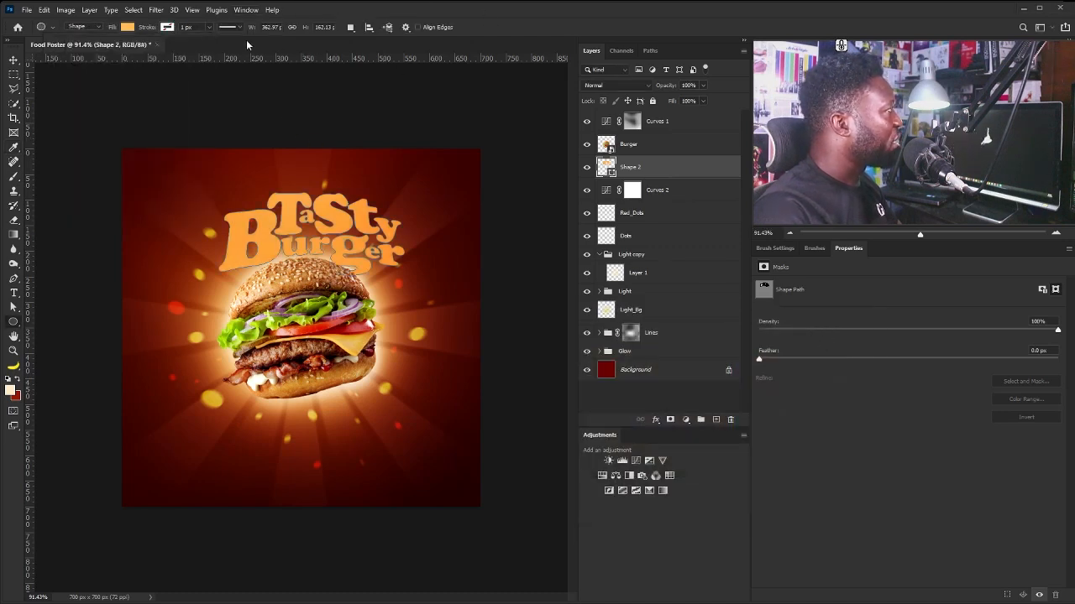
click(167, 27)
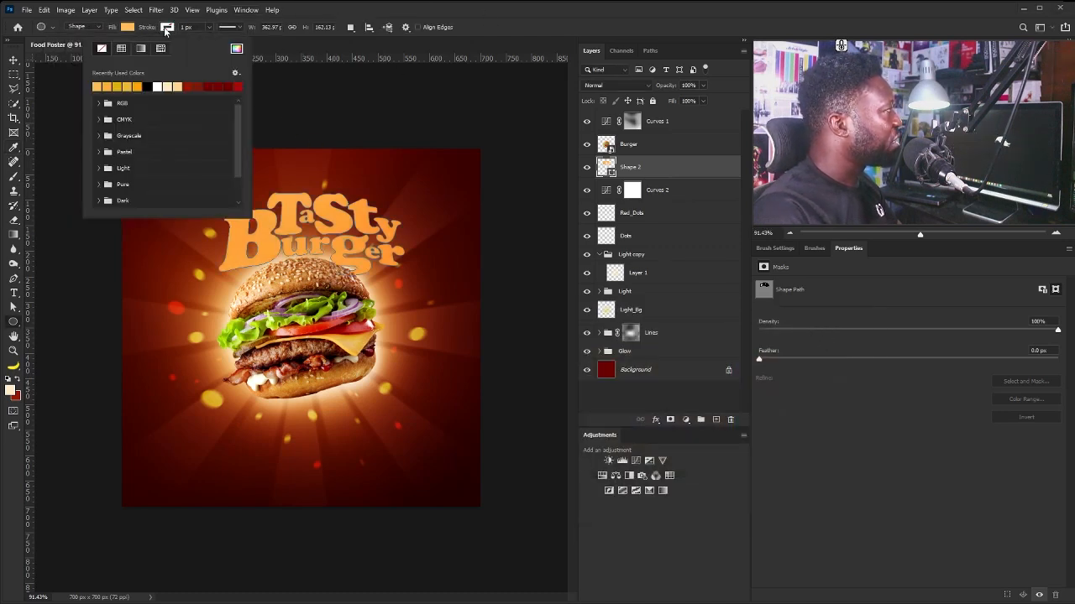
Give the title a dark red stroke aligned outside, 6.99 px thick.
click(210, 86)
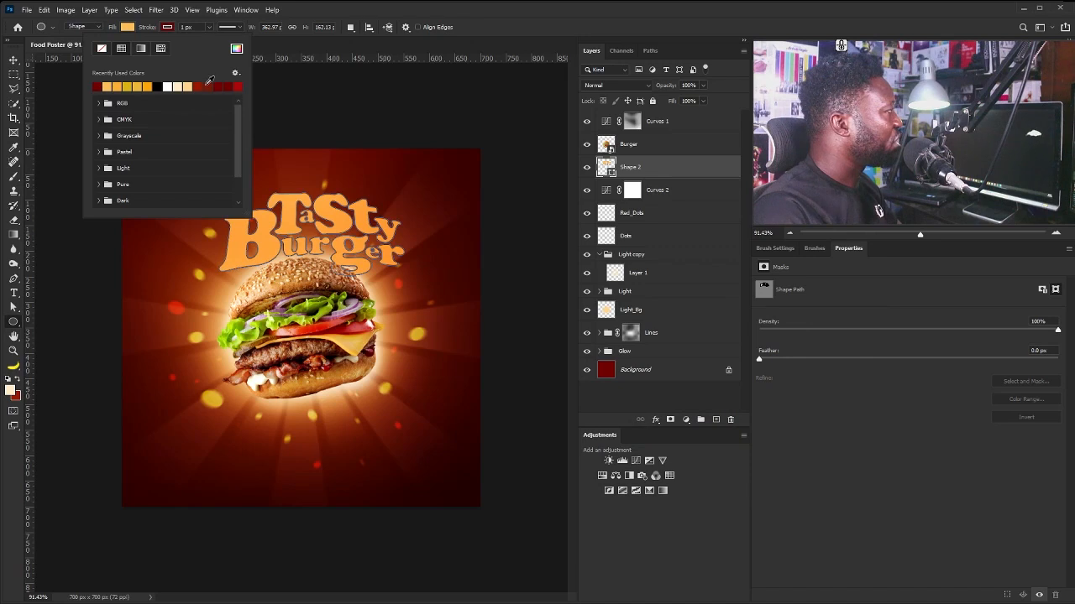
click(209, 26)
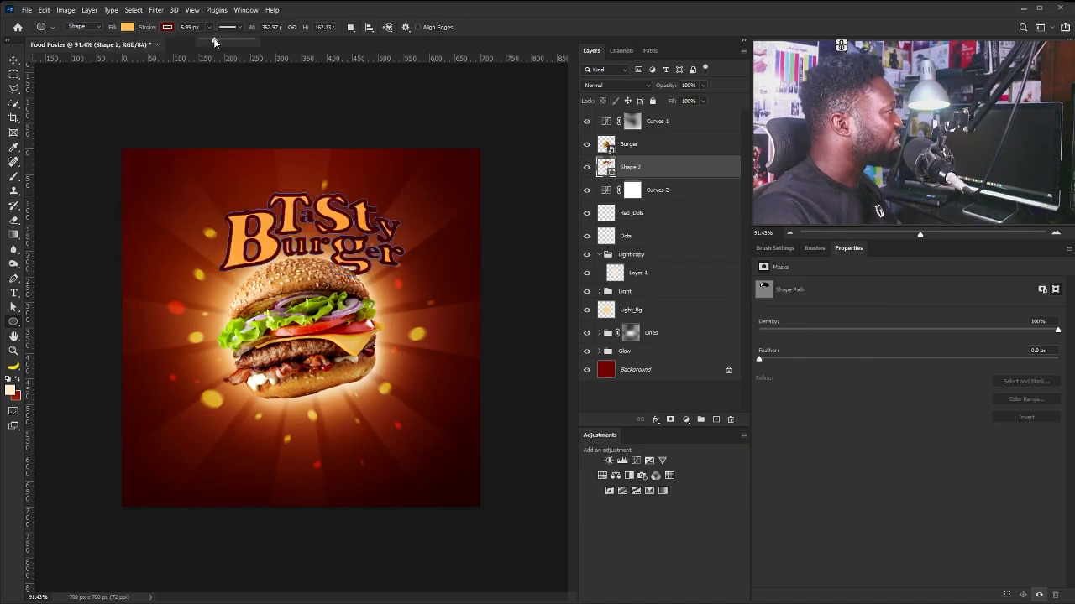
drag(210, 41, 211, 42)
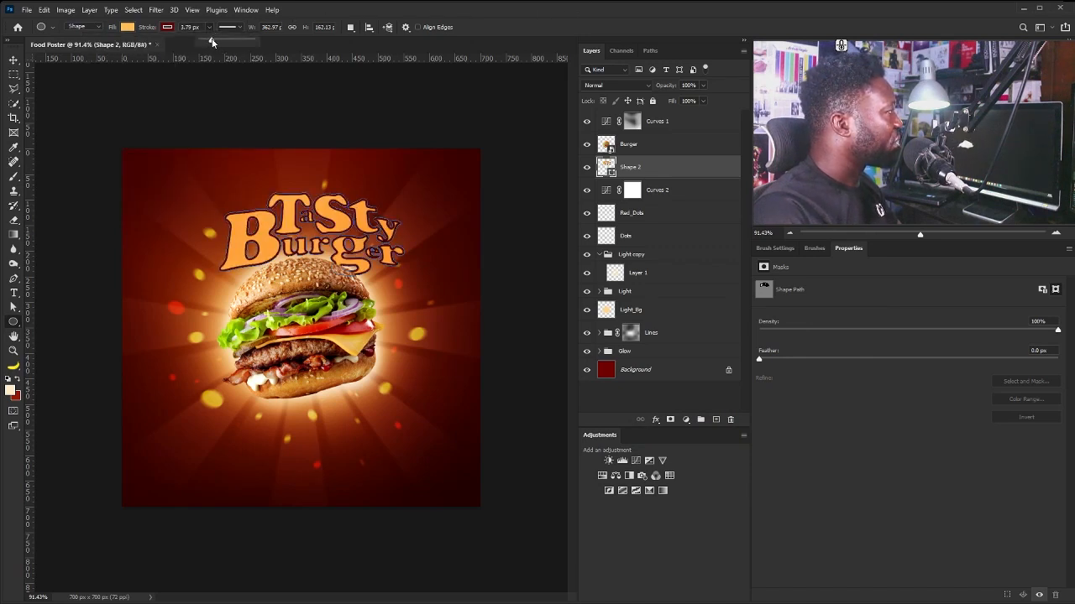
click(381, 5)
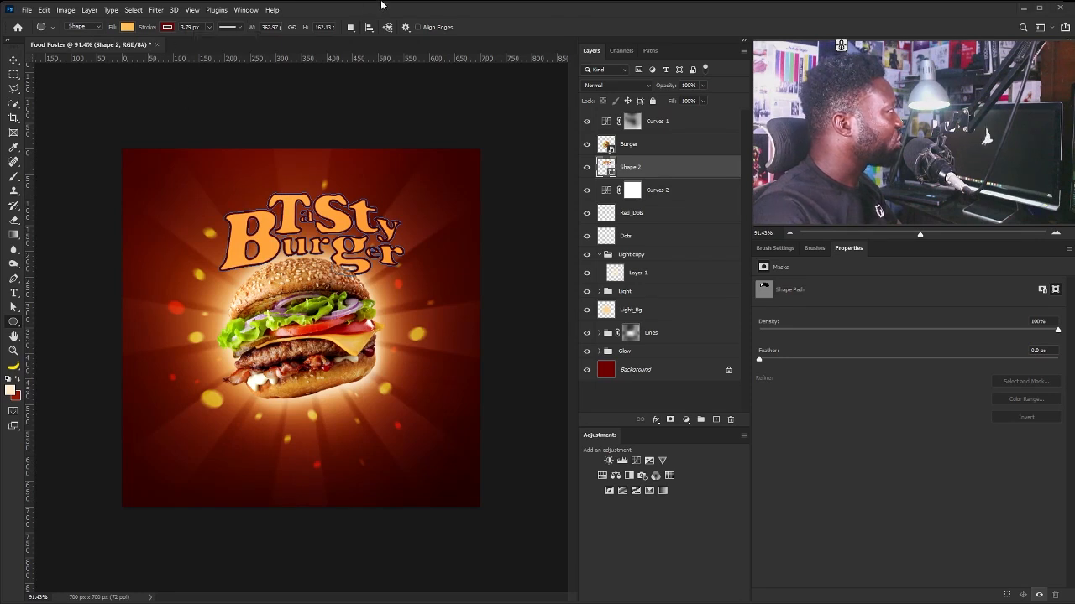
click(237, 30)
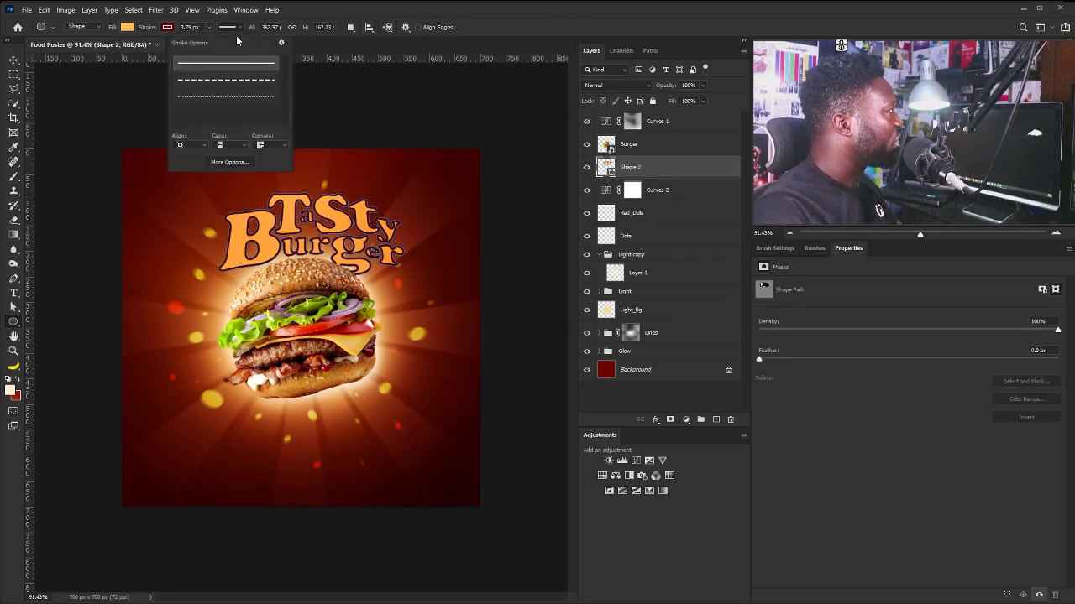
click(192, 145)
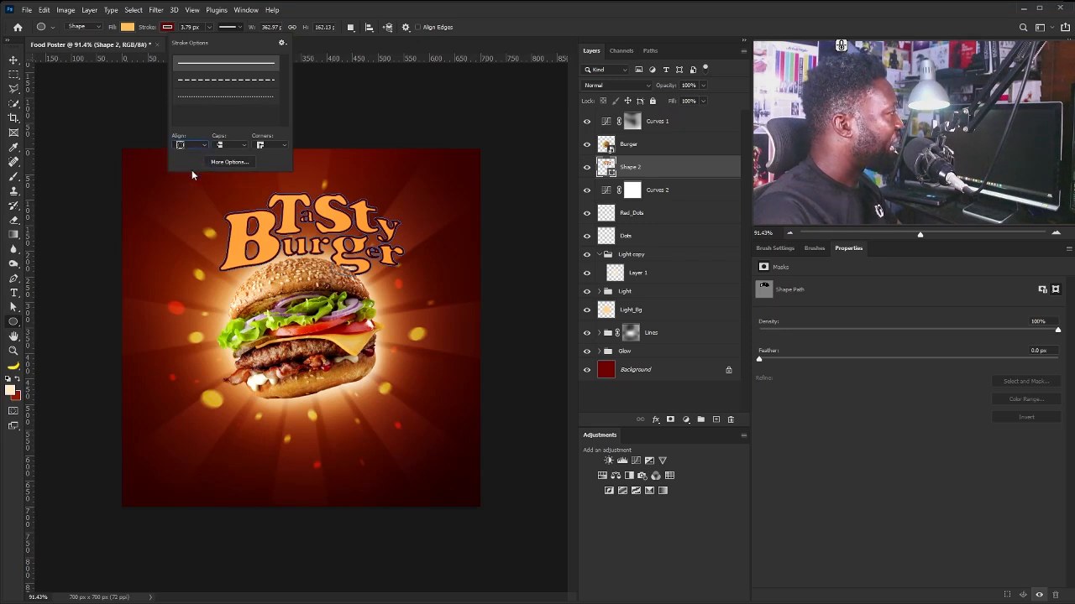
click(209, 29)
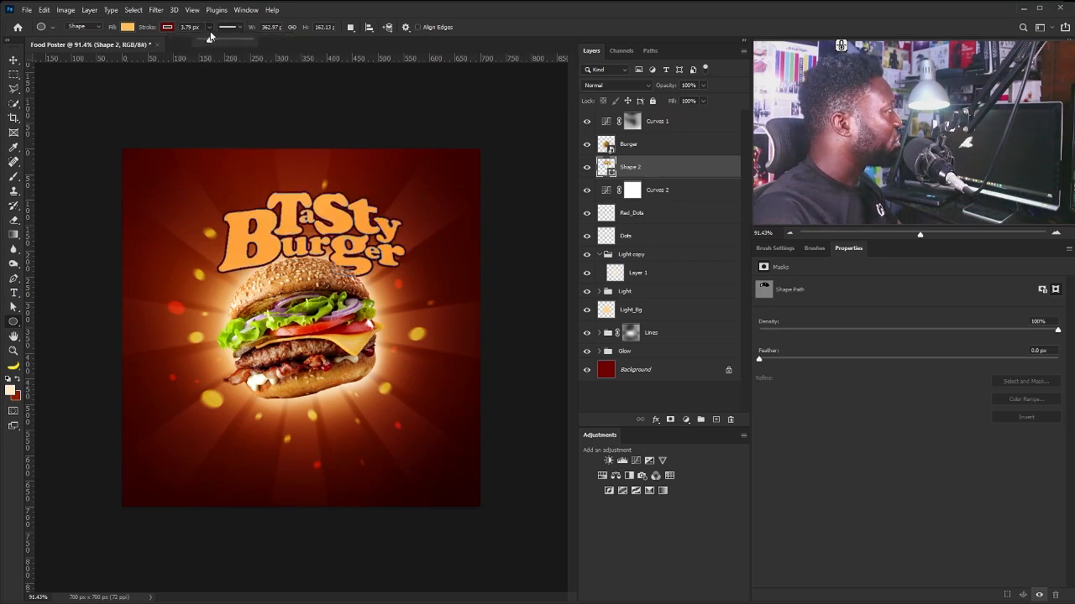
drag(210, 38, 212, 39)
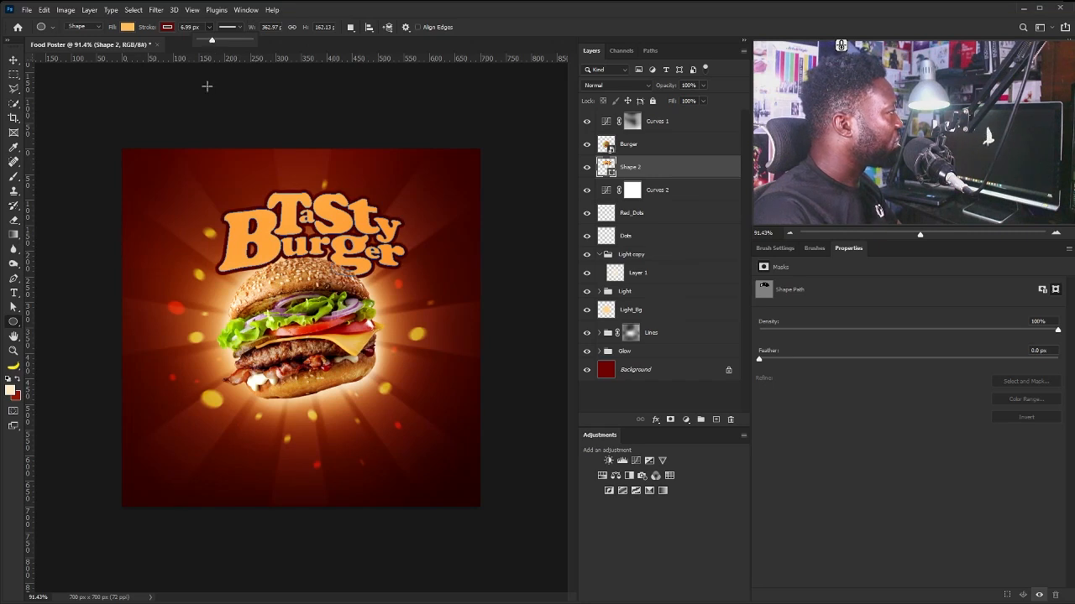
Reapply the stroke colour from recent colours and duplicate Shape 2 as Shape 2 copy.
click(167, 27)
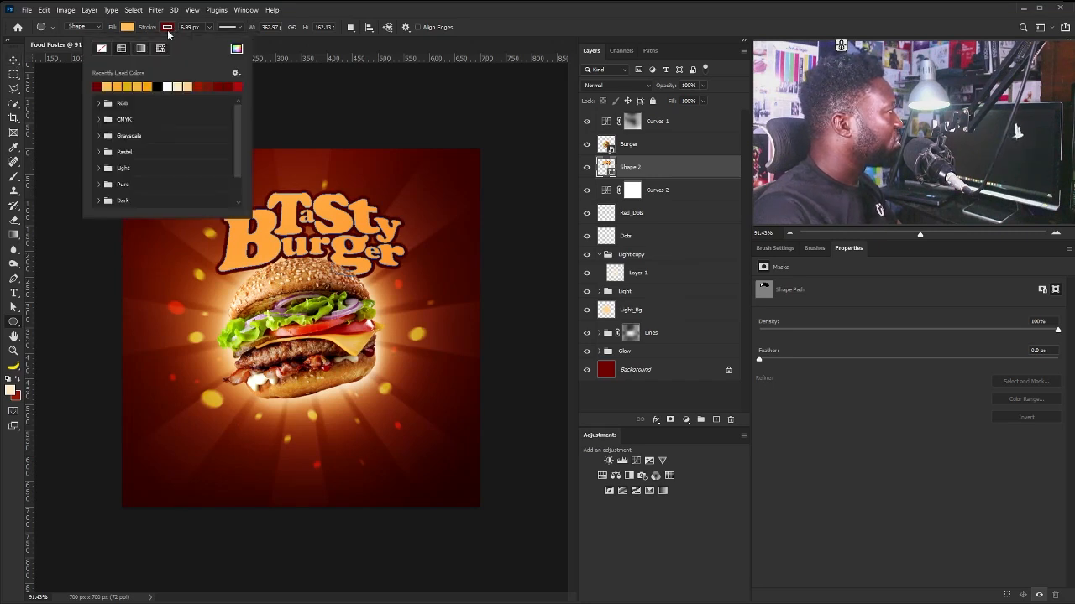
click(202, 83)
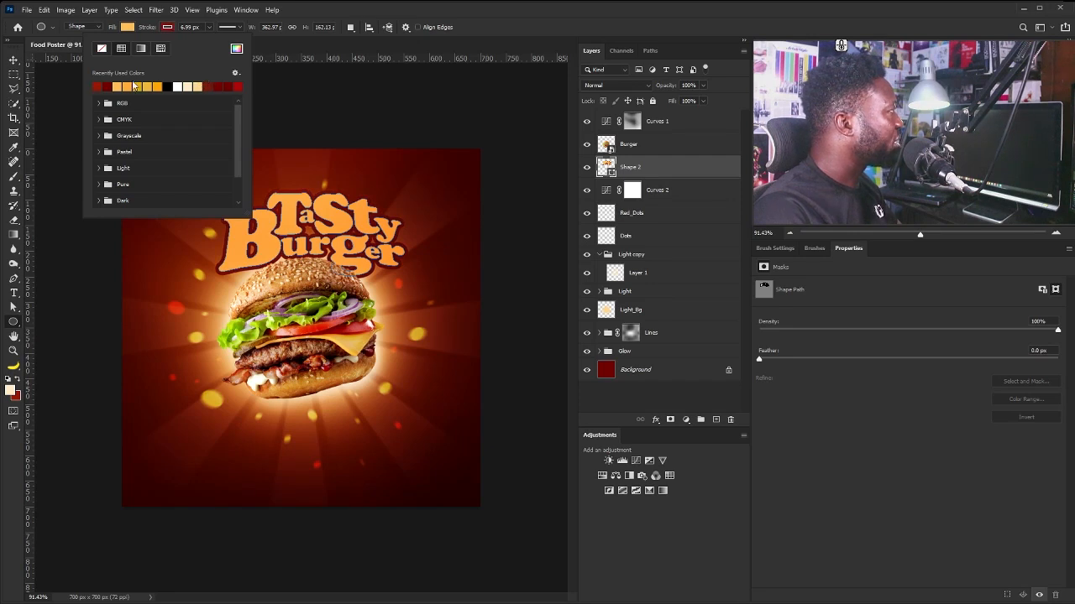
click(497, 13)
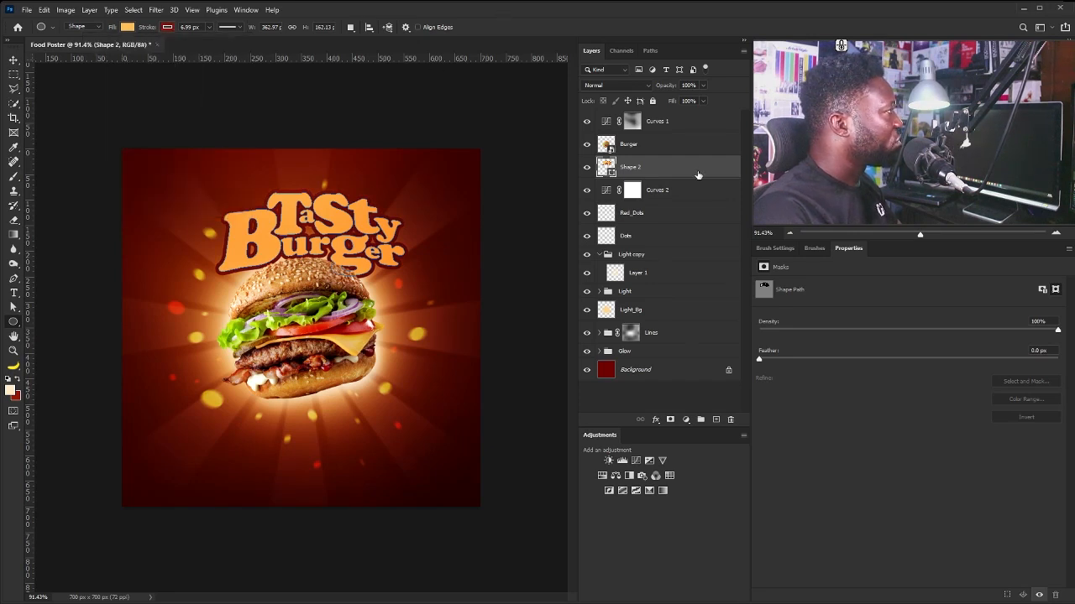
drag(676, 173, 716, 419)
Fill the original Shape 2 title layer with red.
click(639, 189)
click(128, 26)
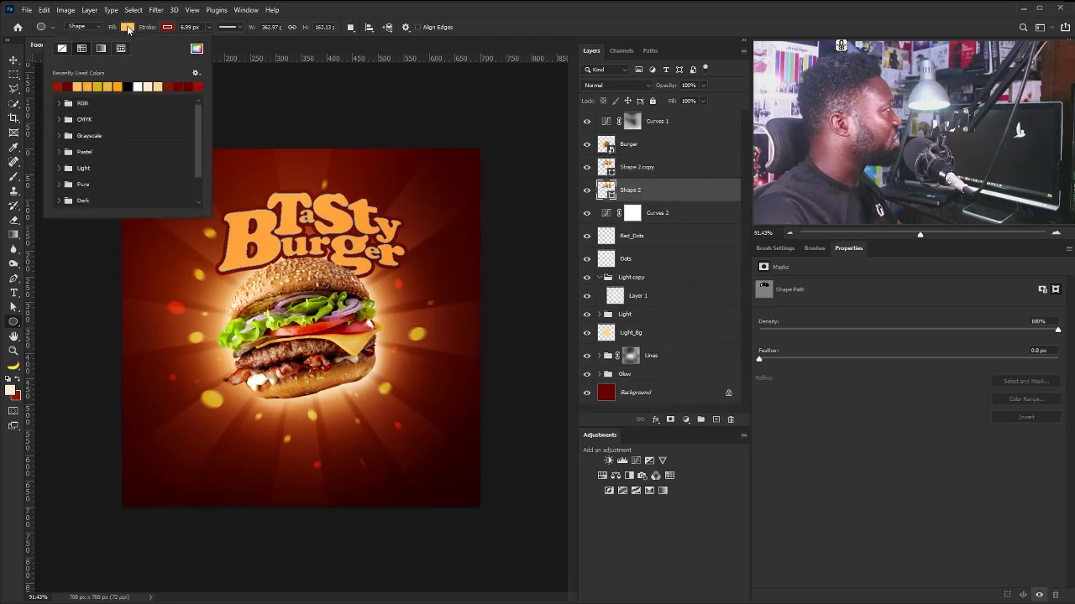
click(59, 84)
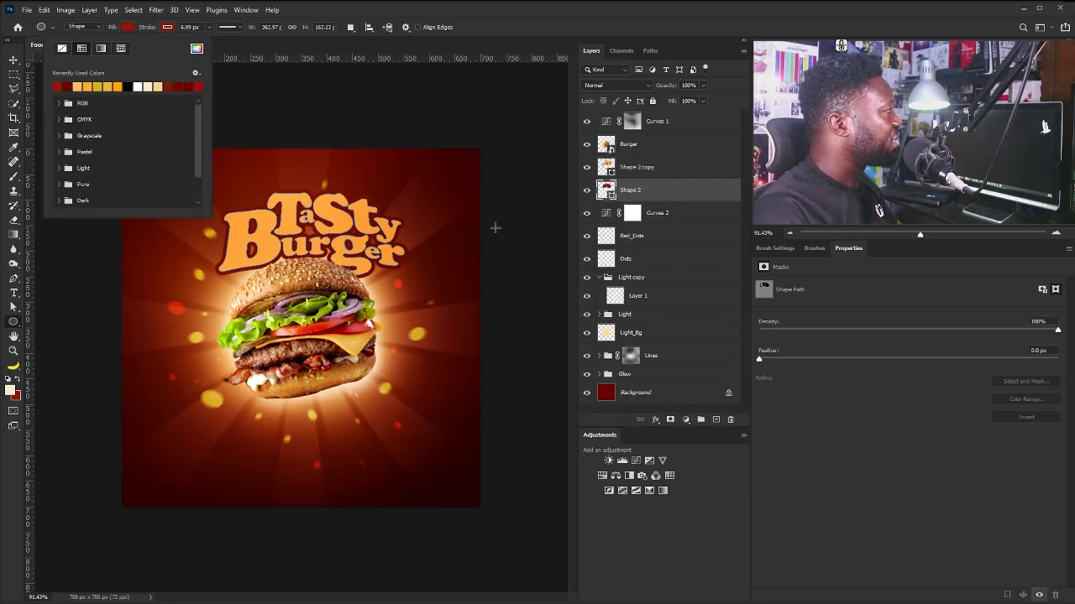
Nudge the orange Shape 2 copy slightly up with the Move tool.
click(647, 172)
key(v)
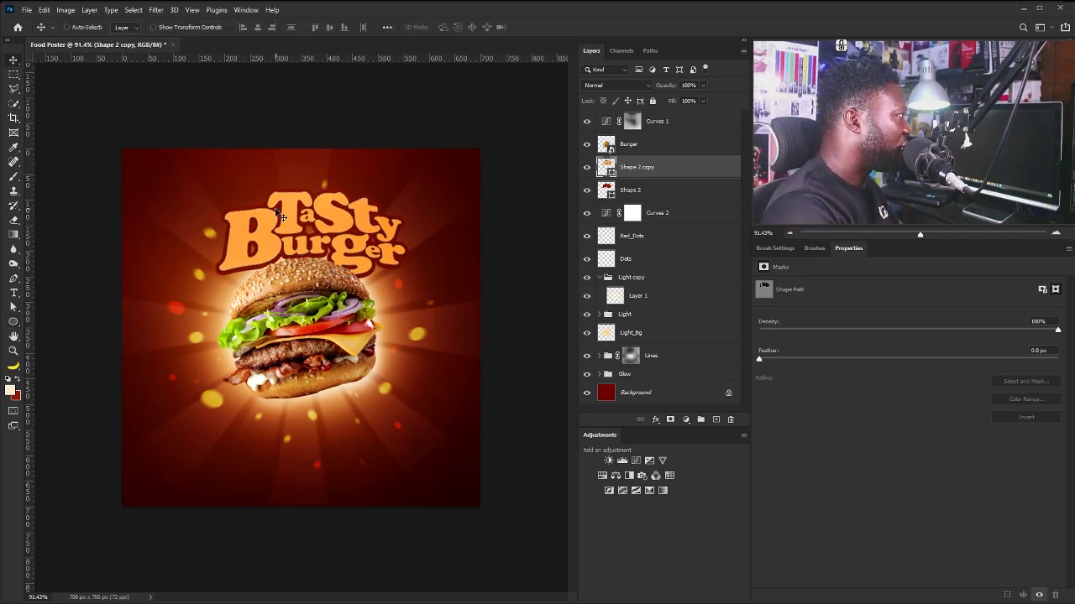
key(Up)
key(Up)
key(Up)
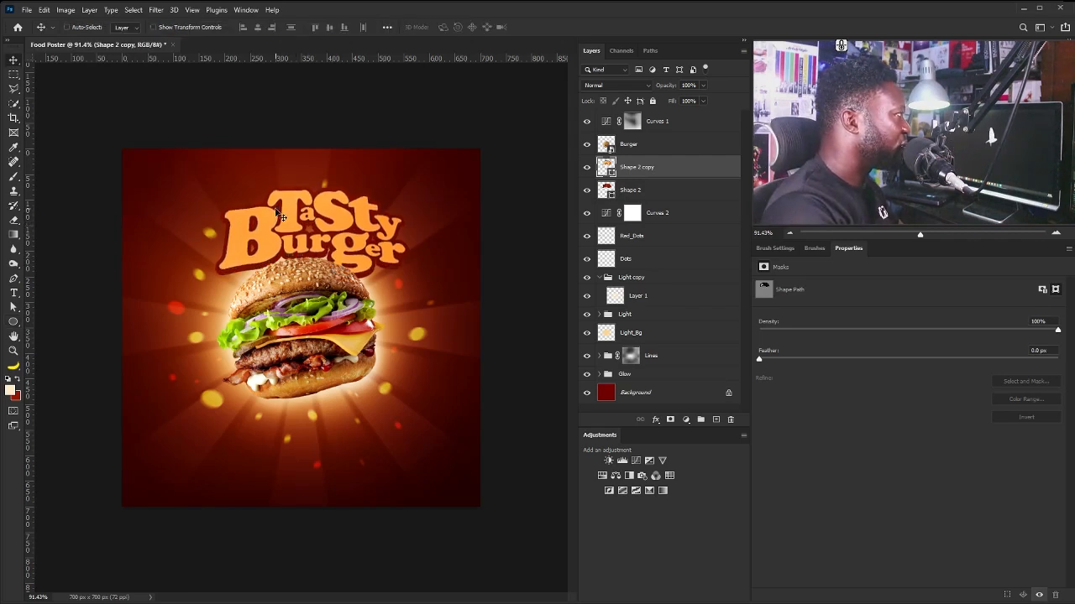
key(Down)
key(Down)
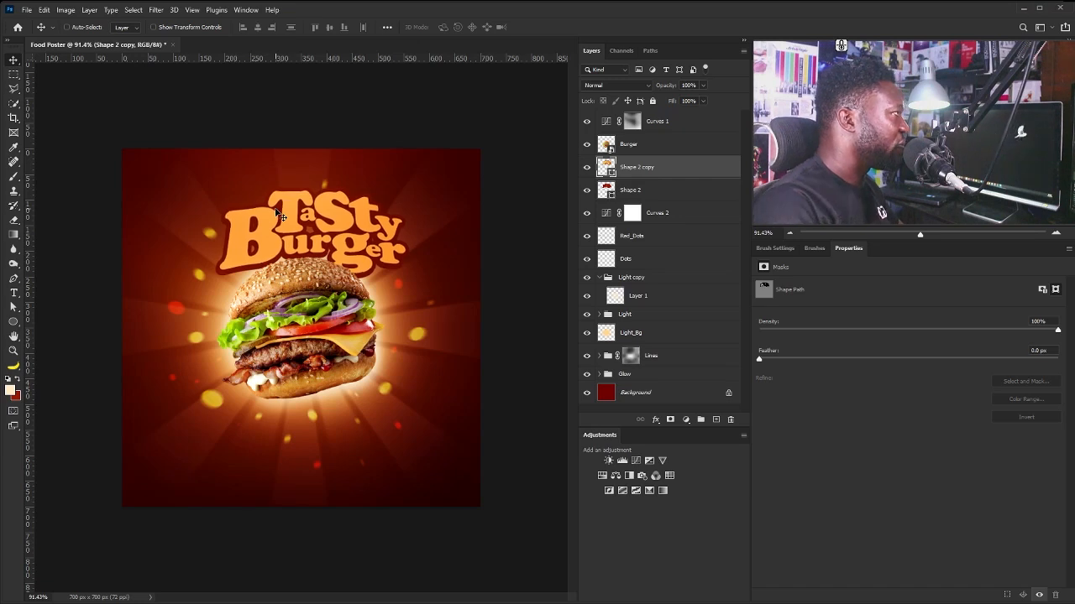
click(647, 182)
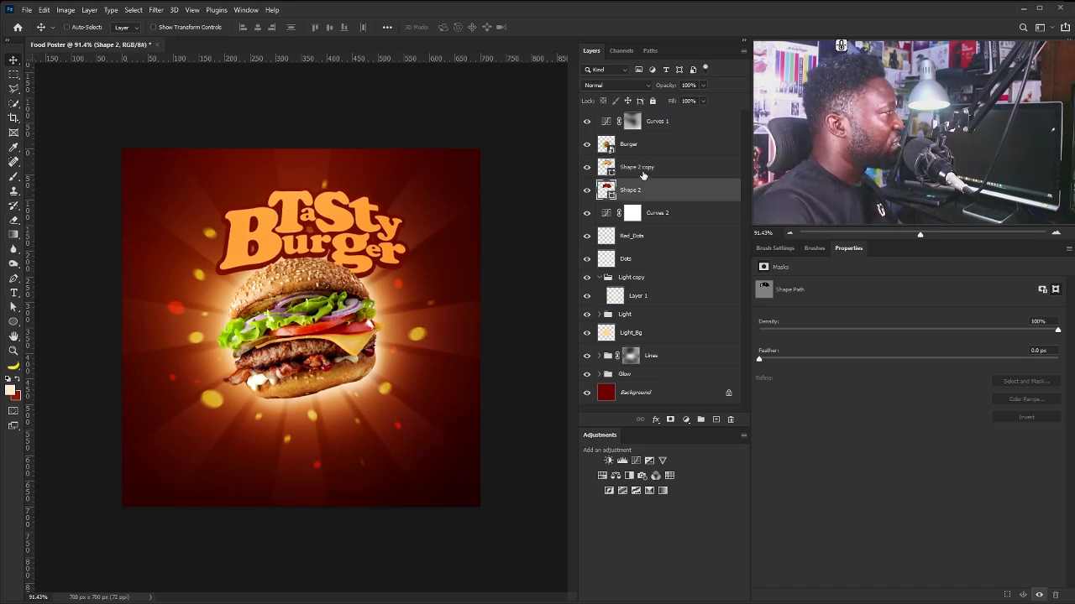
click(640, 168)
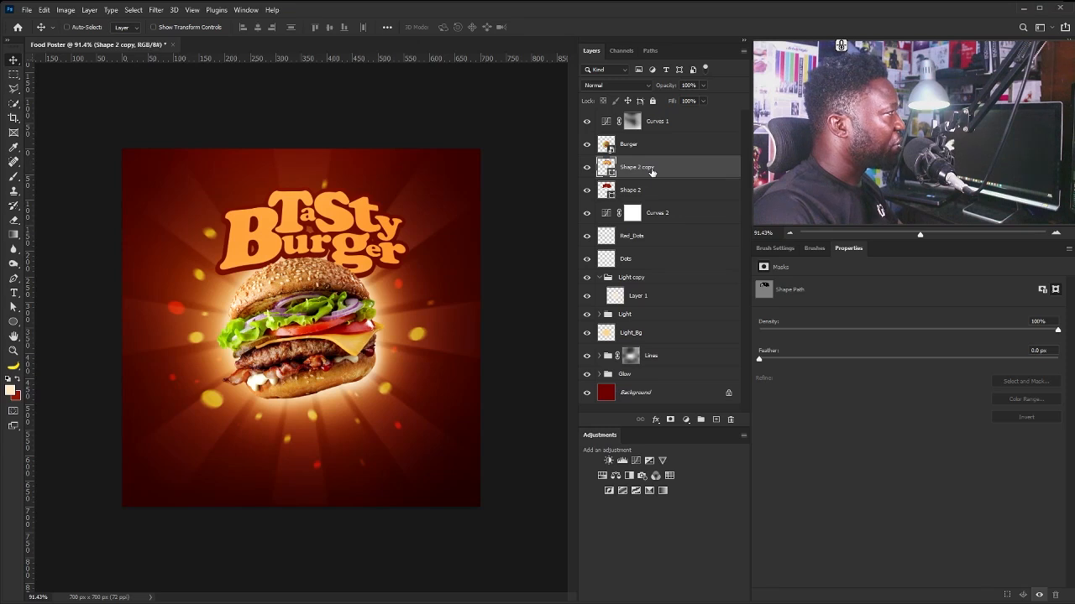
Duplicate the title as Shape 2 copy 2 below Shape 2 with a black 19 px stroke.
key(ctrl+j)
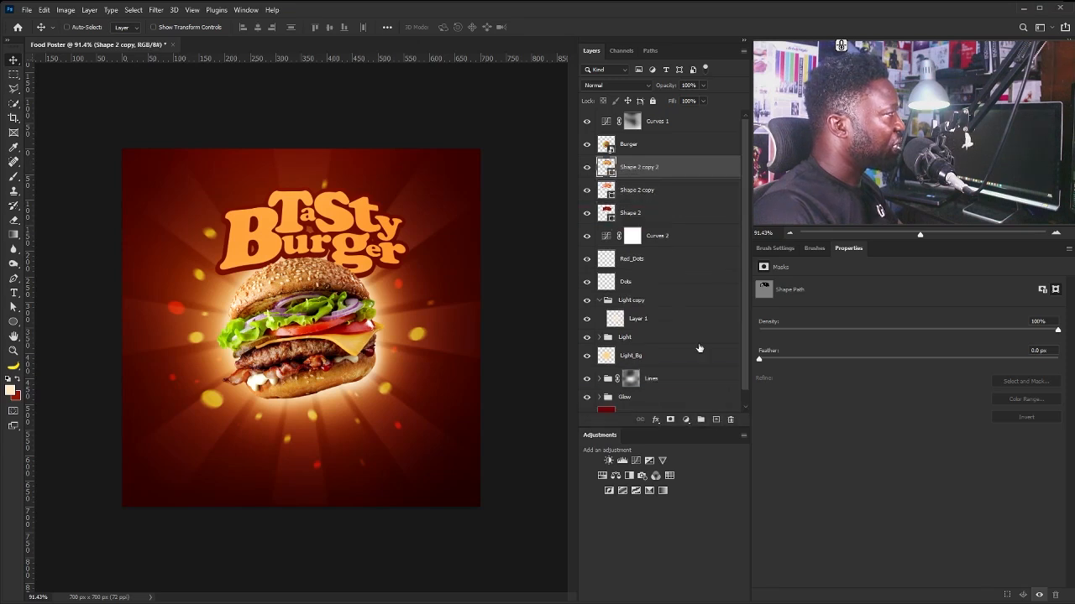
drag(651, 174, 634, 220)
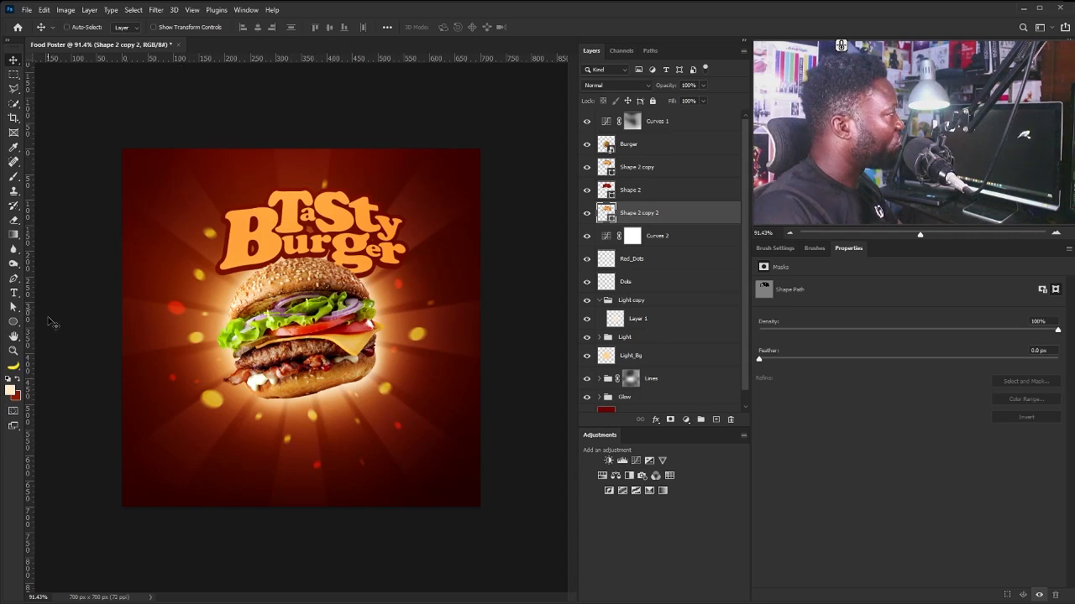
click(13, 322)
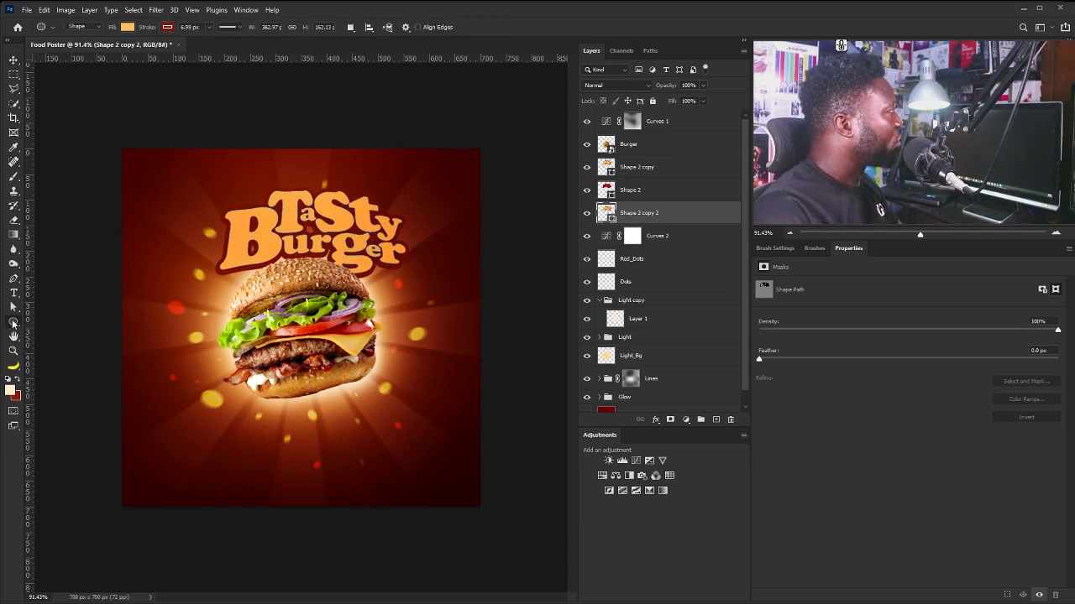
click(169, 27)
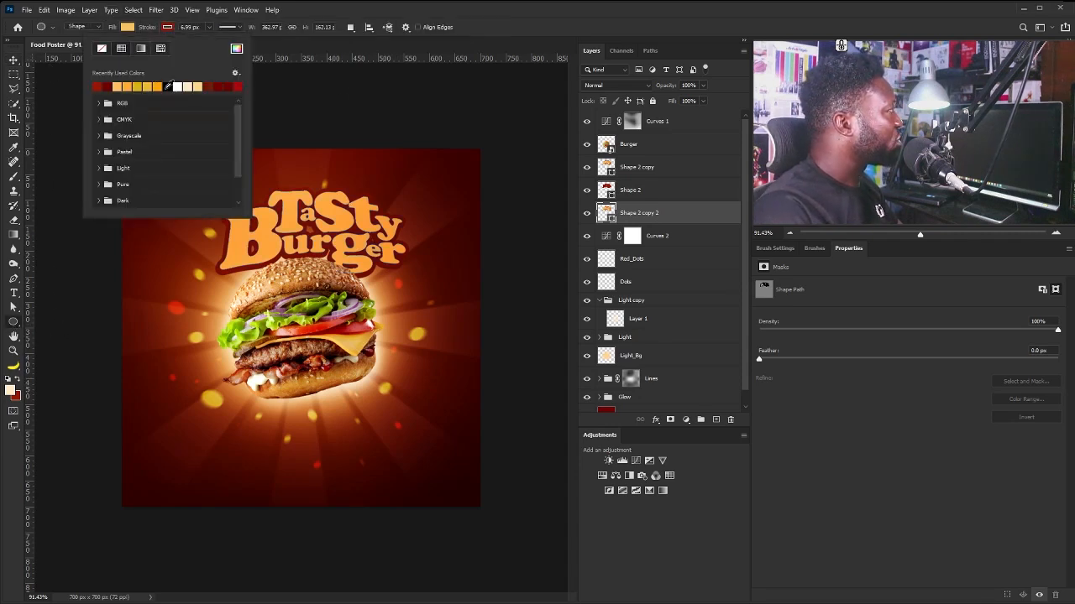
click(167, 88)
click(247, 4)
click(241, 27)
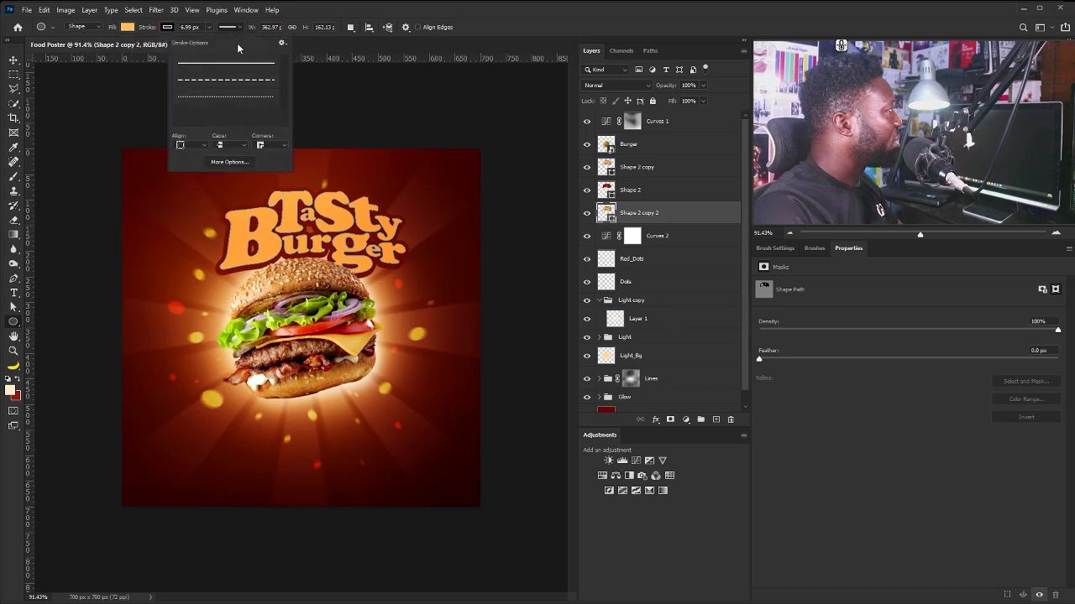
click(209, 28)
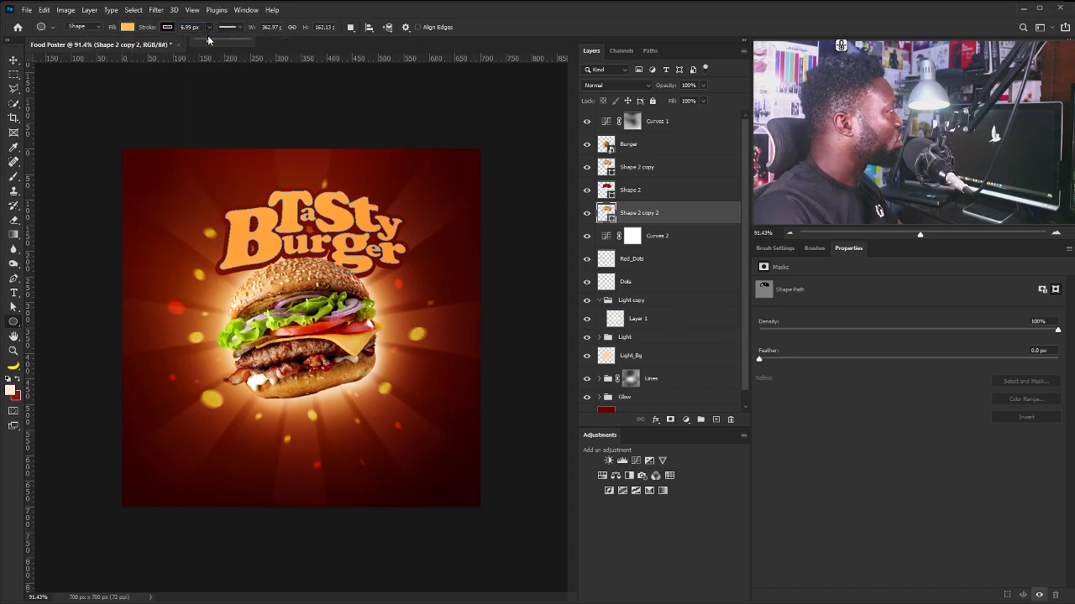
drag(213, 42, 219, 42)
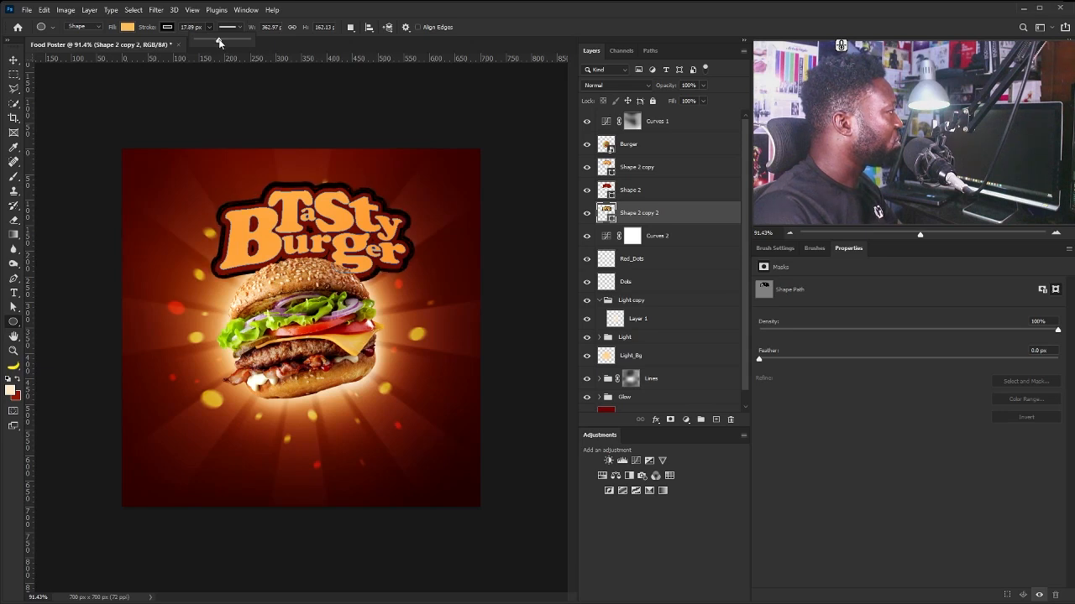
drag(220, 42, 219, 40)
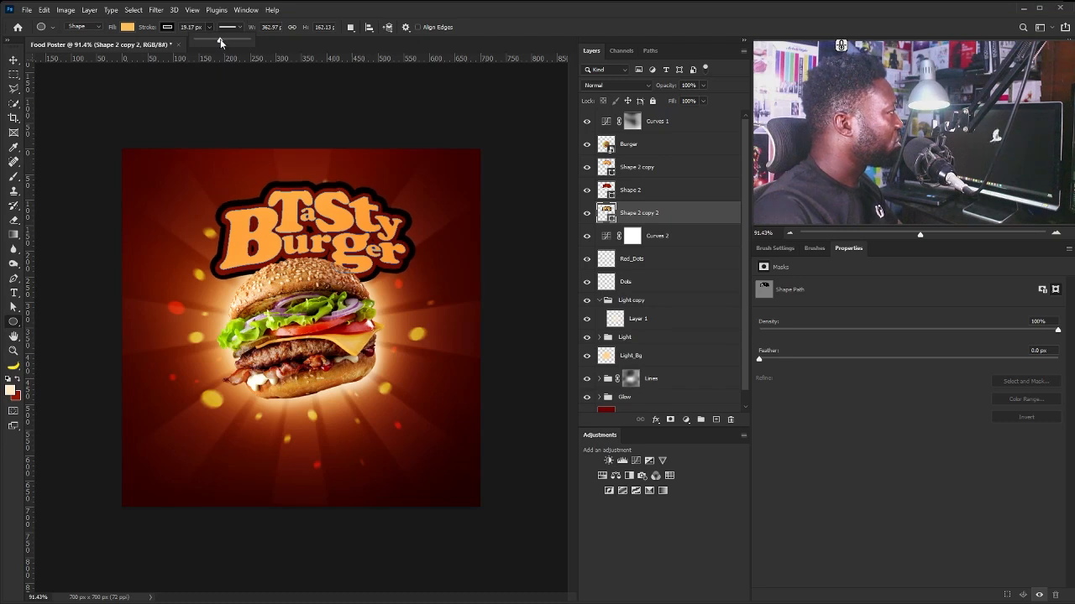
click(13, 60)
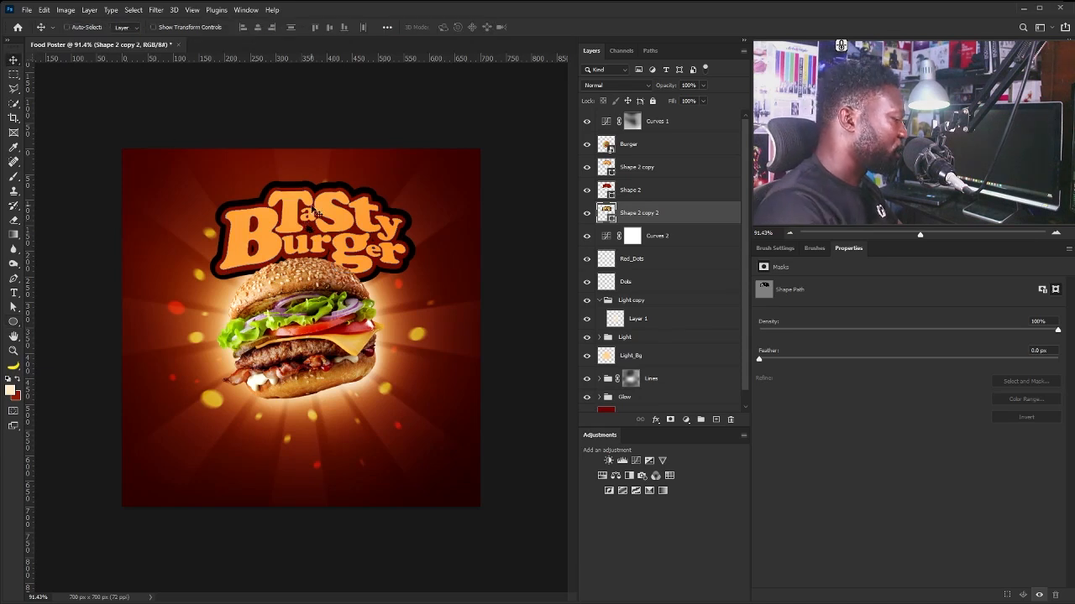
Group the three title shape layers into a group named Caption.
key(Down)
key(Down)
key(Down)
key(Down)
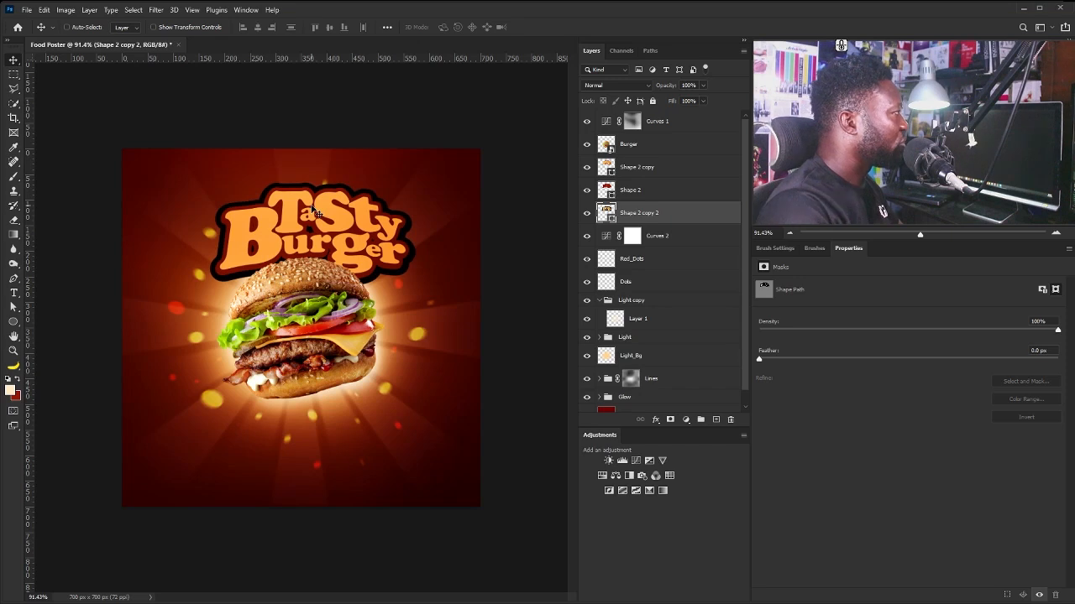
shift+click(653, 147)
ctrl+click(653, 146)
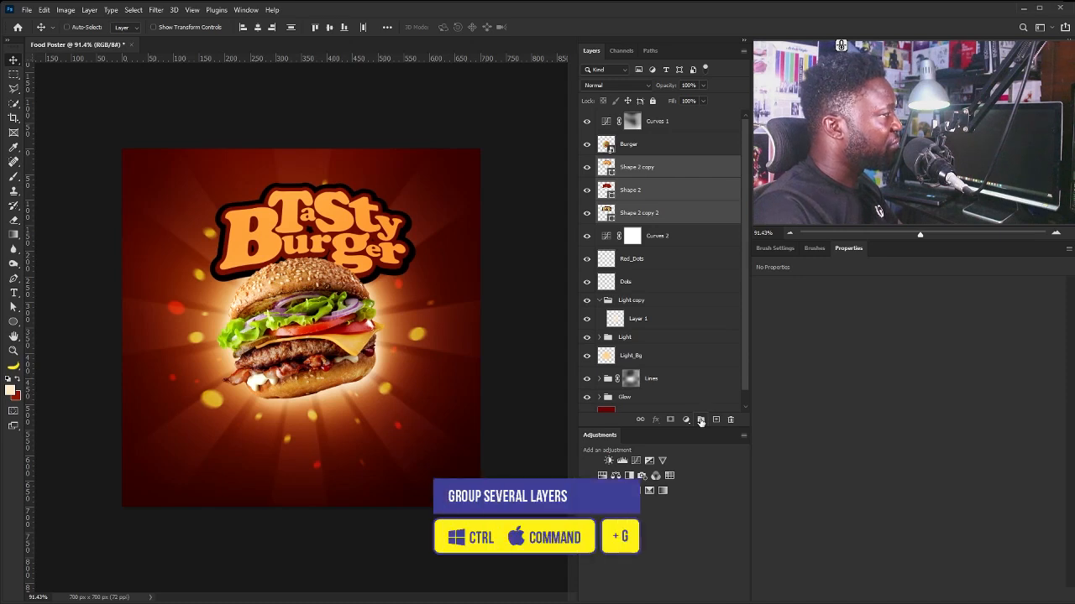
key(ctrl+g)
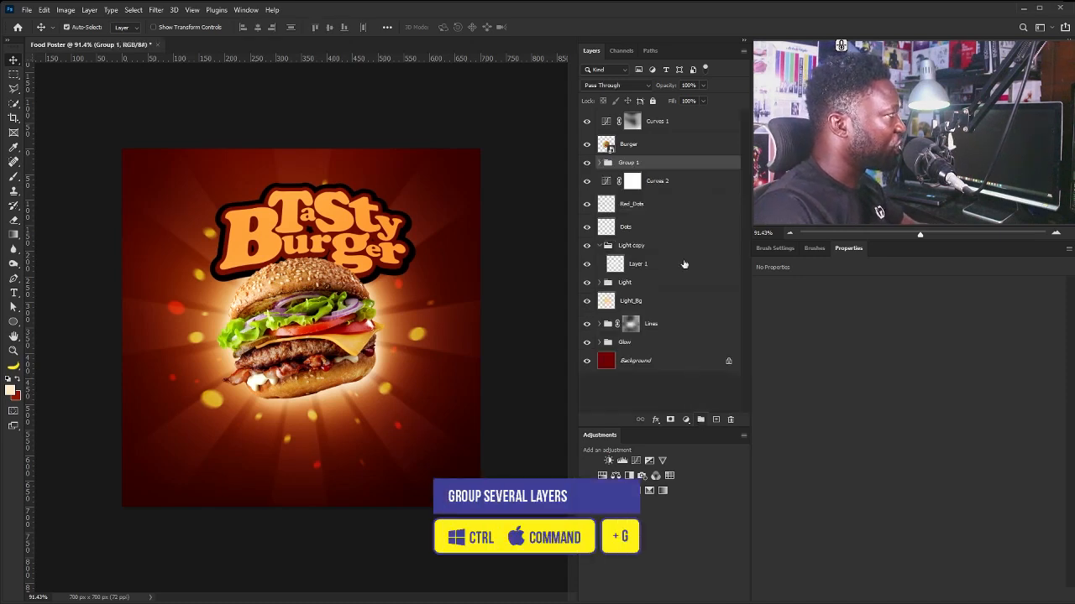
double_click(625, 162)
text(C)
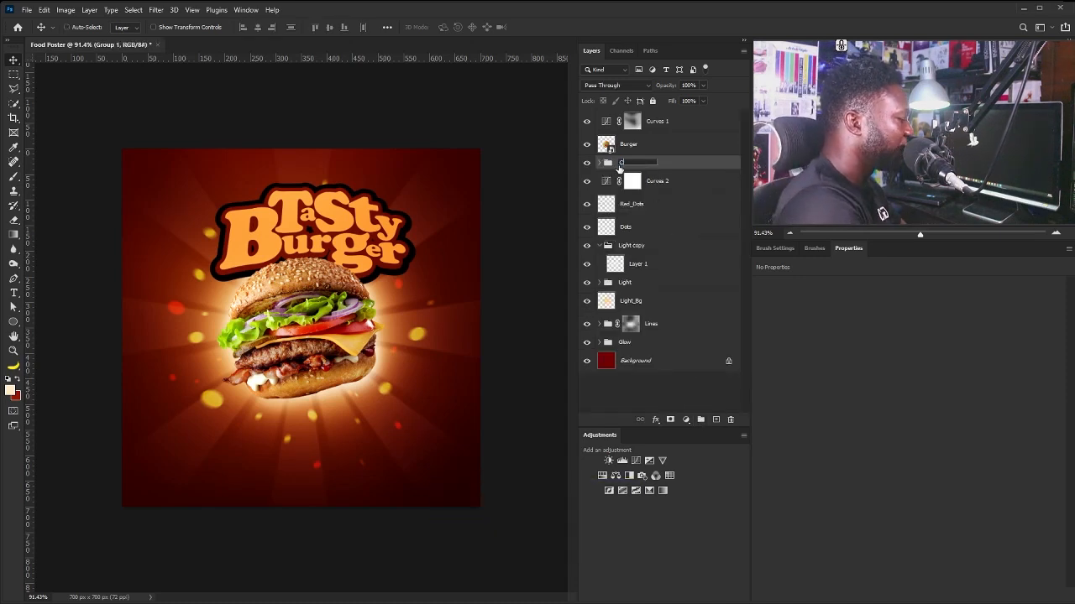
text(aption)
key(Return)
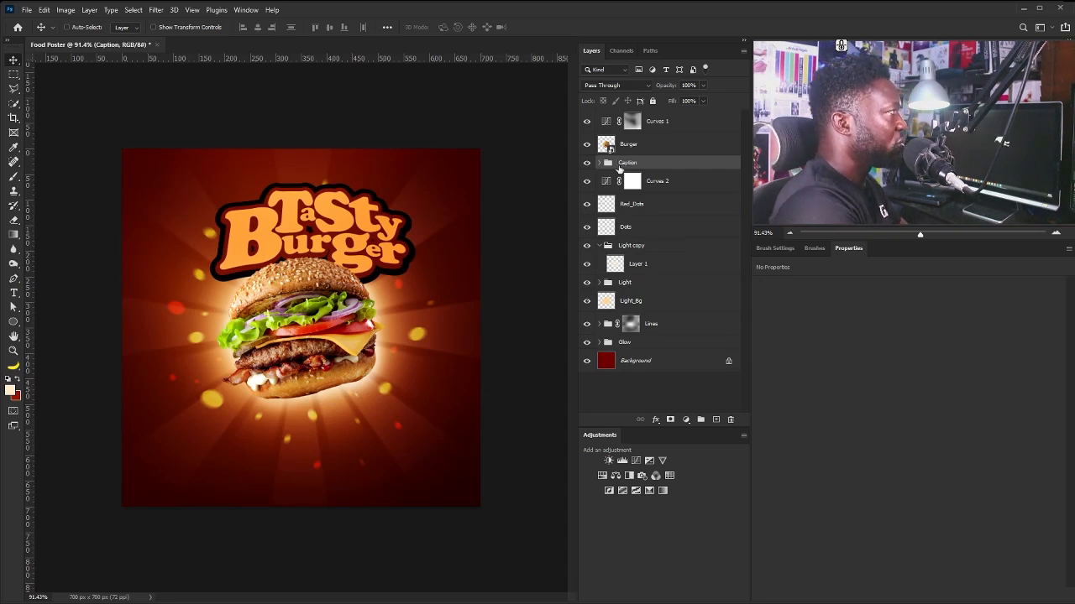
Scale the Caption title artwork down to about 91.5%.
key(ctrl+t)
drag(421, 160, 407, 182)
drag(366, 237, 364, 240)
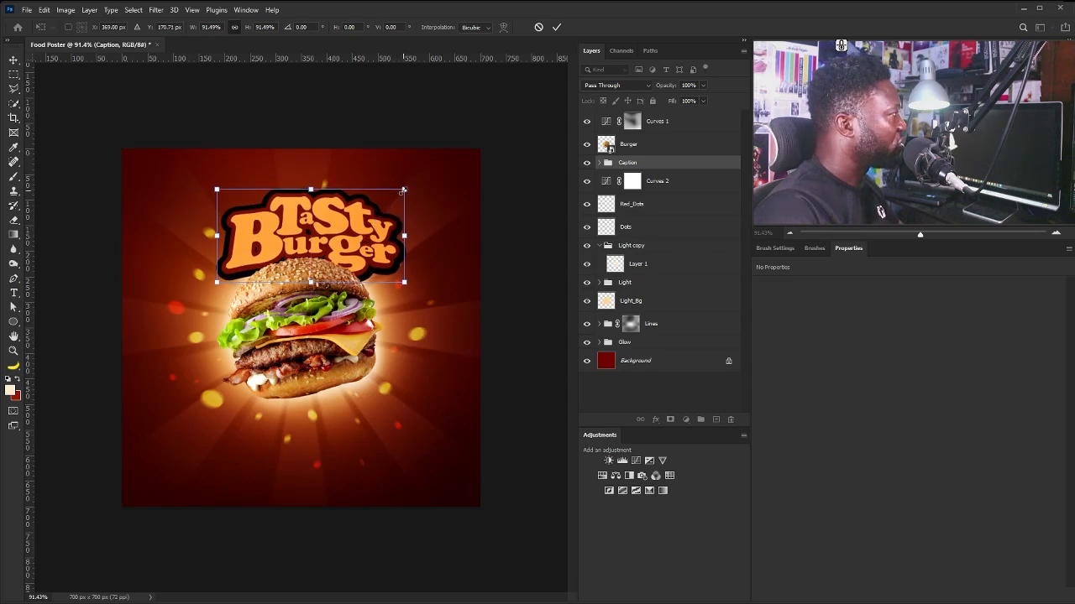
key(Return)
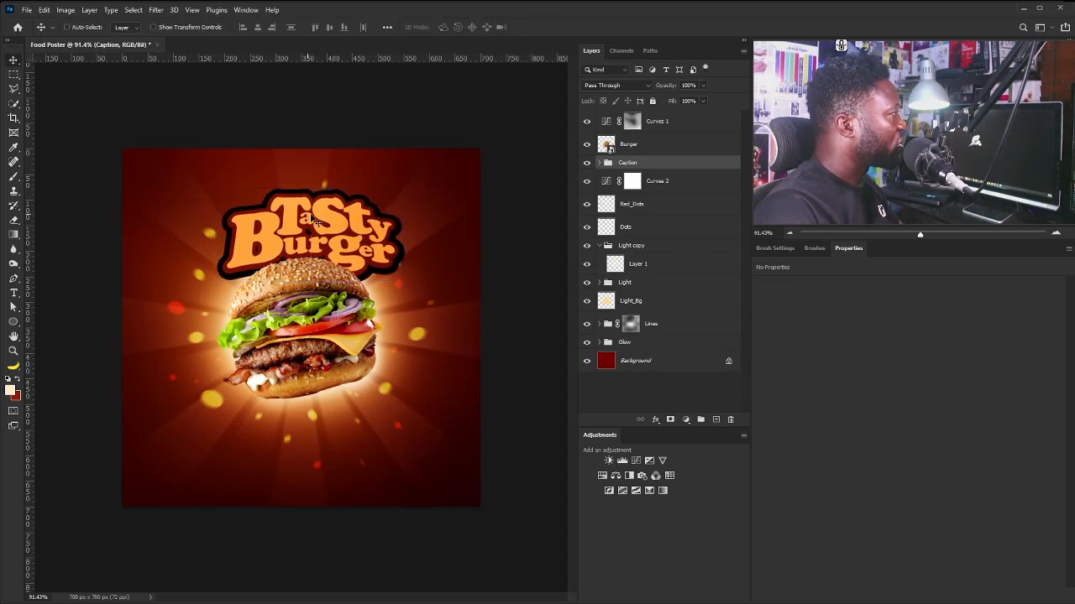
Thin the Shape 2 copy outline stroke from 6.99 px to 4.43 px.
click(598, 162)
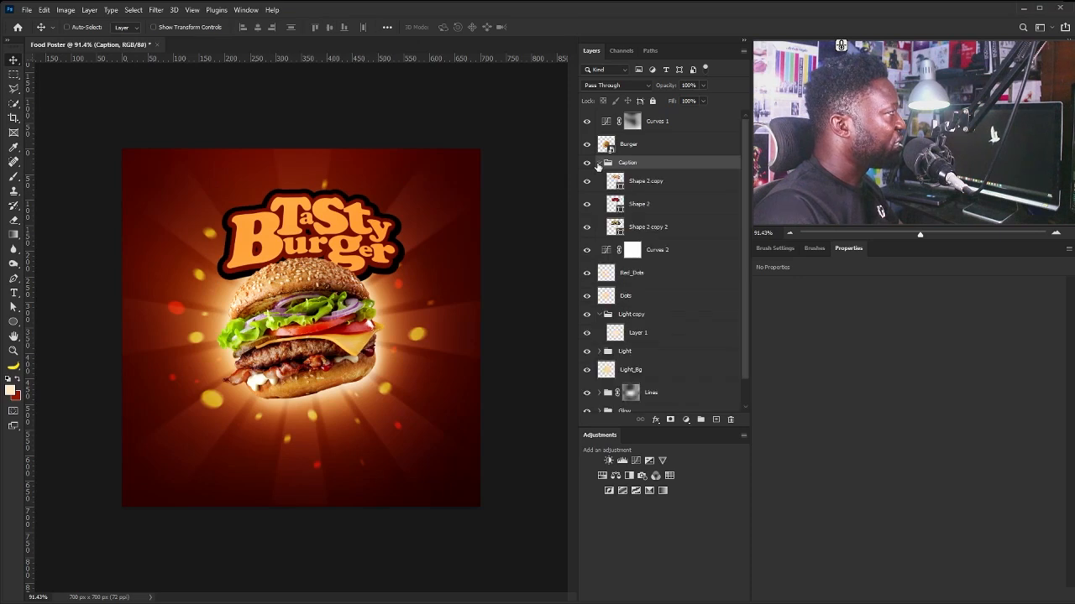
click(651, 186)
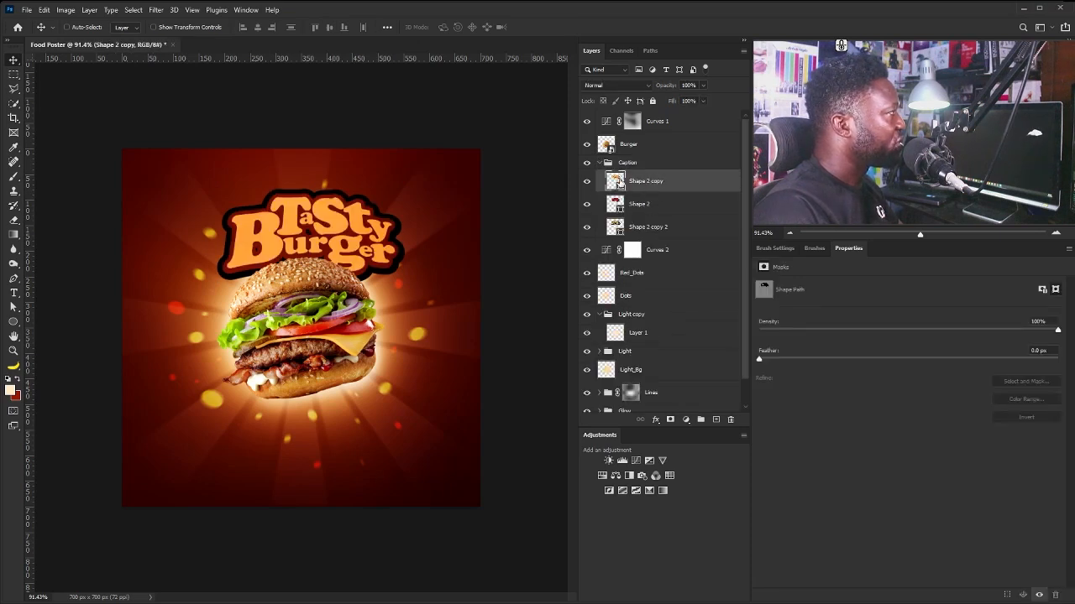
click(13, 322)
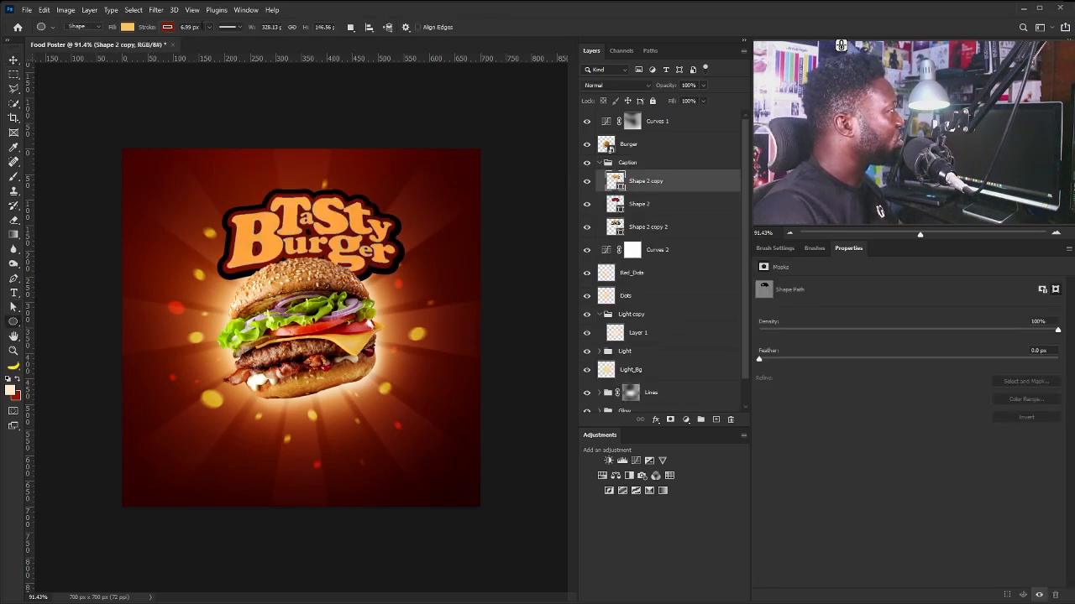
drag(205, 29, 208, 41)
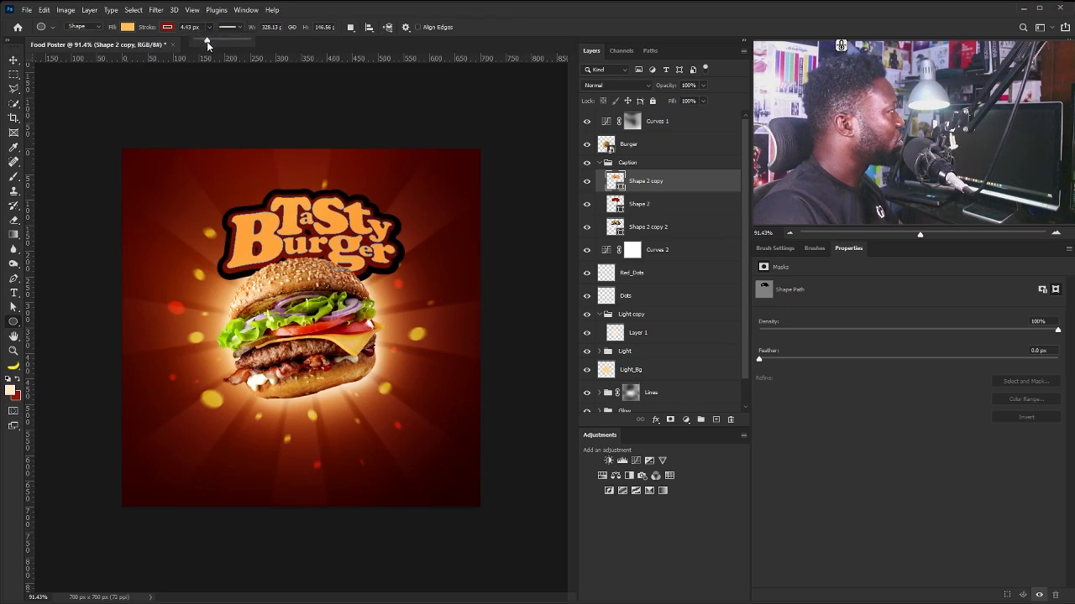
Cancel the stray ellipse size prompt and collapse the Caption group.
key(alt+bracketleft)
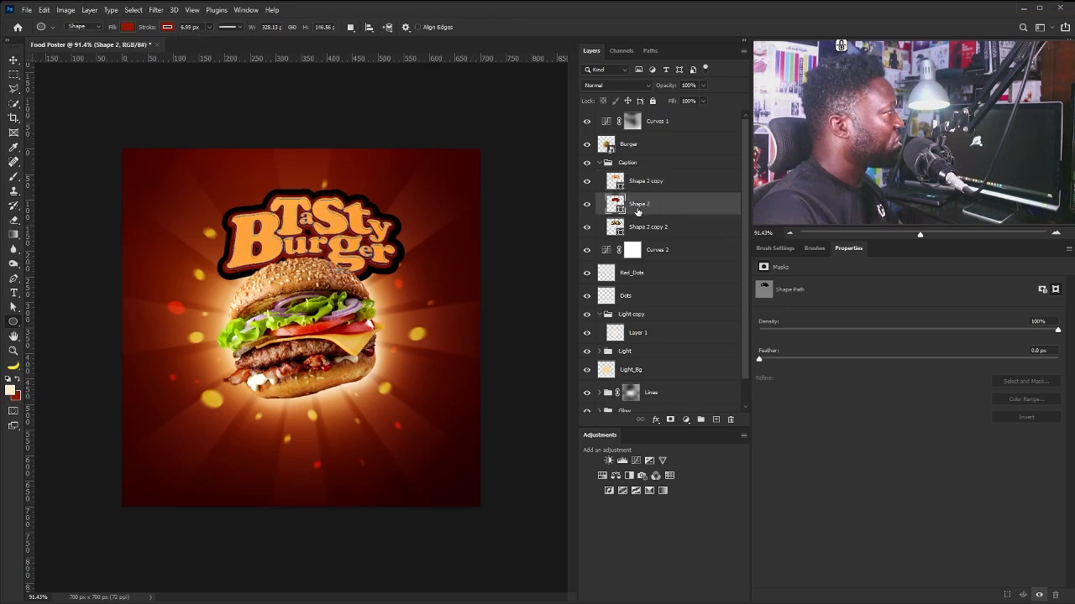
click(367, 144)
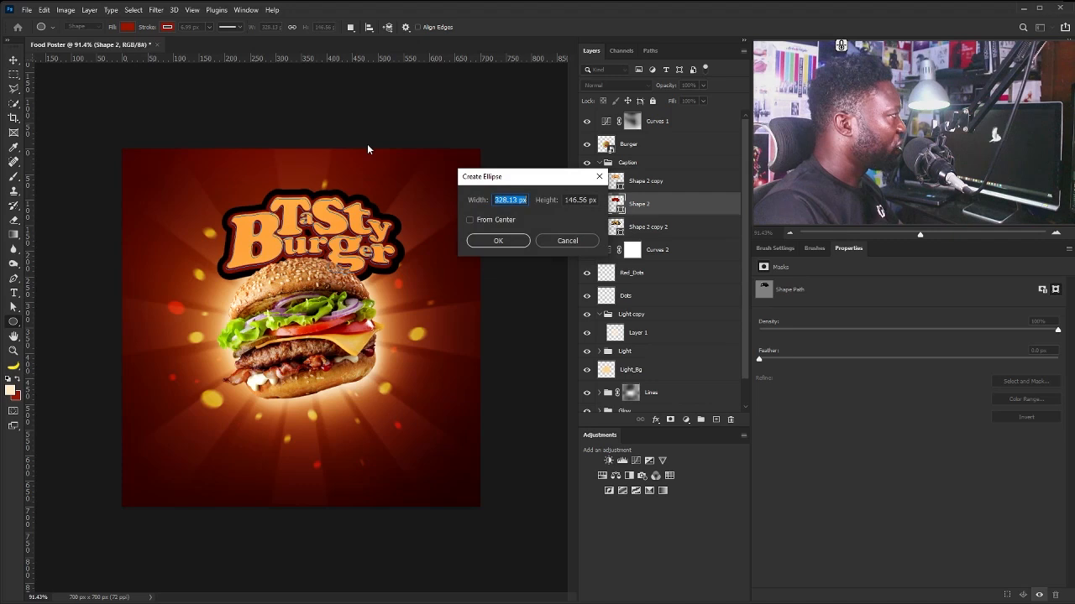
click(596, 241)
key(v)
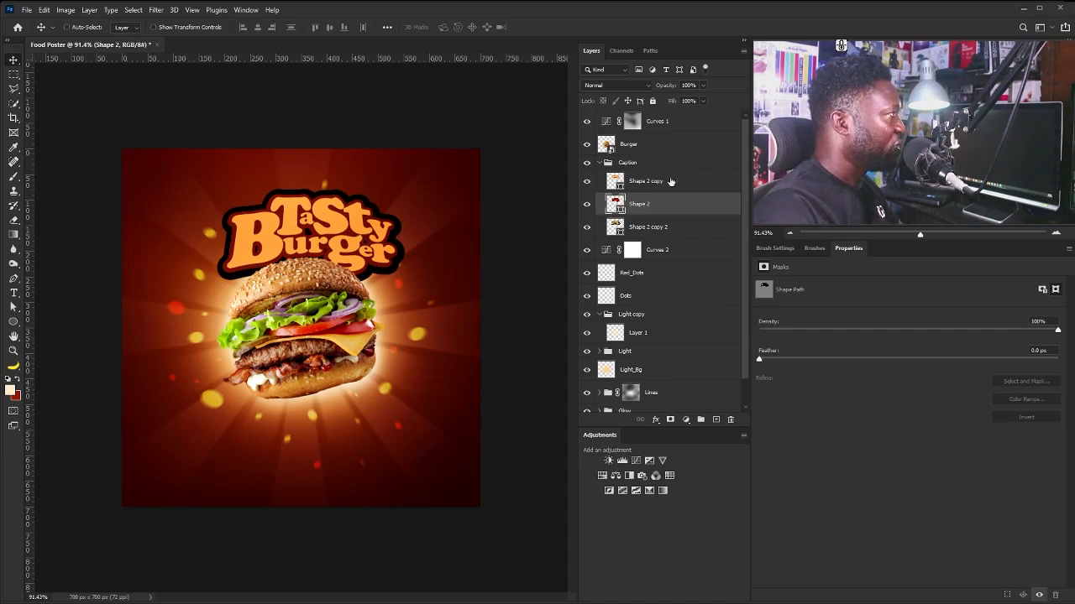
click(608, 163)
click(598, 162)
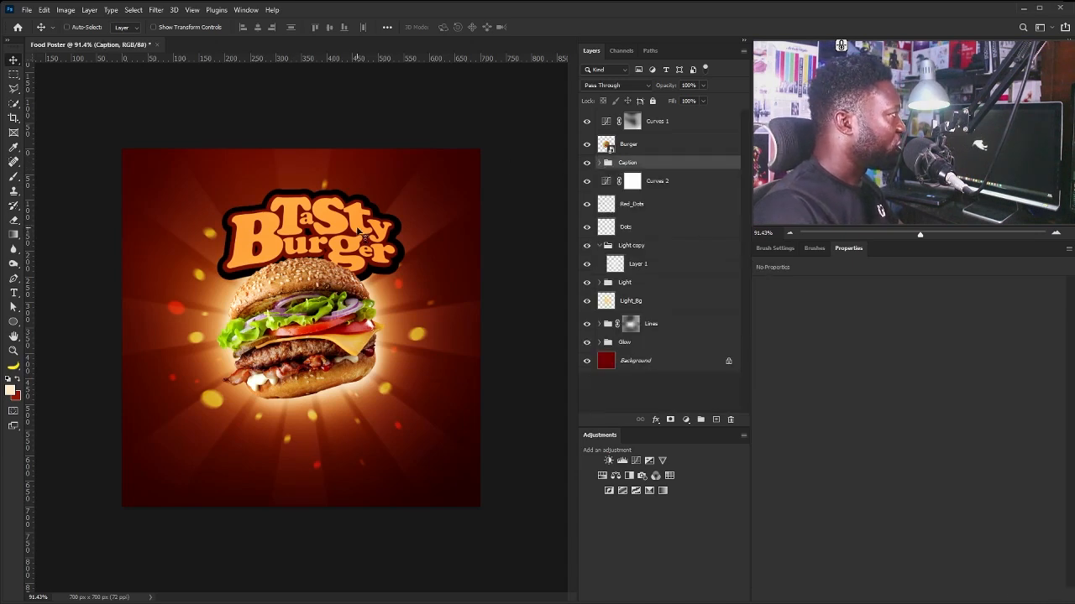
Draw a 150 px circle at the burger's left edge and fill it dark red.
key(u)
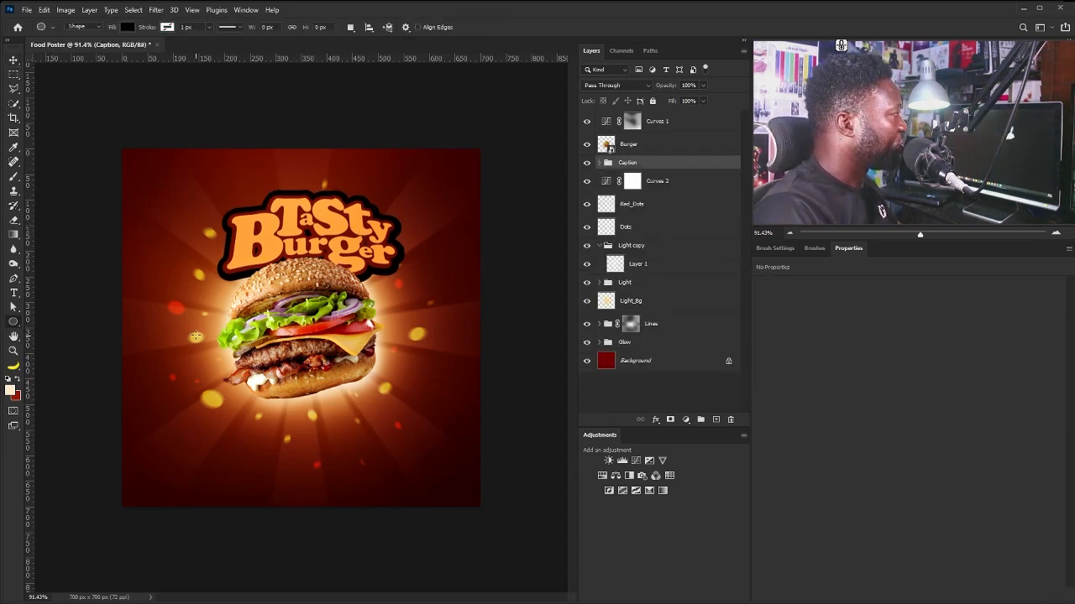
drag(175, 321, 247, 401)
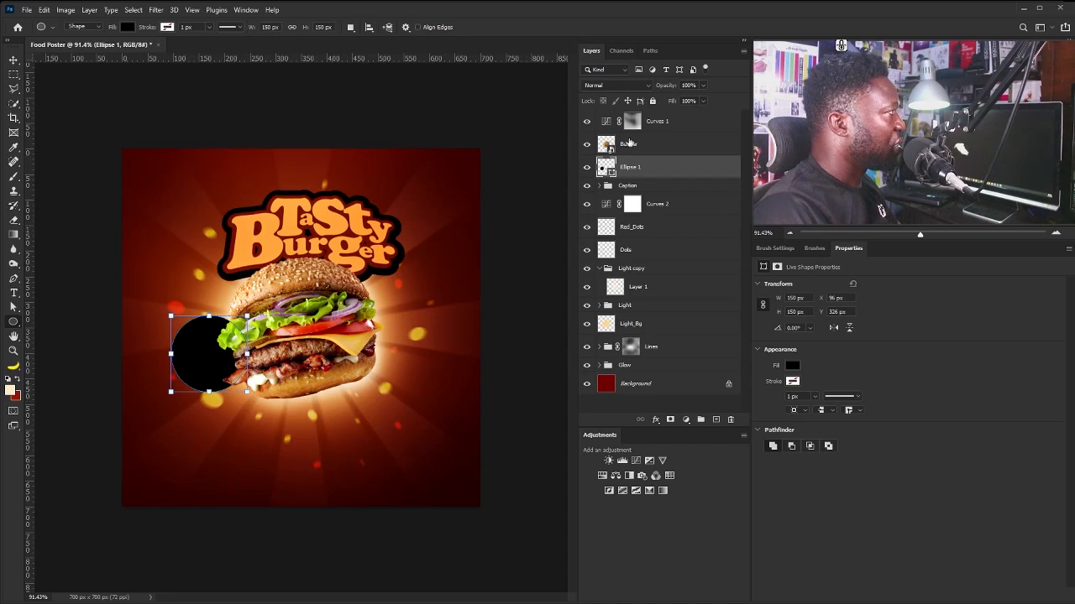
click(792, 367)
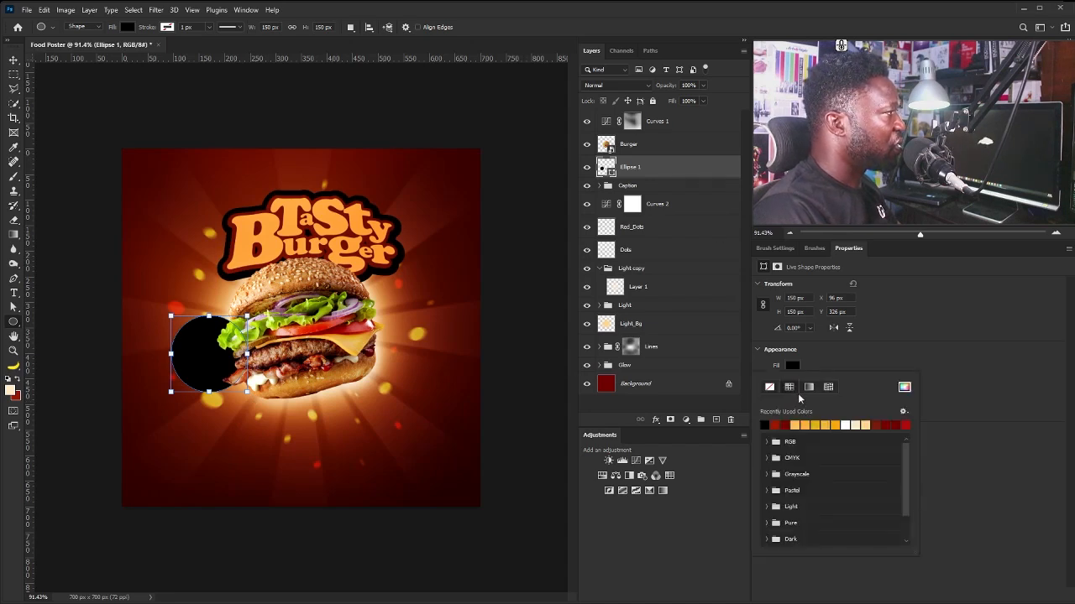
click(775, 424)
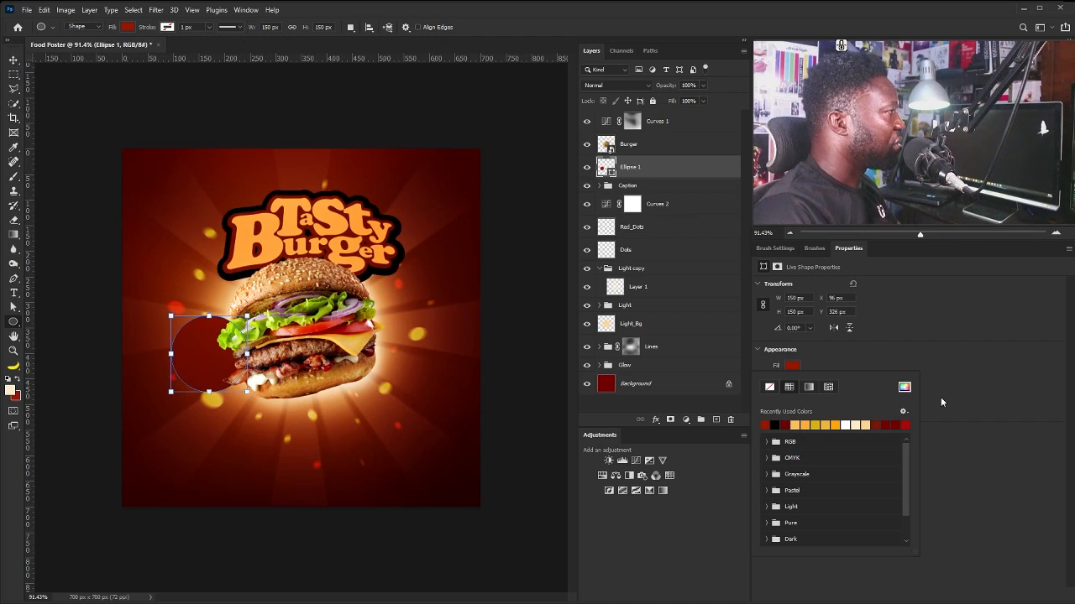
click(904, 388)
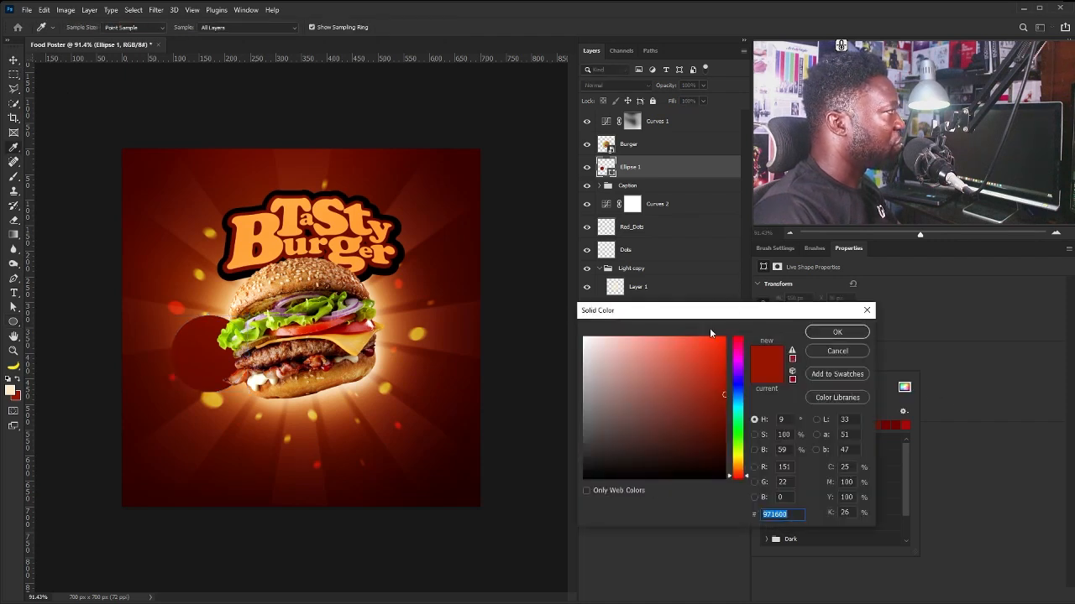
click(813, 333)
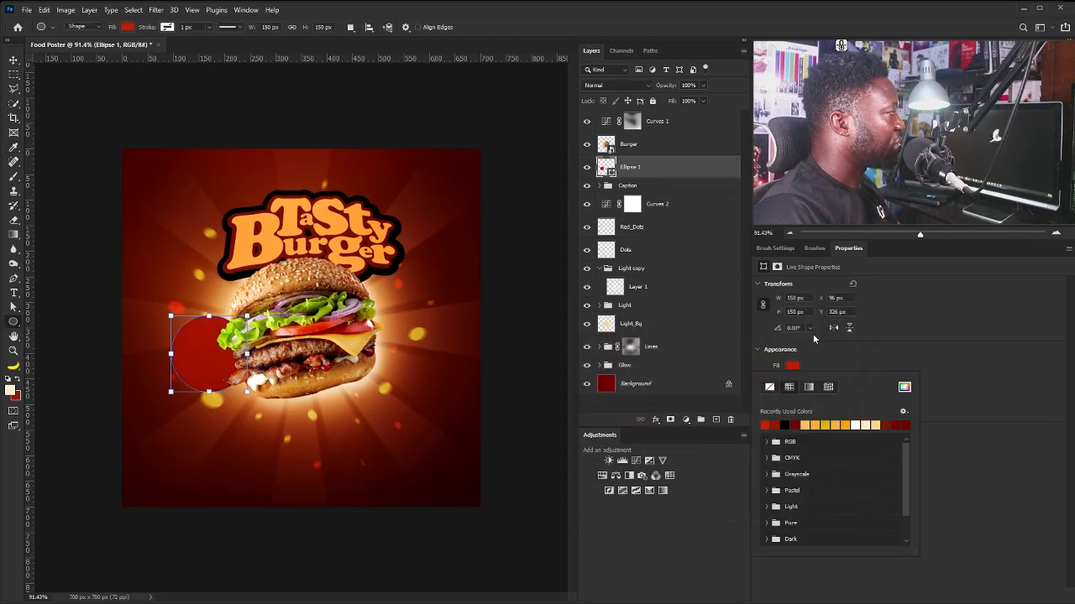
Add the phone number as white bold text on the red circle.
key(t)
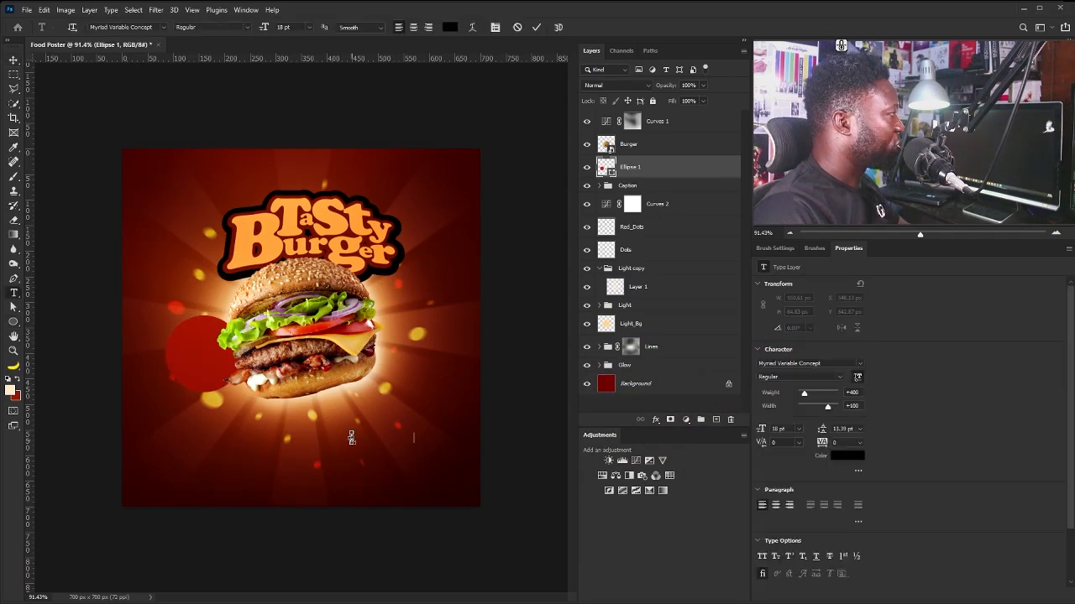
click(352, 438)
click(15, 62)
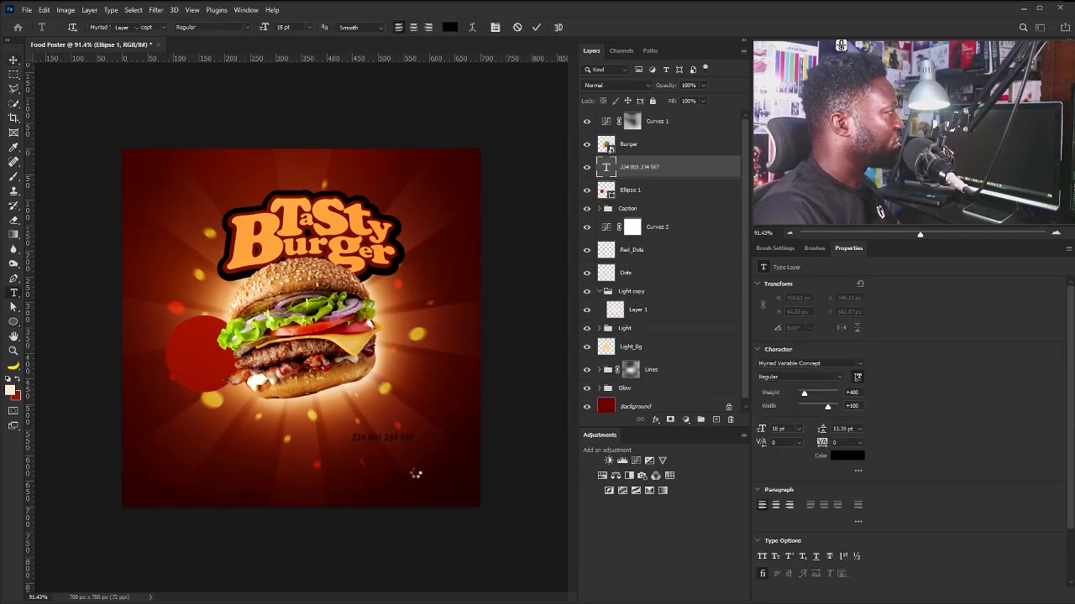
drag(387, 439, 220, 352)
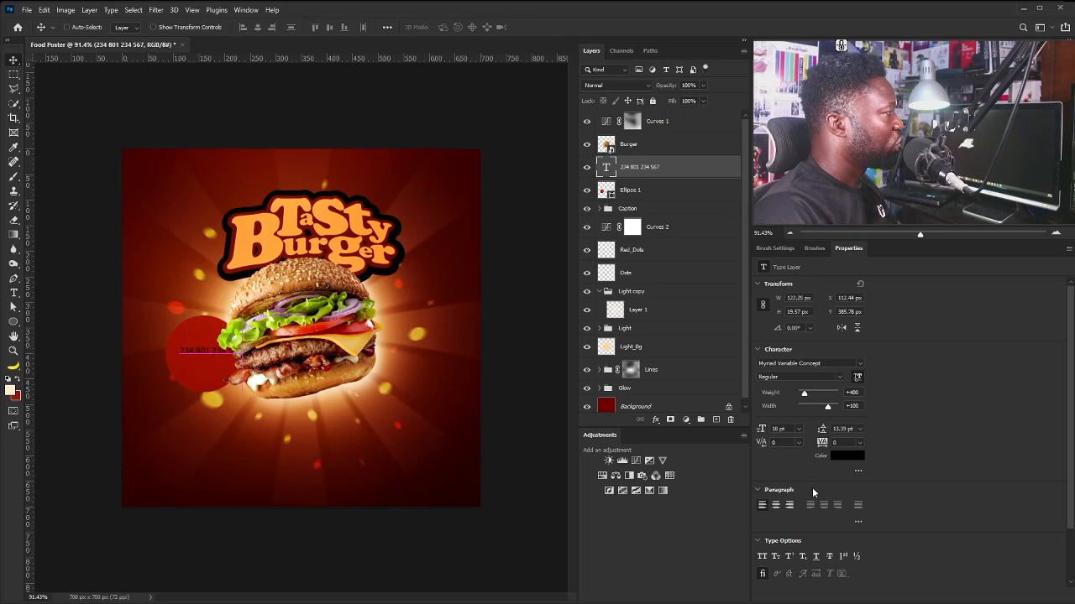
click(855, 459)
drag(618, 351, 577, 325)
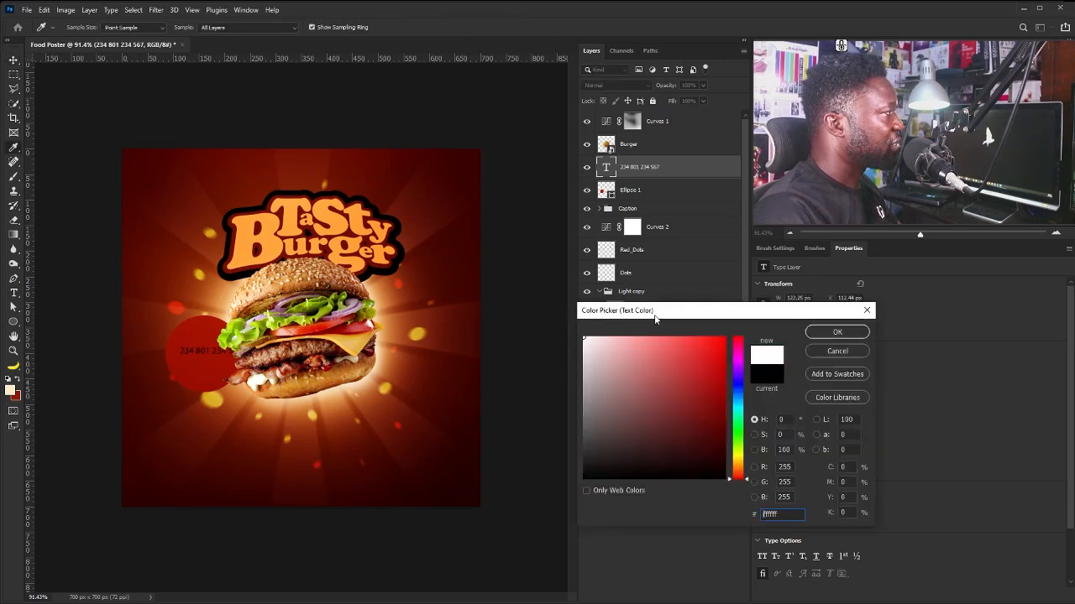
click(837, 332)
click(835, 376)
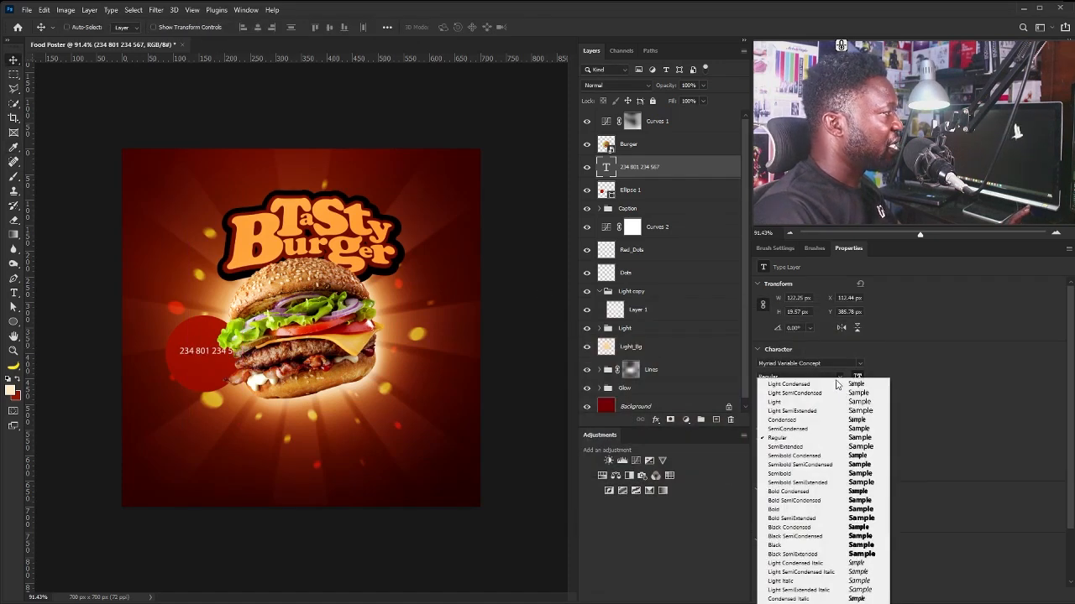
click(861, 512)
Enlarge the phone number text and tighten its letter spacing to -60.
key(t)
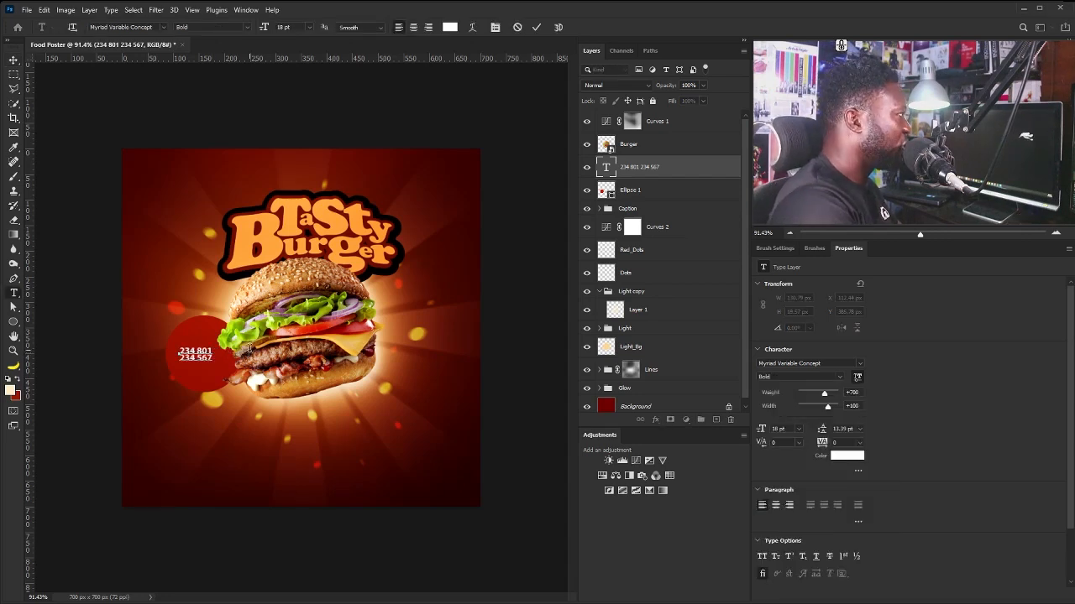
key(ctrl+t)
mouse_move(214, 345)
mouse_down()
mouse_move(225, 338)
mouse_move(217, 363)
mouse_up()
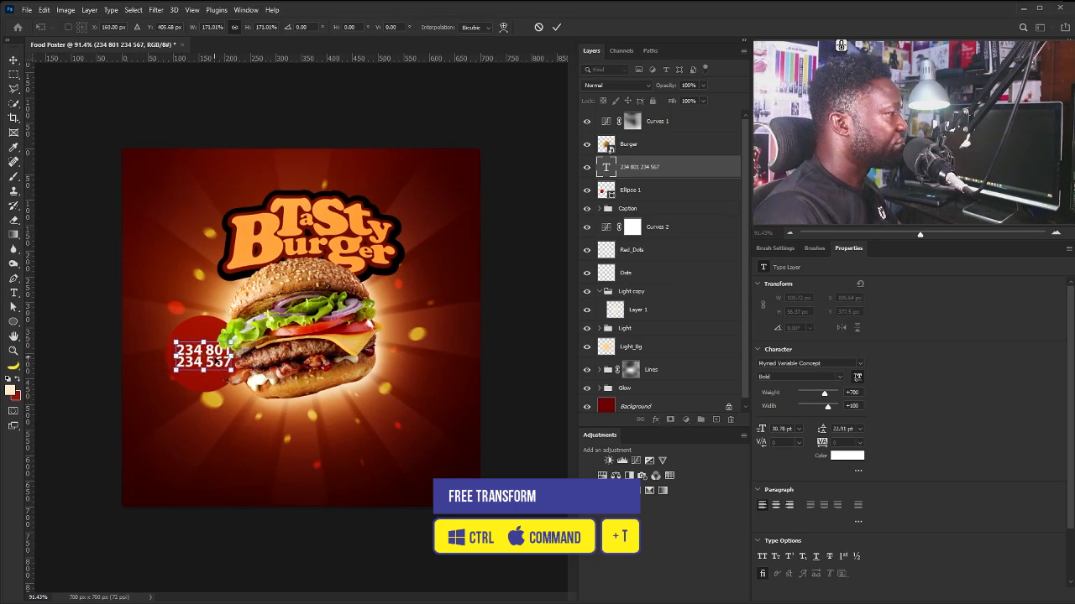
key(Return)
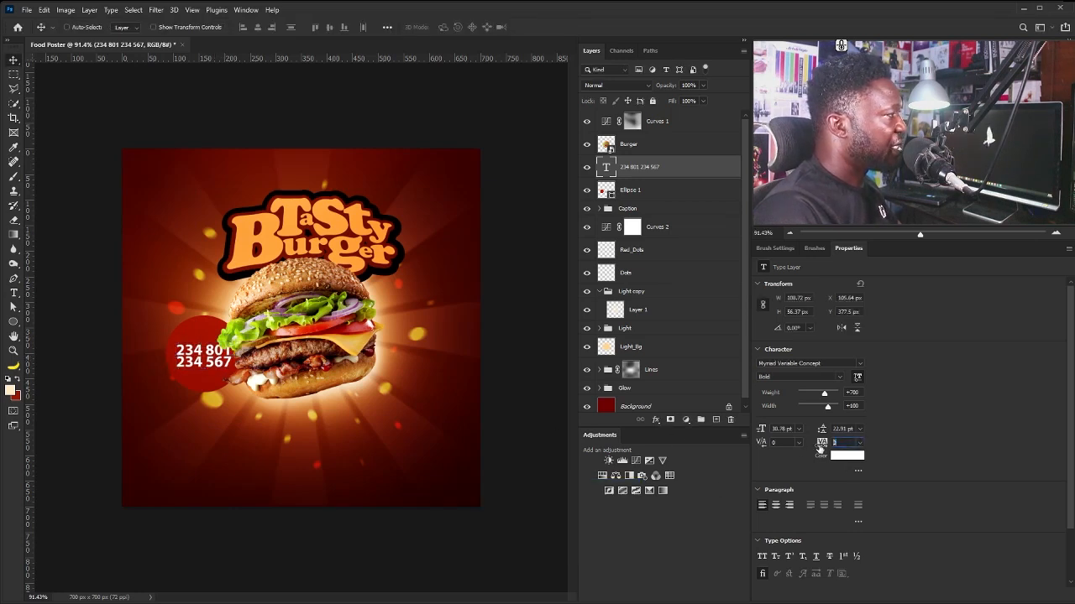
key(shift+Down)
key(shift+Down)
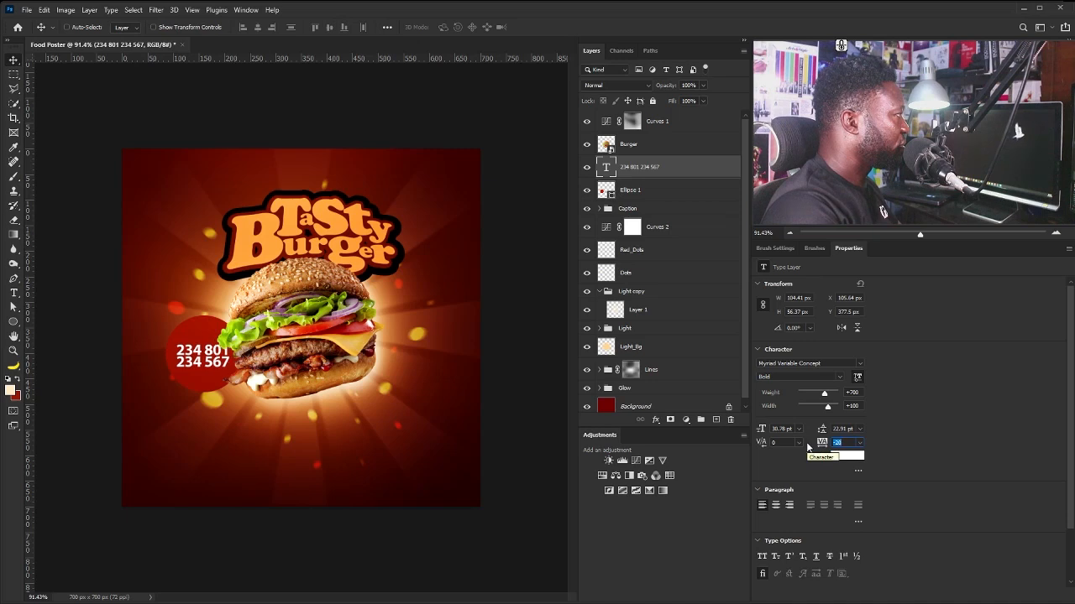
key(shift+Down)
key(shift+Down)
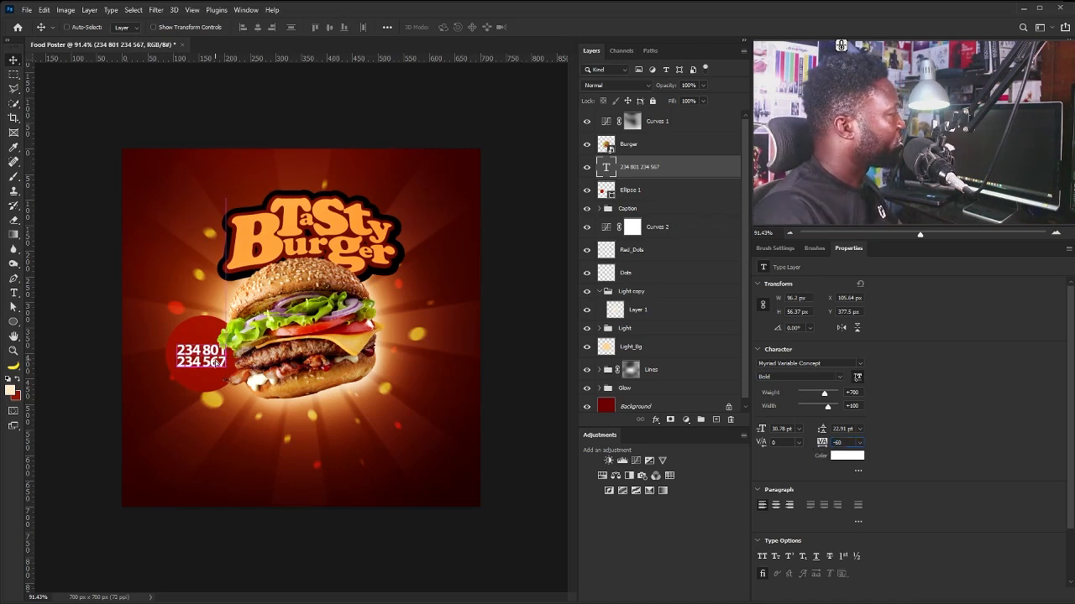
key(ctrl+t)
drag(228, 342, 209, 364)
key(Return)
Nudge the phone number text lower on the circle.
key(Up)
key(Up)
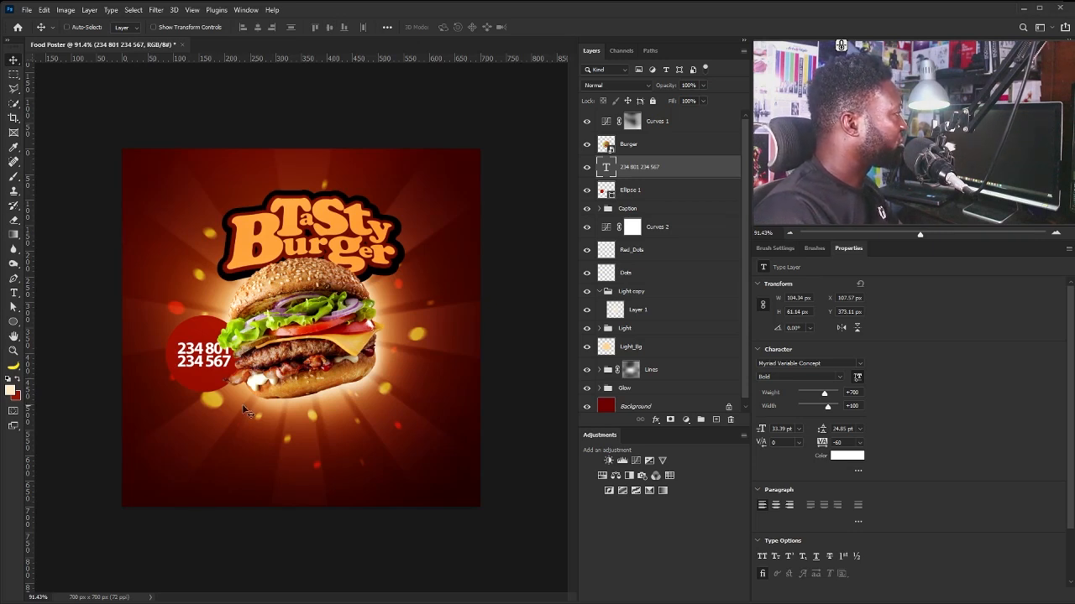
key(shift+Down)
key(shift+Down)
key(Down)
key(Down)
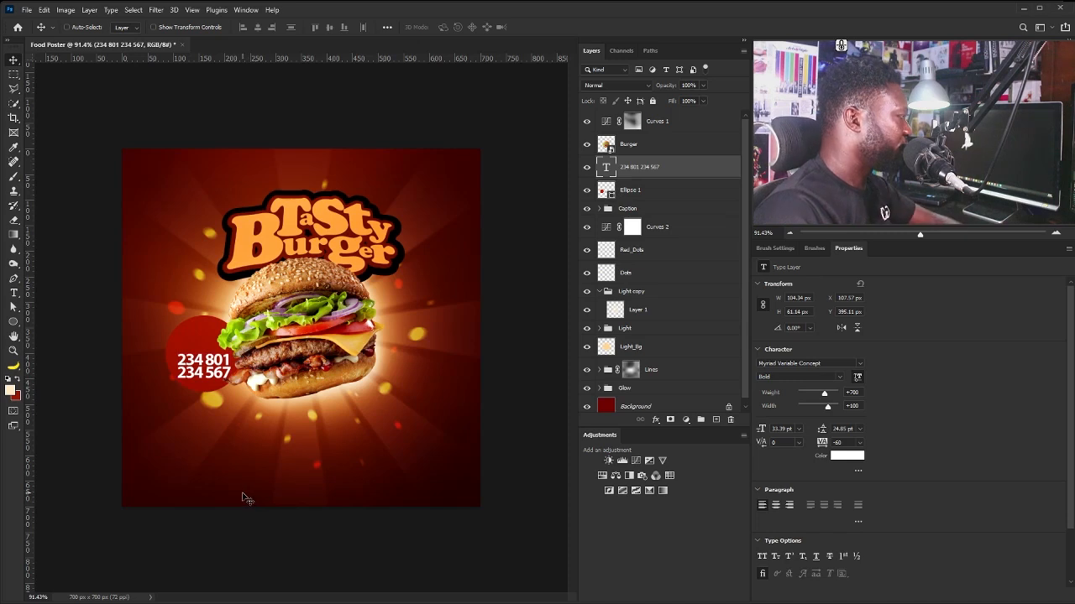
key(Up)
key(Up)
key(Up)
key(Up)
Add a centred caption 'For orders and deliveries', dropping 'please' and breaking after 'orders'.
key(t)
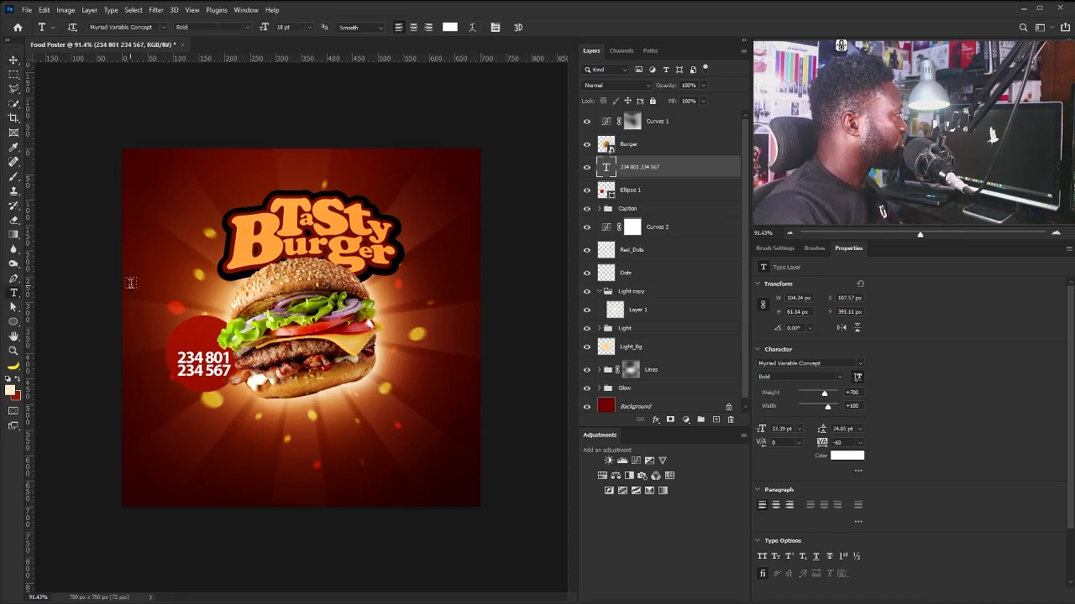
click(130, 282)
key(ctrl+v)
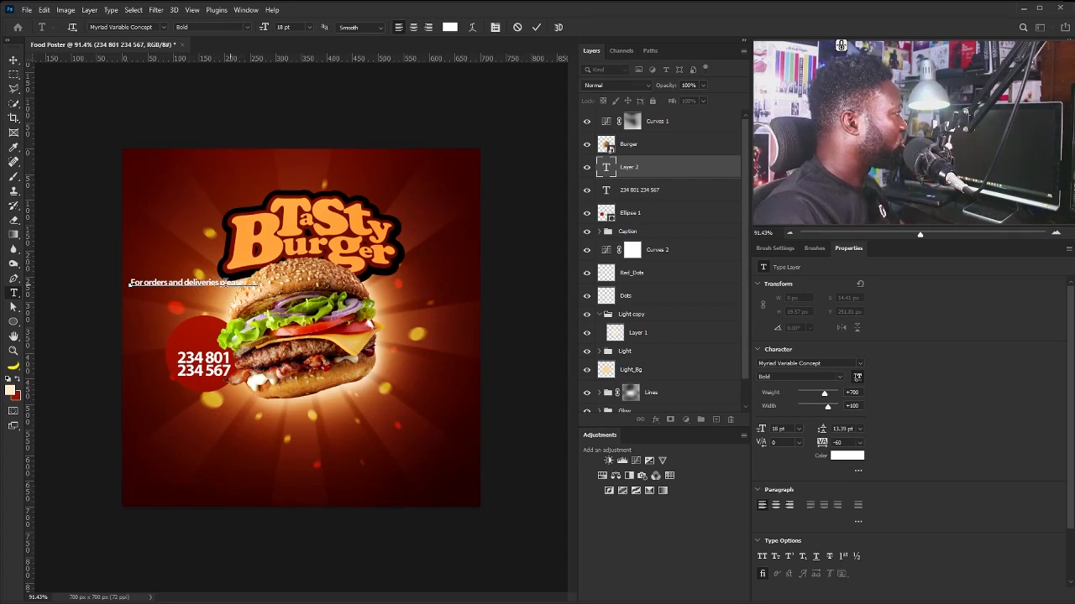
drag(220, 283, 265, 284)
key(BackSpace)
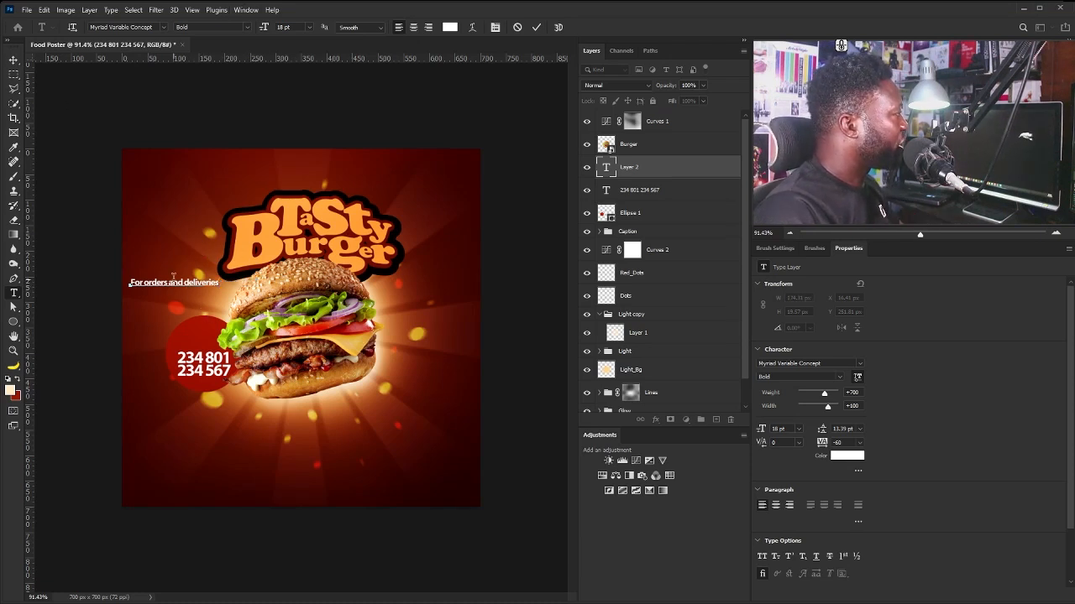
key(Return)
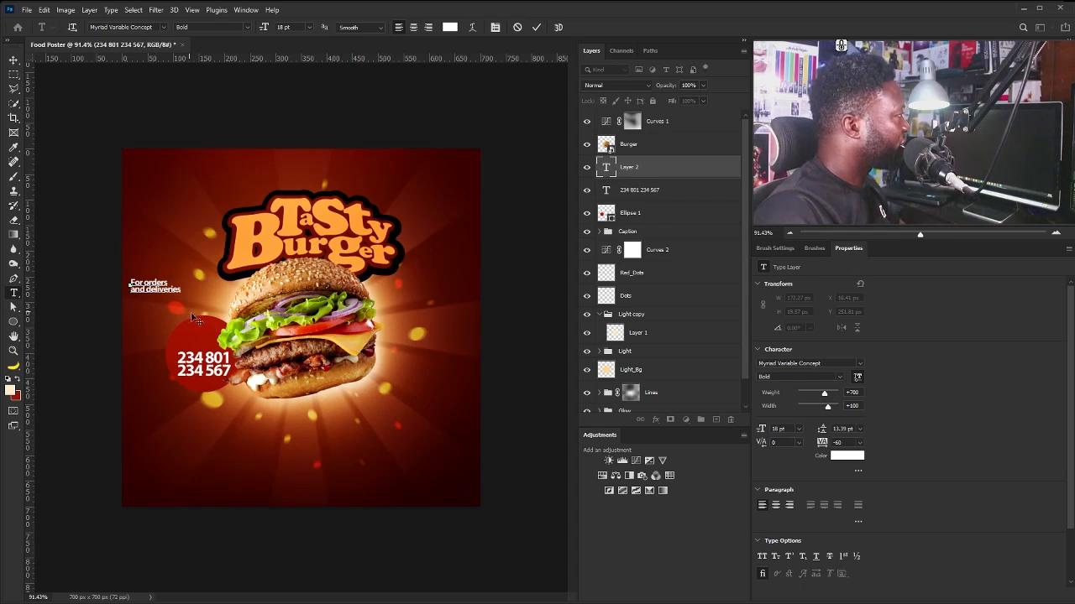
key(ctrl+a)
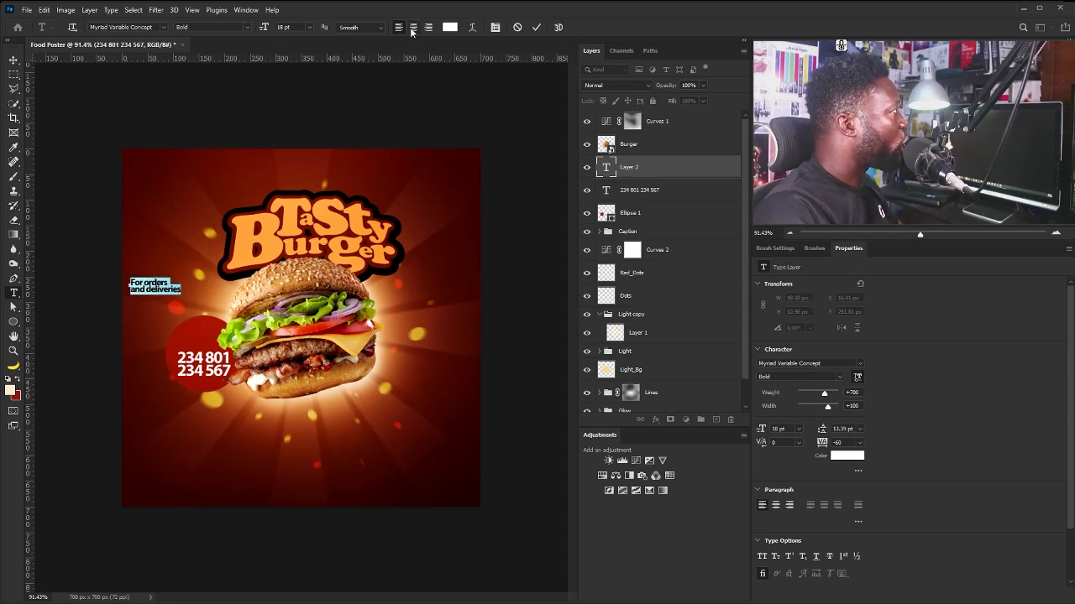
click(412, 28)
click(13, 60)
Place the caption above the number on the circle with 17 pt leading and -40 tracking.
drag(152, 295, 223, 348)
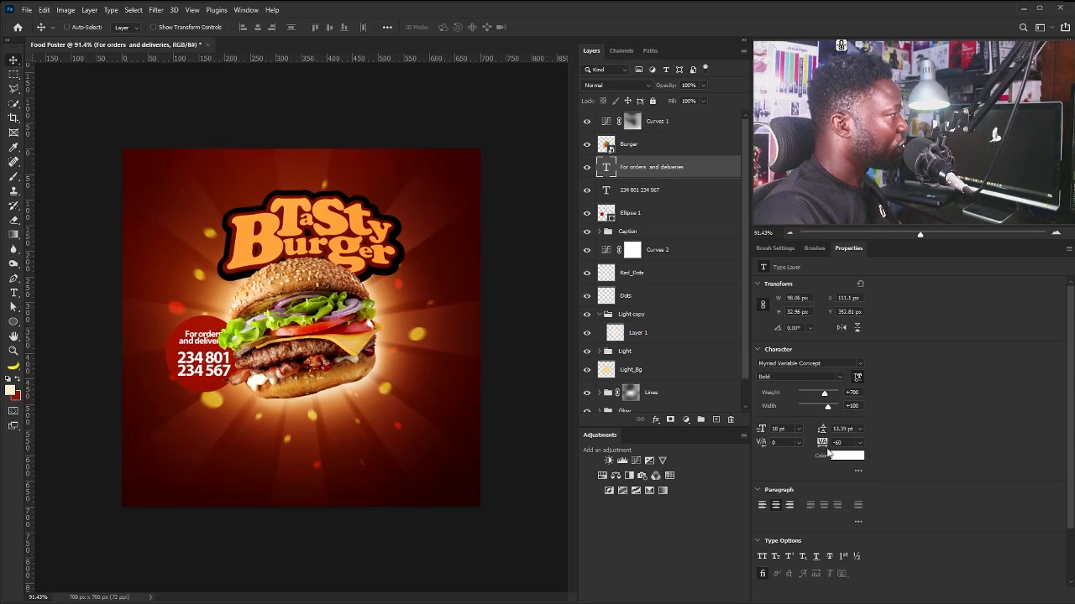
drag(852, 429, 798, 431)
key(Up)
key(Up)
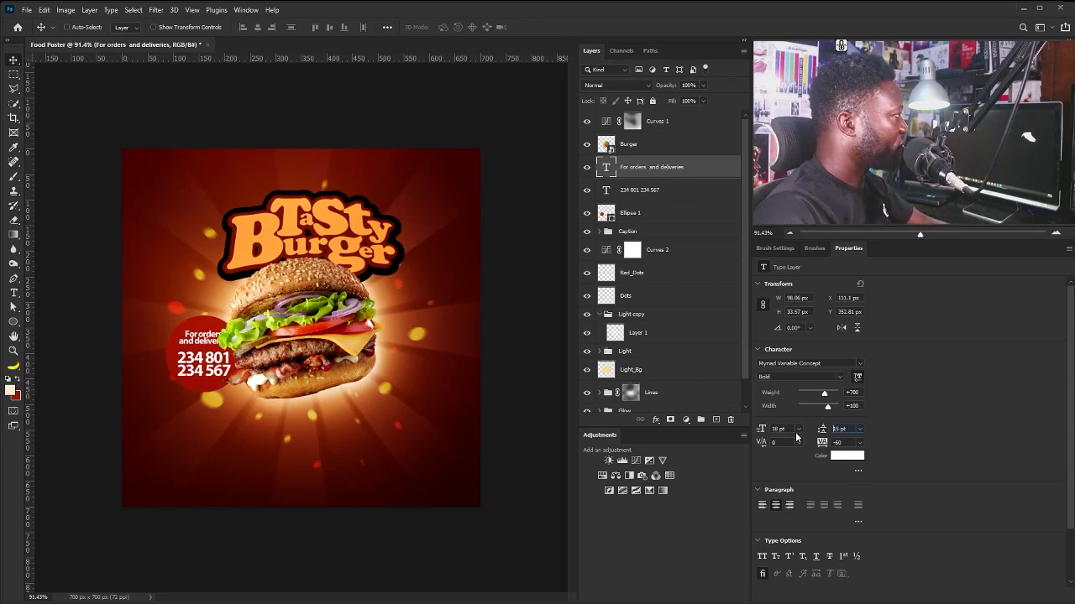
key(Up)
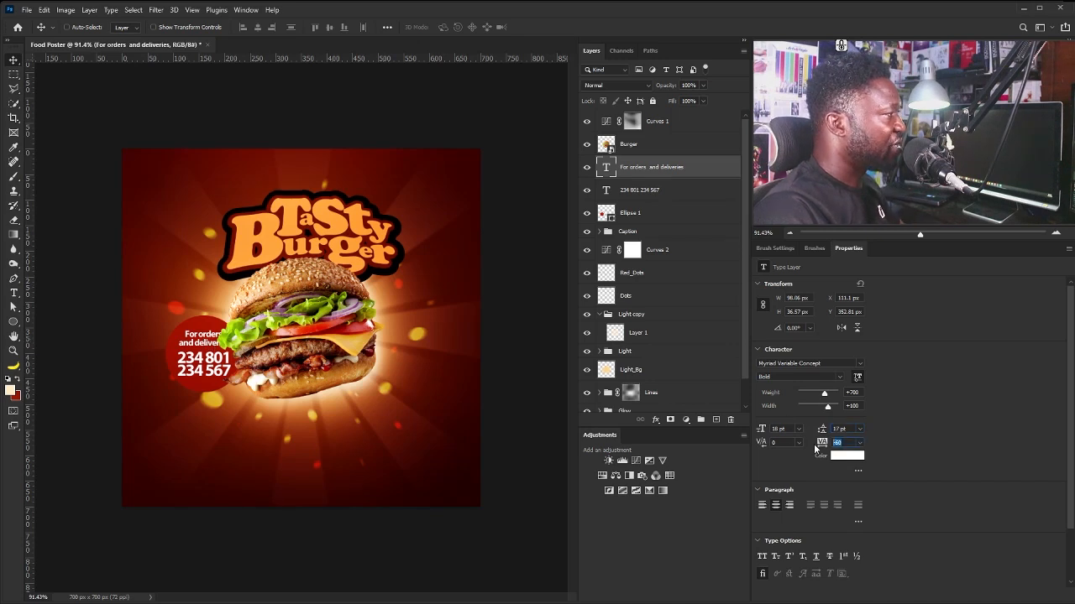
key(Up)
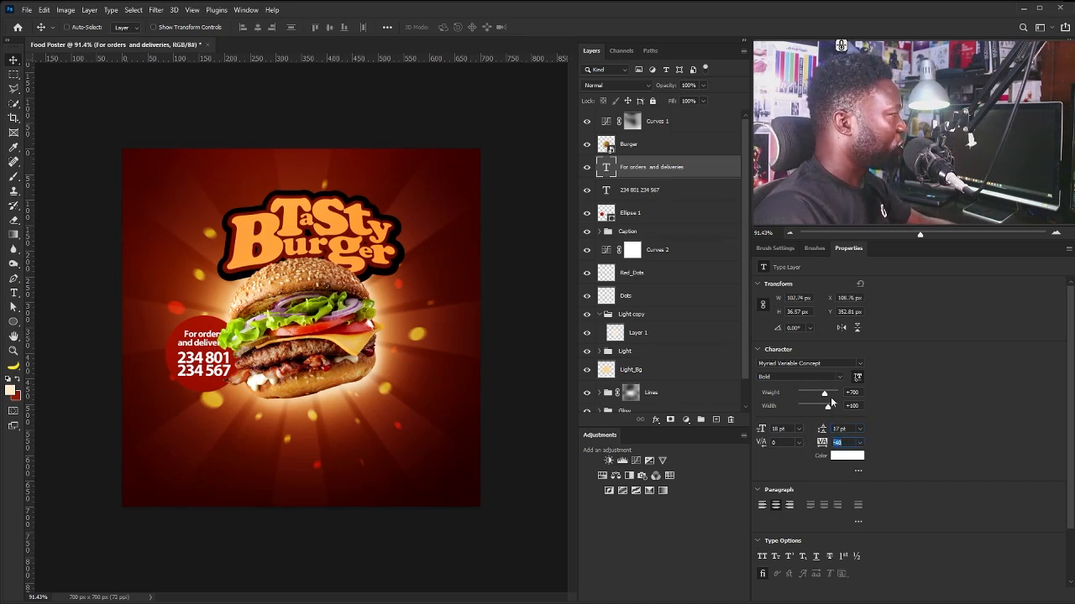
key(Return)
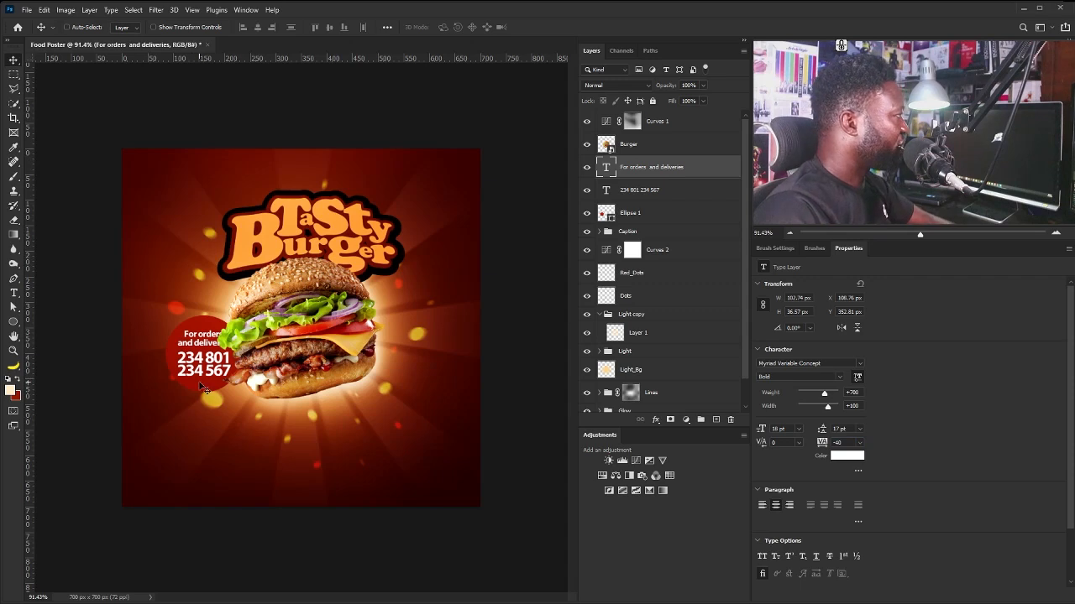
key(Down)
key(Up)
key(Up)
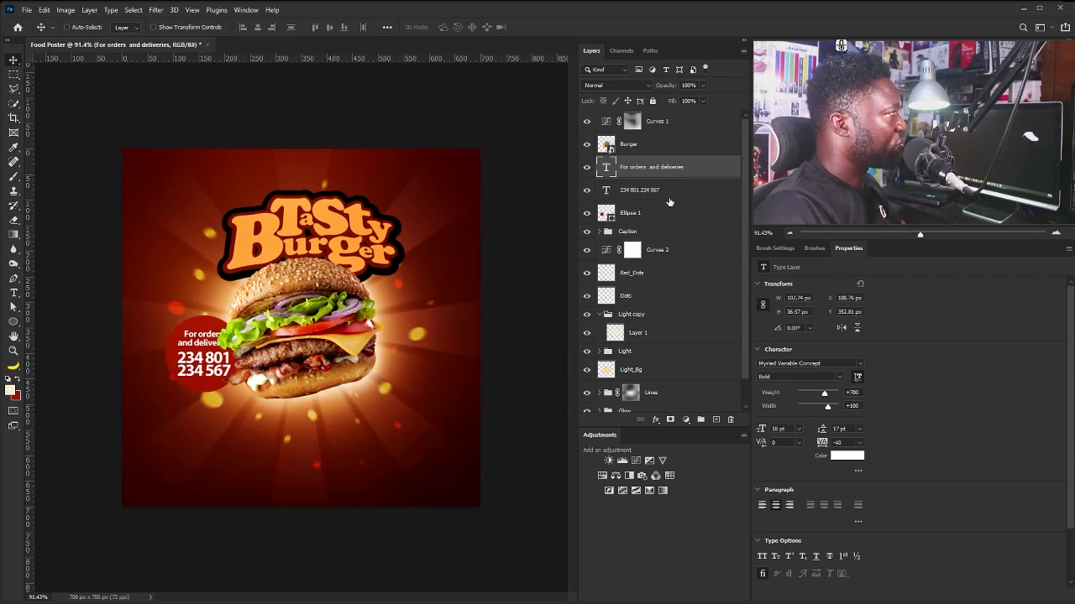
Rotate the circle, caption and number about -21° against the burger's lower left edge.
shift+click(646, 214)
drag(233, 385, 221, 384)
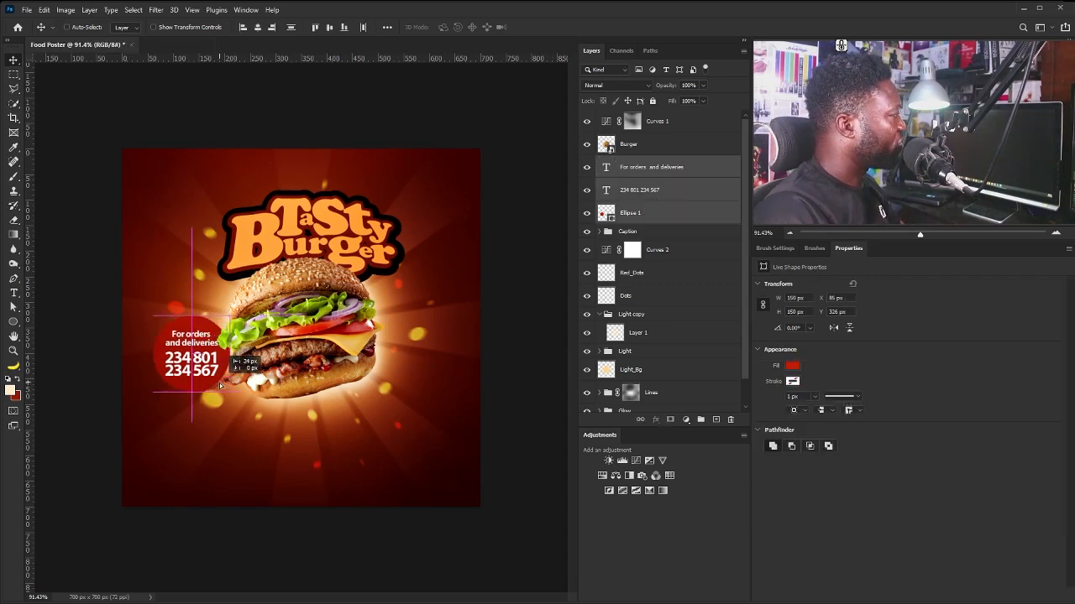
key(ctrl+t)
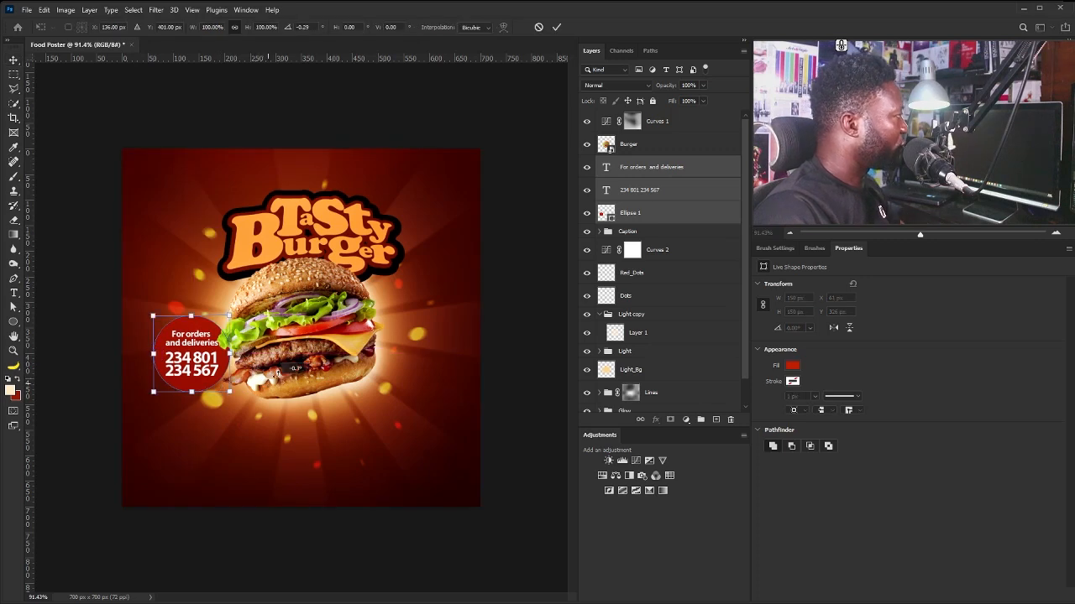
drag(288, 371, 303, 329)
drag(205, 337, 228, 378)
key(Return)
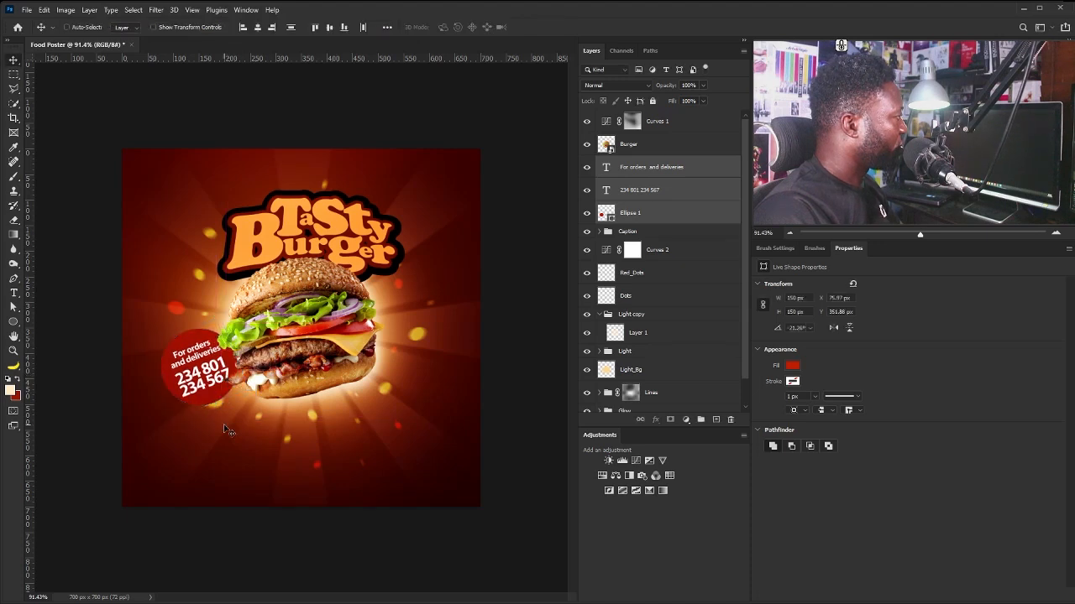
key(Up)
key(Up)
key(Up)
key(Up)
key(Up)
key(Up)
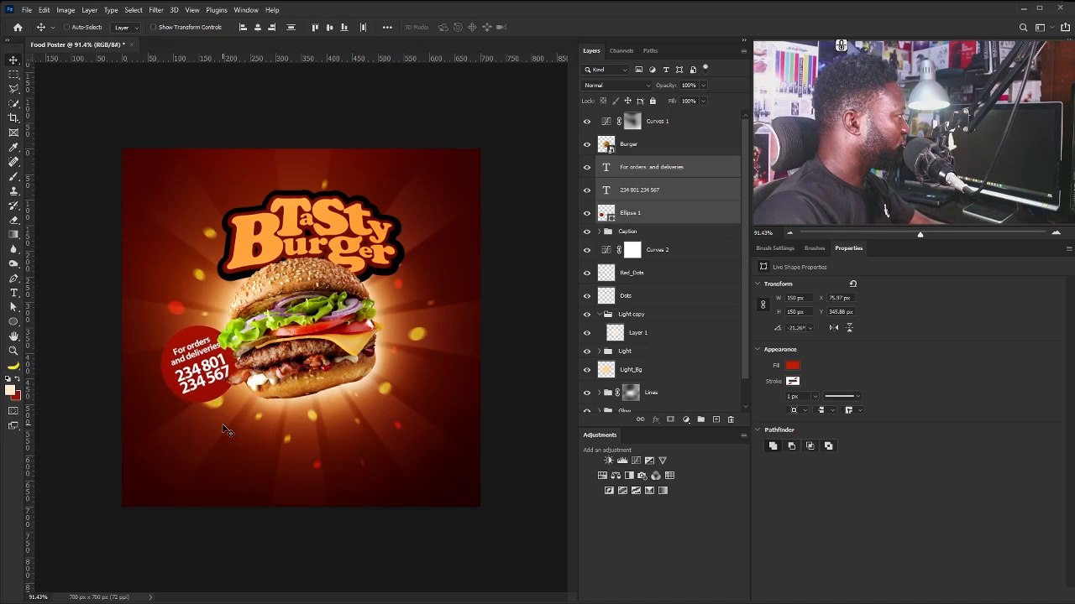
key(Down)
key(Down)
key(Down)
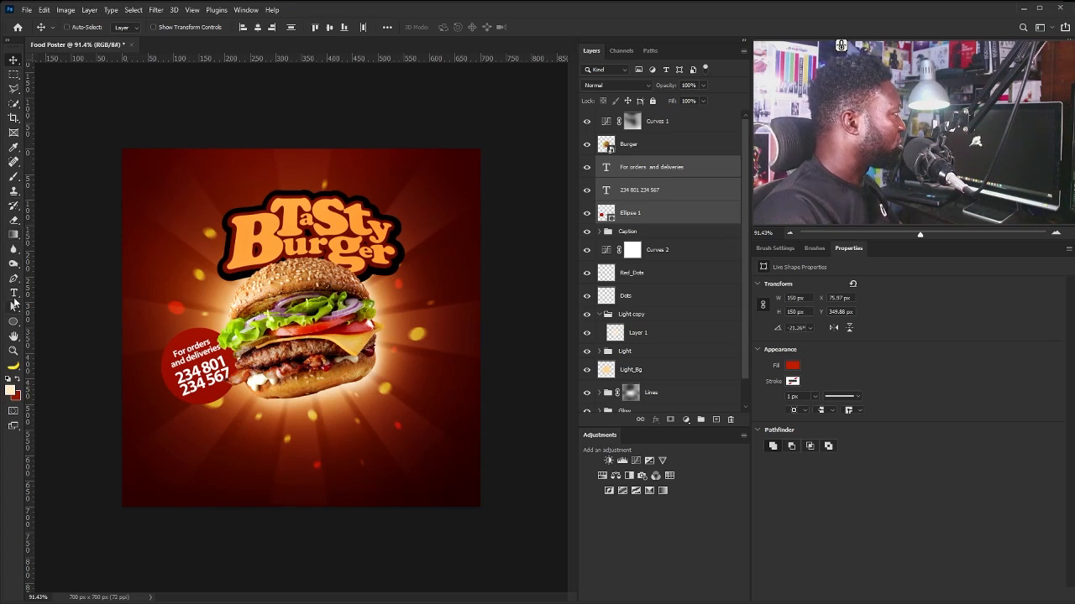
Add a centred, Regular-weight paragraph of the Also Available menu list near the poster bottom.
click(13, 293)
drag(156, 433, 436, 476)
text(Also Available: Meat pie, Pizza, Soft Drink, Ice Cream, Juice Protein Berry, Cheese Steak, Sandwich, Strawberry-Banana Smoothie, Chicken Two-Piece Mixed Combo, Rotisserie Chicken, Dunkin' Munchkins, Glazed Donut, Limeade Slush)
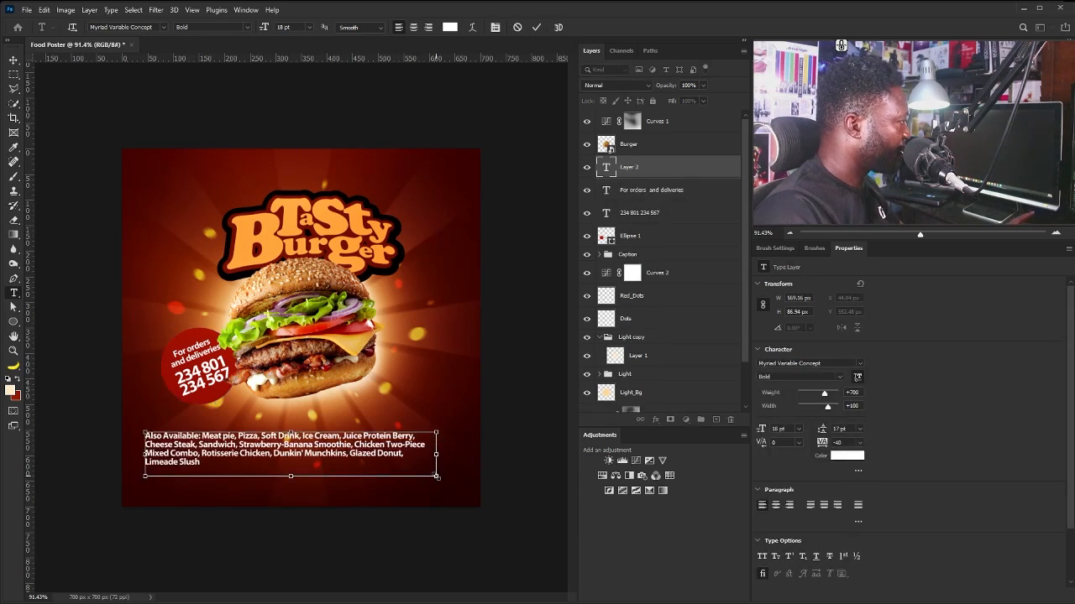
key(ctrl+a)
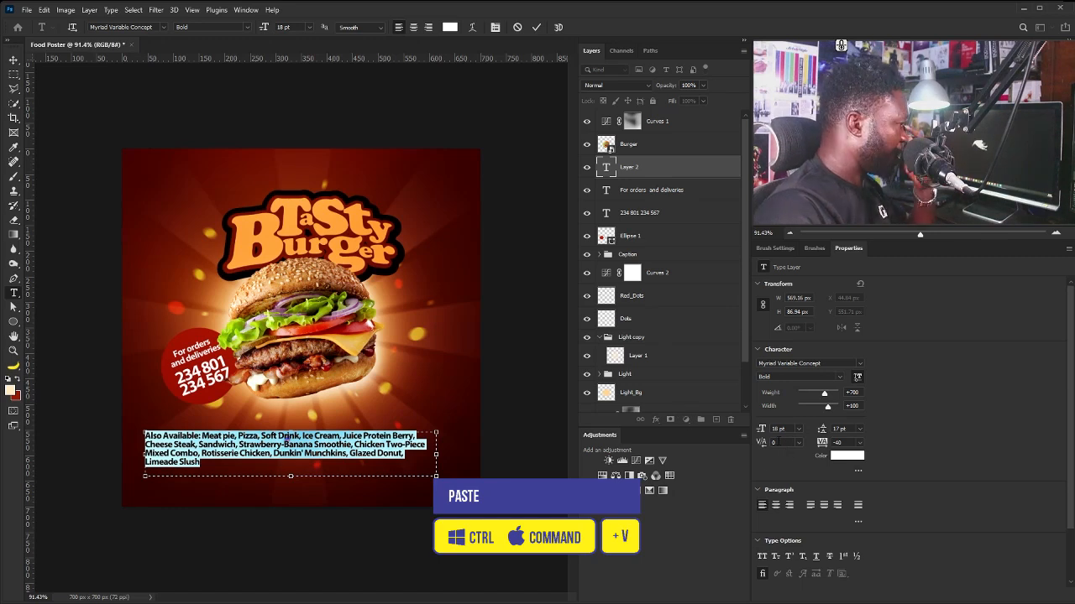
click(774, 504)
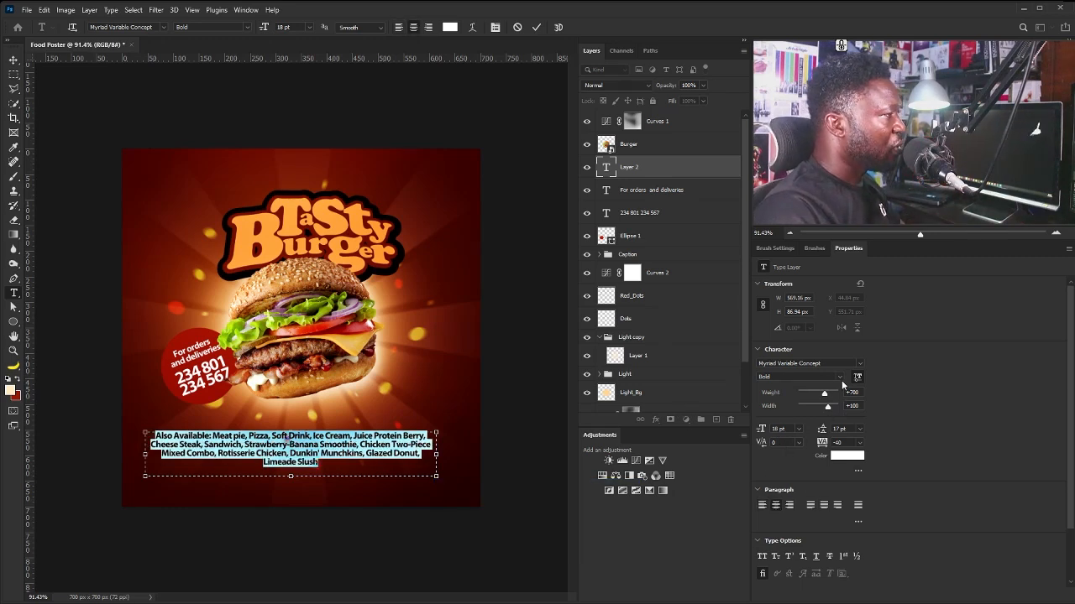
click(840, 377)
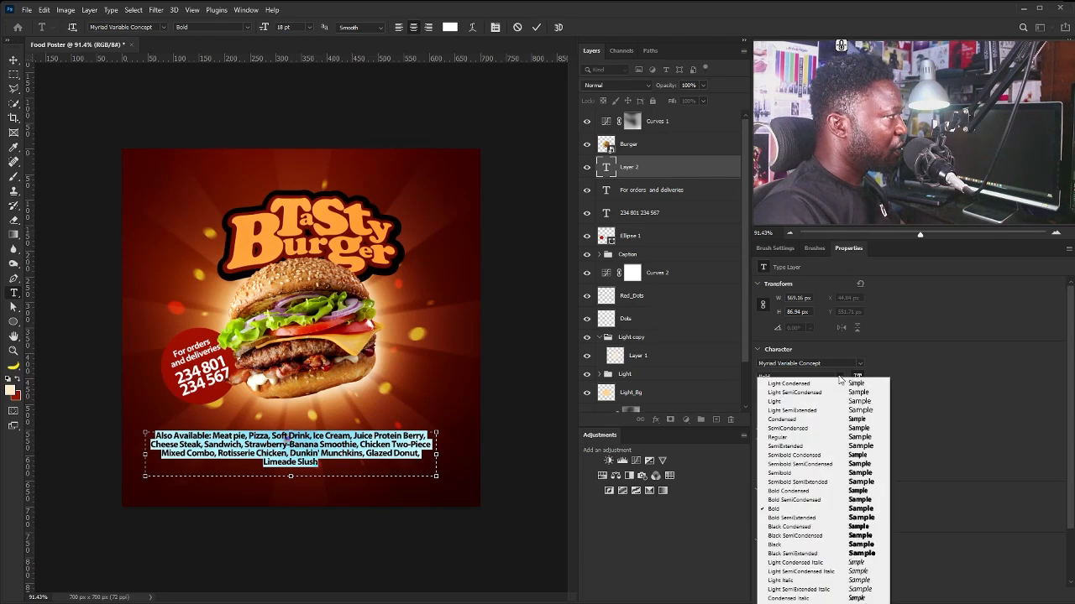
click(831, 436)
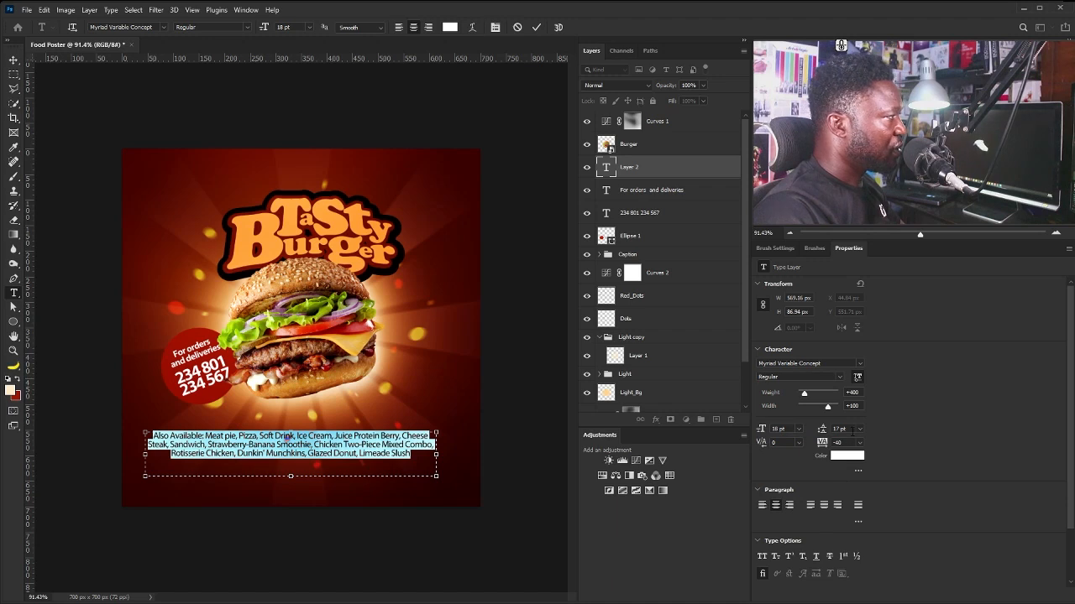
Set the menu paragraph's leading to 22 pt and select 'Also Available:'.
drag(853, 431, 822, 434)
key(Up)
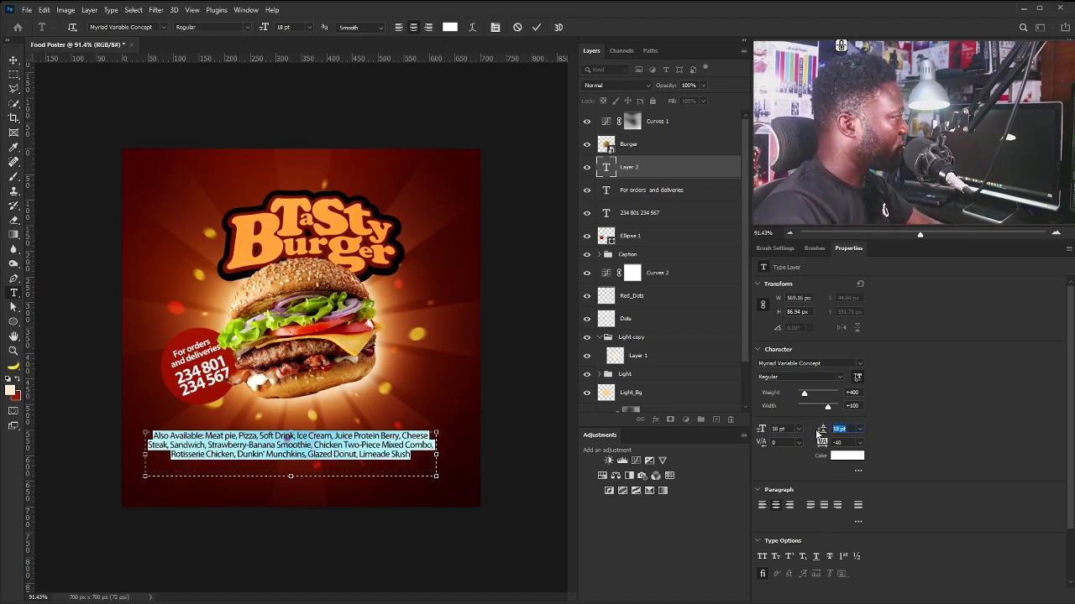
key(Up)
key(Up)
key(Up)
key(Up)
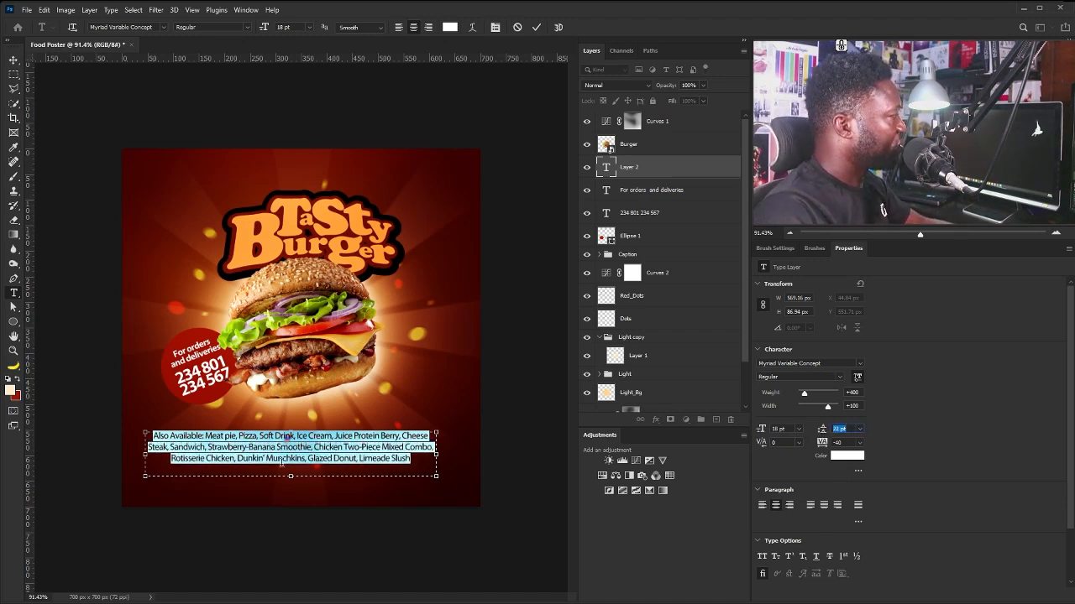
click(206, 437)
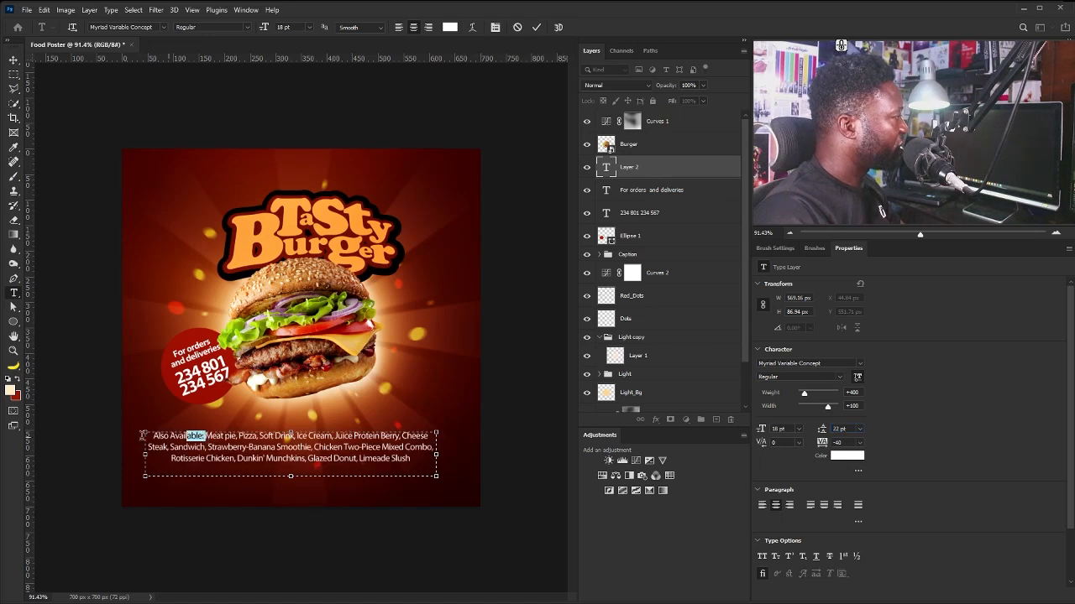
drag(142, 436, 145, 436)
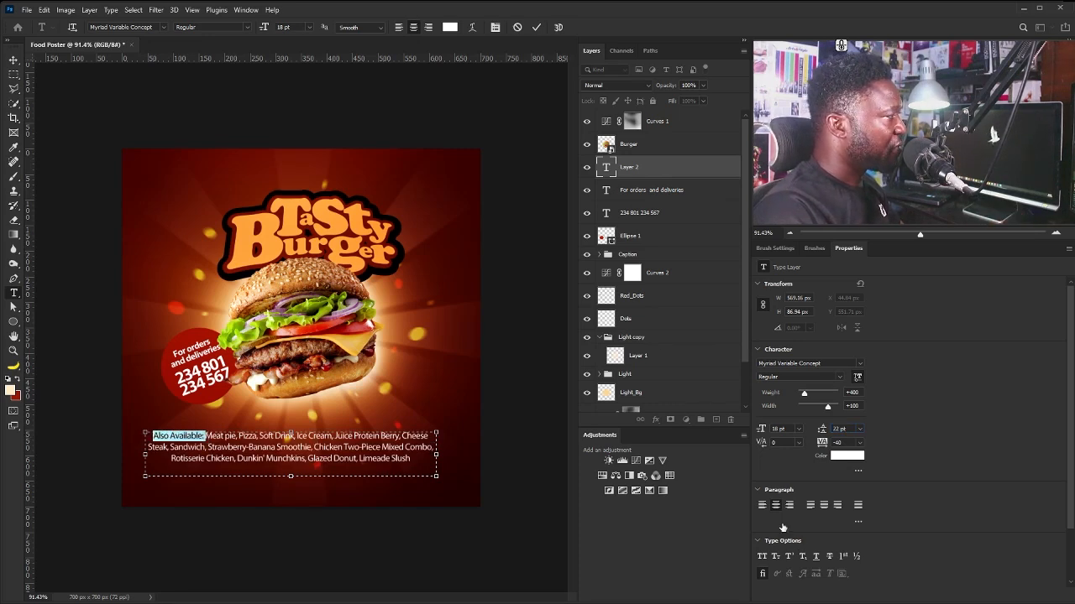
Make the words 'Also Available:' Bold.
click(802, 376)
click(849, 508)
drag(208, 436, 146, 437)
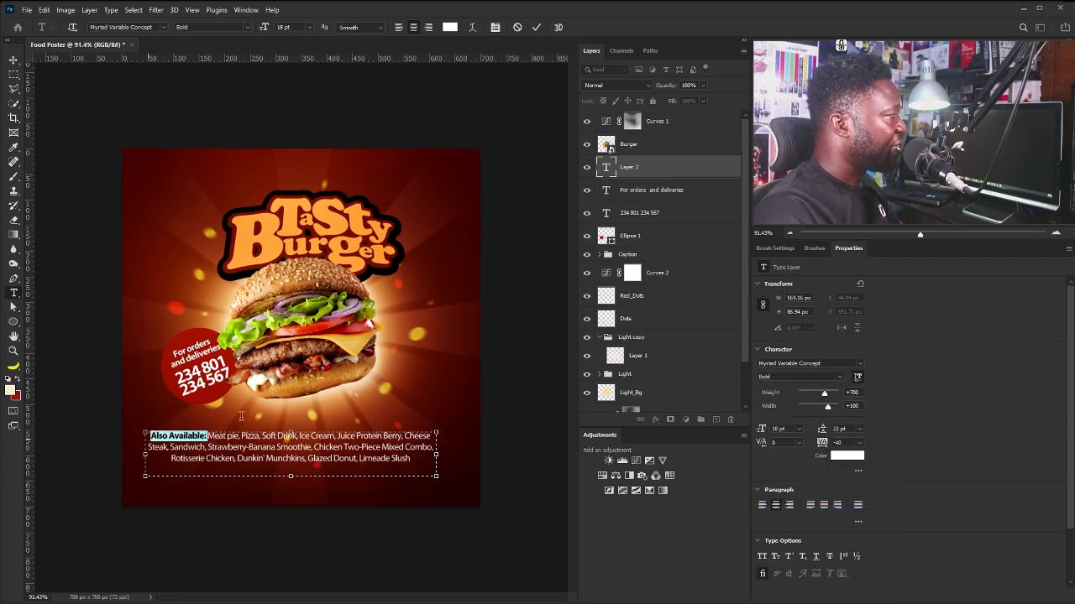
Colour 'Also Available:' yellow fae957 and commit the paragraph.
click(846, 455)
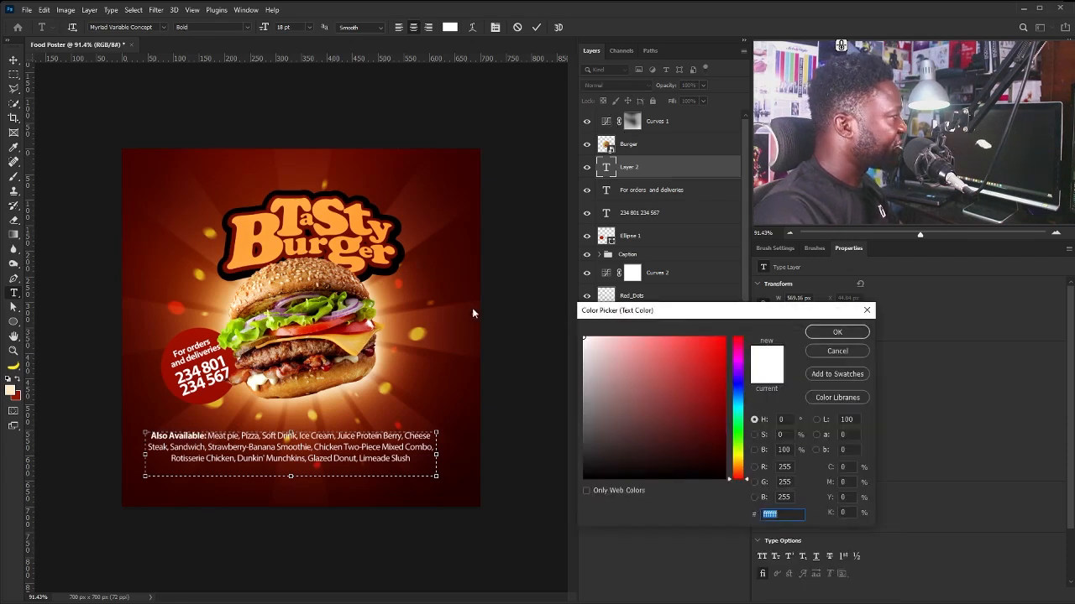
click(387, 381)
click(387, 382)
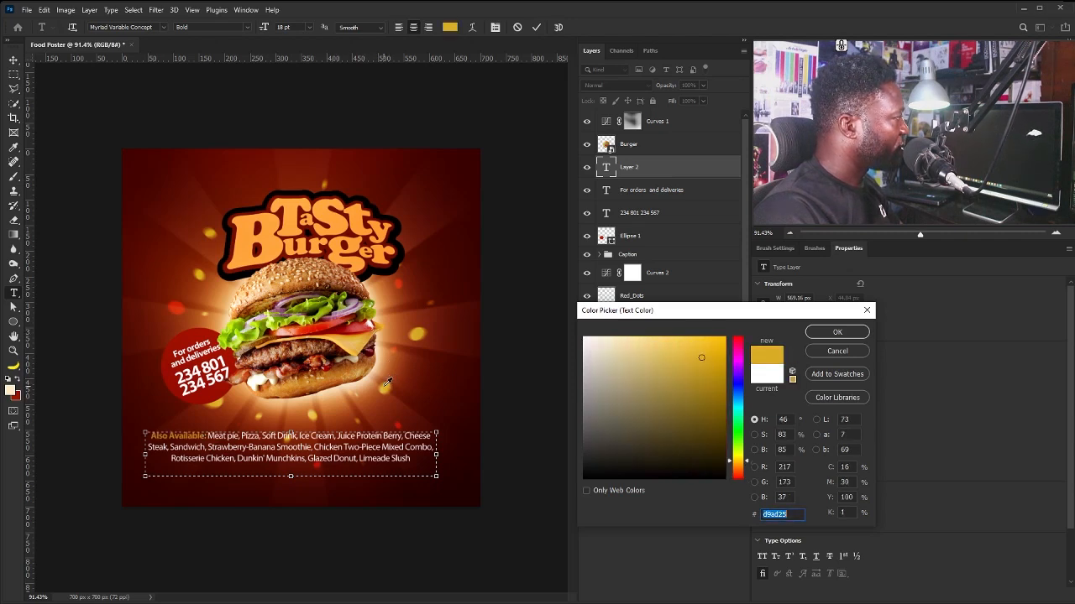
click(424, 327)
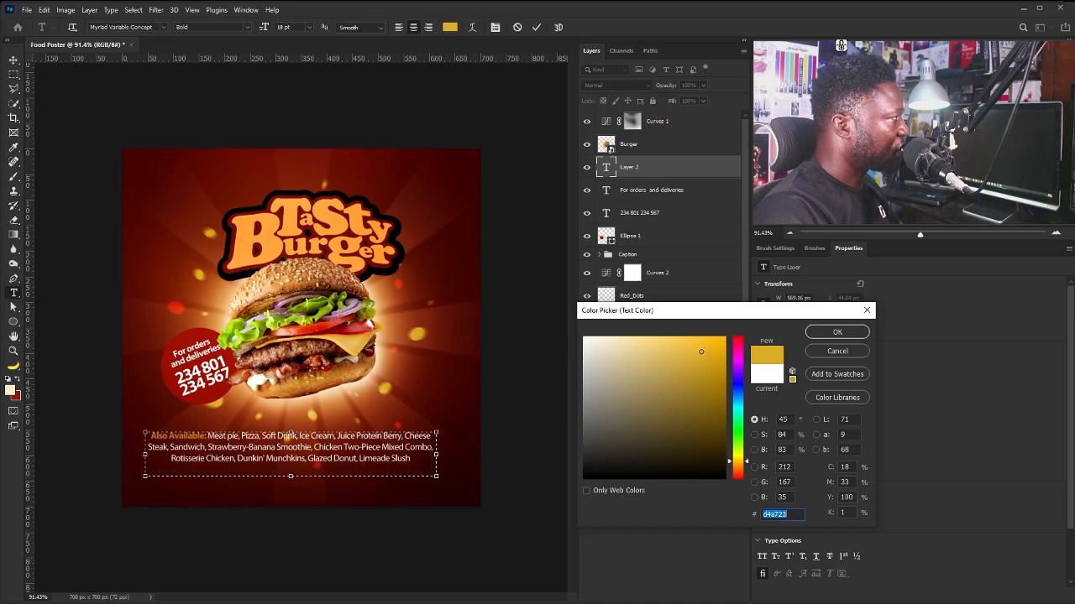
text(fae957)
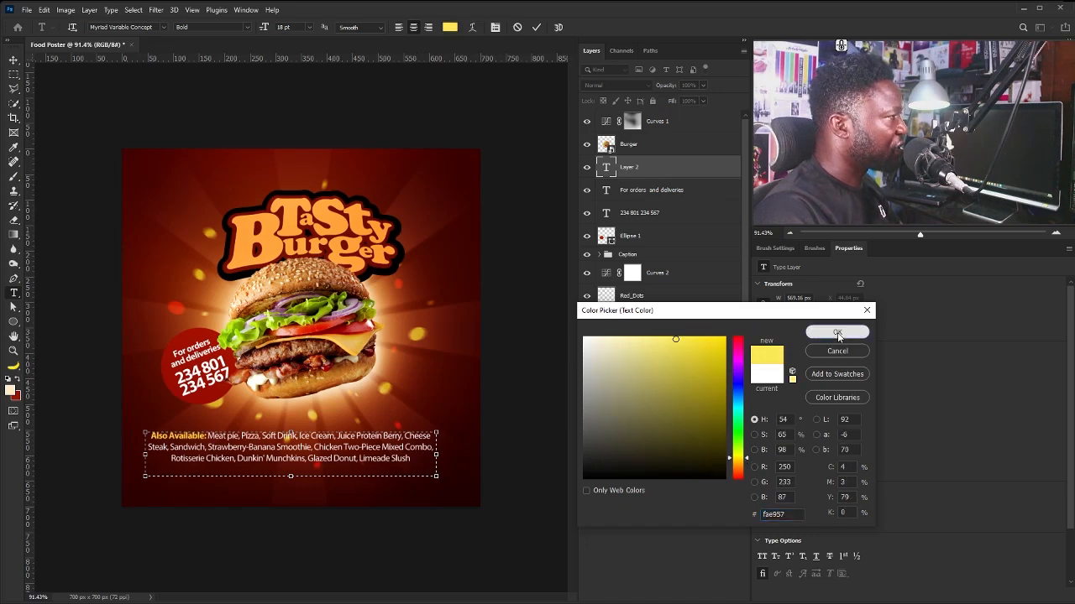
click(838, 335)
key(ctrl+Return)
key(m)
drag(378, 461, 385, 410)
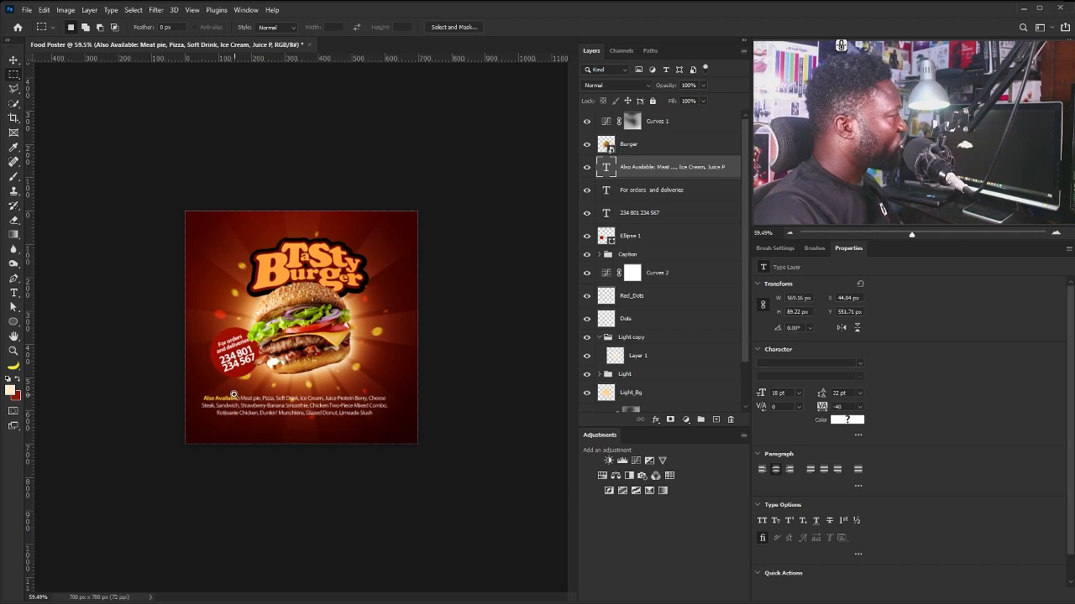
Zoom in, select Pizza in the caption, and pick a red-orange colour sampled from the poster.
drag(236, 395, 243, 402)
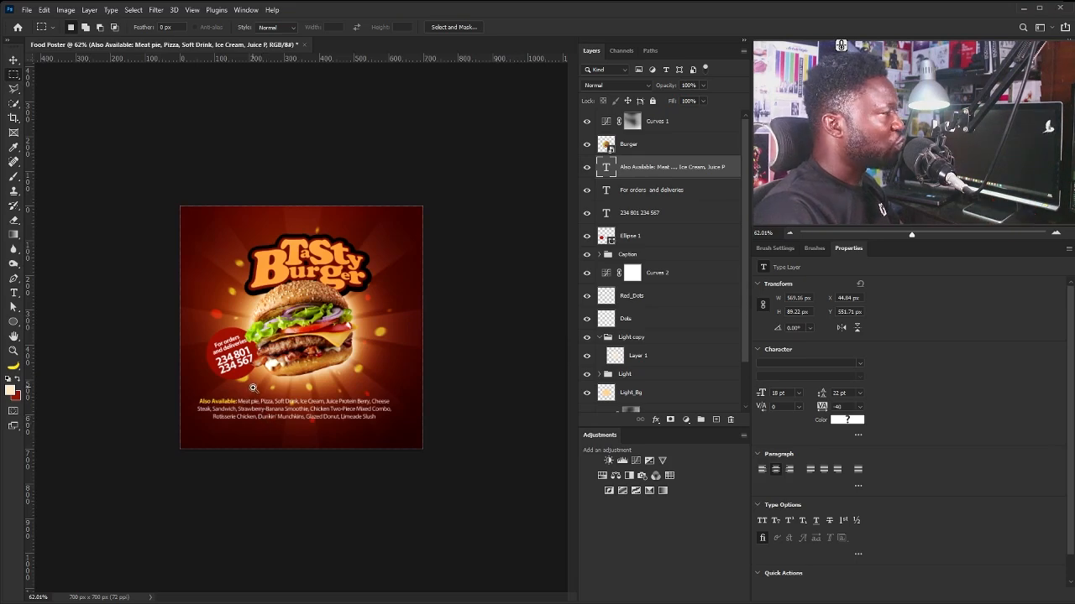
drag(252, 386, 305, 497)
key(ctrl+0)
key(v)
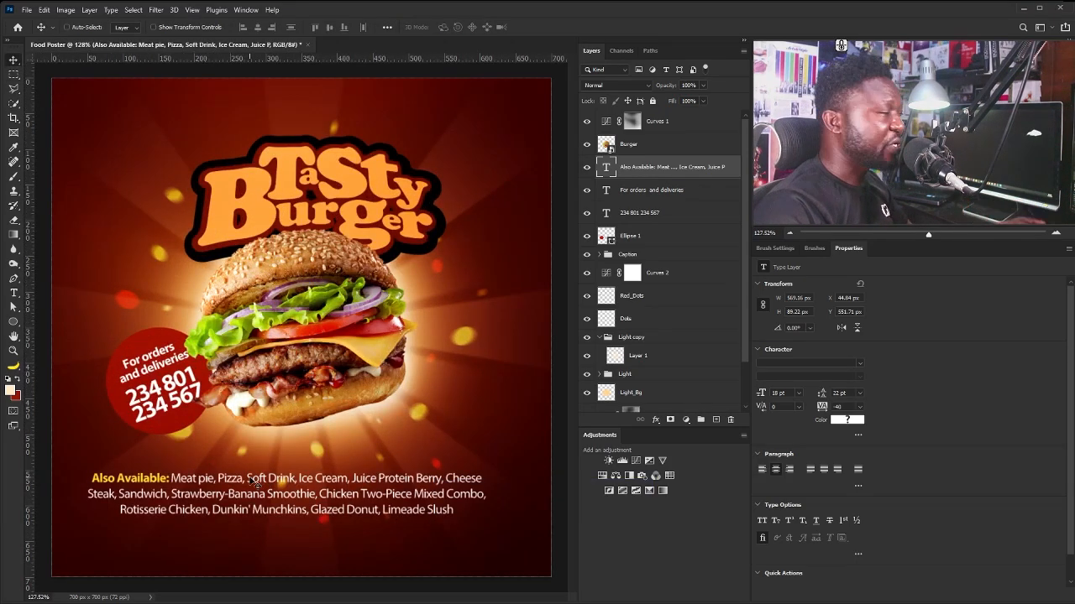
double_click(258, 483)
drag(218, 479, 240, 480)
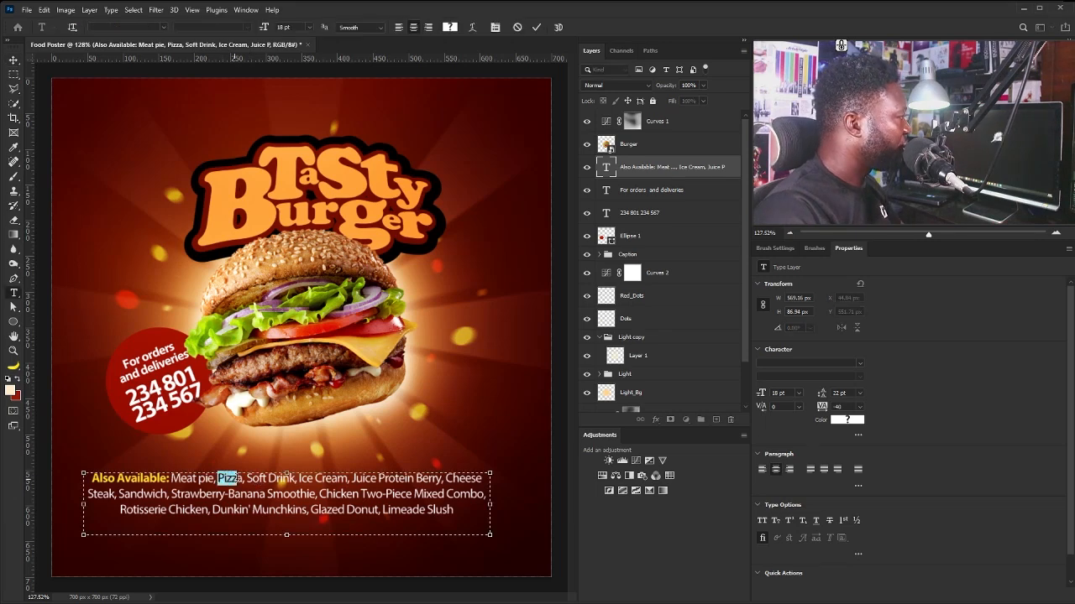
click(12, 390)
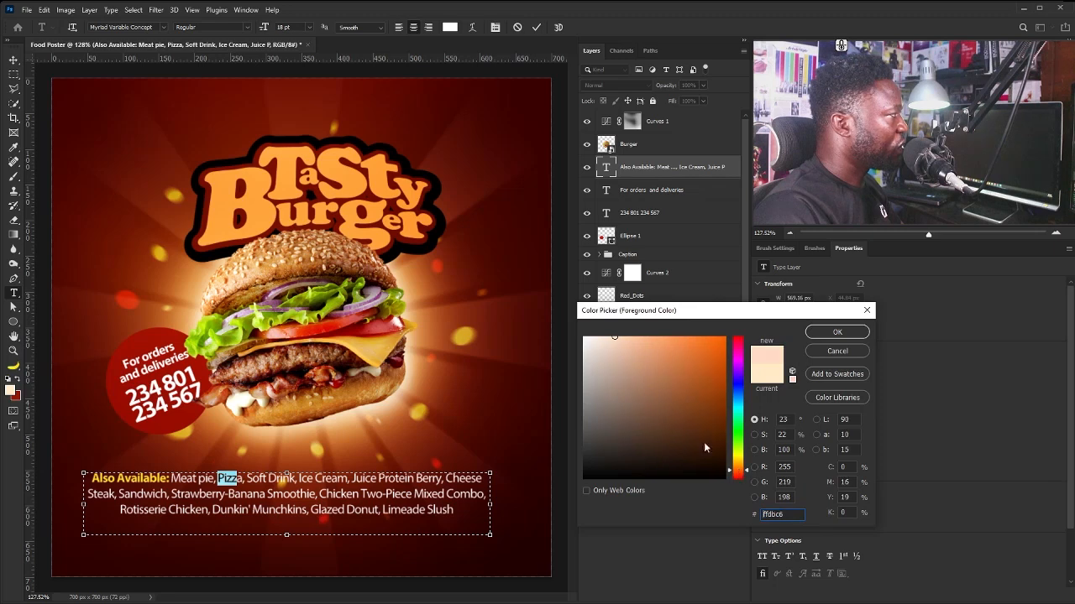
click(472, 317)
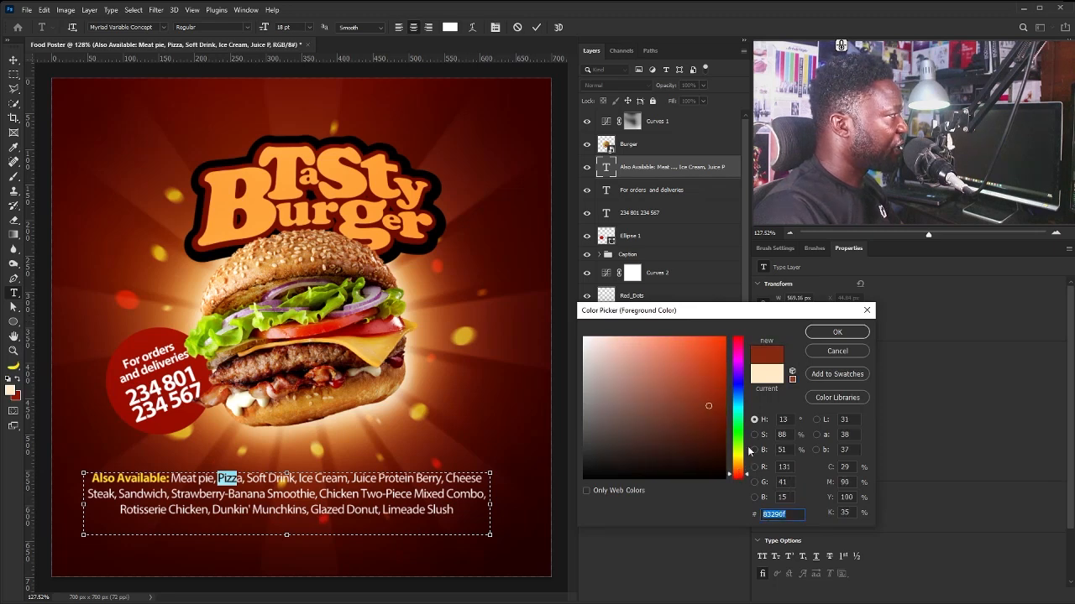
drag(744, 474, 746, 478)
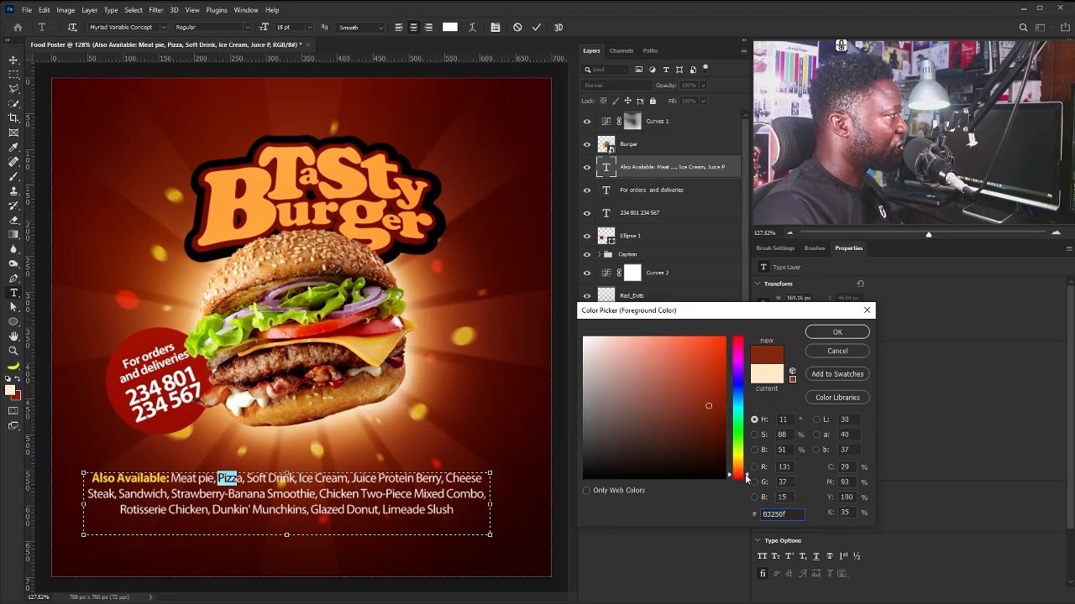
mouse_move(712, 413)
mouse_down()
mouse_move(695, 374)
mouse_move(739, 351)
mouse_move(742, 478)
mouse_up()
drag(710, 378, 708, 347)
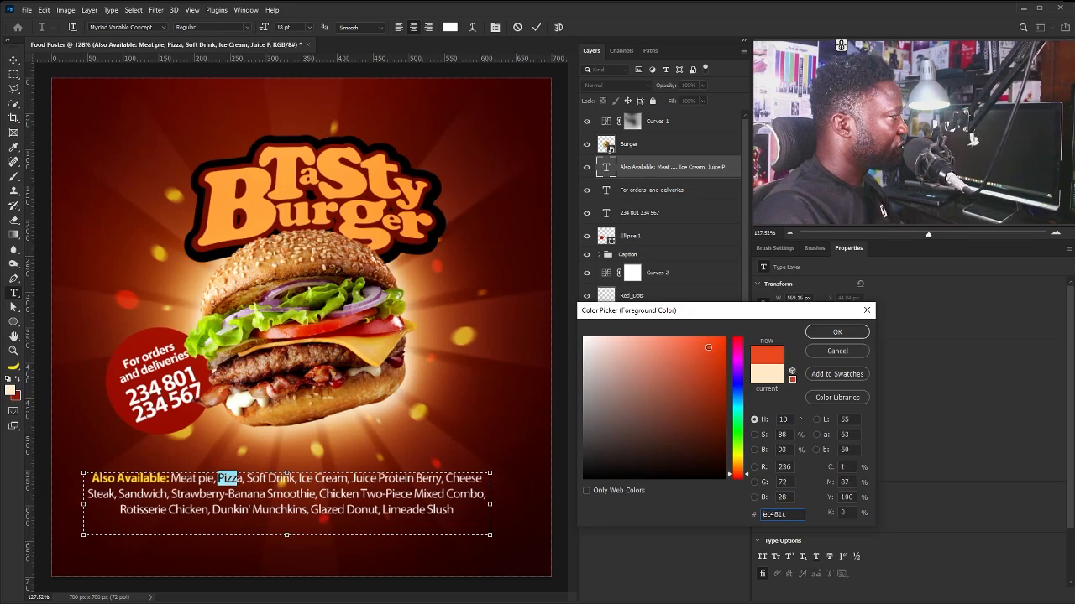
drag(803, 513, 749, 512)
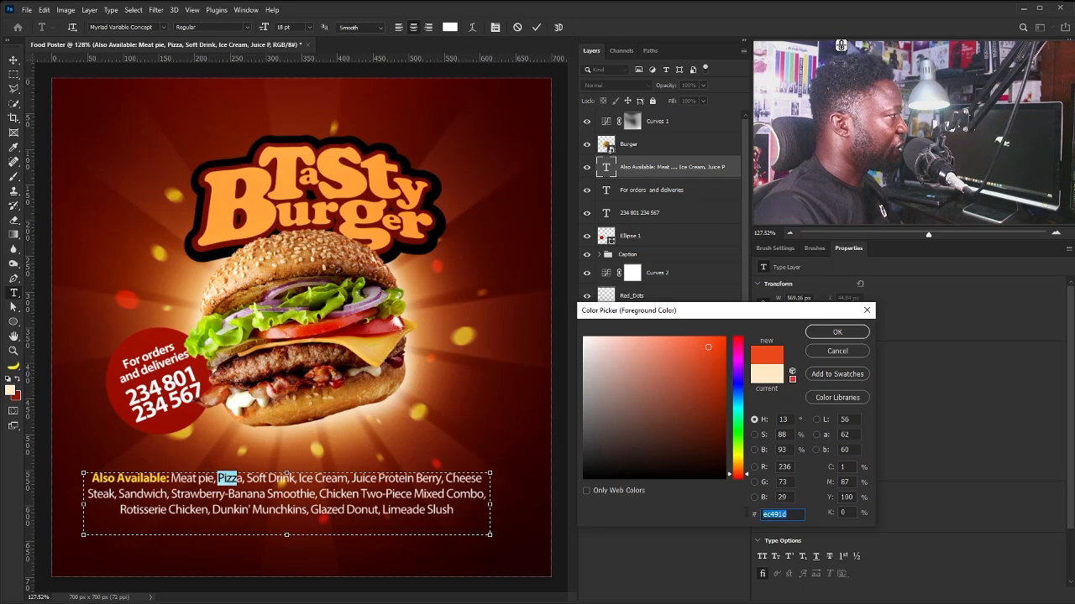
click(835, 333)
Set Pizza's text colour to a red around #db413d and commit the text edit.
click(246, 480)
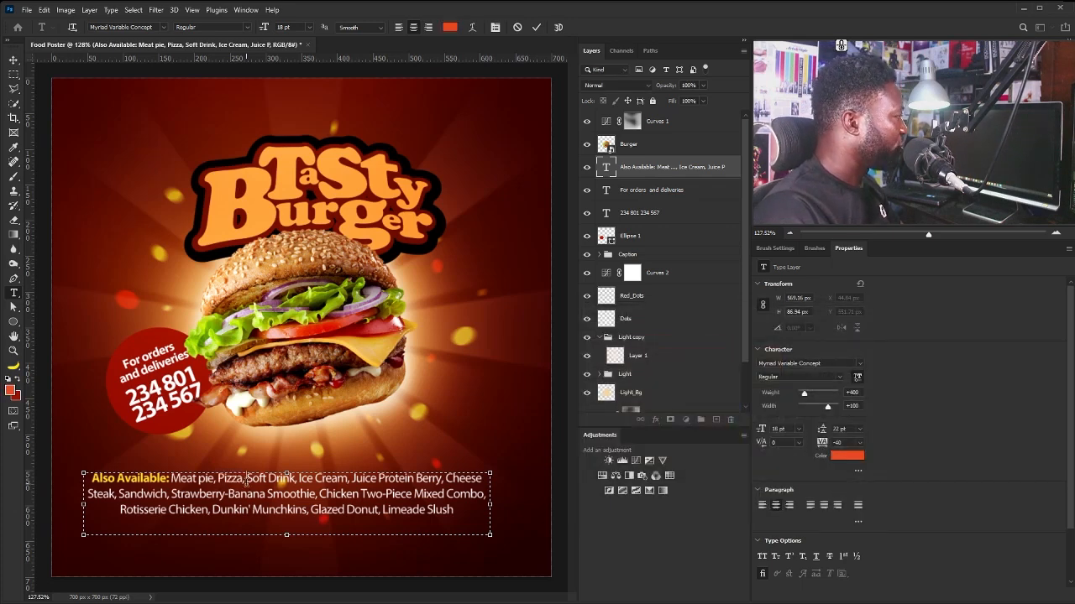
double_click(246, 480)
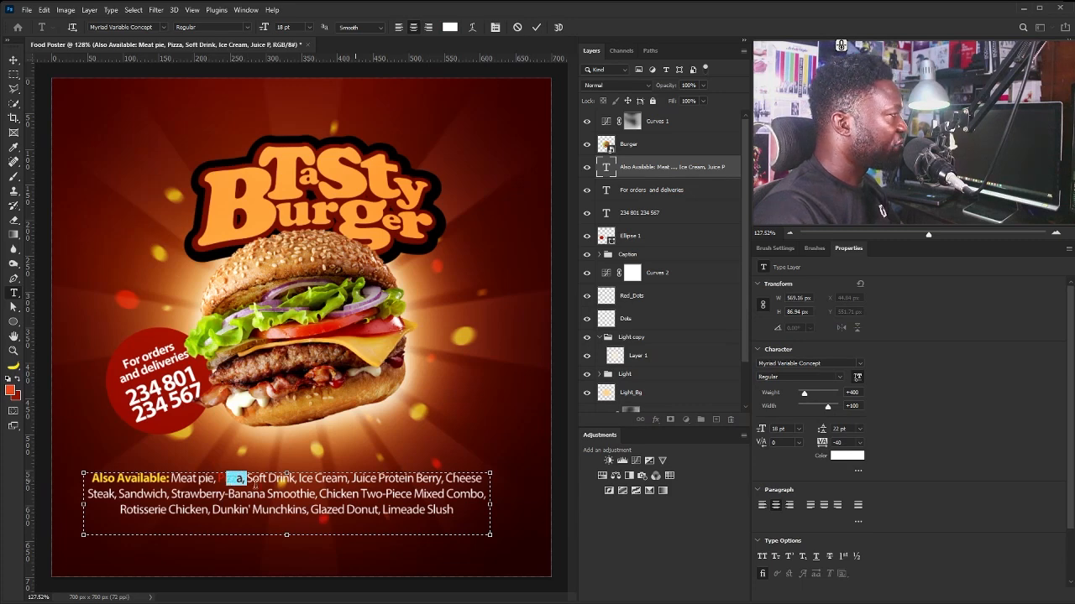
key(alt+BackSpace)
drag(226, 479, 218, 479)
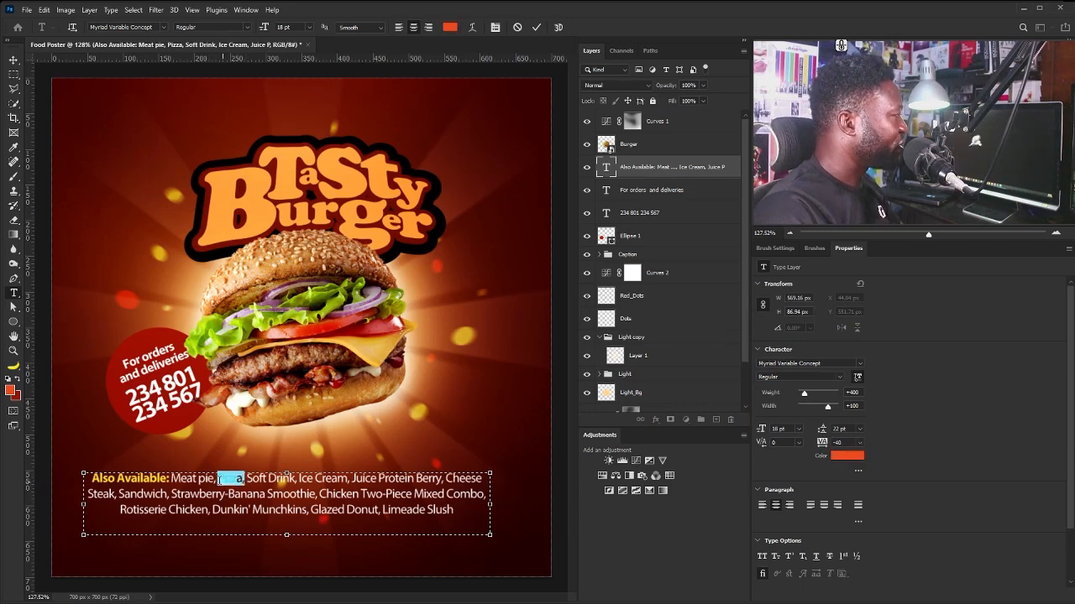
click(822, 459)
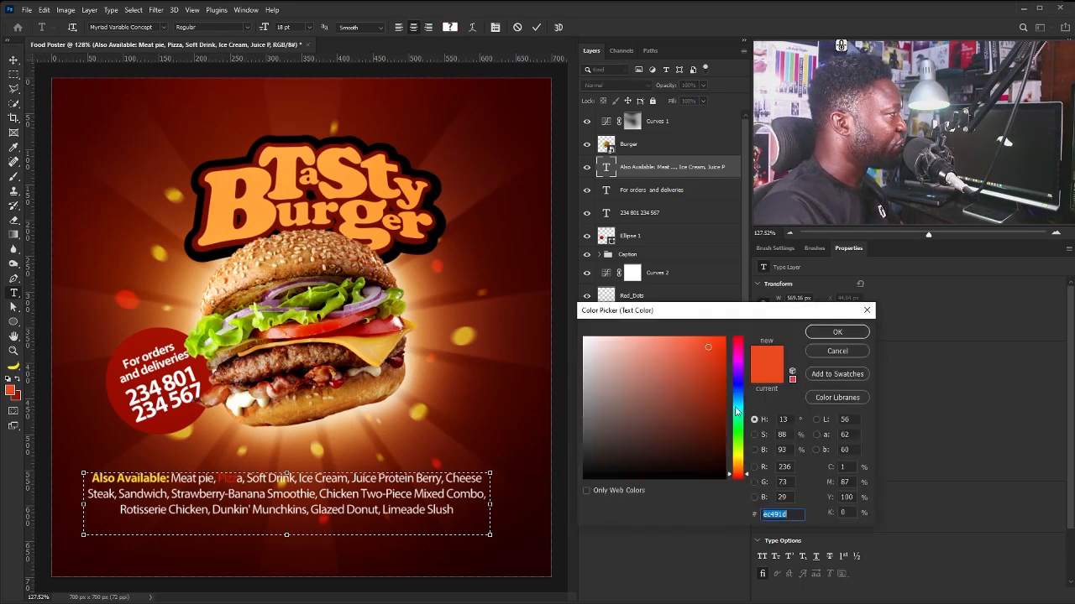
text(db5e3d)
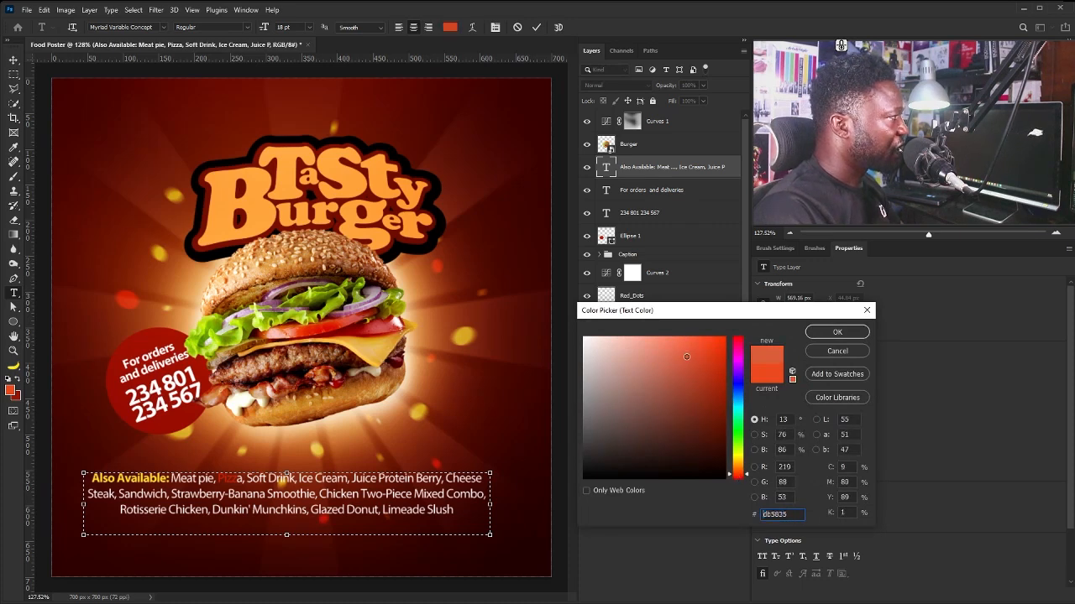
drag(747, 476, 745, 482)
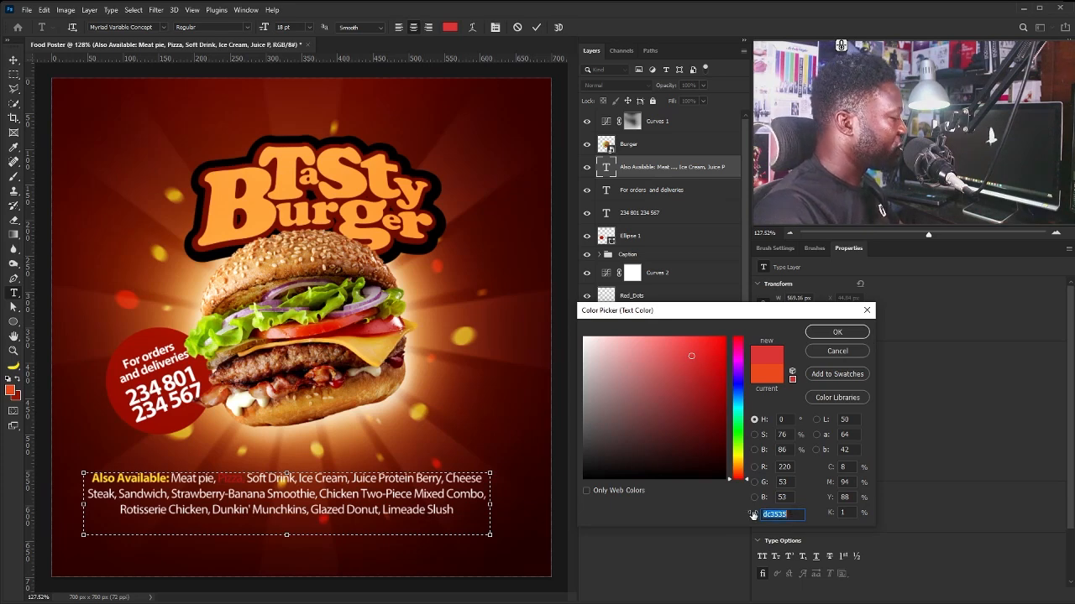
click(837, 332)
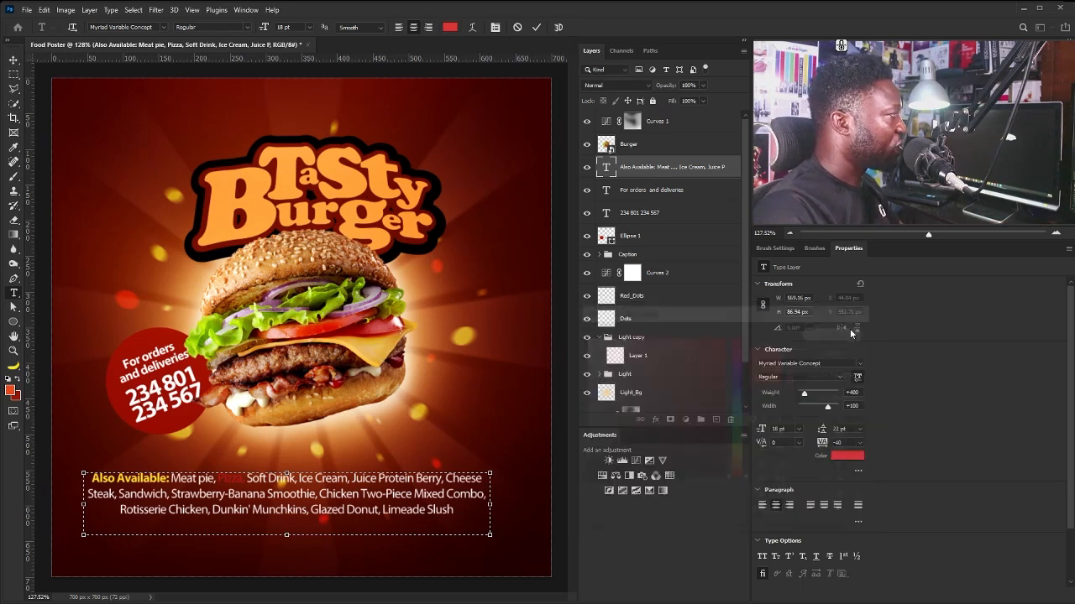
click(14, 60)
Nudge the caption block slightly lower on the poster.
drag(392, 468, 391, 496)
drag(432, 409, 404, 421)
drag(364, 471, 371, 466)
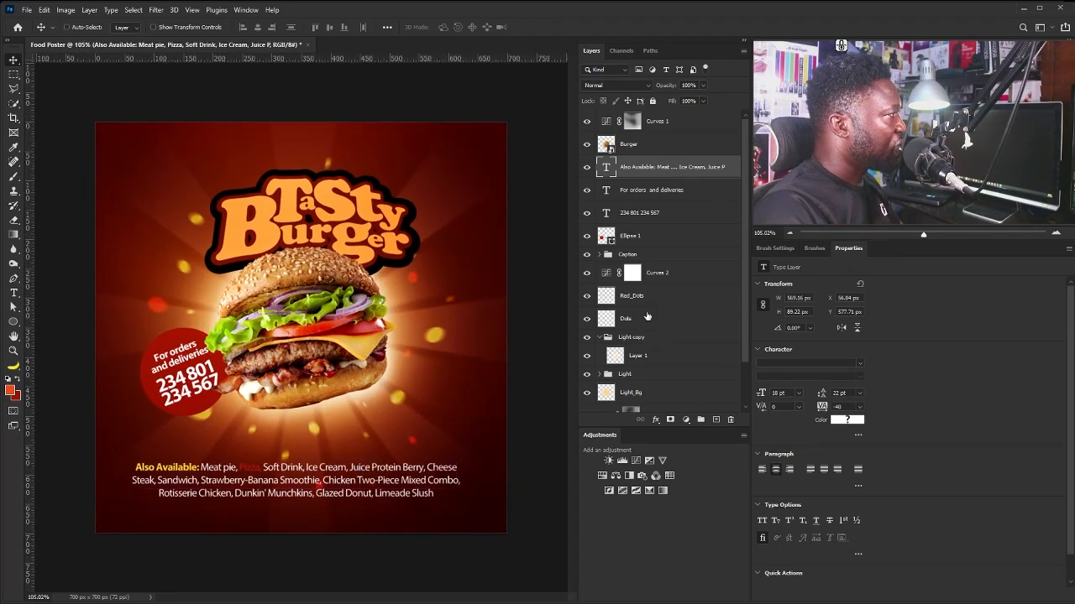
scroll(664, 312, down, 3)
Add a new layer named Black above the Lines layer.
click(658, 362)
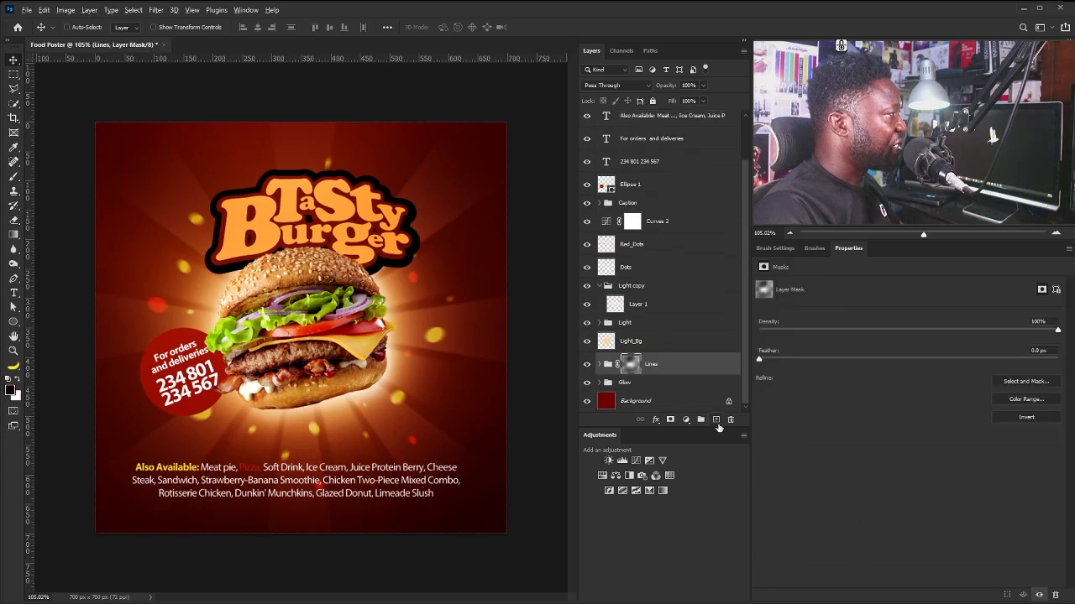
key(ctrl+shift+n)
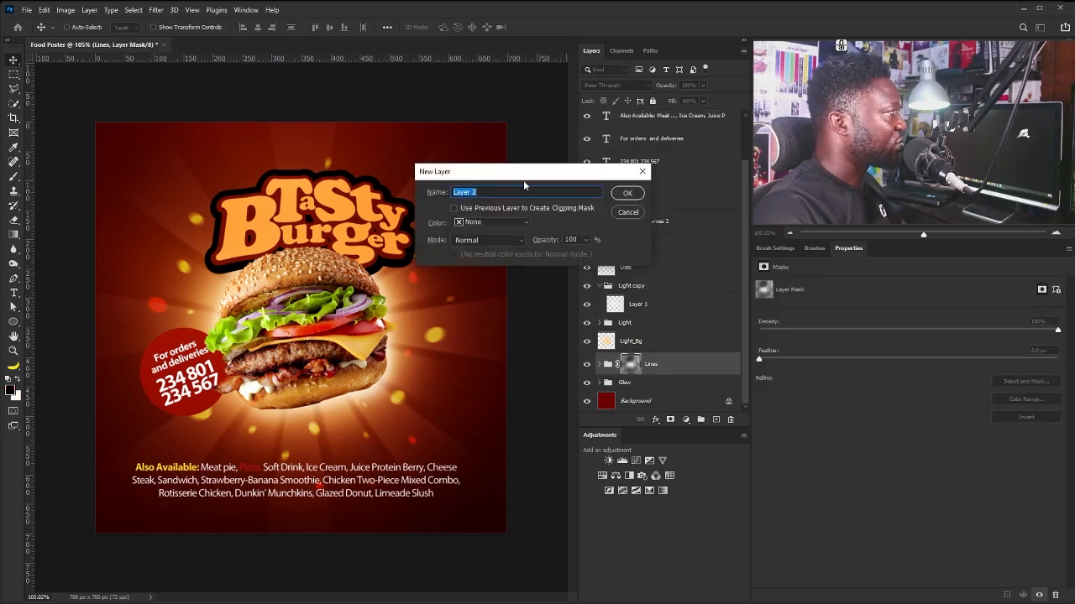
text(Black)
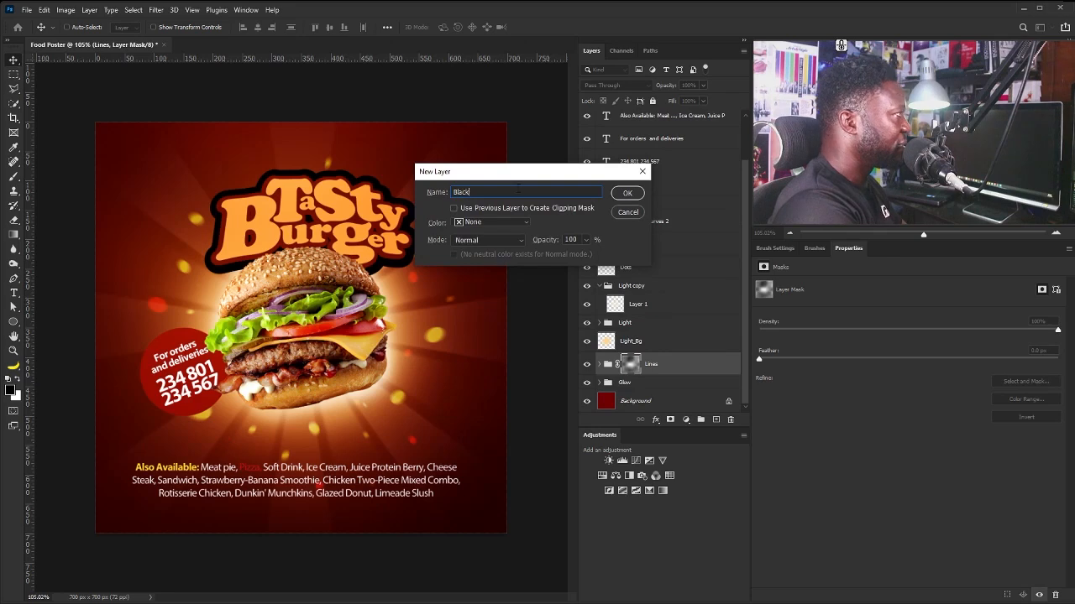
key(Return)
Paint a soft #3a0000 dark-red stroke at 15% flow across the poster's bottom.
key(b)
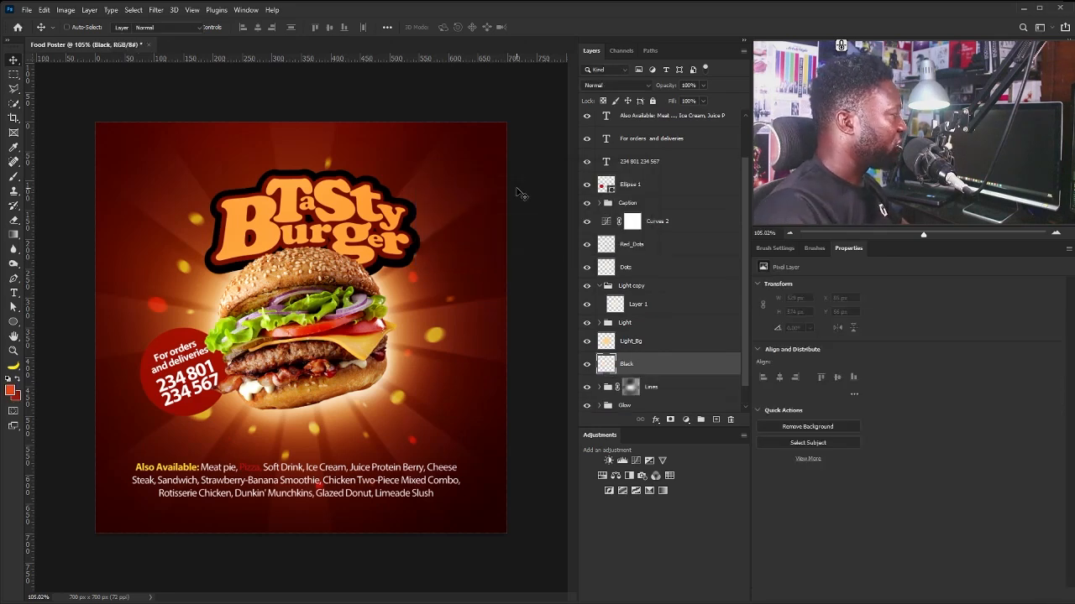
click(10, 391)
click(674, 415)
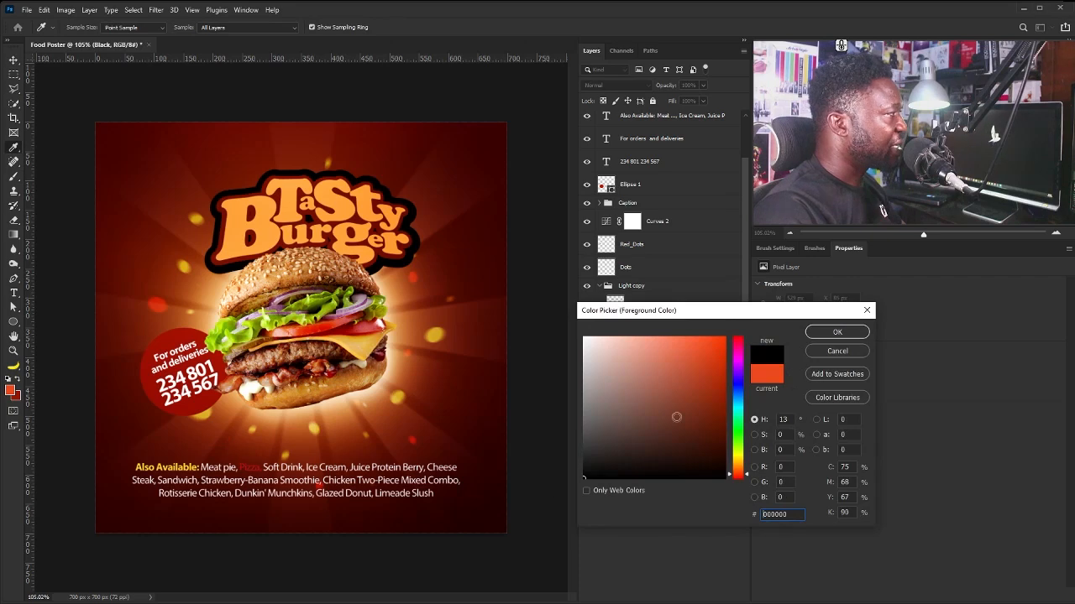
drag(674, 415, 721, 446)
click(741, 480)
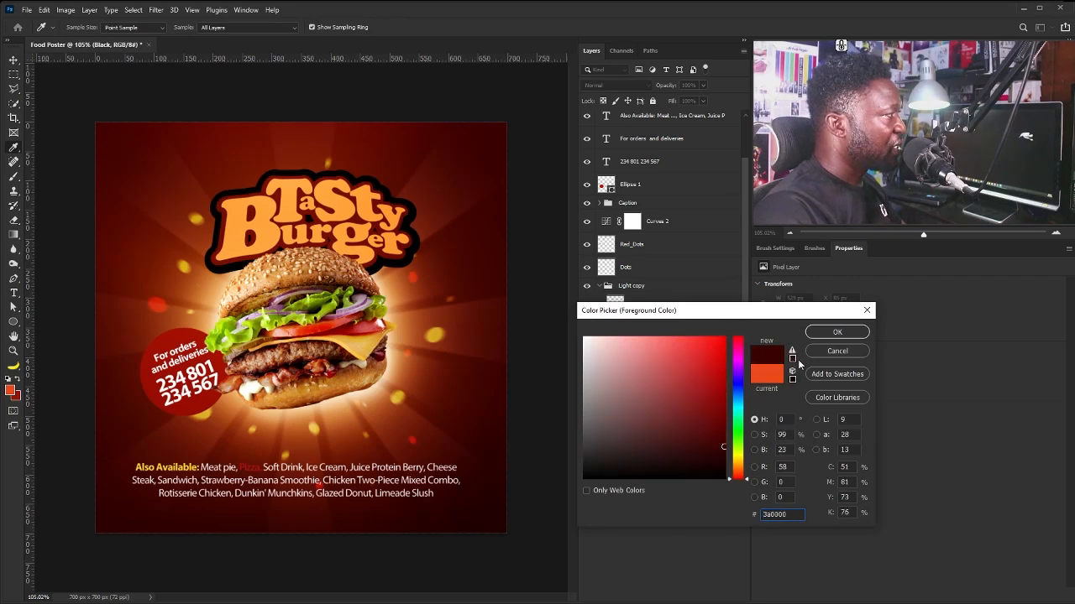
click(836, 333)
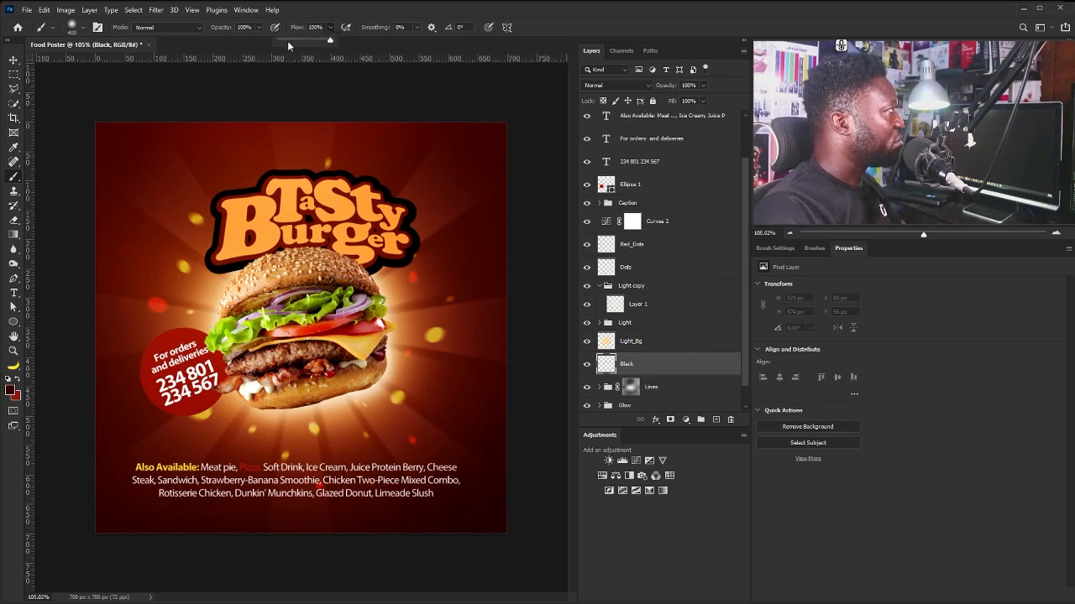
click(287, 41)
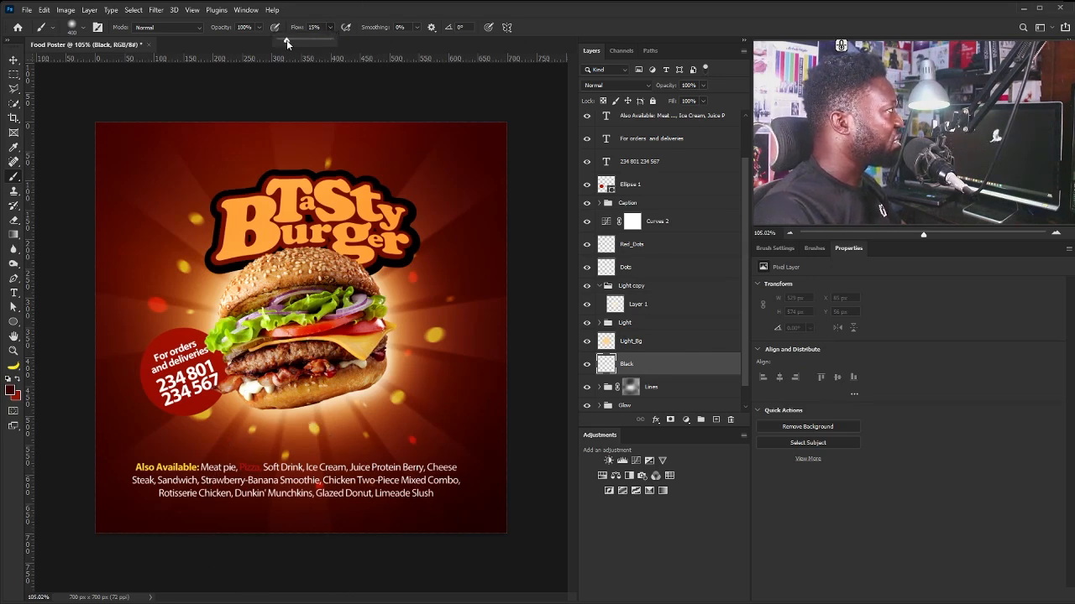
drag(286, 39, 287, 41)
mouse_move(172, 527)
mouse_down()
mouse_move(402, 559)
mouse_move(459, 554)
mouse_up()
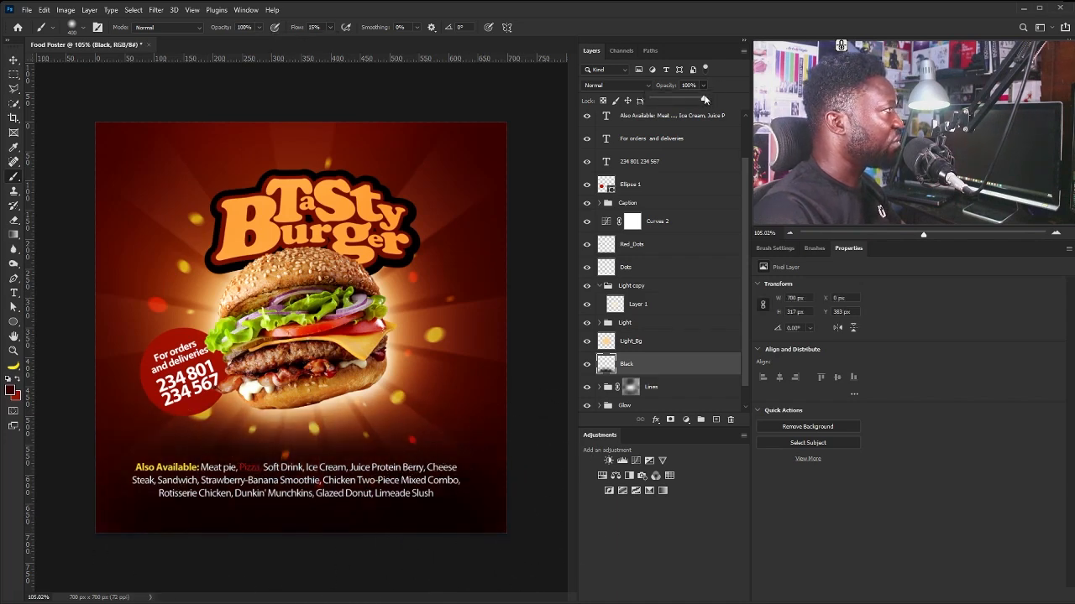
Lower the Black layer to 30% opacity and stretch the shading to 434 px tall.
drag(671, 101, 667, 100)
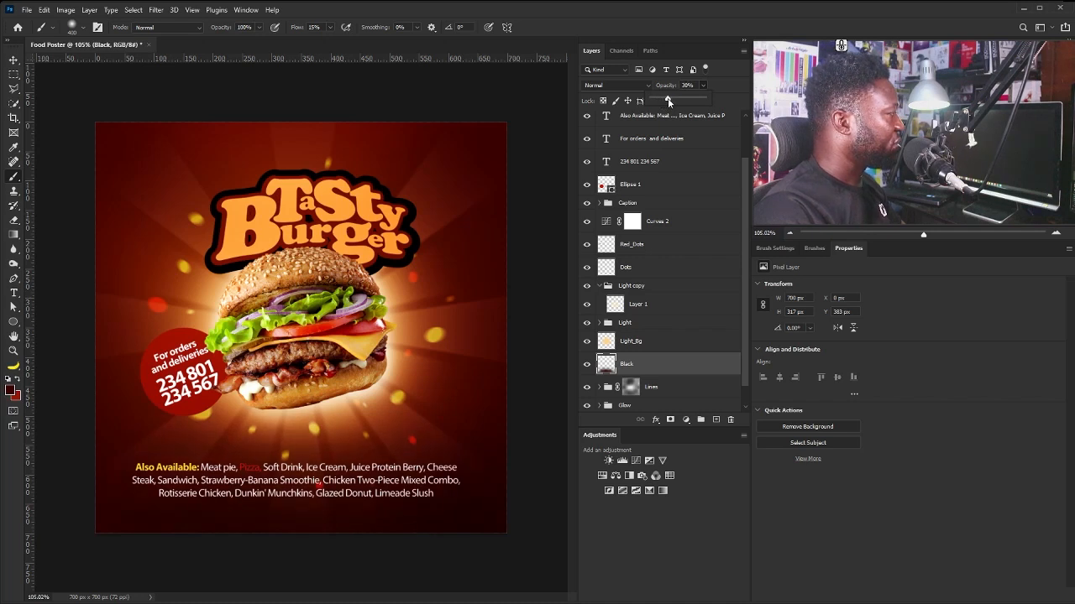
key(ctrl+t)
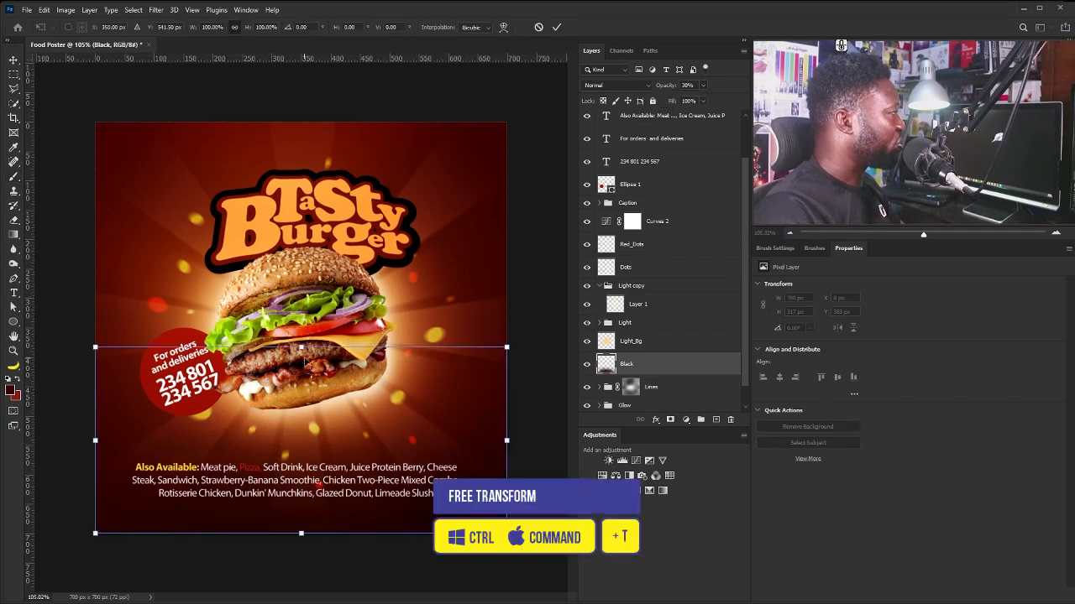
drag(301, 349, 301, 313)
drag(312, 528, 312, 516)
key(Return)
key(b)
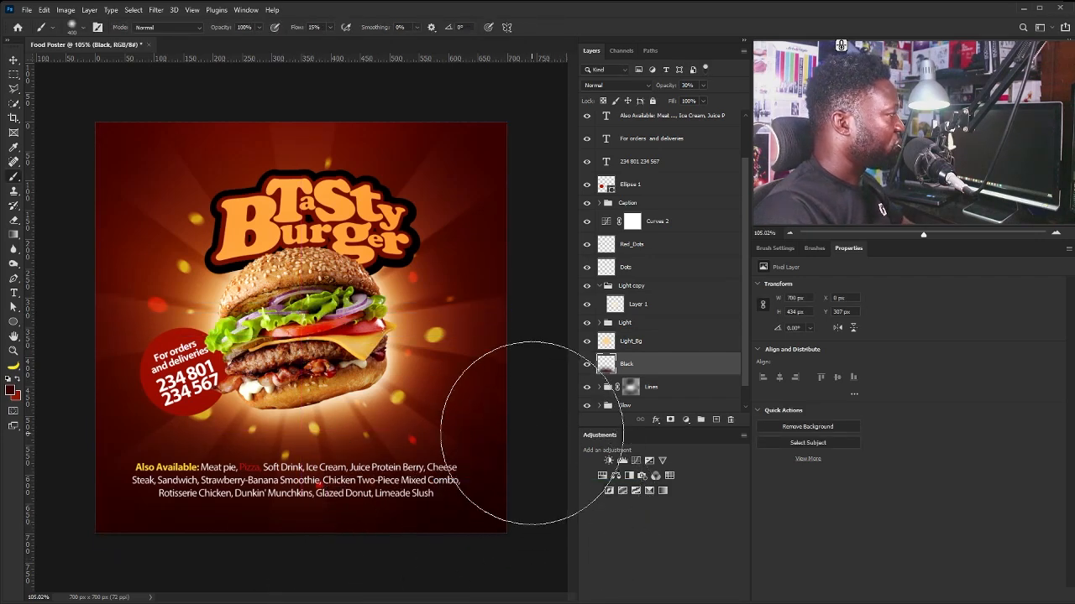
key(e)
key(bracketleft)
key(bracketleft)
key(bracketleft)
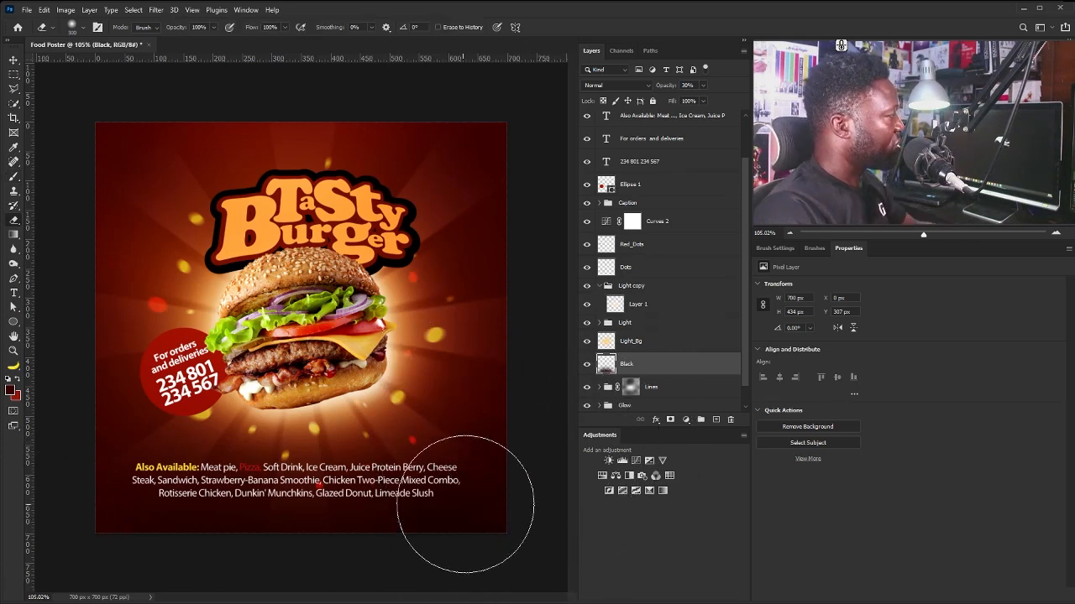
Select the Also Available caption layer and scale it down to about 92% (16.51 pt text).
key(v)
right_click(367, 480)
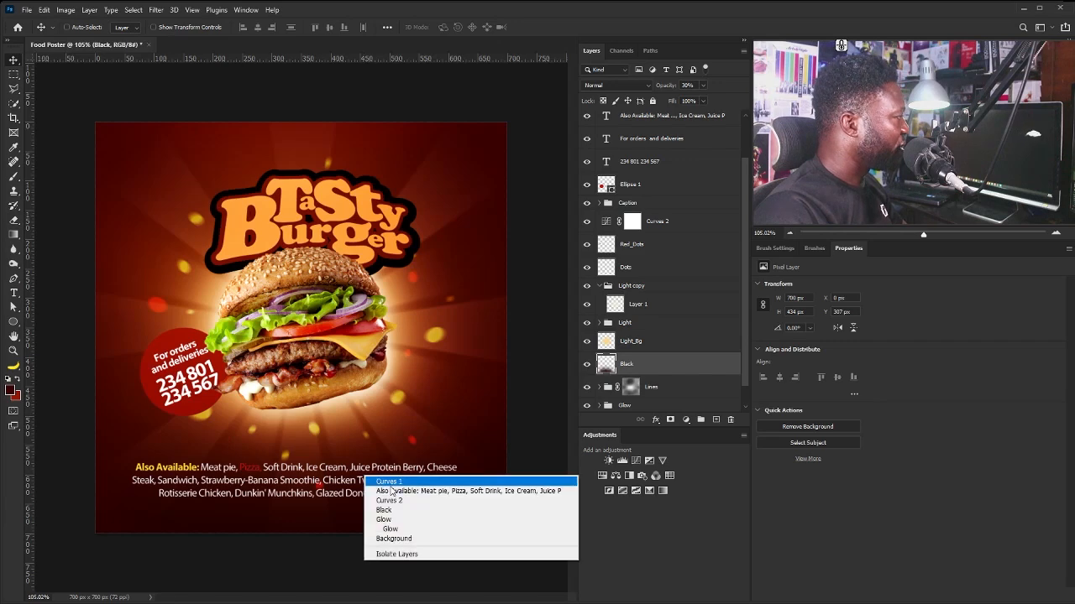
click(370, 486)
mouse_move(367, 486)
mouse_down()
mouse_move(363, 495)
mouse_move(364, 482)
mouse_up()
drag(261, 453, 312, 484)
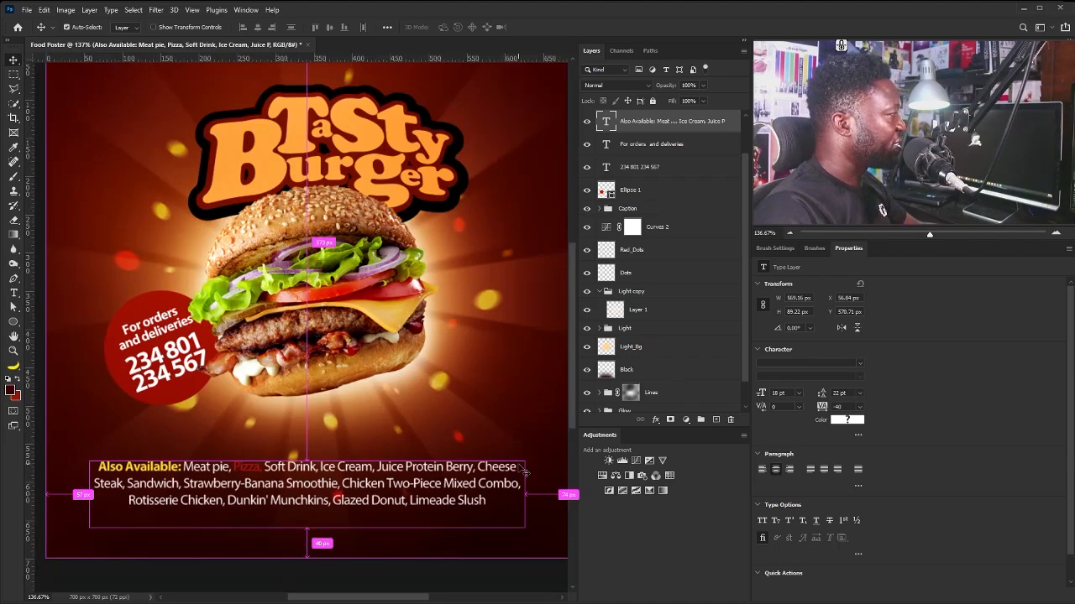
key(ctrl+t)
drag(523, 458, 506, 459)
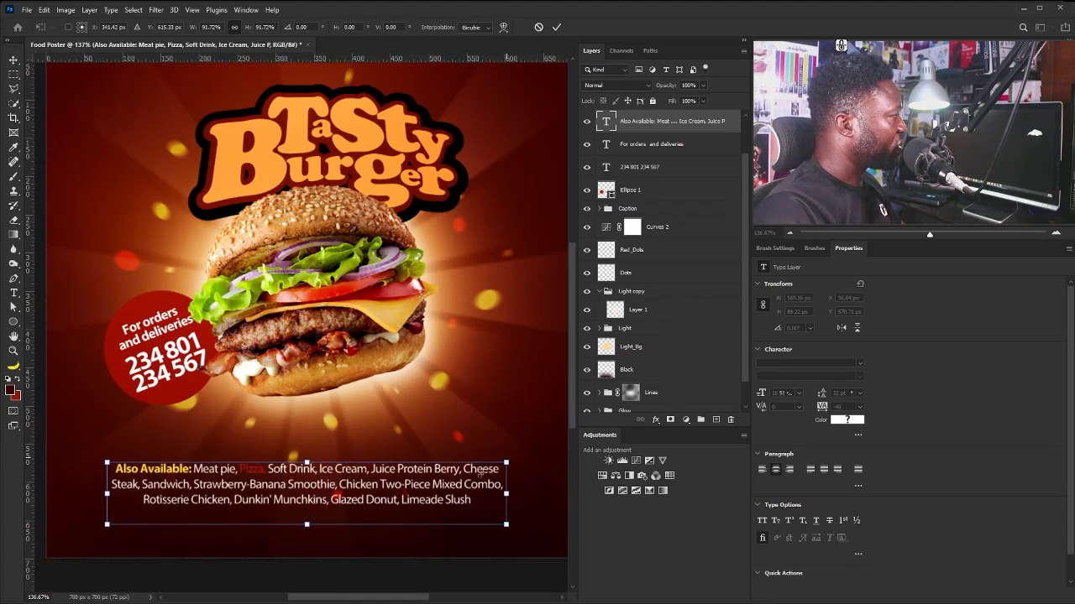
key(Return)
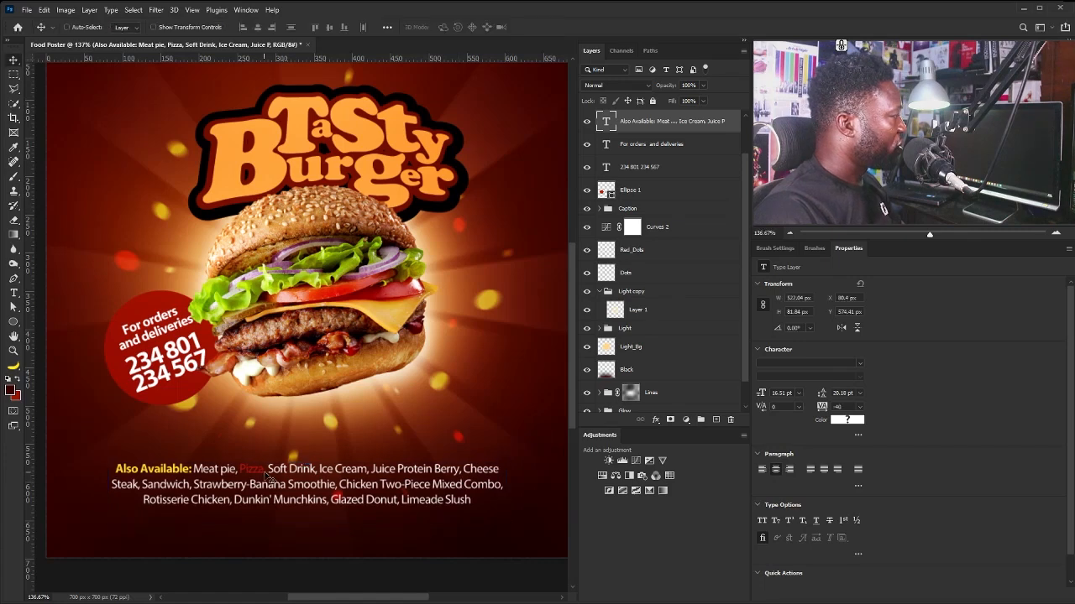
Recolour Pizza to the lighter red #e15e5e and commit the text edit.
double_click(599, 126)
click(264, 470)
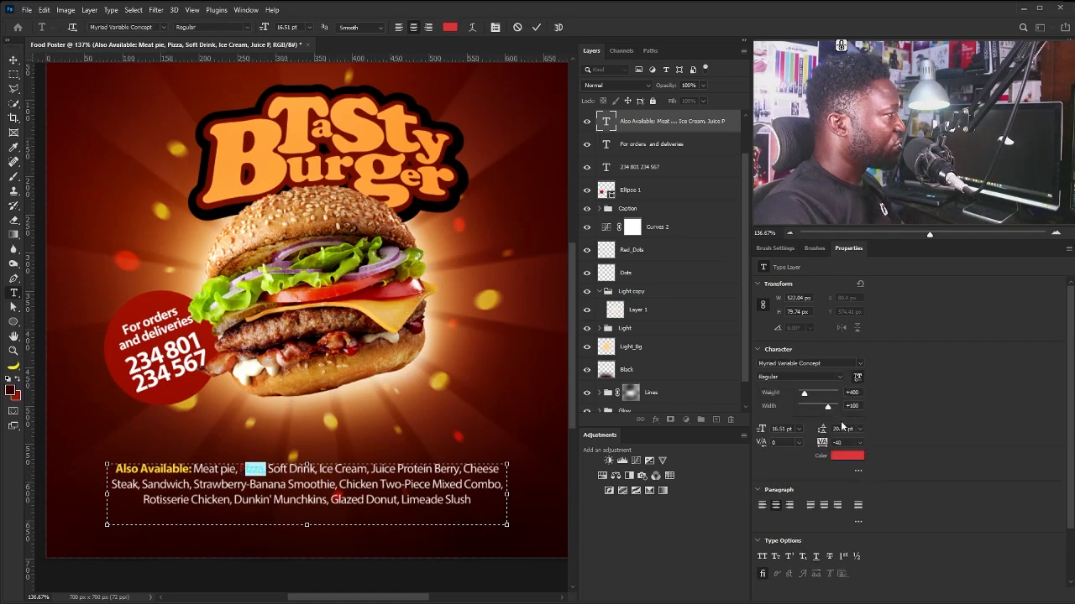
click(845, 458)
click(666, 353)
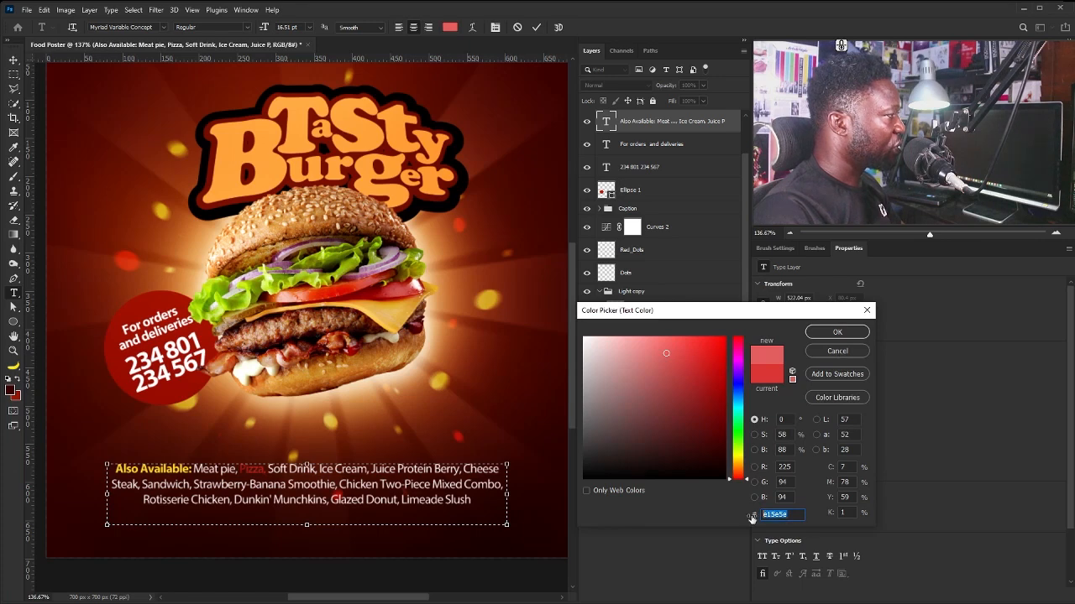
click(837, 331)
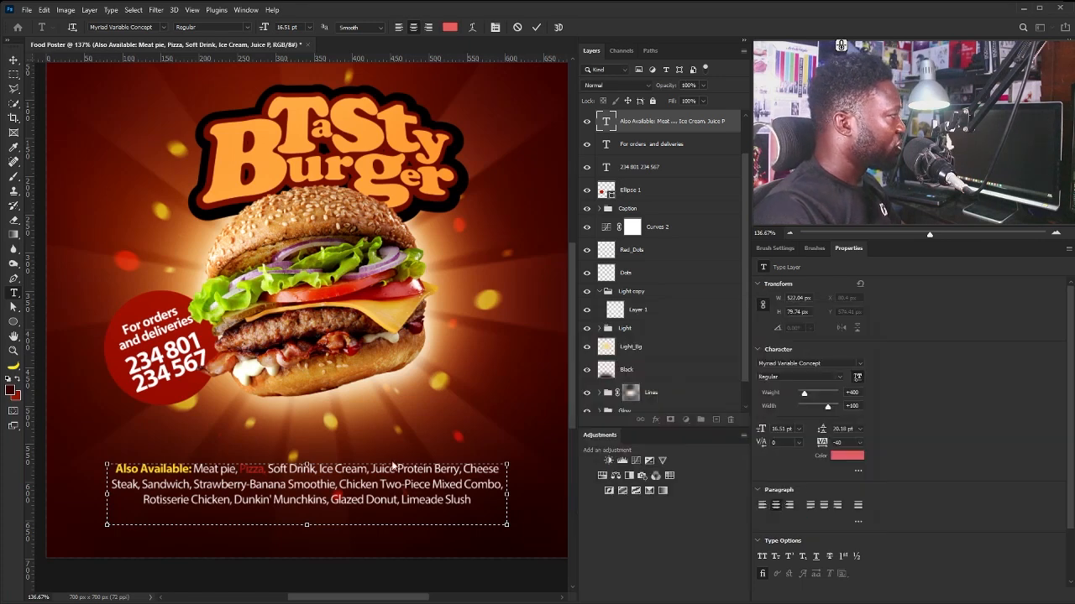
click(263, 467)
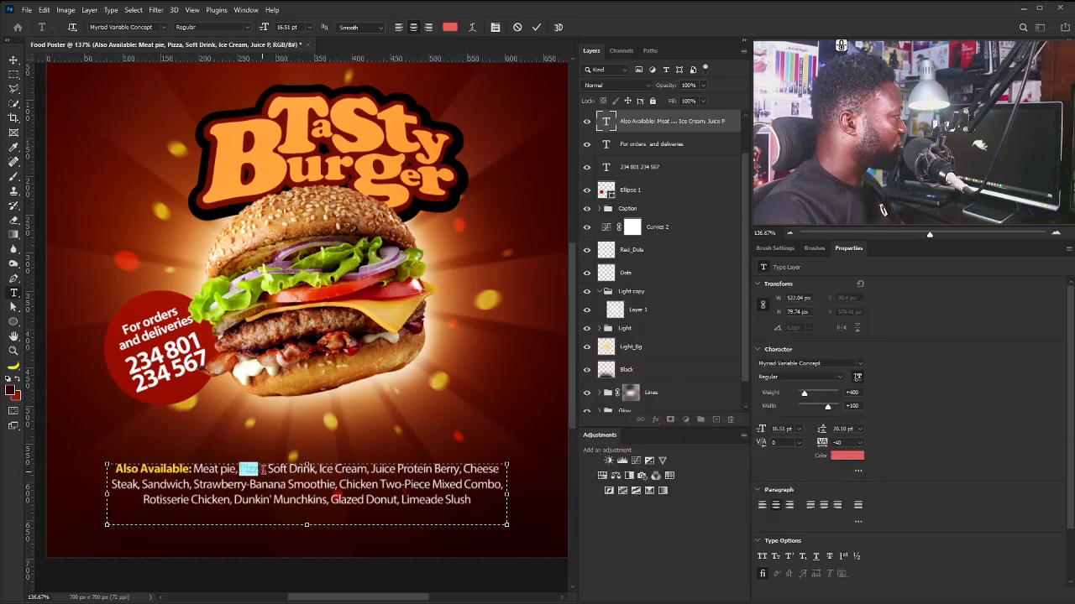
click(846, 456)
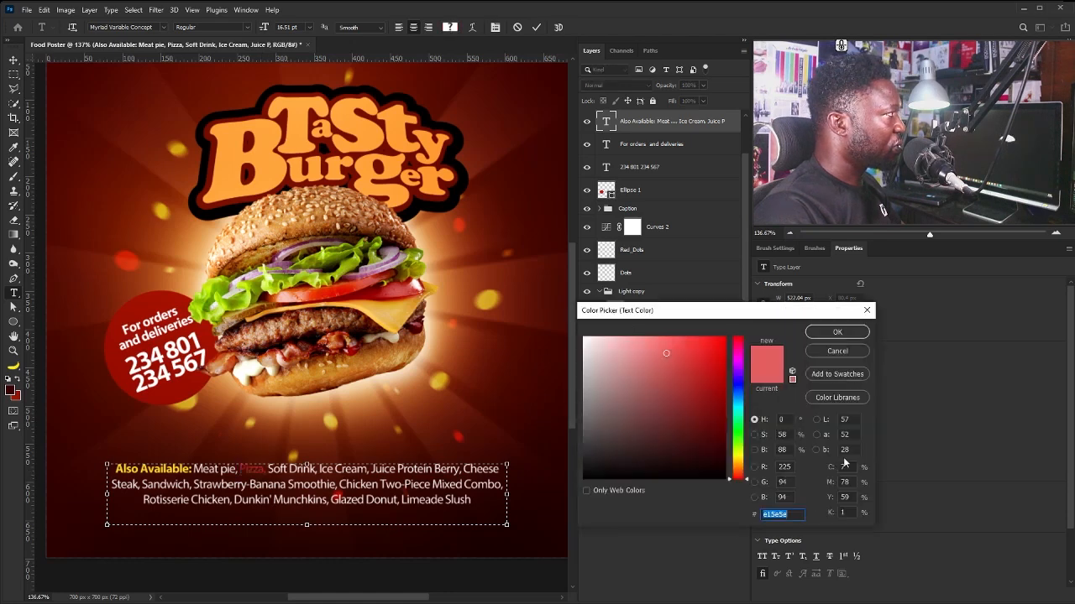
click(837, 332)
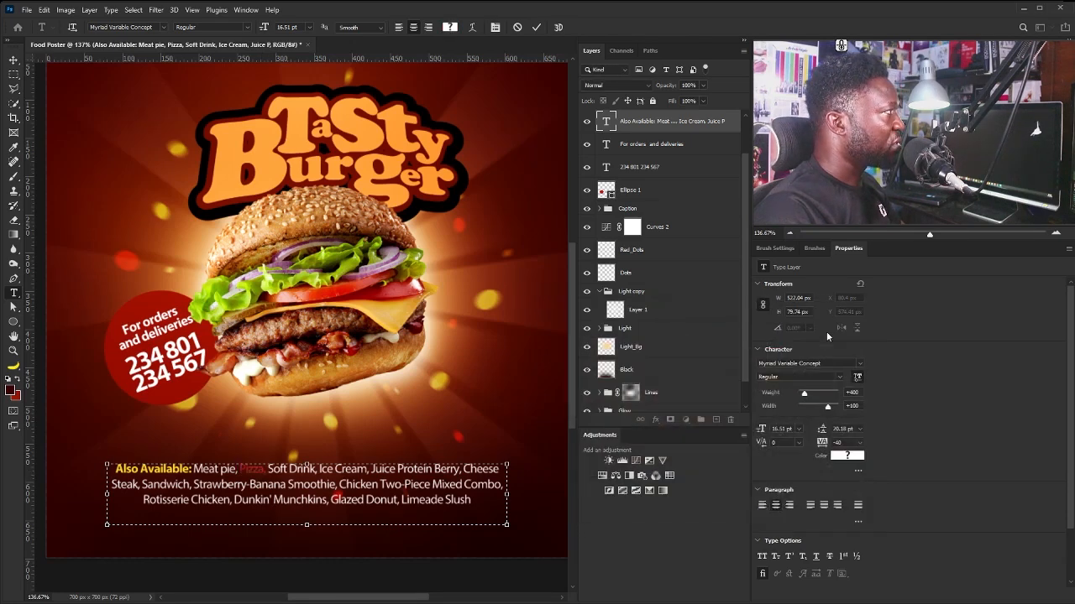
click(13, 60)
Move the caption layer to the top of the stack and nudge it slightly lower.
scroll(746, 211, up, 2)
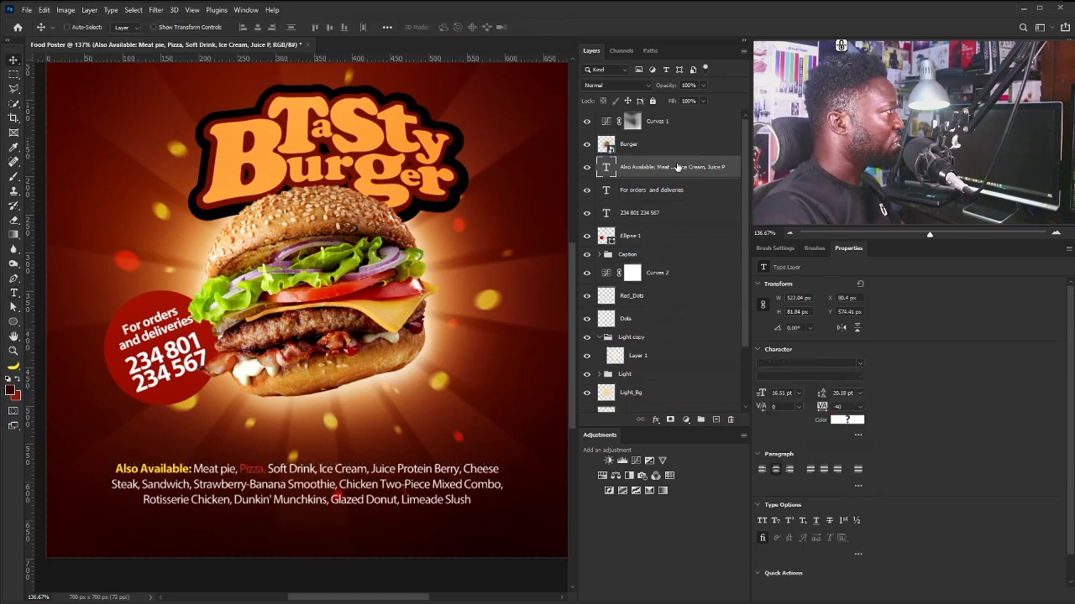
drag(677, 167, 673, 113)
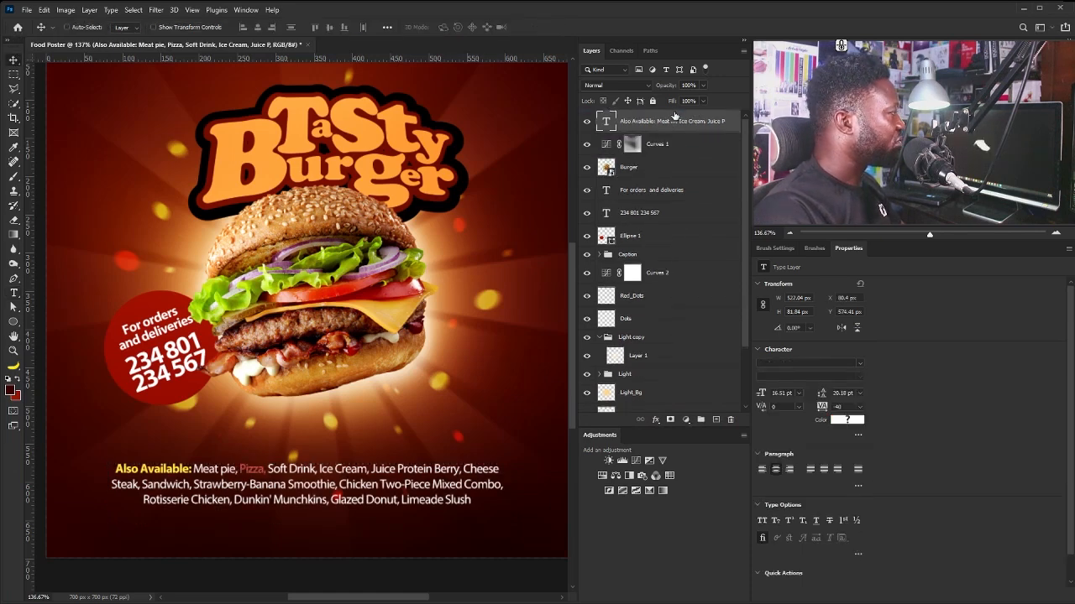
drag(288, 478, 288, 483)
Make Ice Cream red and delete the commas after Soft Drink, Ice Cream and Berry.
double_click(264, 478)
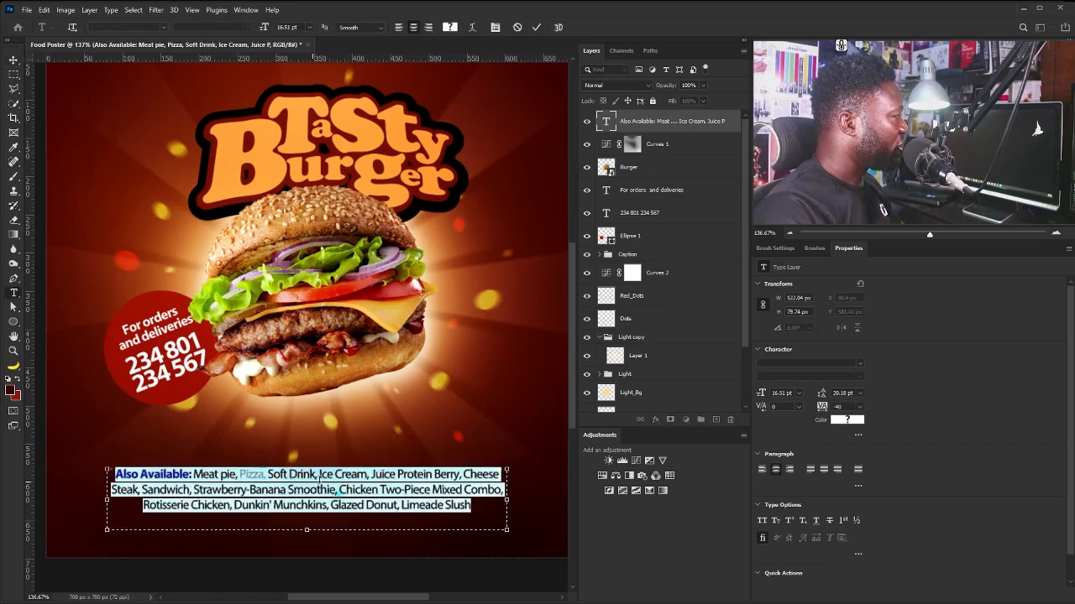
click(228, 474)
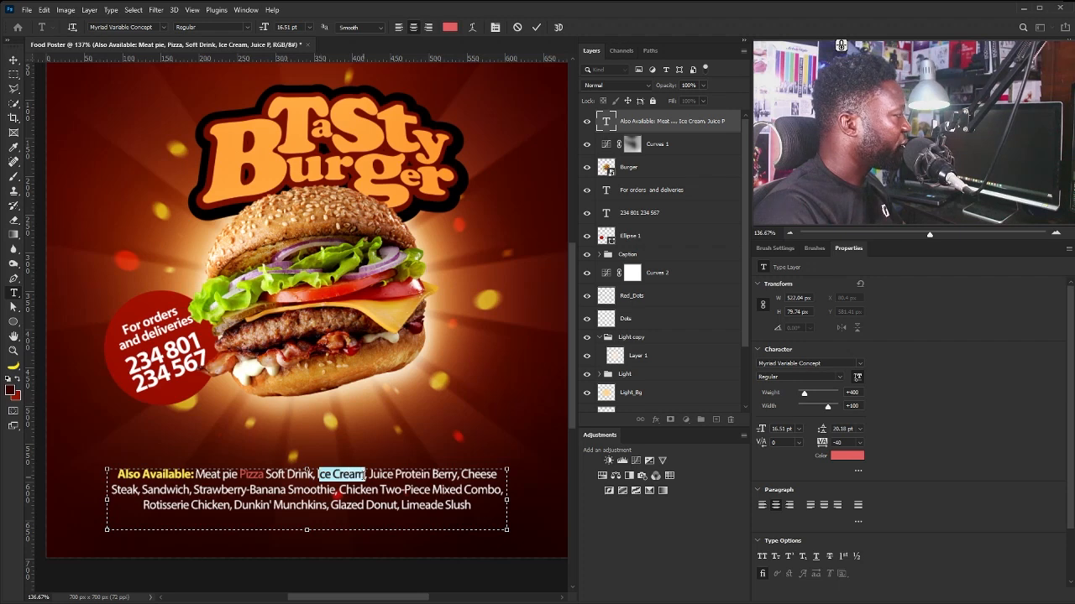
click(846, 455)
click(837, 333)
click(317, 474)
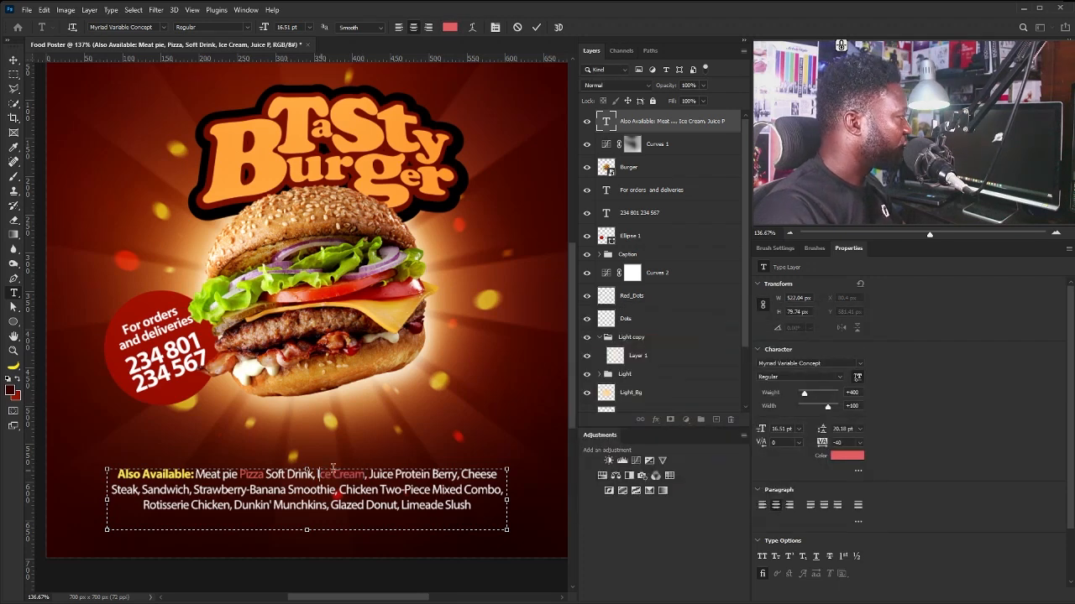
drag(318, 475, 322, 476)
click(847, 456)
key(ctrl+v)
key(Return)
click(316, 476)
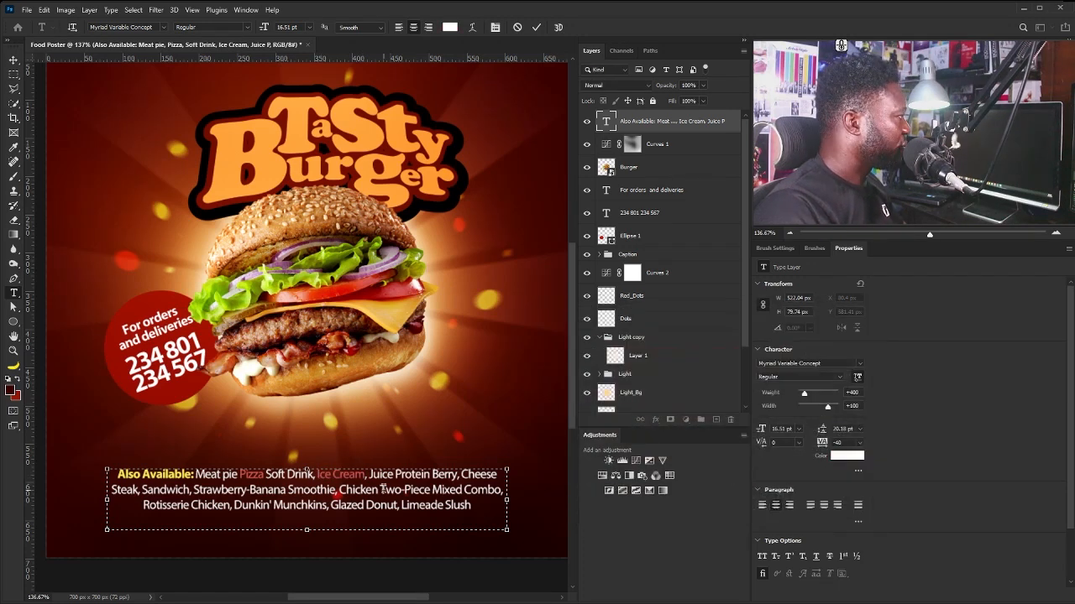
key(BackSpace)
click(366, 476)
key(BackSpace)
drag(367, 476, 138, 491)
click(458, 476)
key(BackSpace)
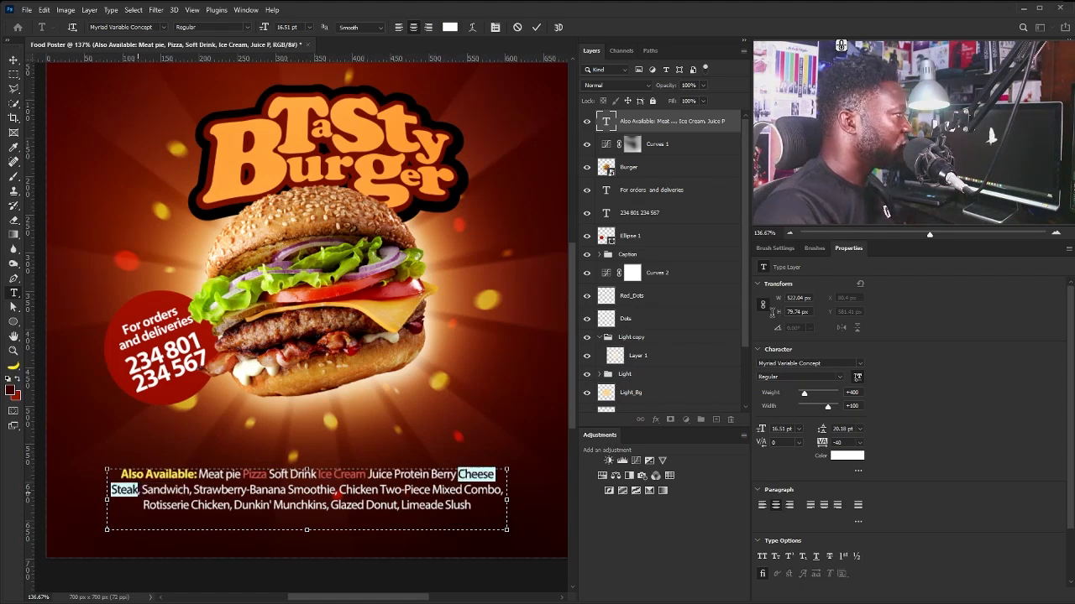
Colour Cheese Steak and Strawberry-Banana Smoothie red, removing commas after Steak, Sandwich and Combo.
click(847, 456)
key(ctrl+v)
key(Return)
click(141, 490)
key(BackSpace)
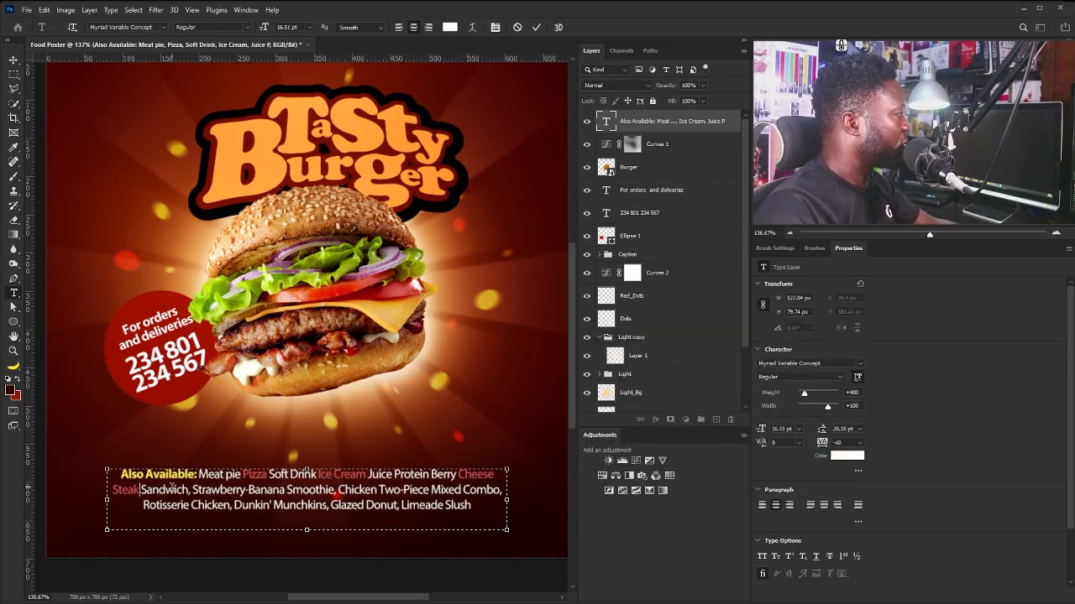
click(191, 489)
key(BackSpace)
drag(192, 490, 334, 490)
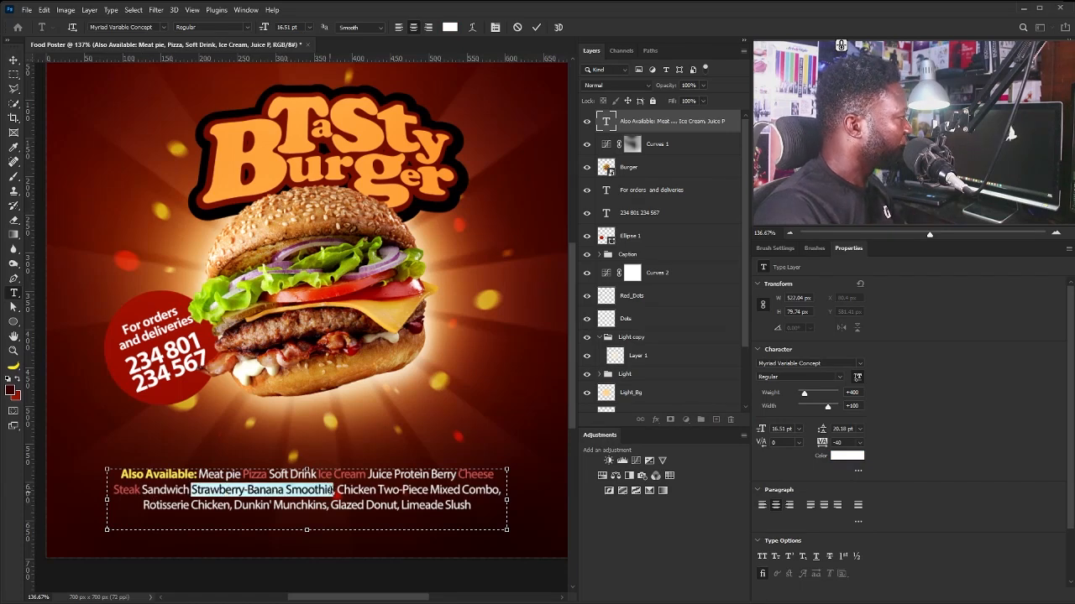
click(847, 456)
key(ctrl+v)
key(Return)
click(361, 506)
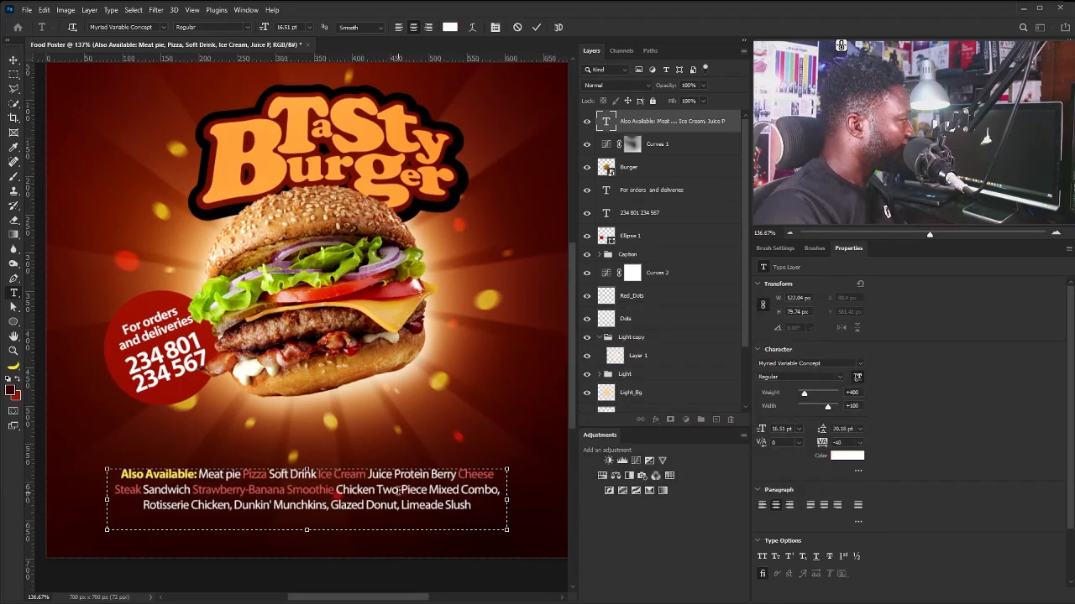
click(498, 491)
key(BackSpace)
Colour Rotisserie Chicken and Glazed Donut red, deleting commas after Chicken, Munchkins and Donut.
mouse_move(143, 506)
mouse_down()
mouse_move(273, 507)
mouse_move(143, 506)
mouse_up()
click(230, 506)
click(846, 456)
key(ctrl+v)
click(840, 333)
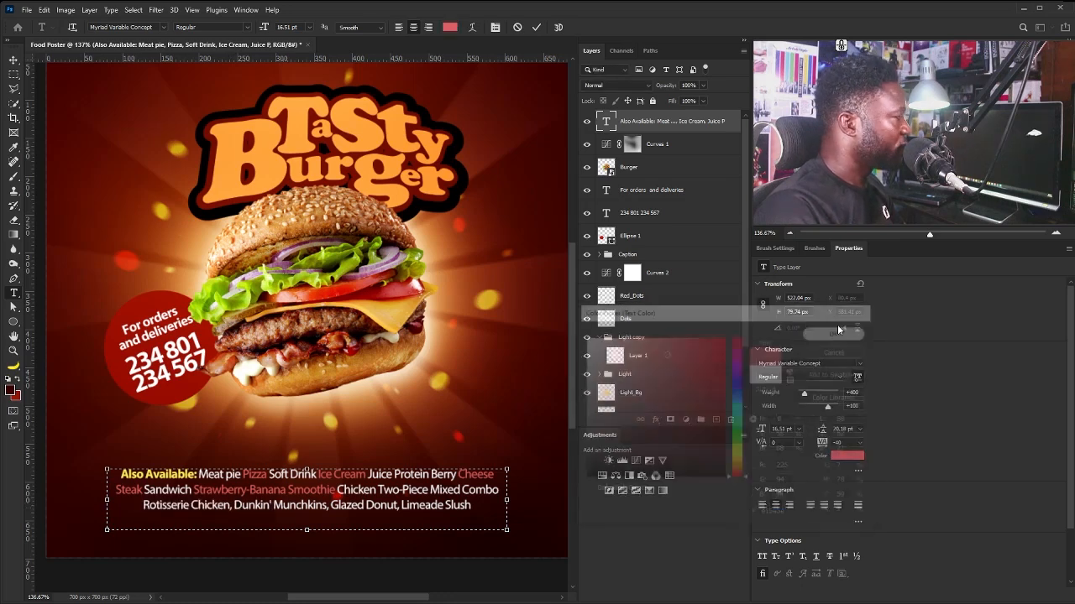
click(233, 506)
key(BackSpace)
click(328, 506)
key(BackSpace)
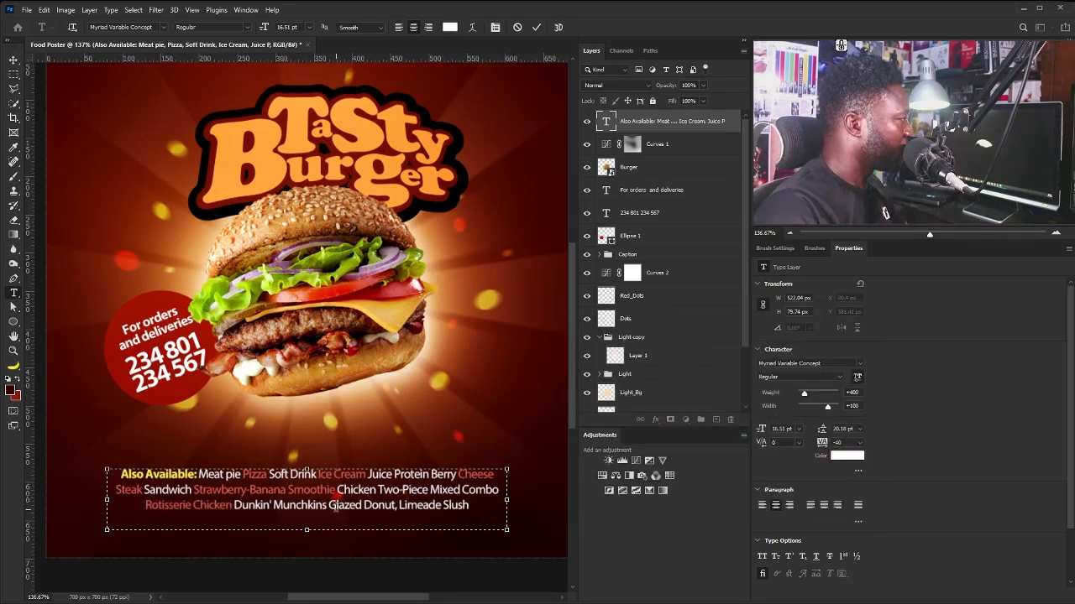
drag(328, 506, 388, 504)
click(846, 456)
key(ctrl+v)
click(839, 333)
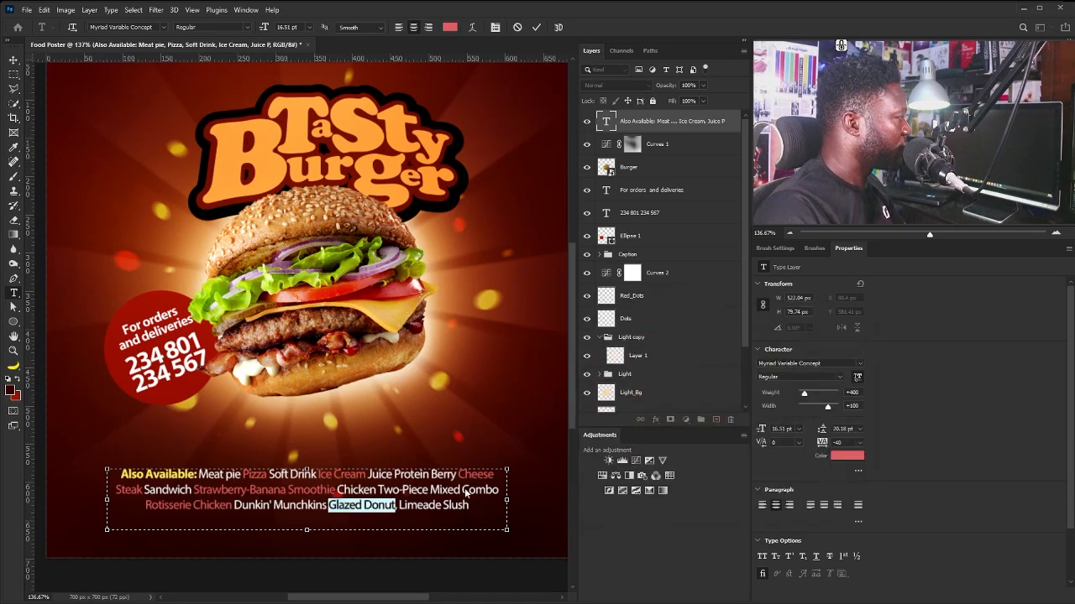
click(397, 506)
key(BackSpace)
key(ctrl+Return)
Commit the caption edits, nudge it slightly up, and toggle the Light group to compare.
key(v)
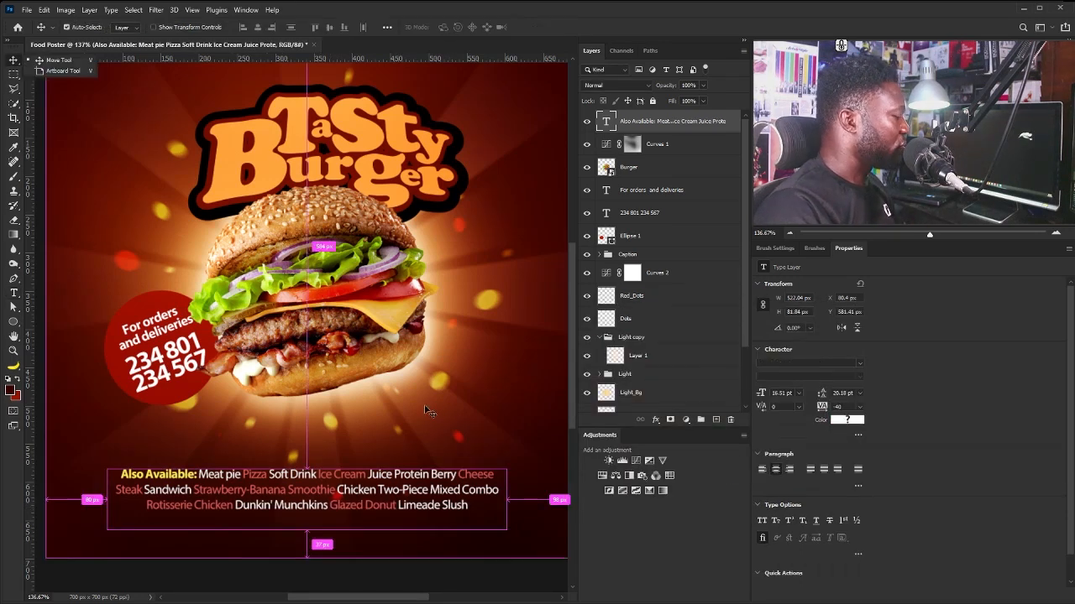
key(ctrl+1)
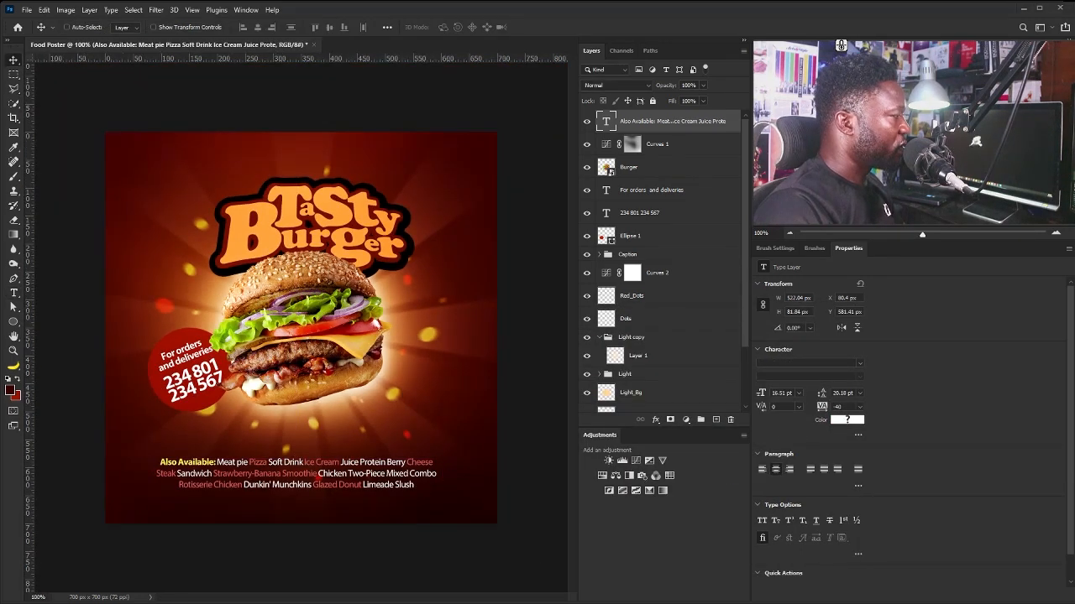
right_click(344, 473)
click(370, 482)
drag(369, 482, 371, 471)
key(ctrl+0)
scroll(622, 347, down, 3)
click(623, 347)
click(611, 308)
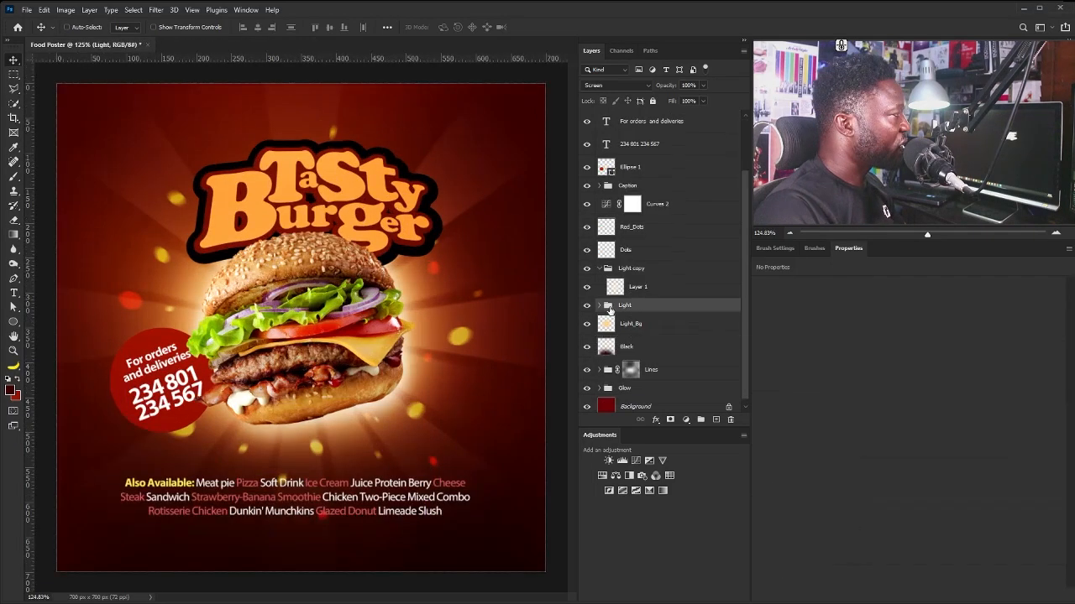
click(587, 306)
click(586, 305)
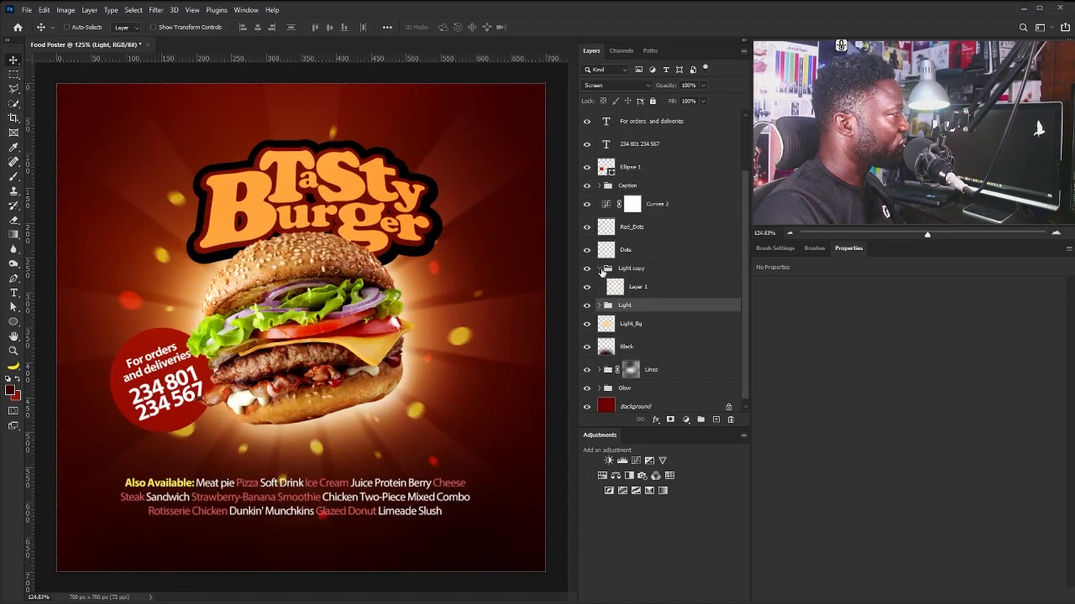
Erase the red dot near Glazed Donut on the Red_Dots layer with a smaller eraser.
click(599, 269)
click(623, 269)
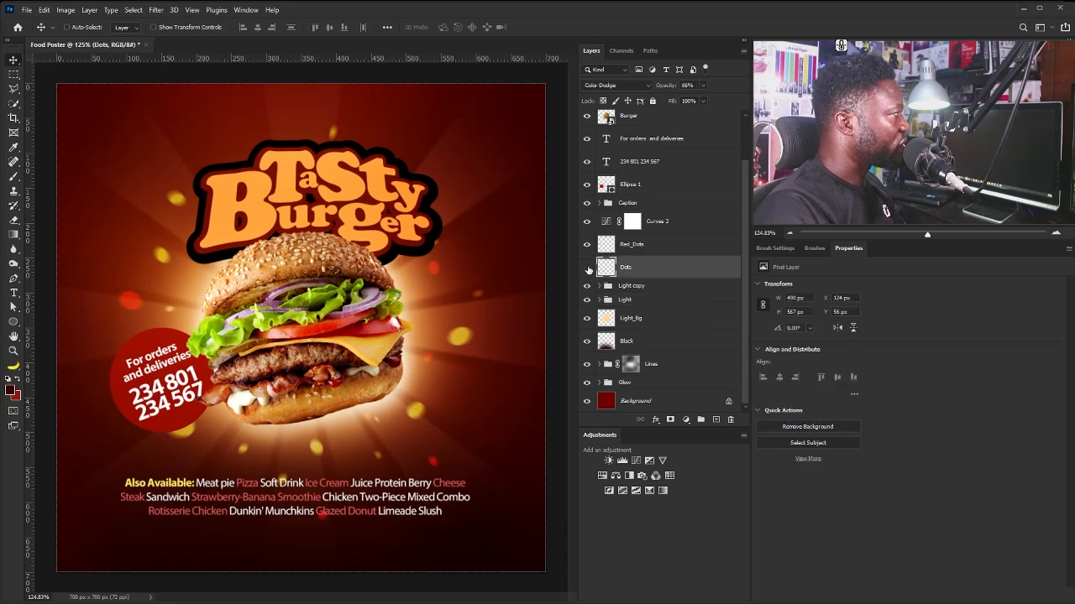
click(587, 268)
click(588, 268)
click(636, 247)
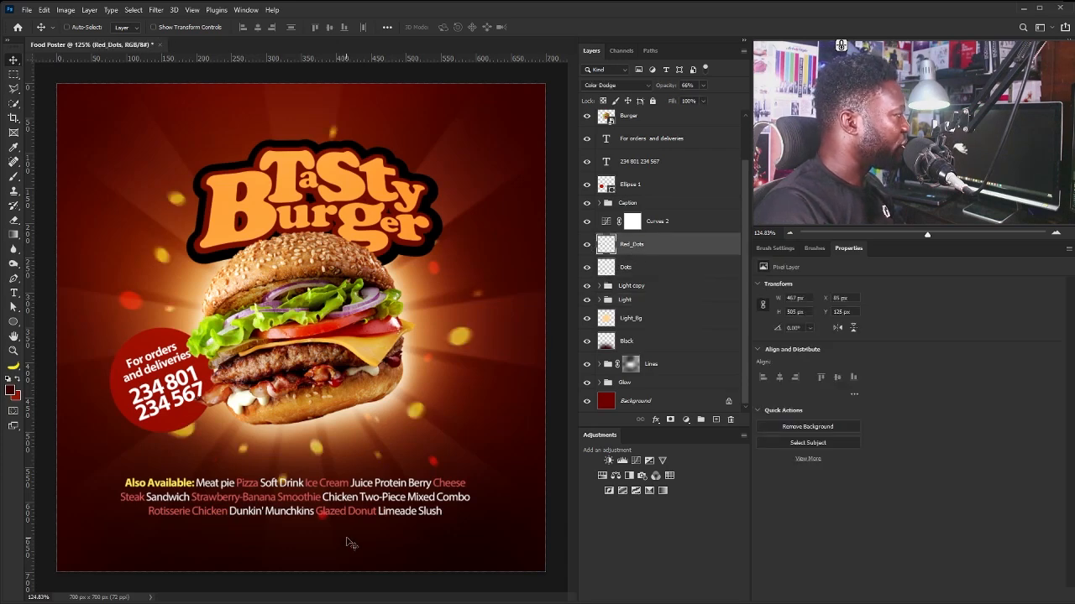
key(e)
key(bracketleft)
key(bracketleft)
key(bracketleft)
key(bracketleft)
key(bracketleft)
key(bracketleft)
key(bracketleft)
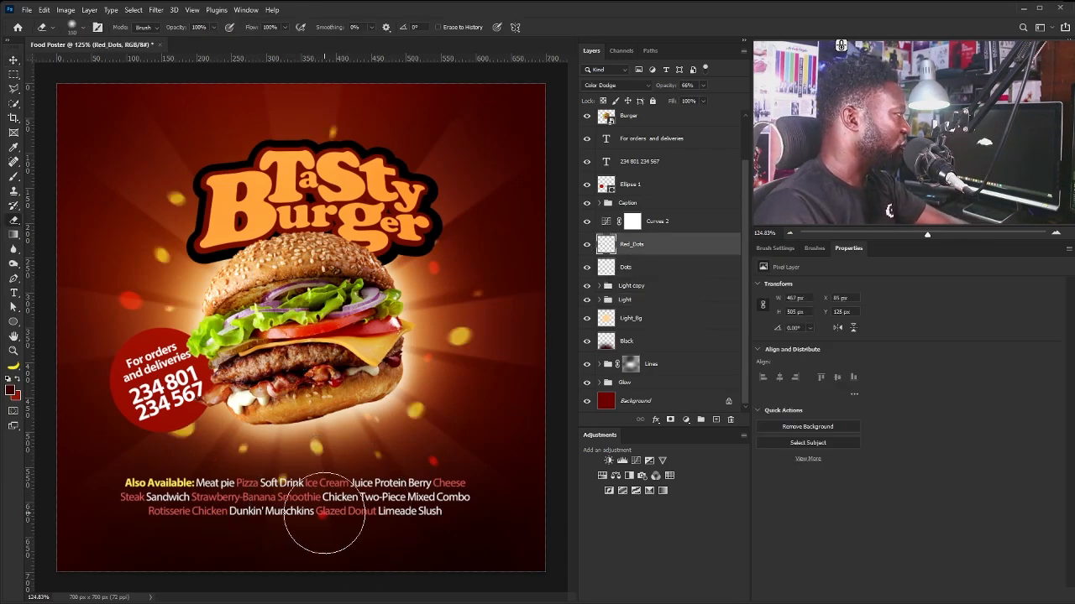
click(324, 513)
Erase the yellow dot over Soft Drink on the Dots layer.
key(alt+bracketleft)
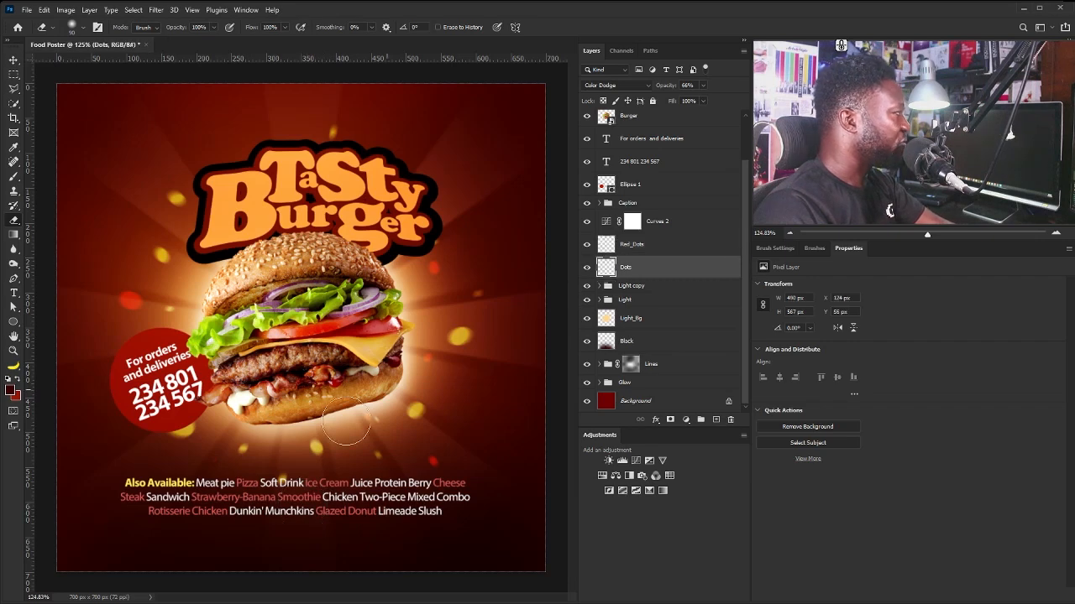
key(bracketleft)
key(bracketleft)
click(286, 486)
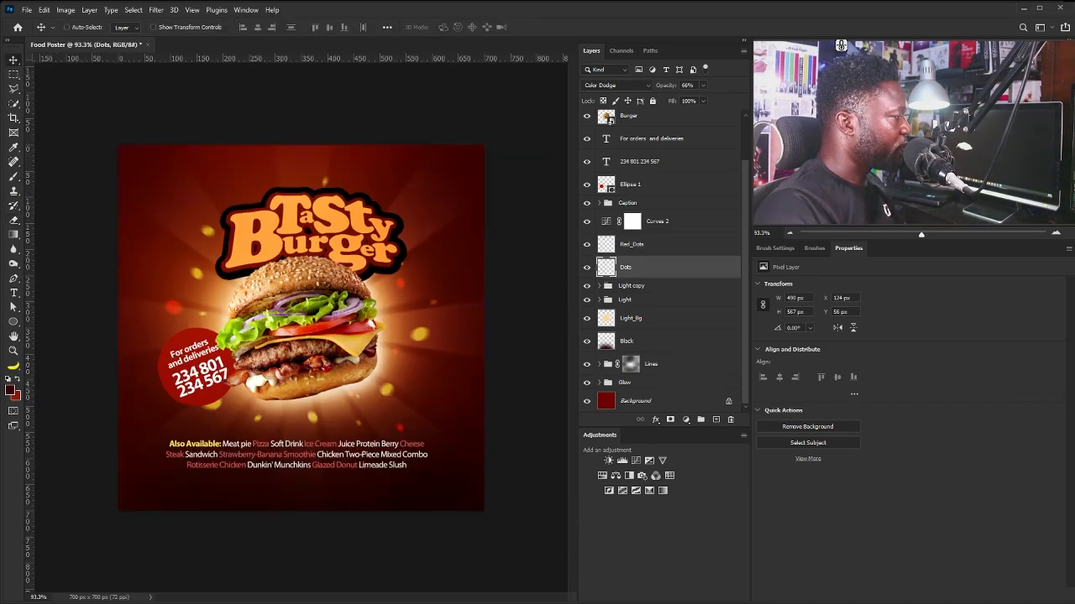
right_click(445, 579)
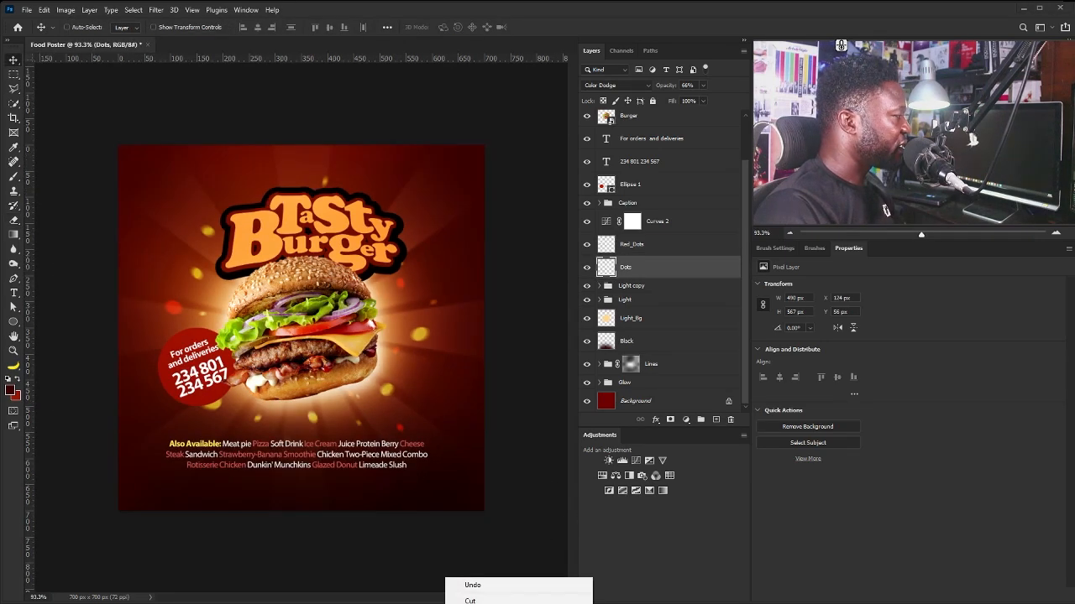
click(417, 535)
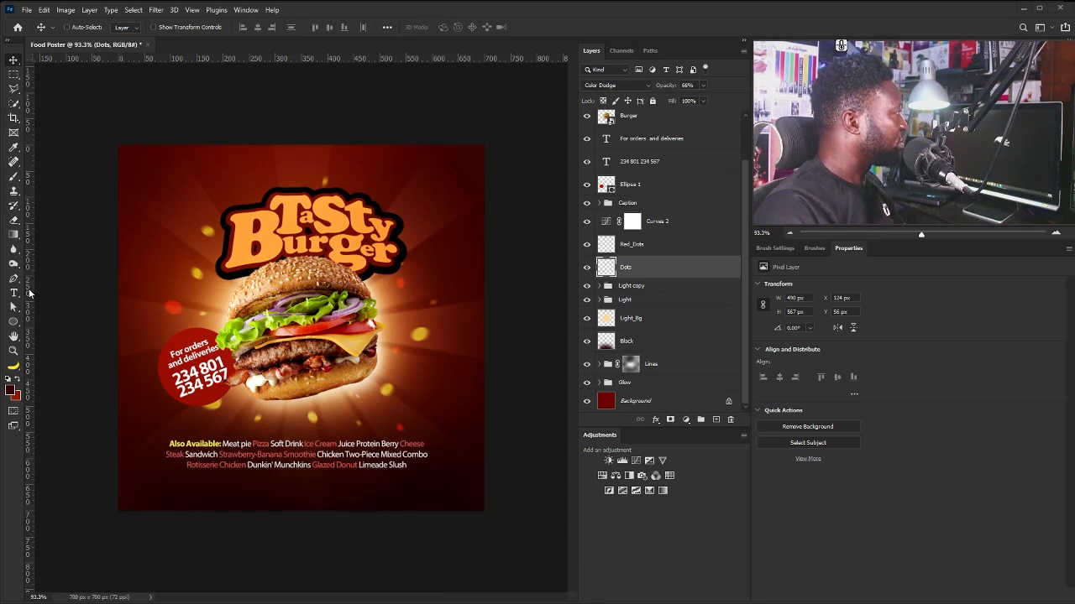
Add the address, e-mail and website footer text in white (ffffff), joined on one line with | separators.
click(13, 296)
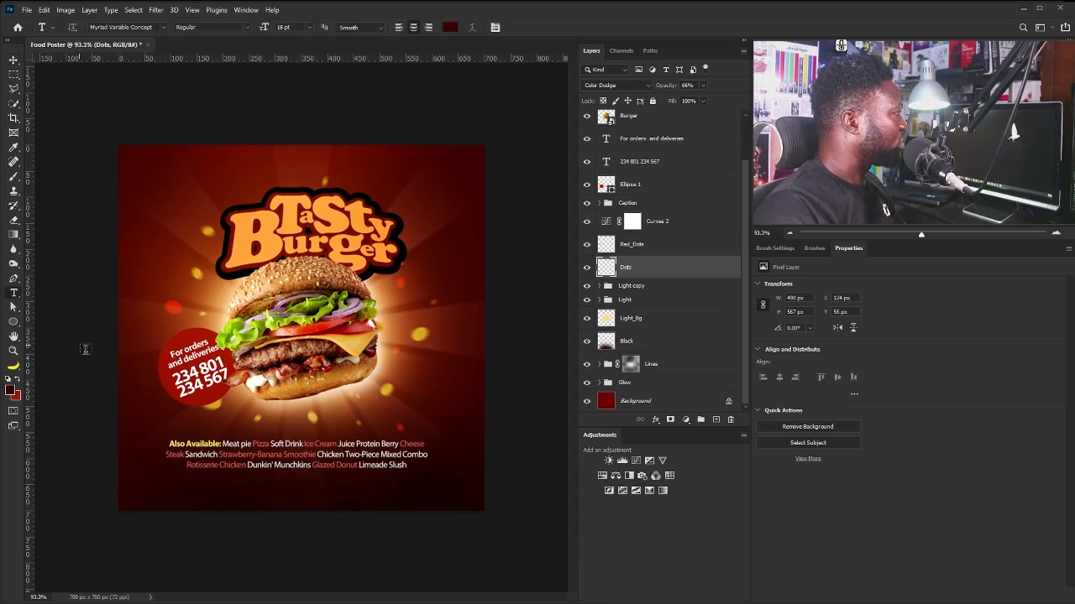
click(175, 490)
key(ctrl+a)
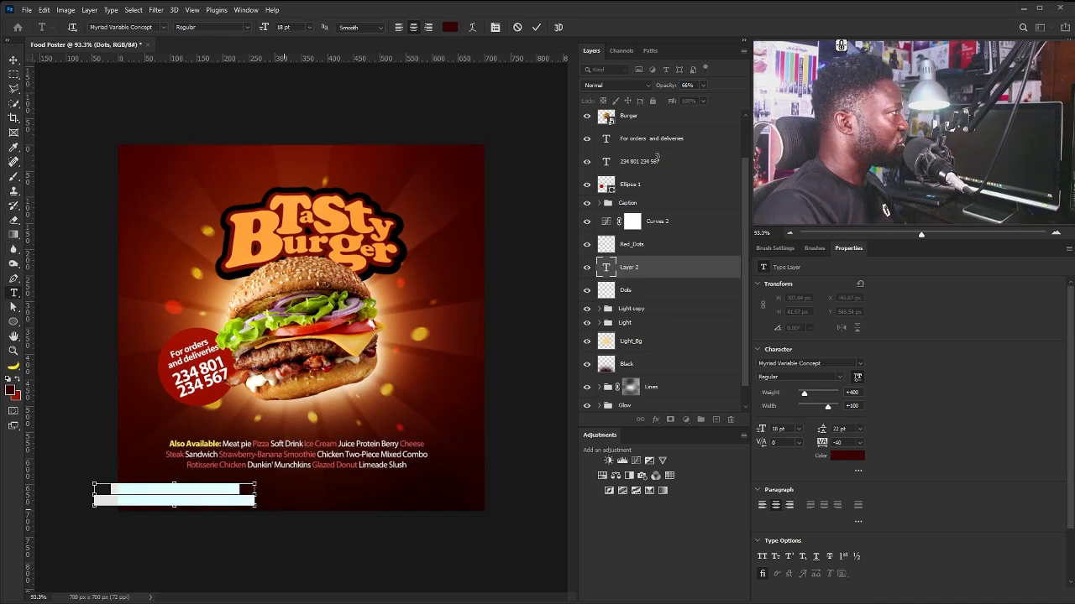
click(861, 453)
text(ffffff)
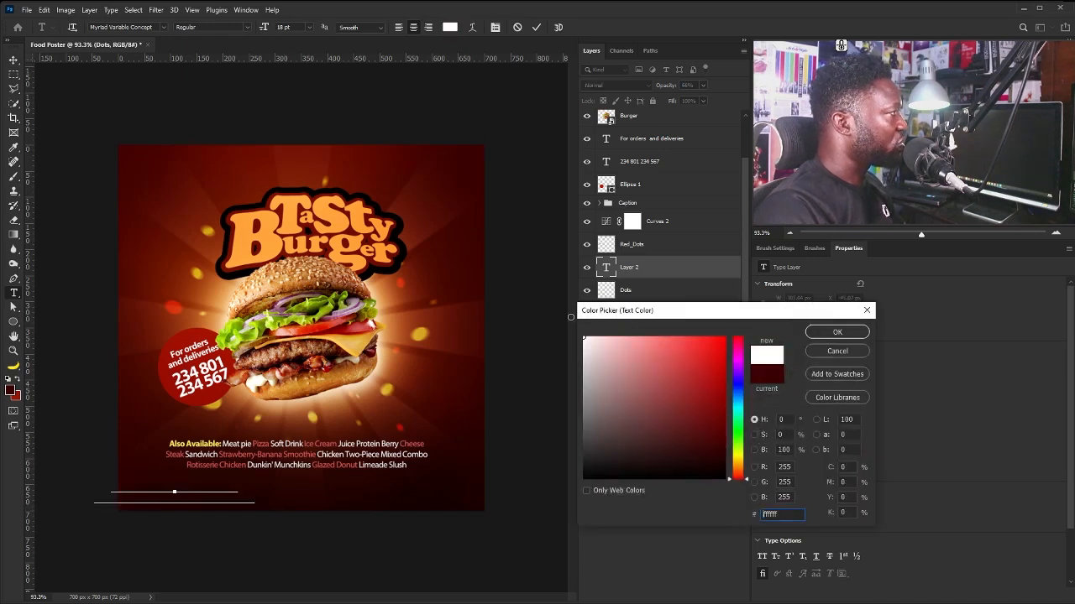
click(864, 332)
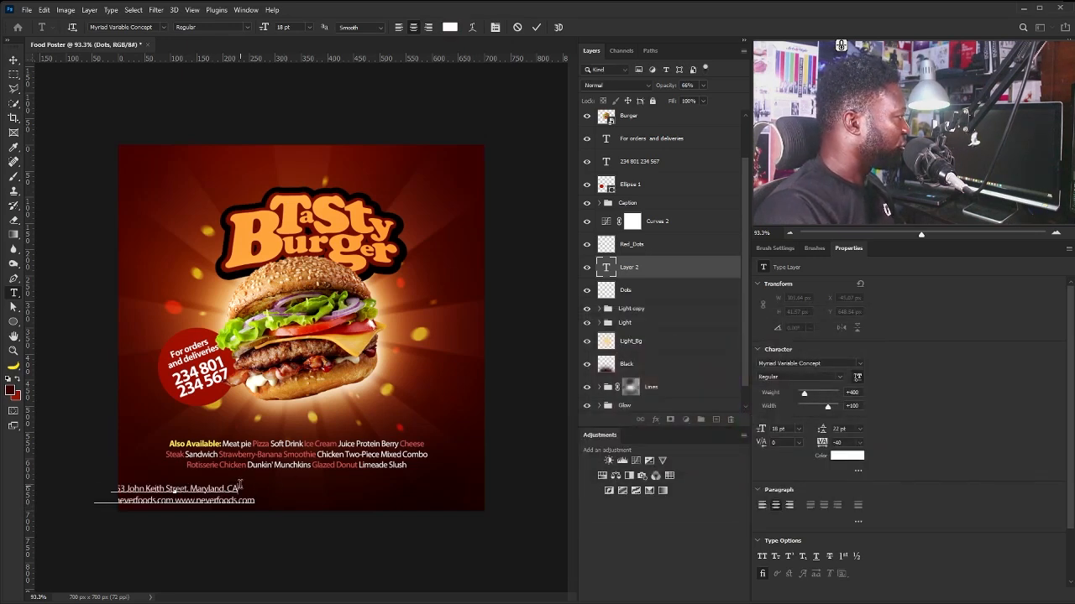
key(Delete)
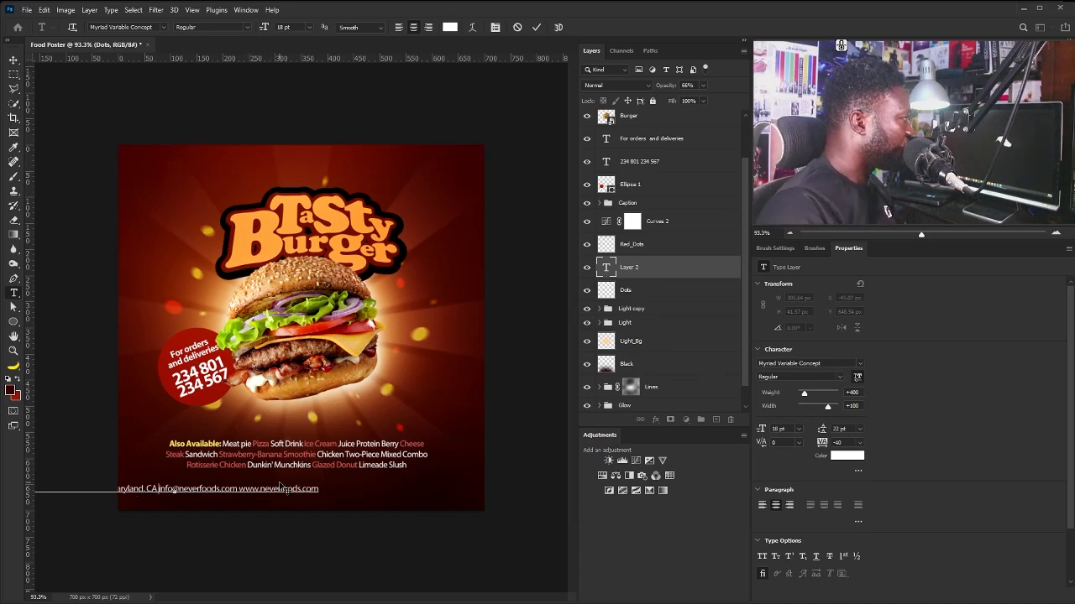
text(| )
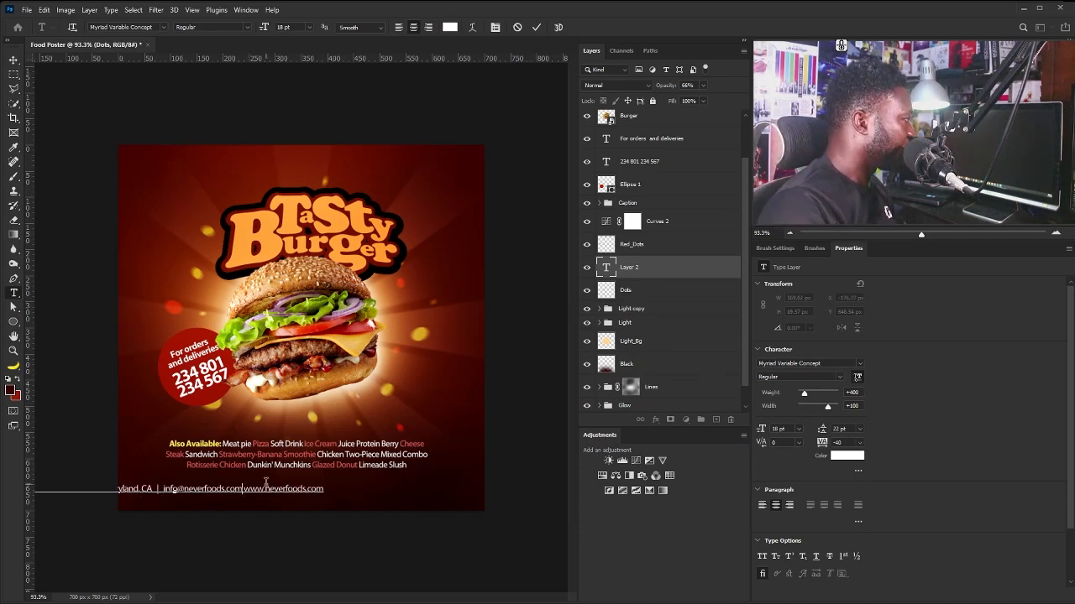
text( |)
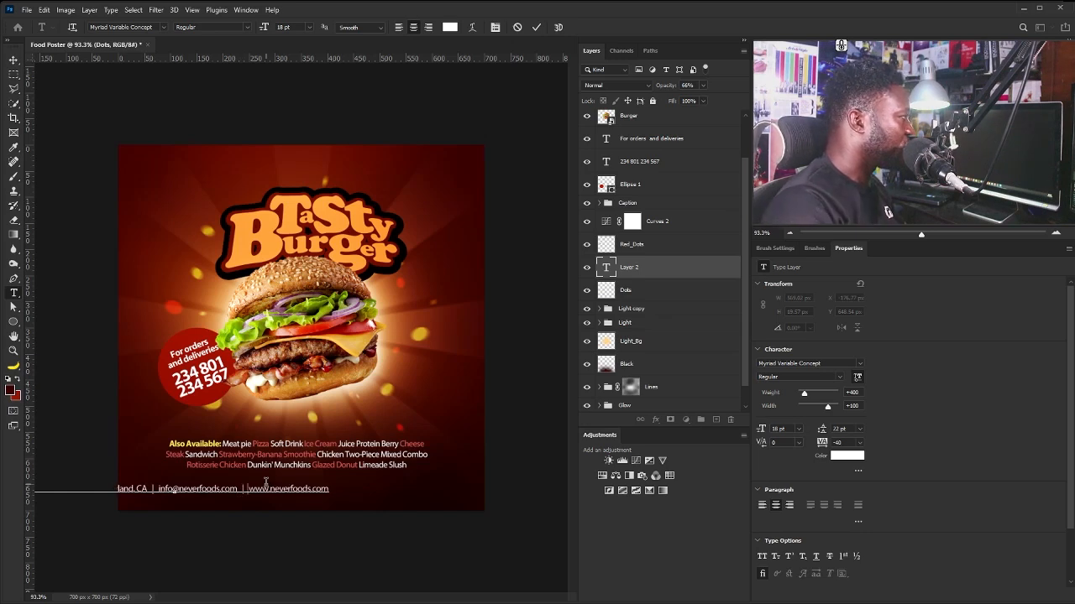
Move the footer line onto the poster's bottom and set its tracking to 70.
click(14, 59)
drag(268, 488, 404, 505)
key(ctrl+t)
key(Return)
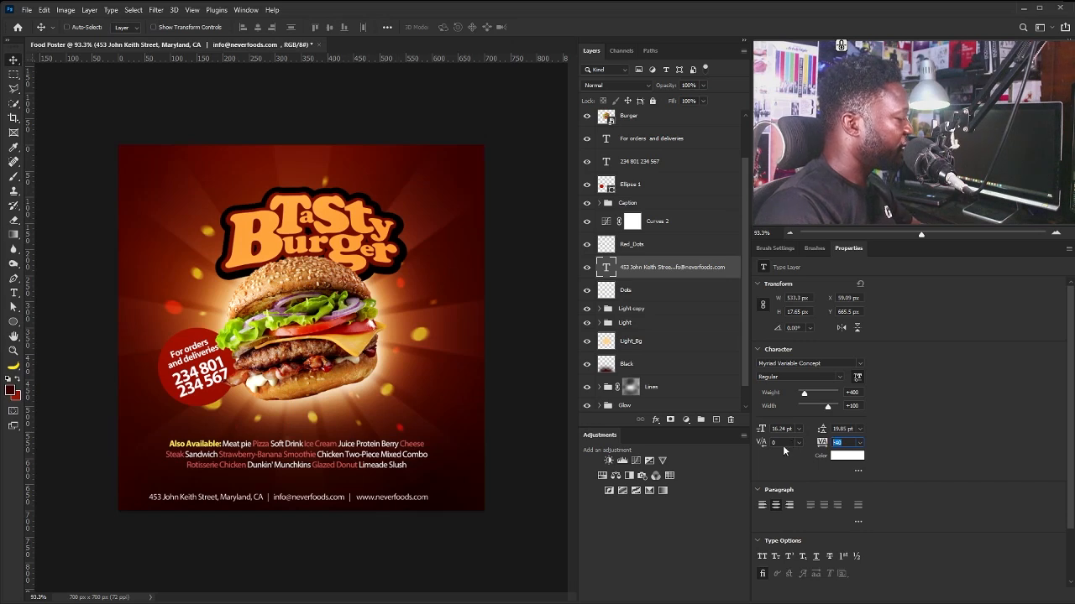
text(70)
key(Return)
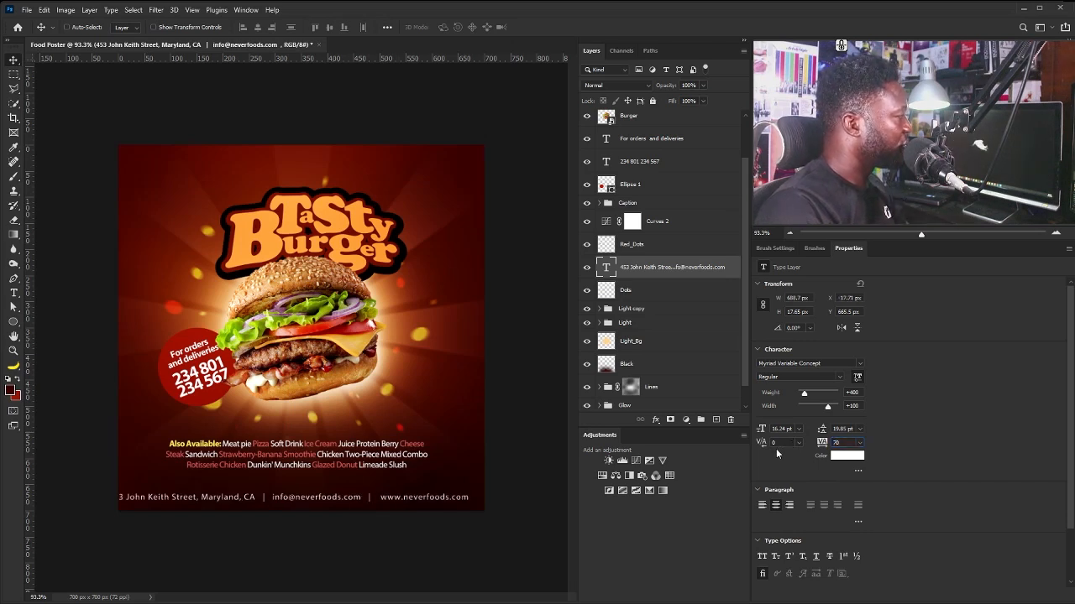
Scale the footer line down to about 89% and centre it beneath the caption.
drag(324, 494, 341, 486)
key(ctrl+t)
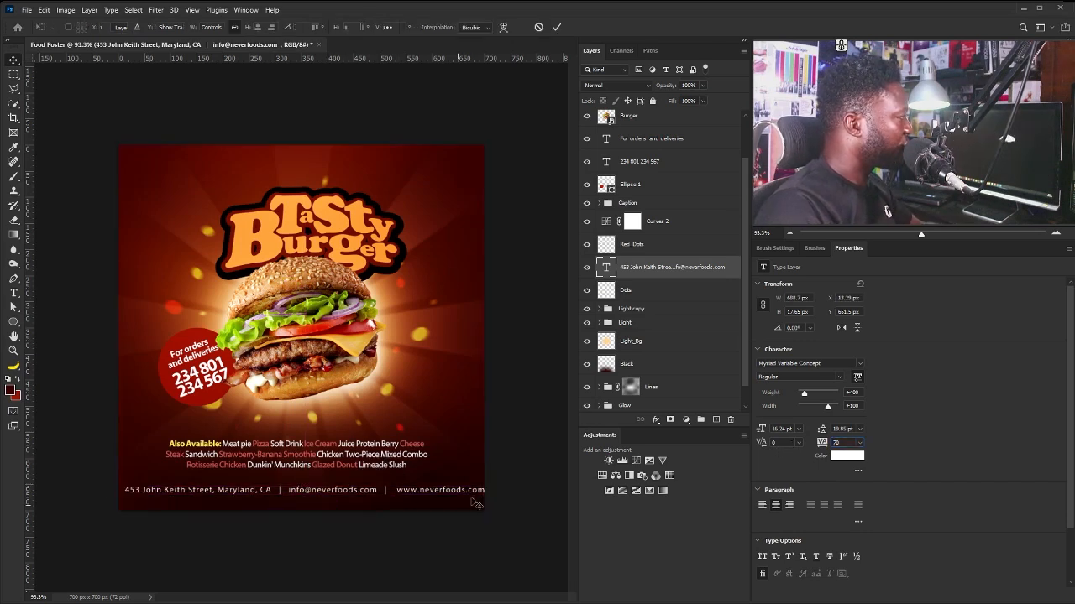
drag(486, 487, 402, 496)
key(Return)
Widen the Also Available caption's text box so it wraps into three lines, then recentre it.
right_click(377, 470)
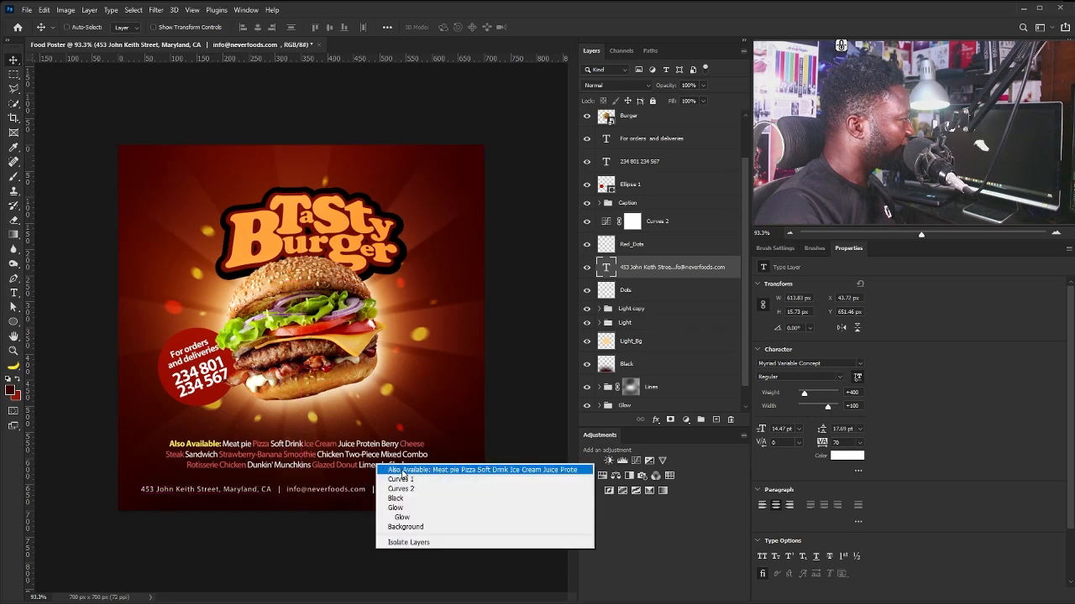
click(403, 469)
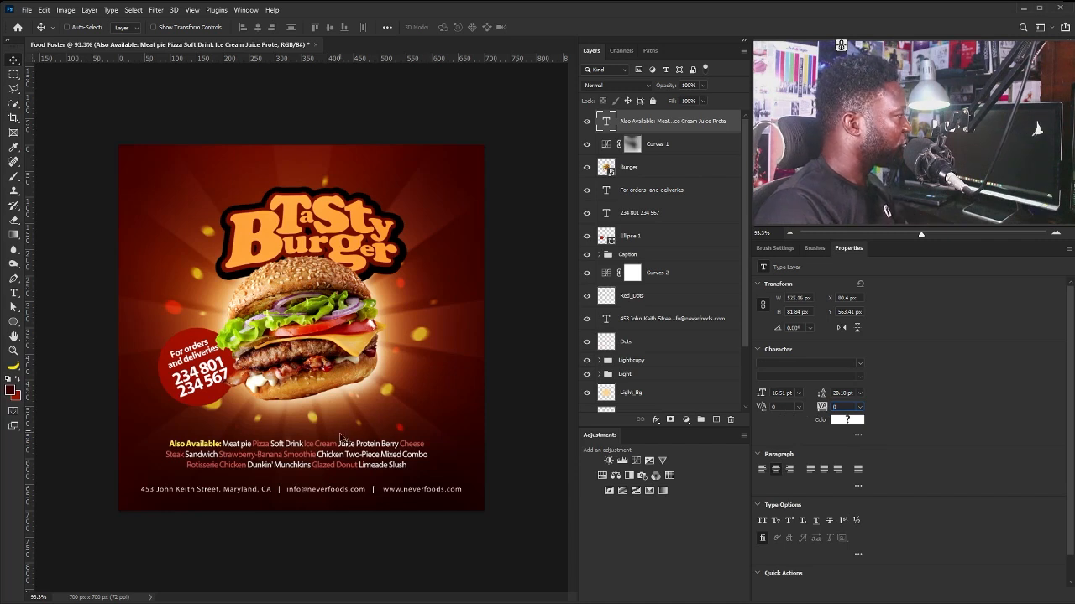
key(Return)
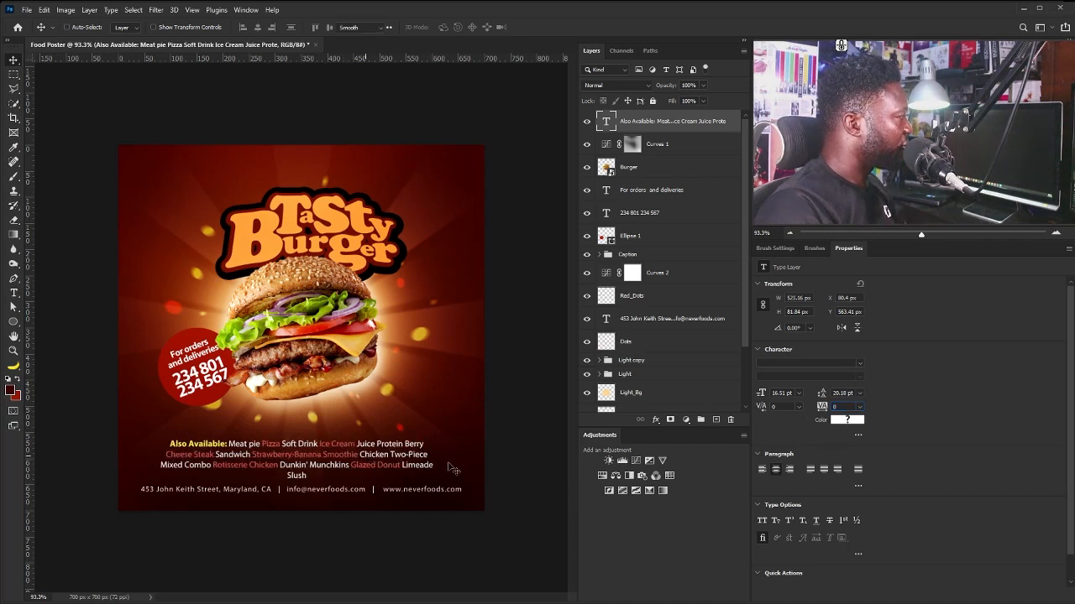
key(Return)
drag(445, 463, 447, 463)
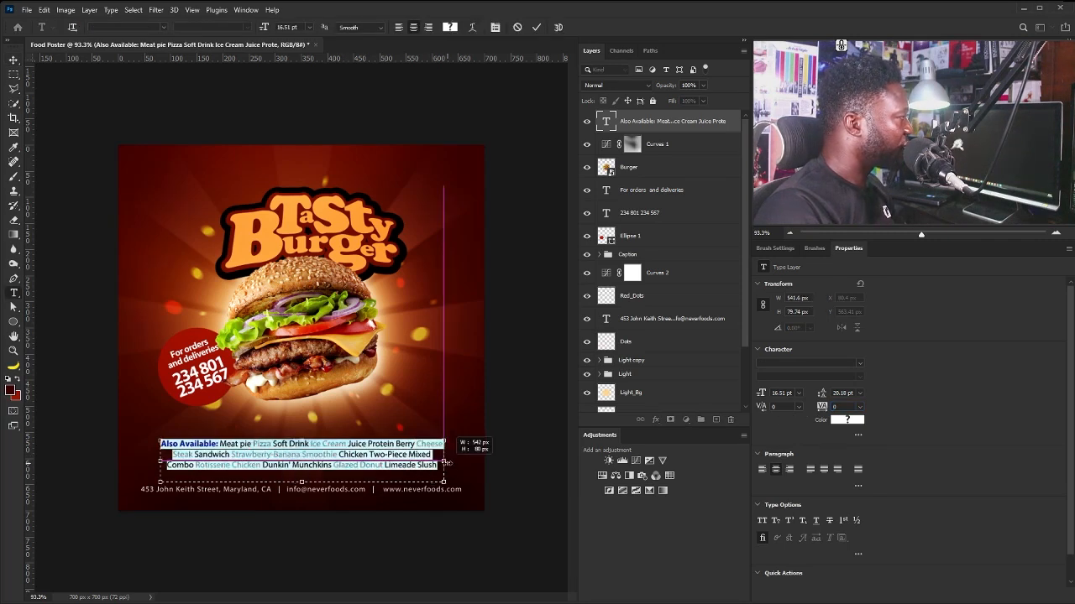
click(14, 59)
drag(379, 460, 379, 469)
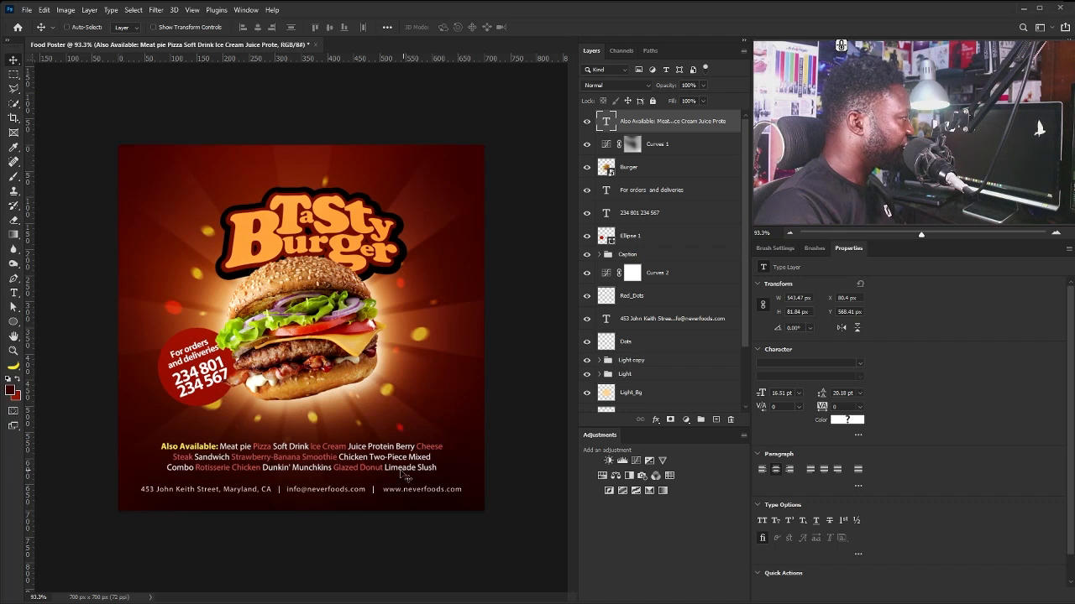
Browse the Layers panel and select the Ellipse 1 layer.
scroll(684, 263, down, 3)
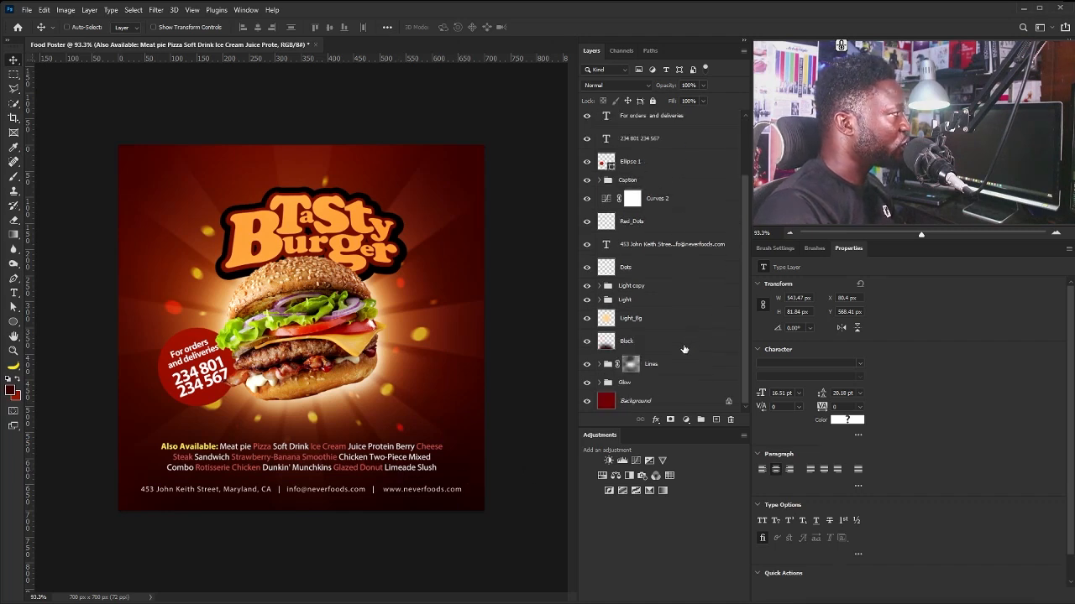
click(659, 403)
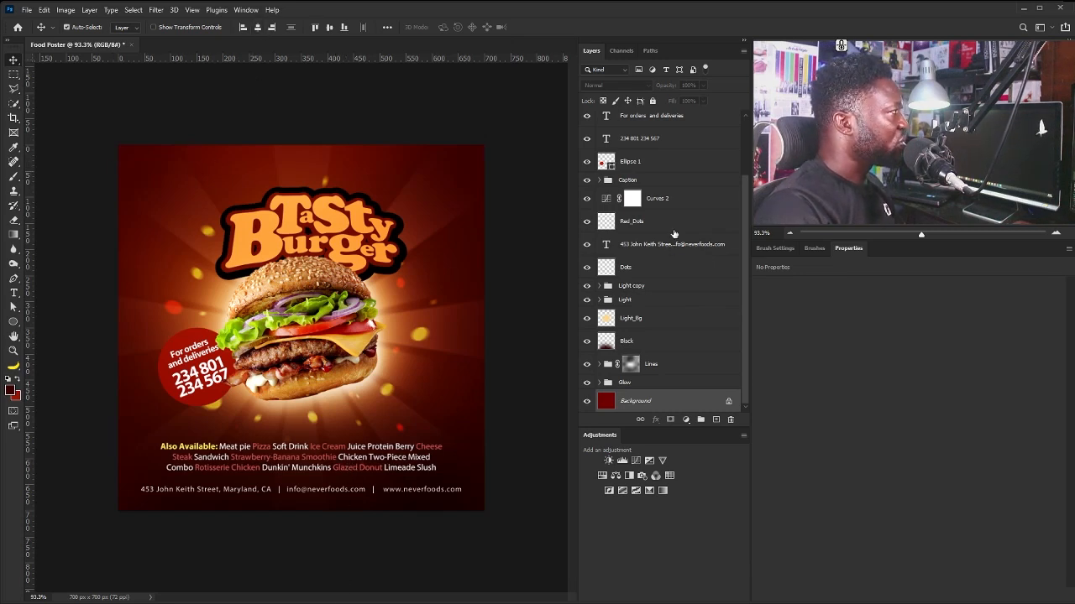
scroll(675, 233, up, 3)
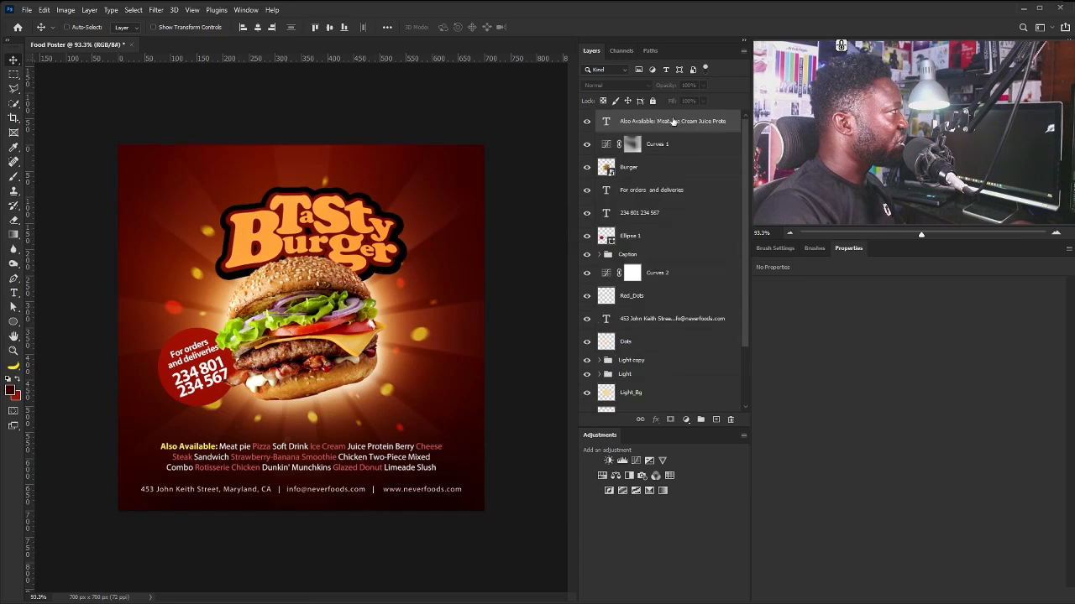
click(665, 320)
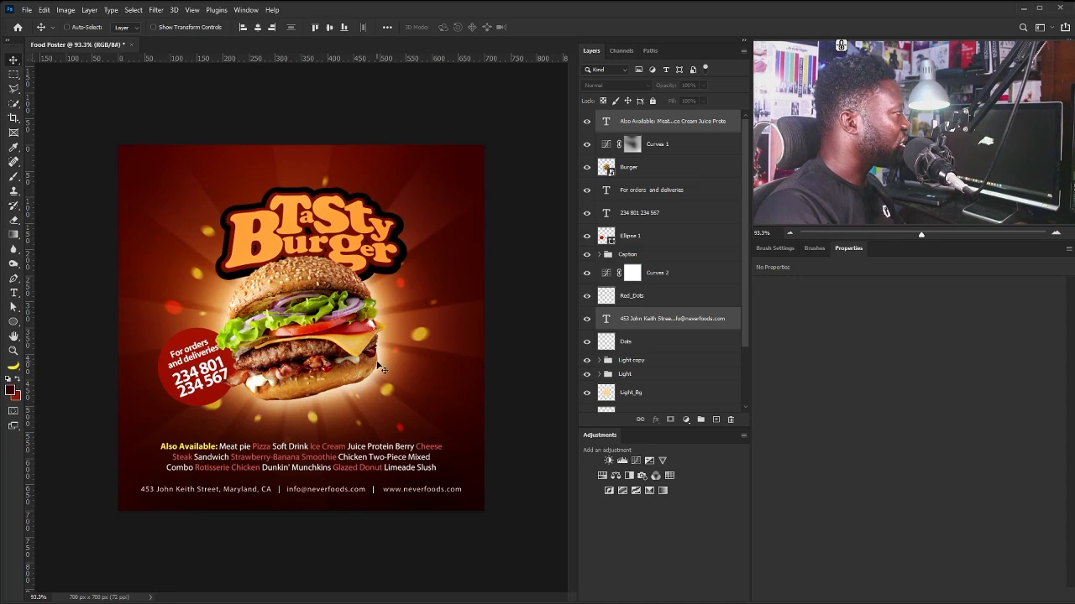
scroll(284, 394, up, 1)
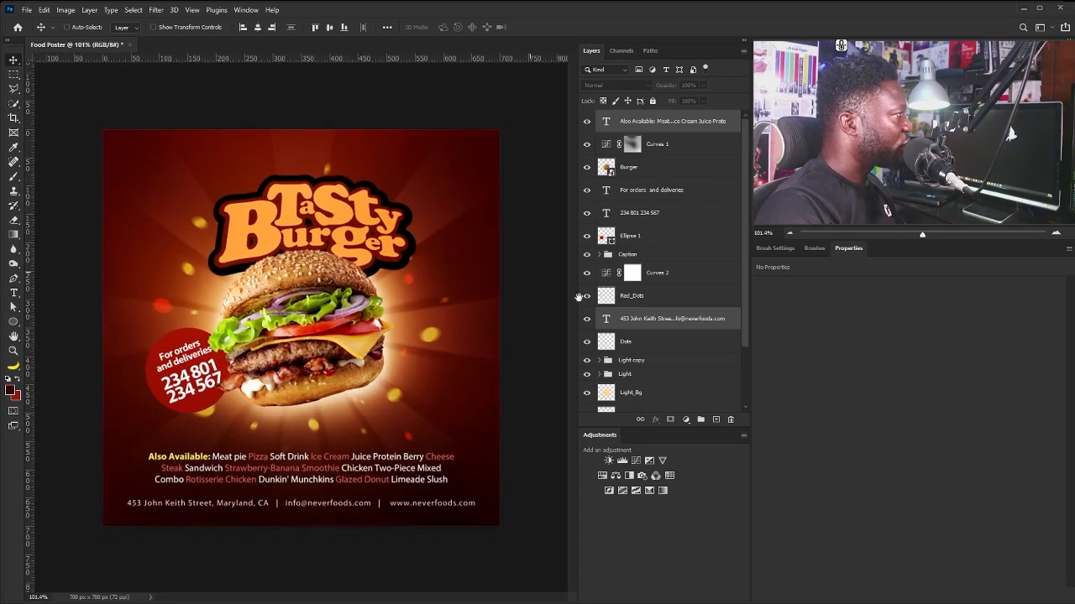
scroll(663, 352, down, 2)
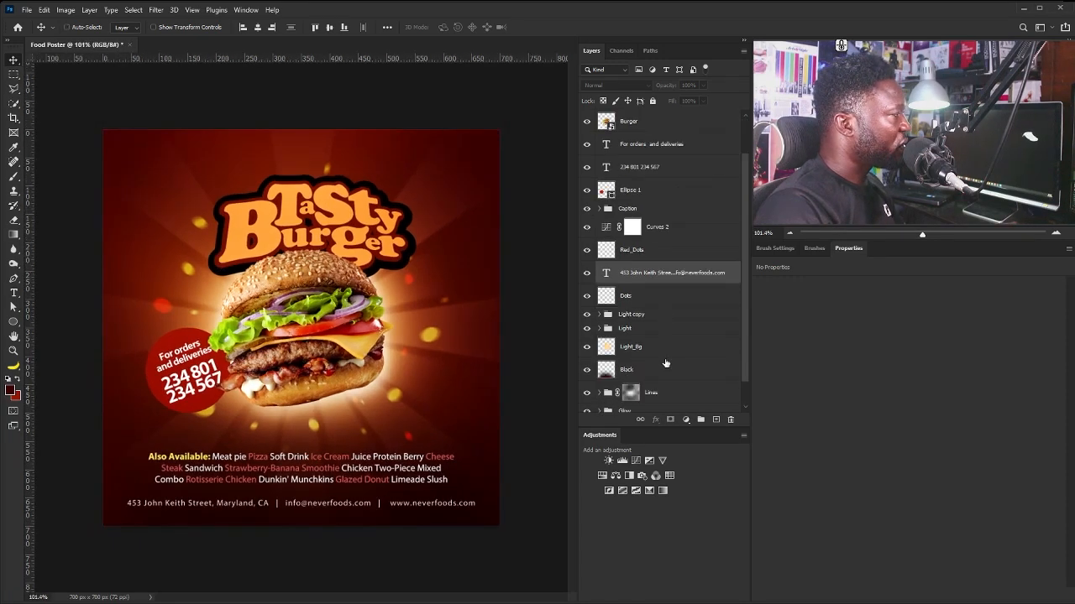
click(640, 316)
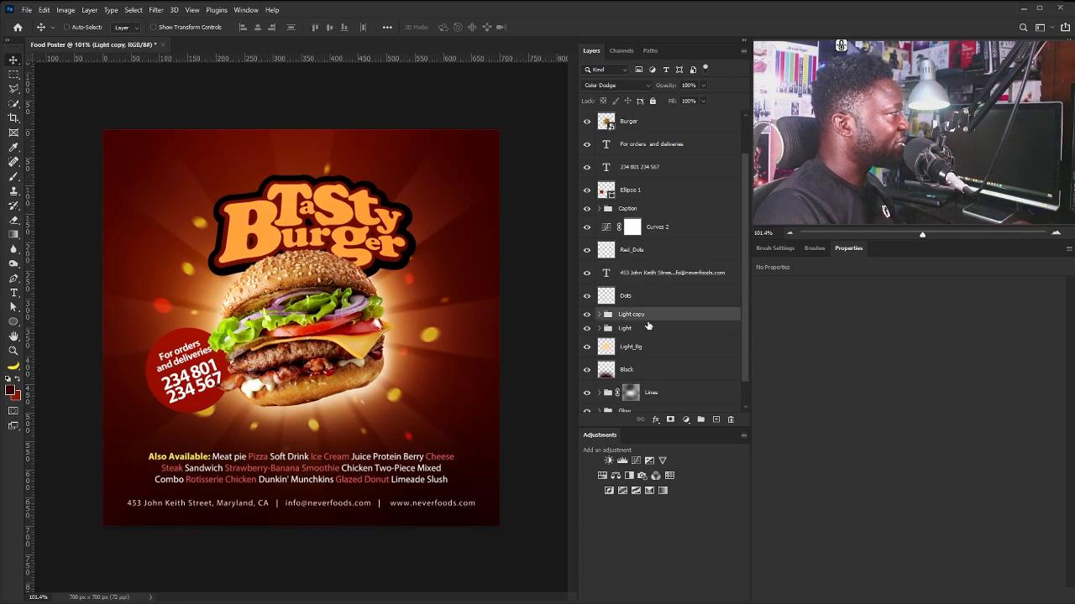
scroll(648, 325, up, 2)
click(654, 239)
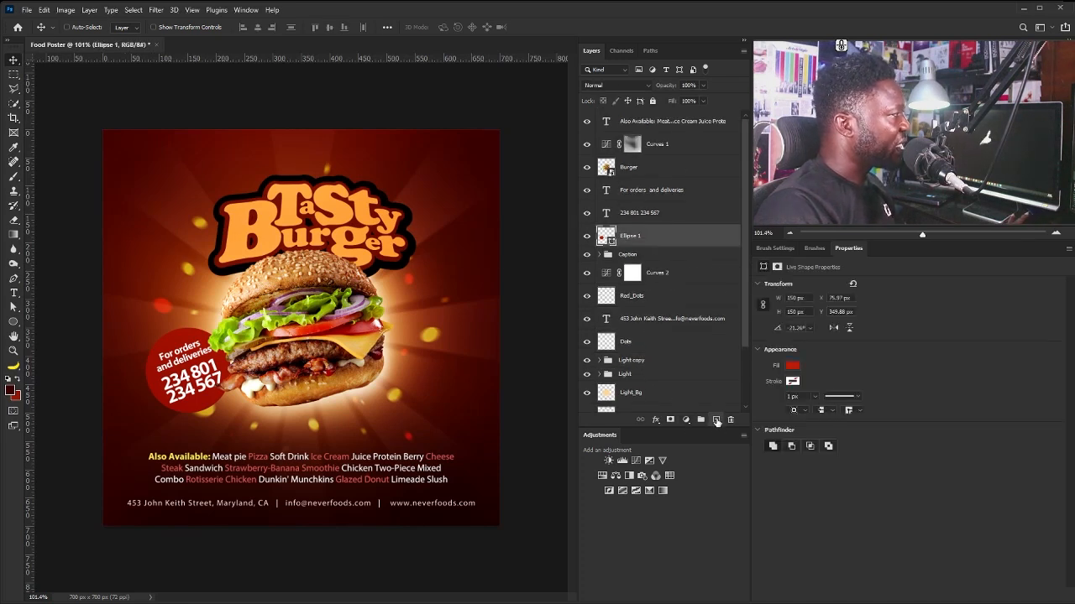
Create a new layer named Noise in Overlay mode filled with 50% gray.
alt+click(716, 420)
text(N)
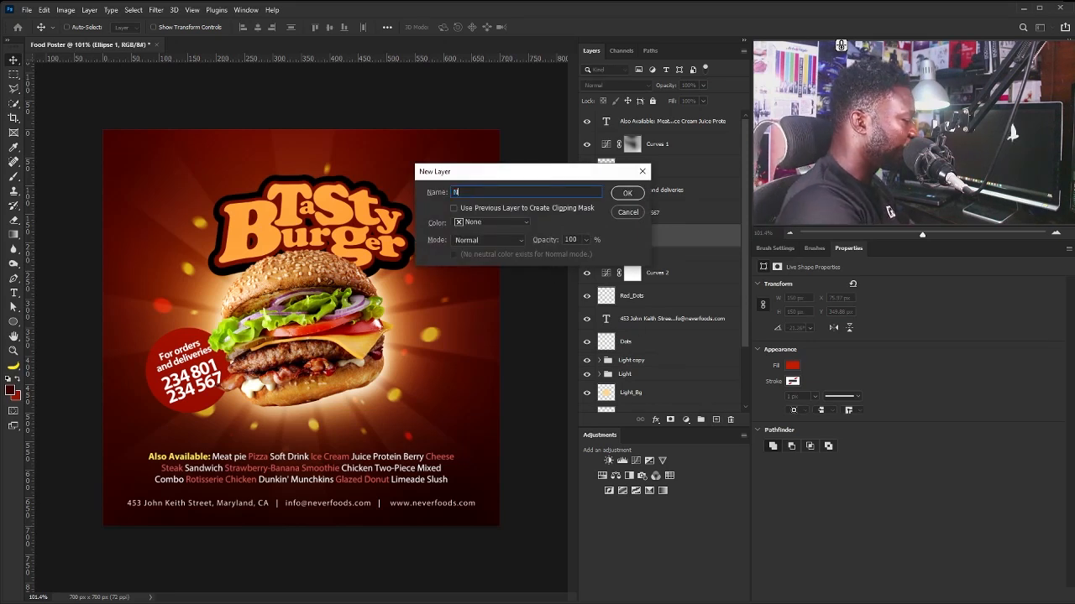
text(oise)
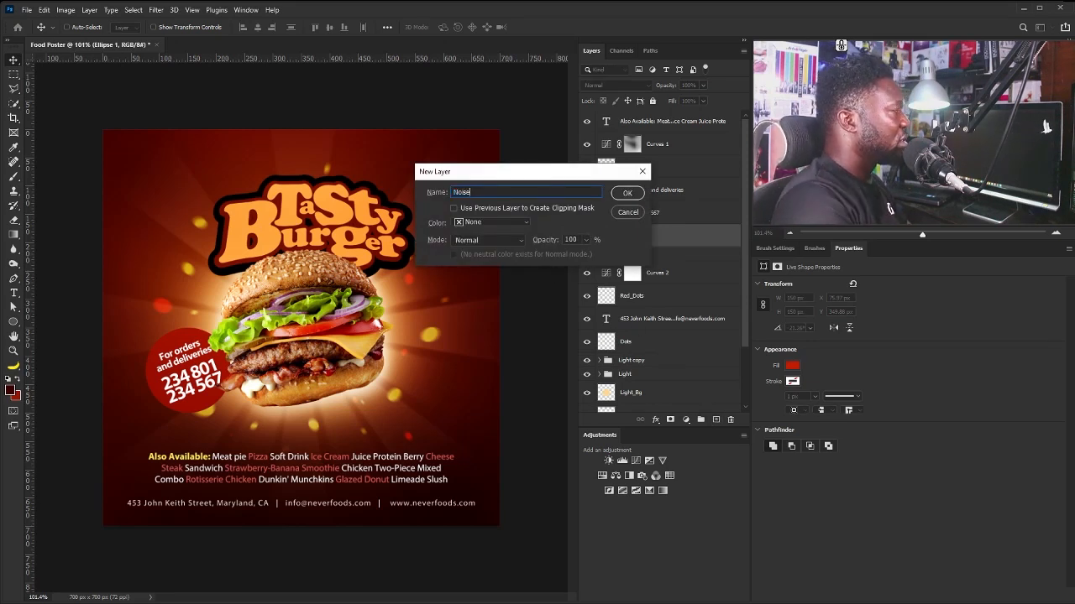
click(492, 241)
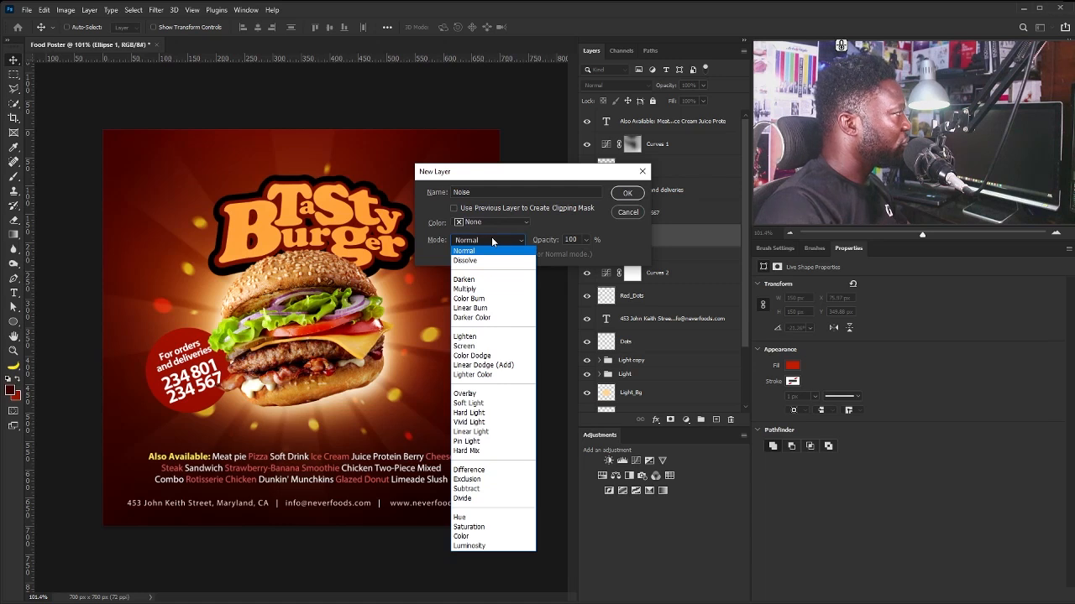
click(494, 394)
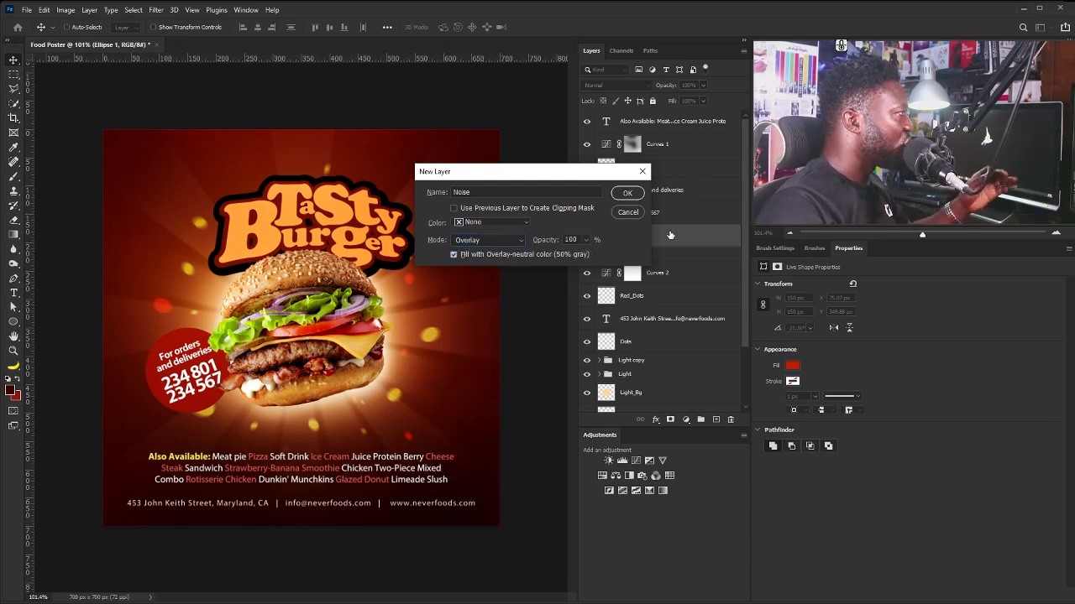
click(633, 193)
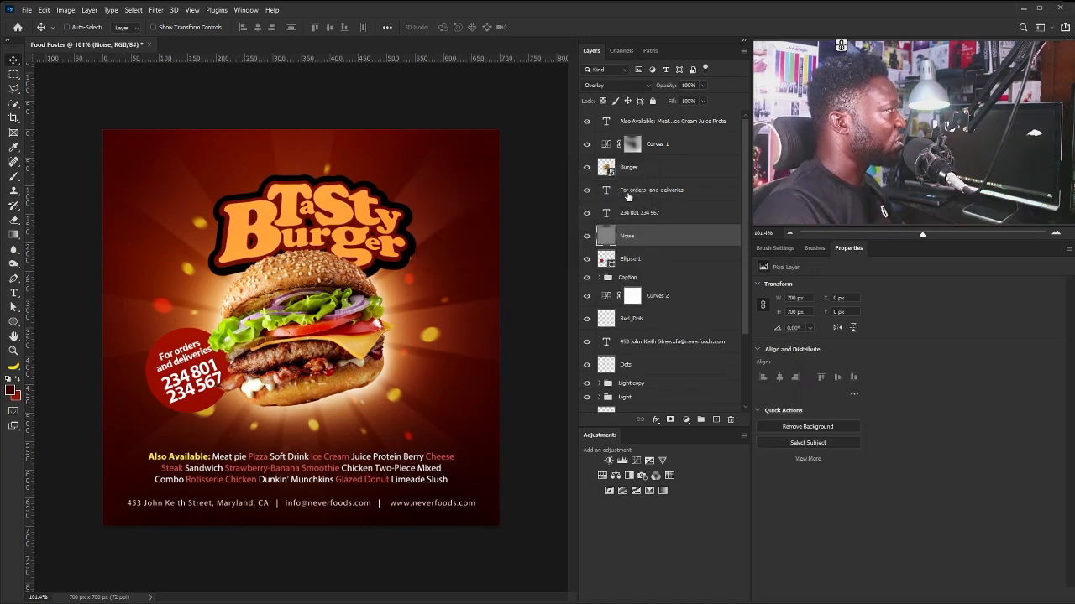
Apply Add Noise at 6.78%, uniform and monochromatic, to the Noise layer.
click(156, 10)
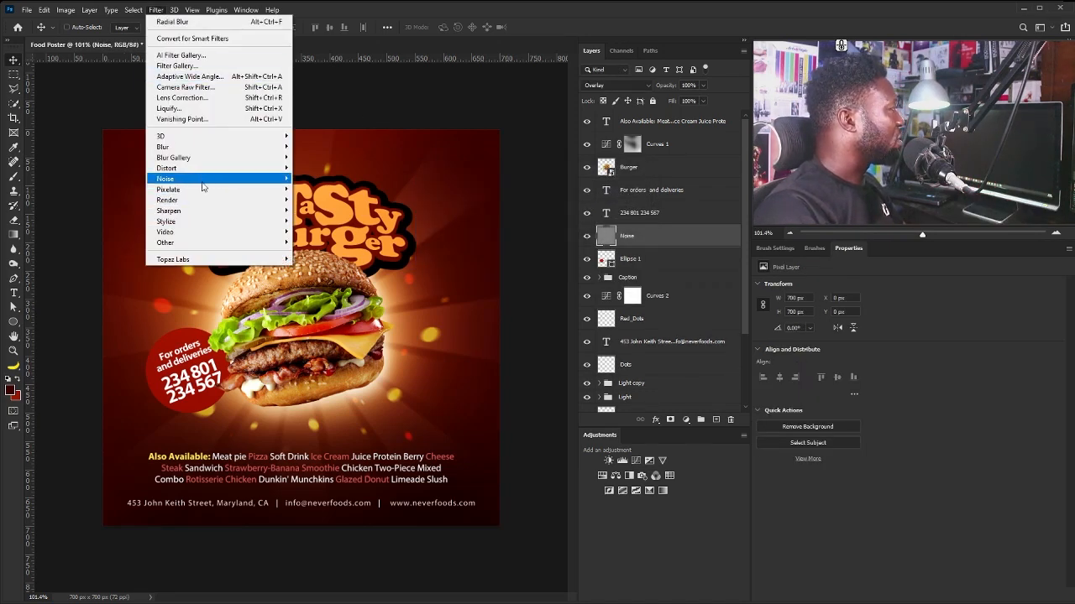
mouse_move(203, 179)
click(319, 179)
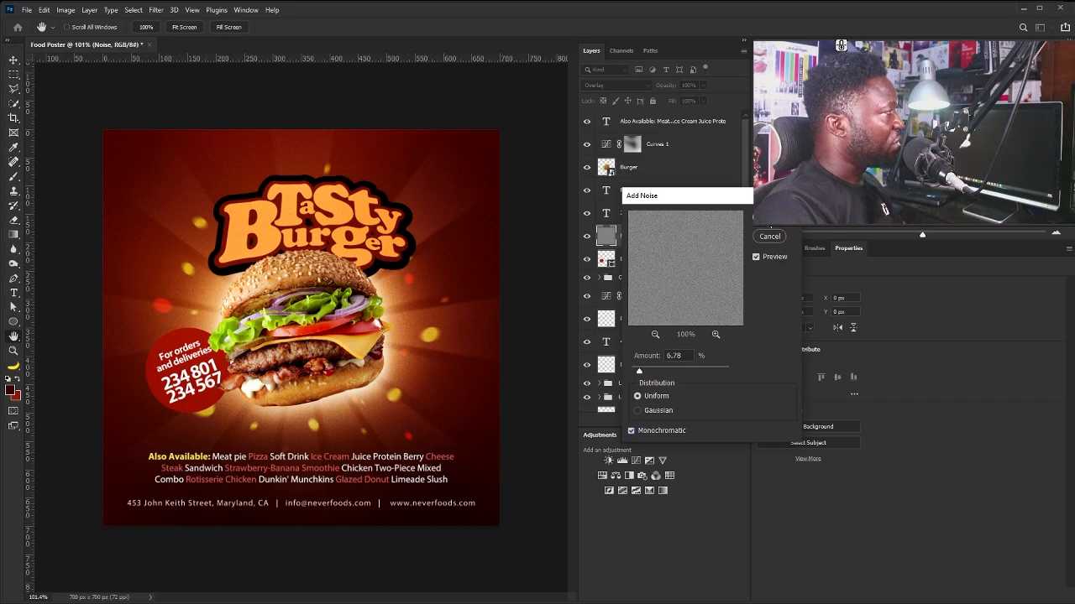
click(770, 222)
click(704, 101)
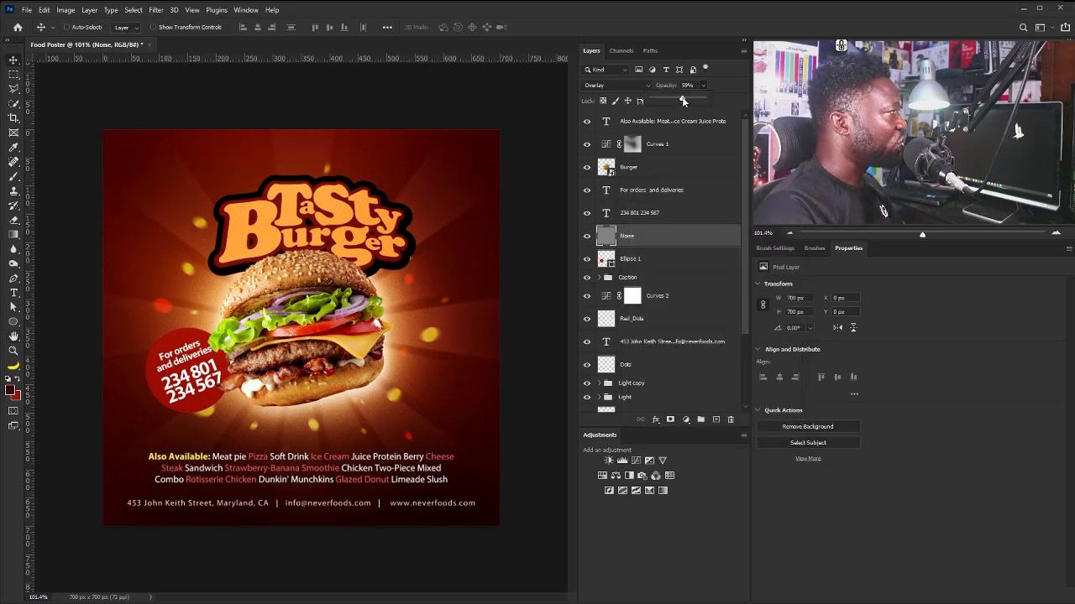
Zoom in to inspect the subtle grain at 59% opacity, then zoom back out.
drag(194, 287, 221, 296)
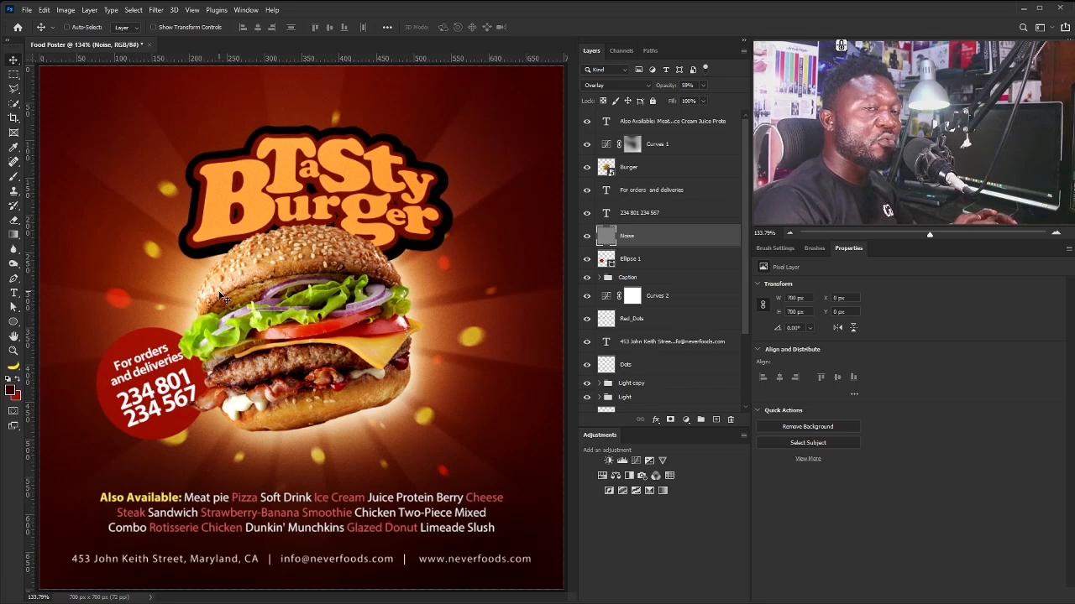
drag(160, 361, 153, 362)
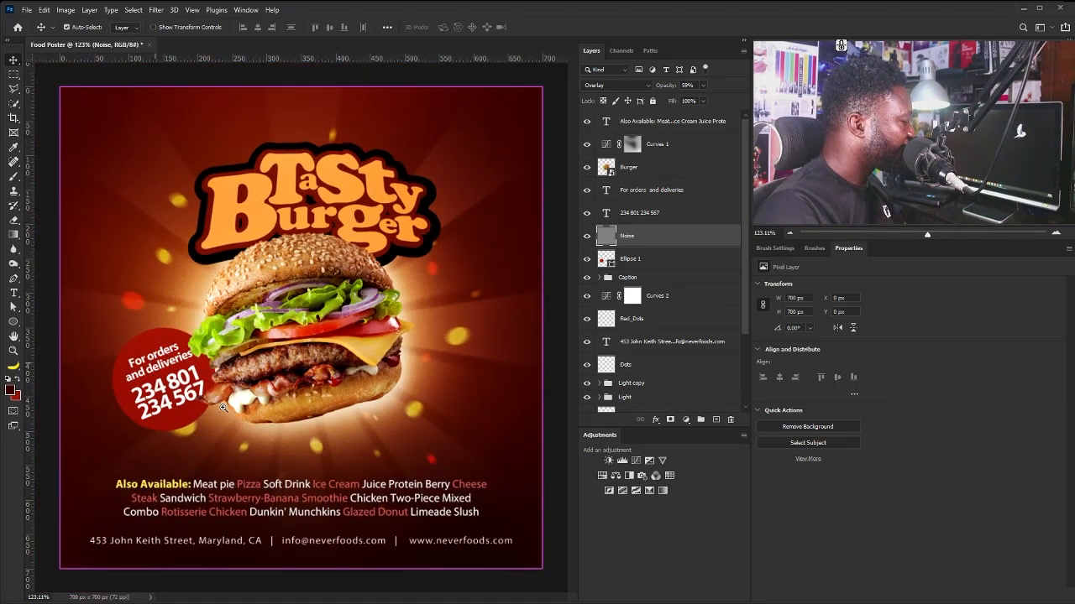